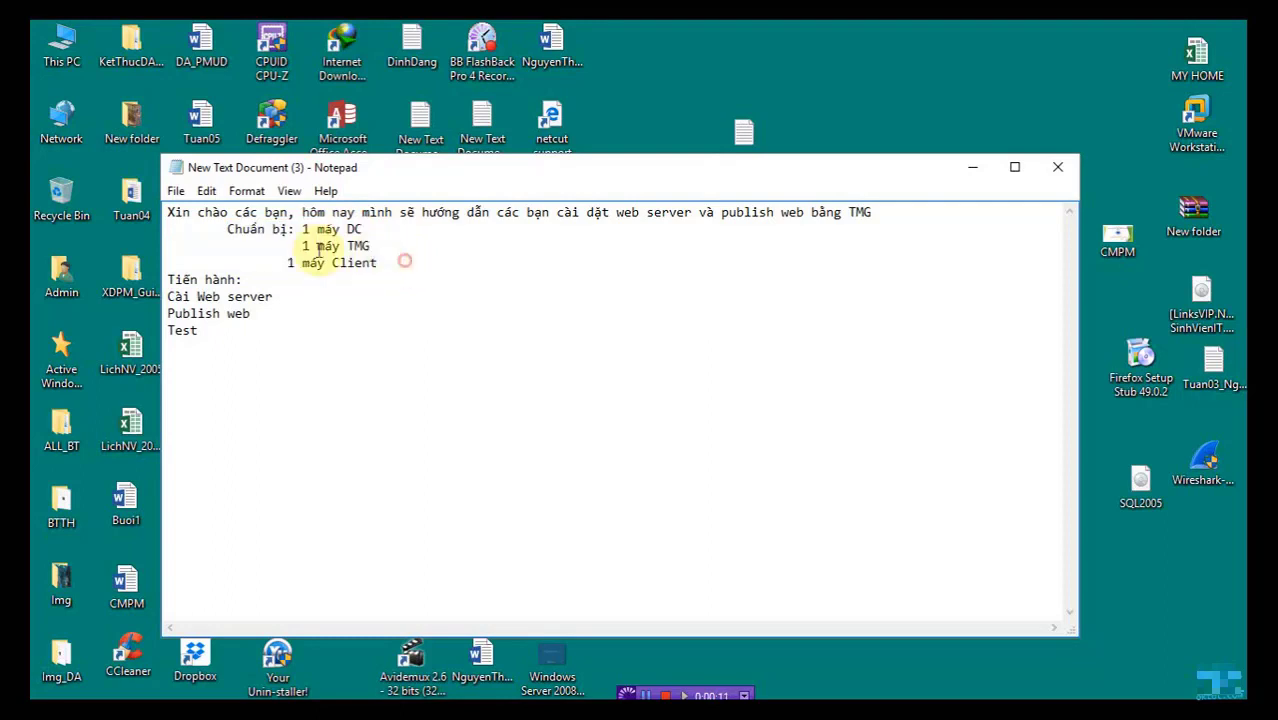
# Highlight the "Cài Web server" line in the notes and switch to the Windows Server 2008 R2 virtual machine in VMware Workstation.
pyautogui.moveTo(167, 280); pyautogui.dragTo(277, 322)
pyautogui.moveTo(170, 296); pyautogui.dragTo(285, 294)
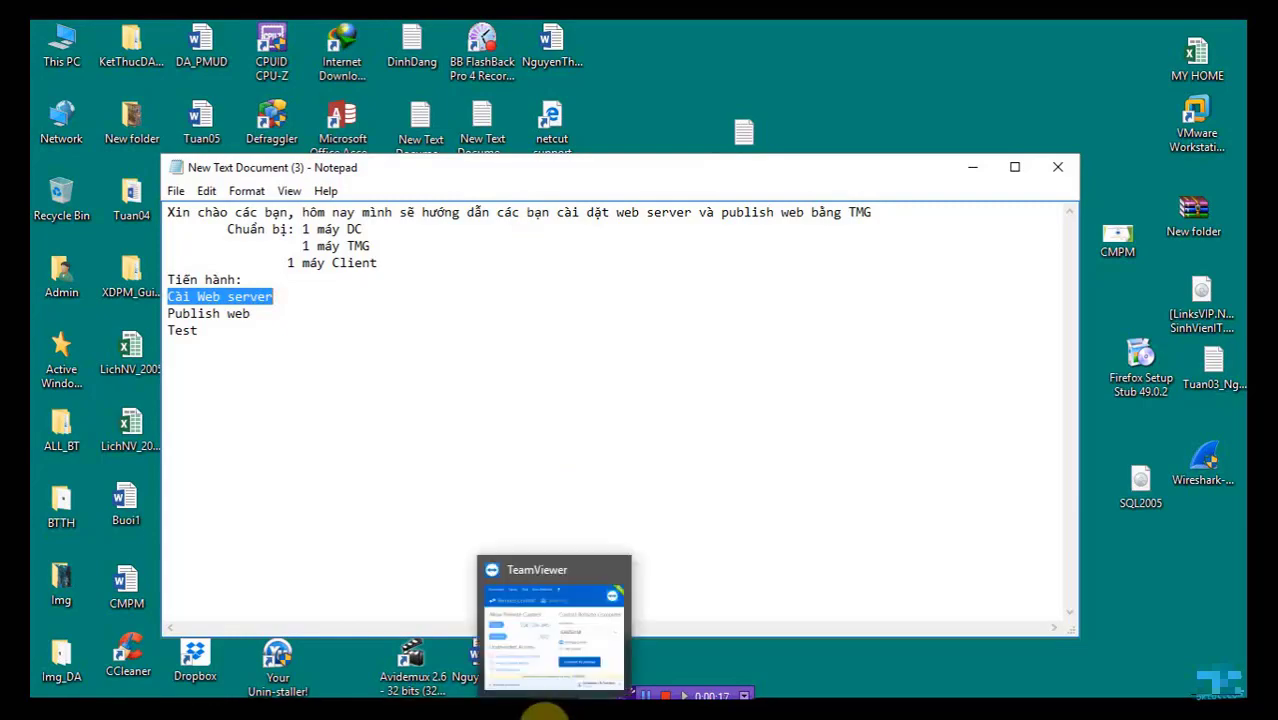
pyautogui.click(462, 637)
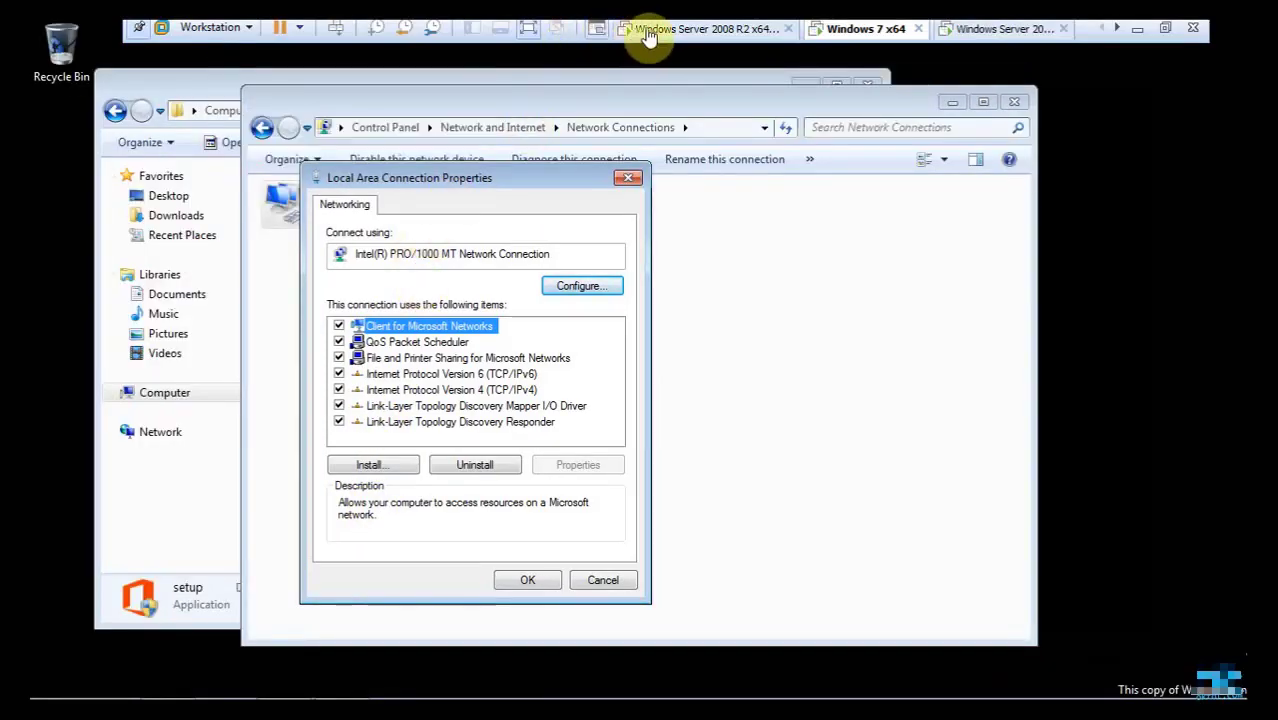
pyautogui.click(675, 30)
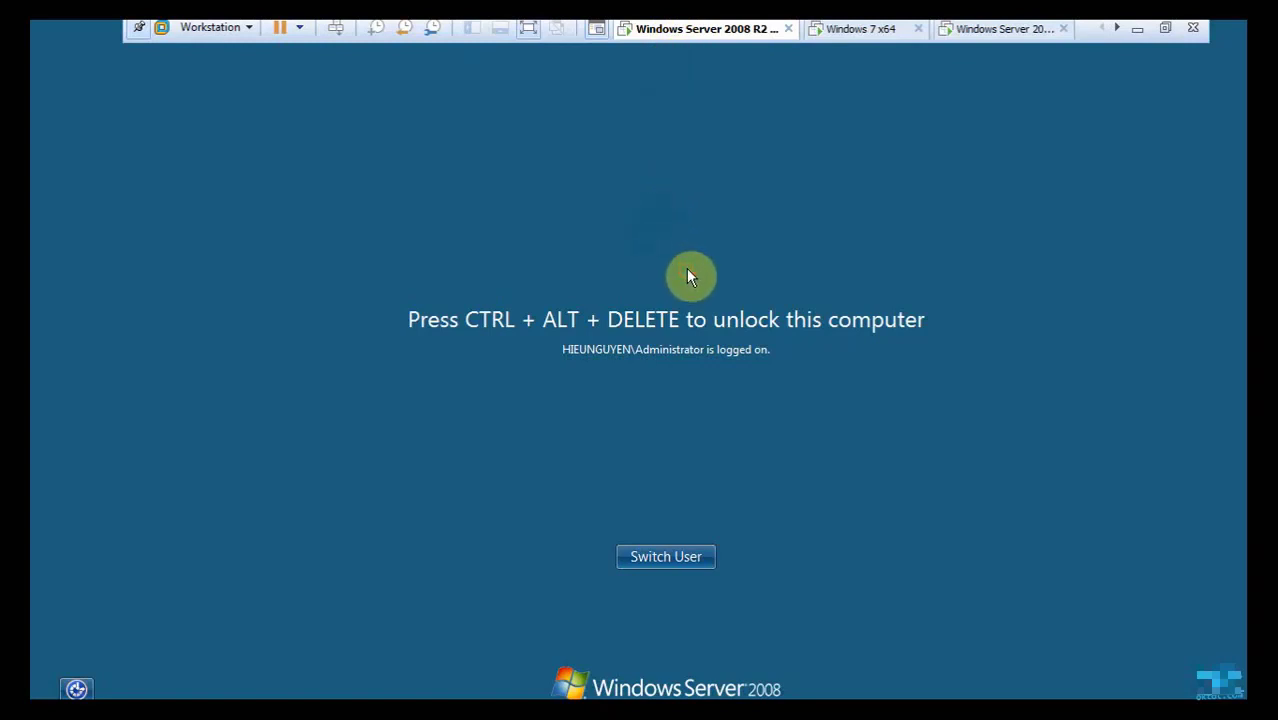
# Unlock the Windows Server 2008 machine by entering the administrator account password.
pyautogui.press('ctrl+alt+Insert')
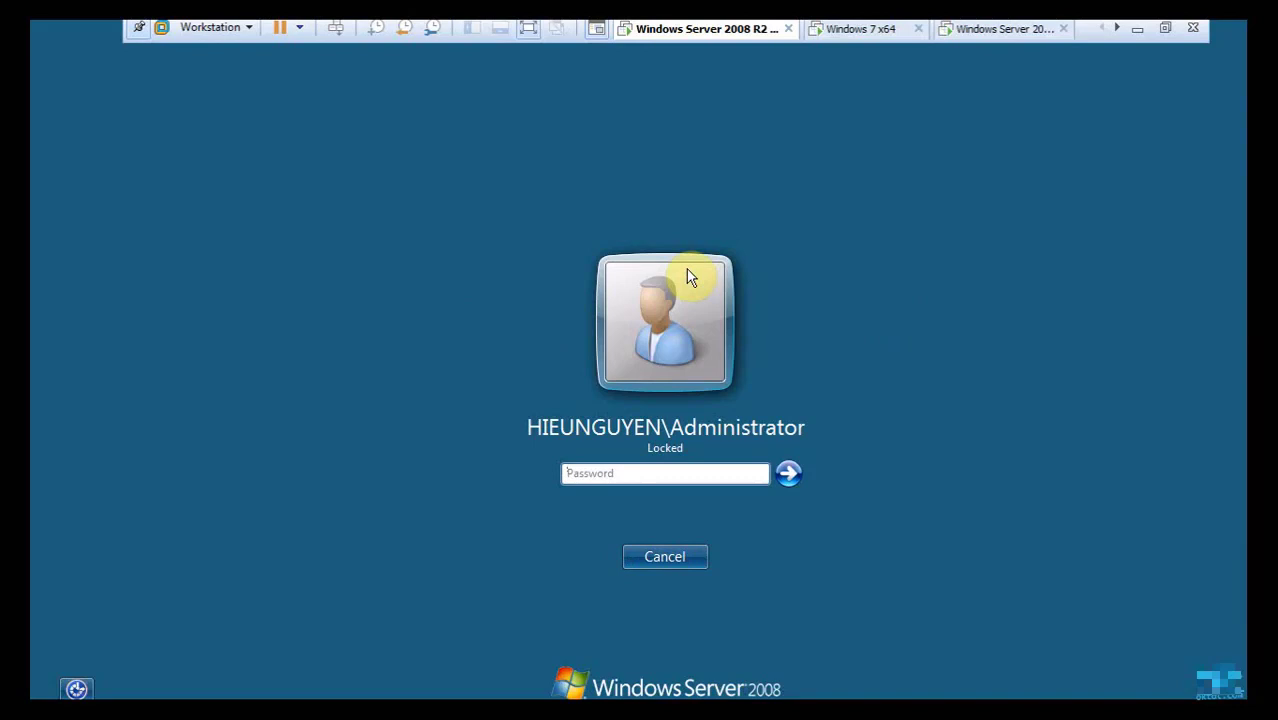
pyautogui.write('•••••••••••')
pyautogui.press('BackSpace')
pyautogui.press('BackSpace')
pyautogui.press('BackSpace')
pyautogui.press('BackSpace')
pyautogui.press('BackSpace')
pyautogui.press('BackSpace')
pyautogui.press('BackSpace')
pyautogui.press('BackSpace')
pyautogui.press('BackSpace')
pyautogui.press('BackSpace')
pyautogui.press('BackSpace')
pyautogui.write('•••••••••••')
pyautogui.press('Return')
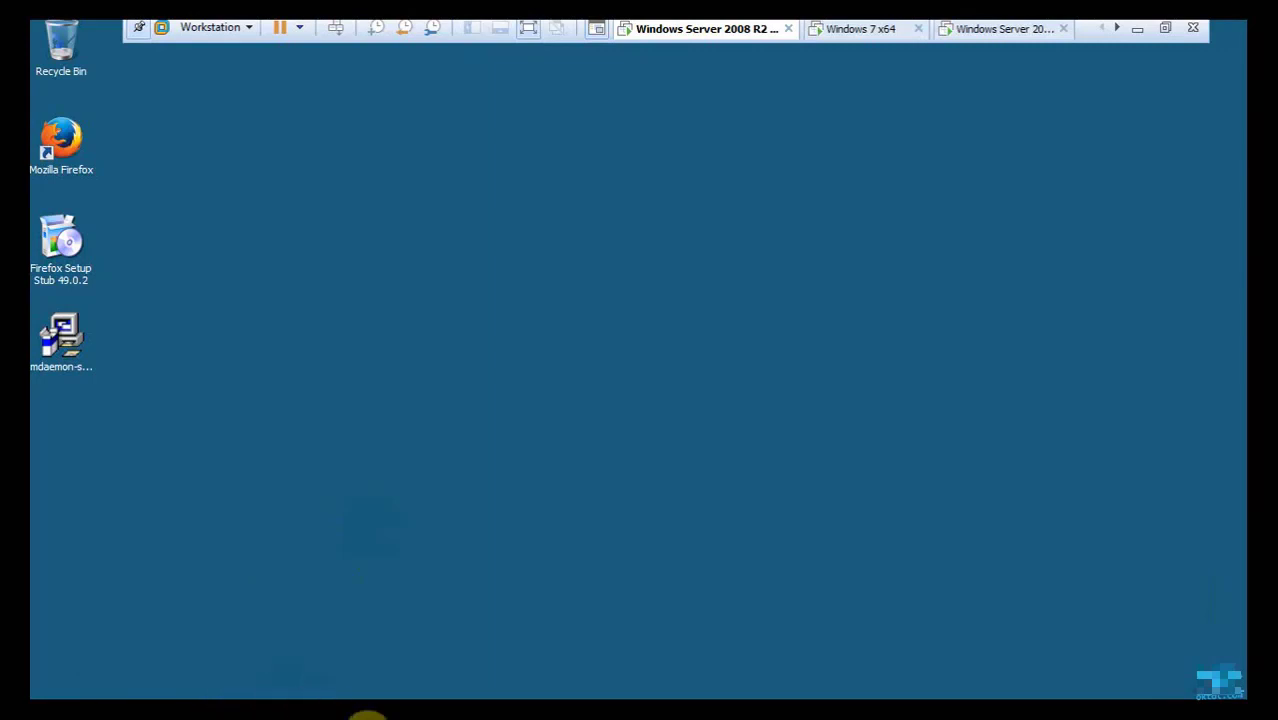
# Open Server Manager and move its window down, clear of the virtual machine toolbar.
pyautogui.rightClick(392, 708)
pyautogui.click(392, 706)
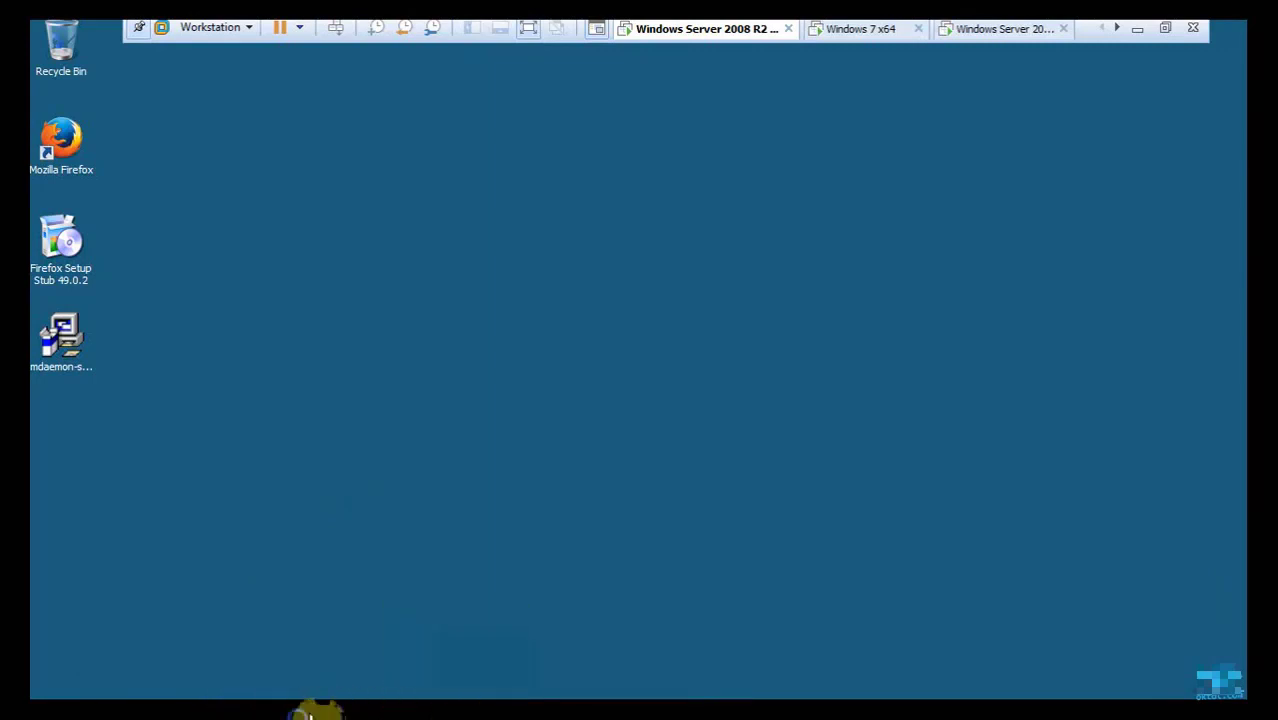
pyautogui.rightClick(320, 706)
pyautogui.click(330, 668)
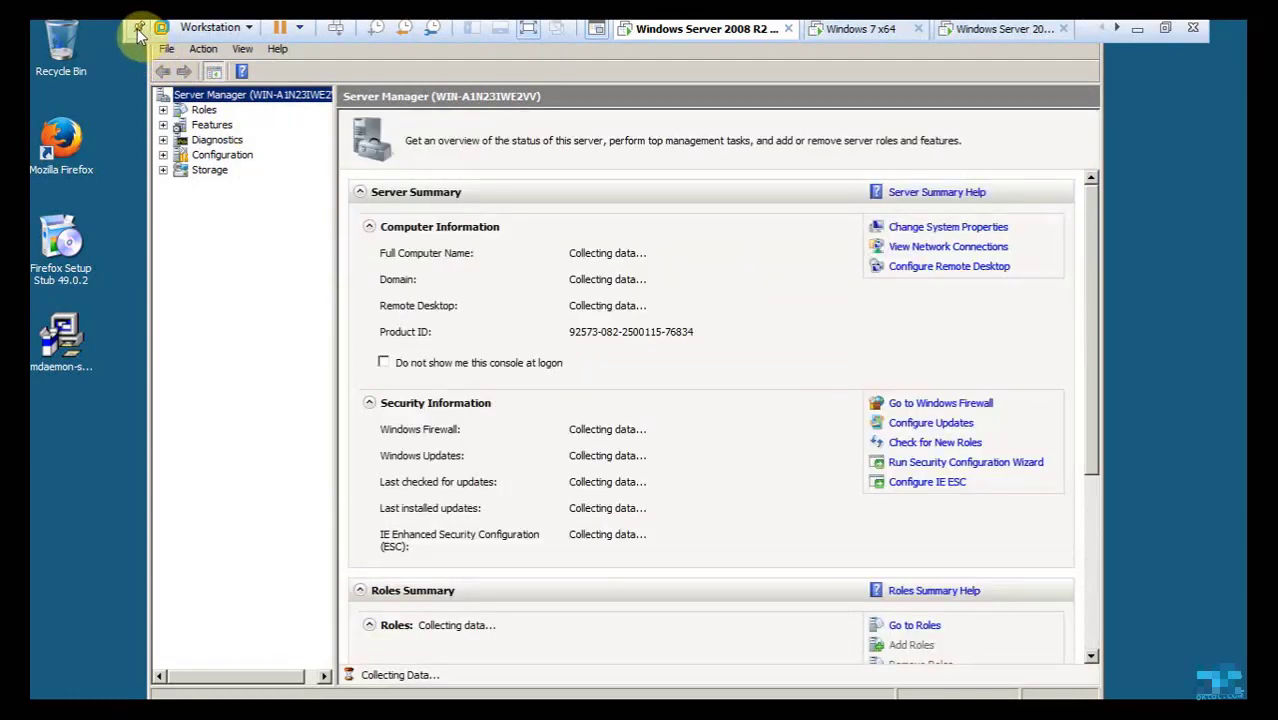
pyautogui.click(139, 28)
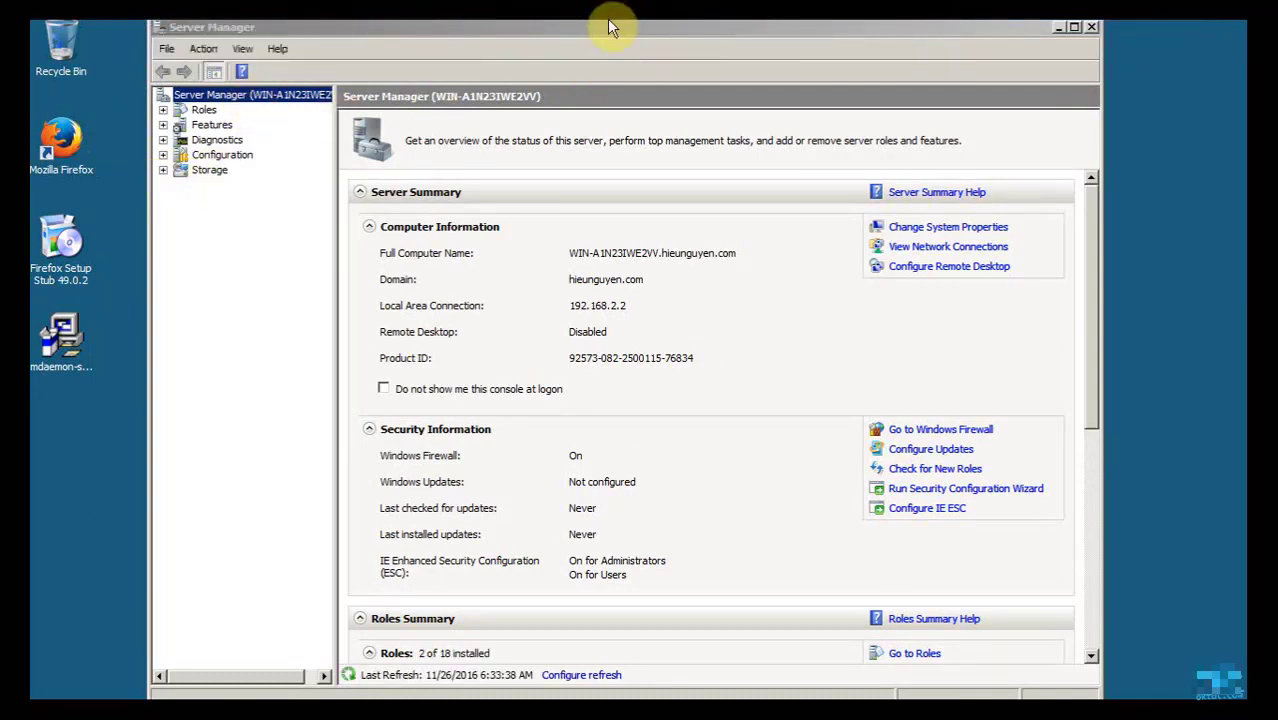
pyautogui.moveTo(599, 20); pyautogui.dragTo(567, 96)
pyautogui.moveTo(143, 26)
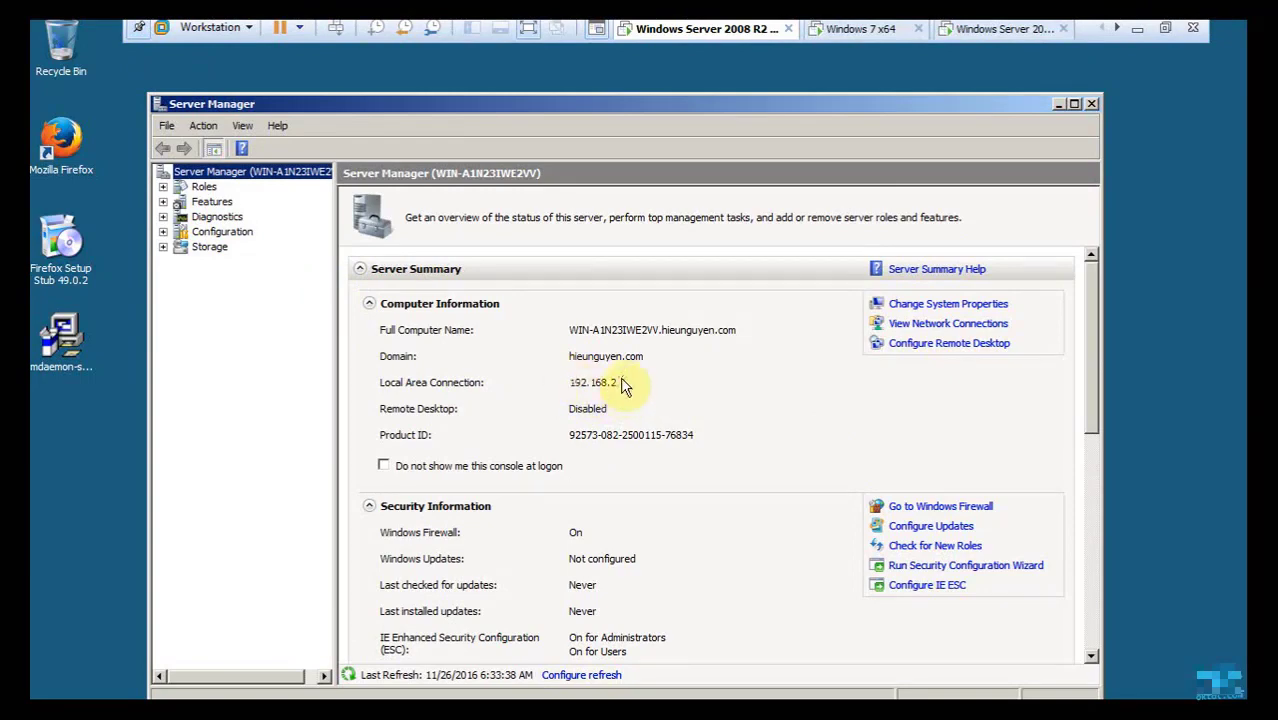
# Start adding a role to the server and advance the Add Roles Wizard to the server role selection.
pyautogui.click(204, 187)
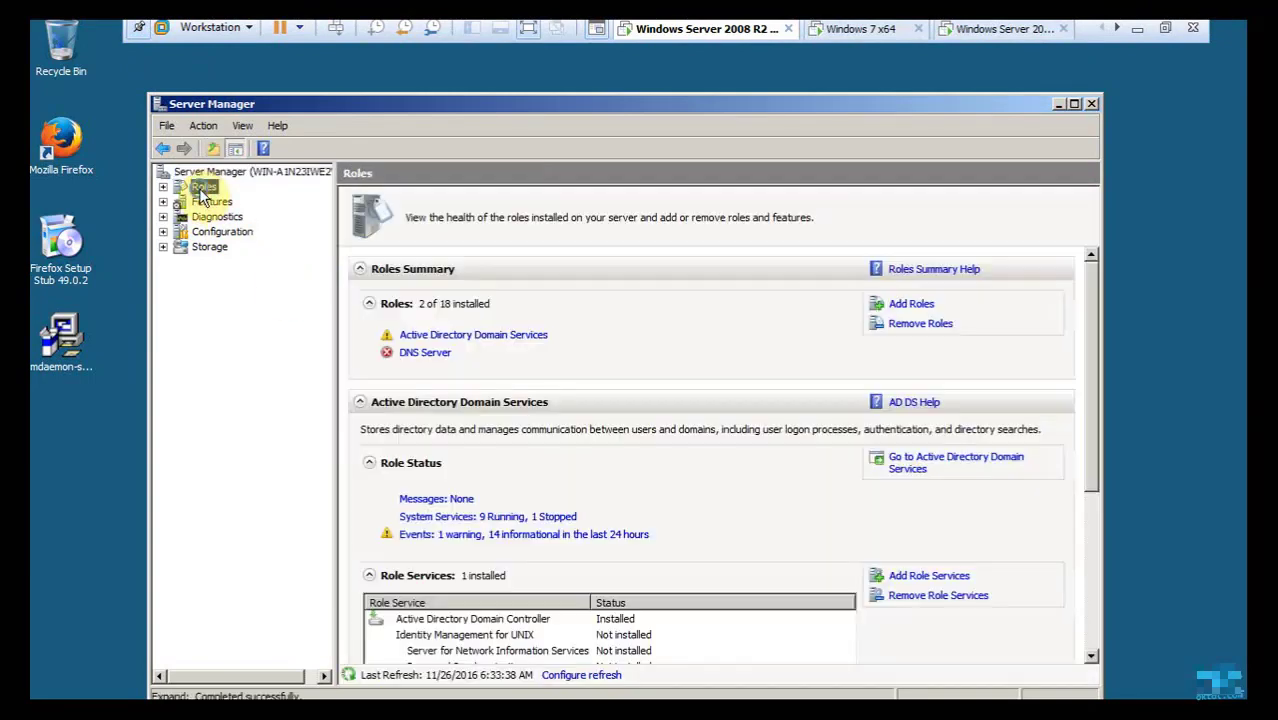
pyautogui.rightClick(203, 189)
pyautogui.click(212, 199)
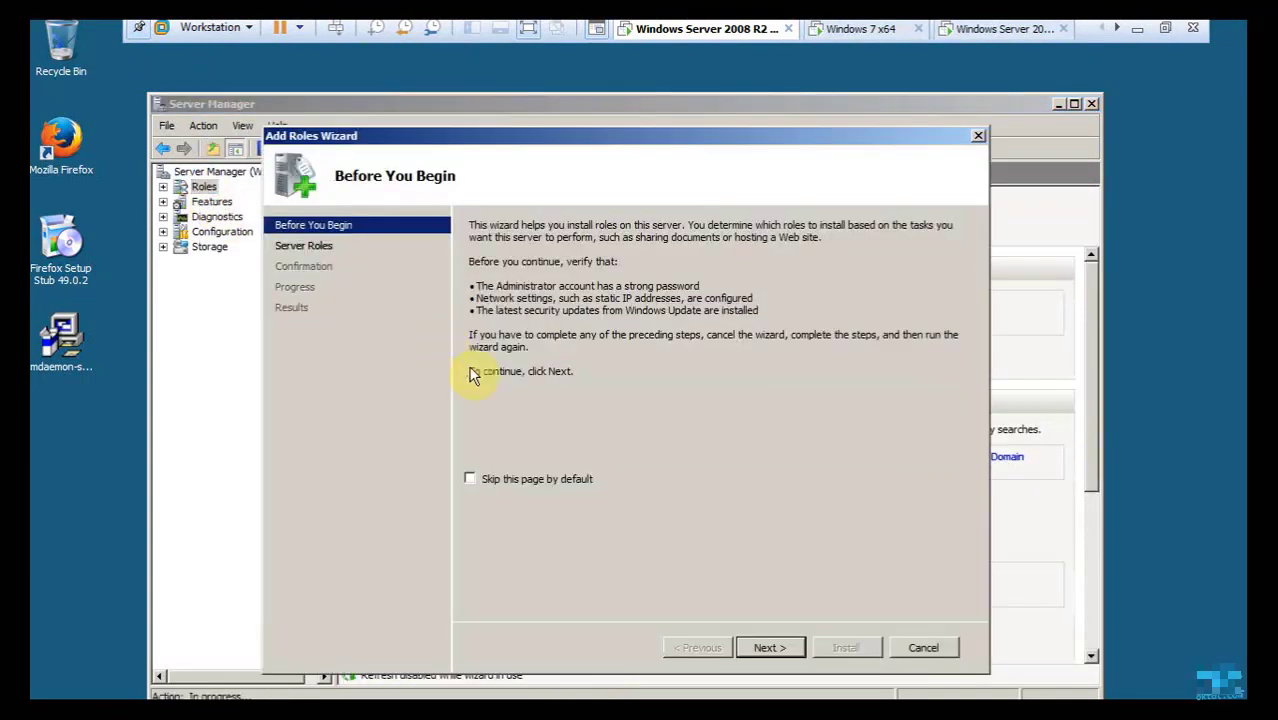
pyautogui.click(766, 647)
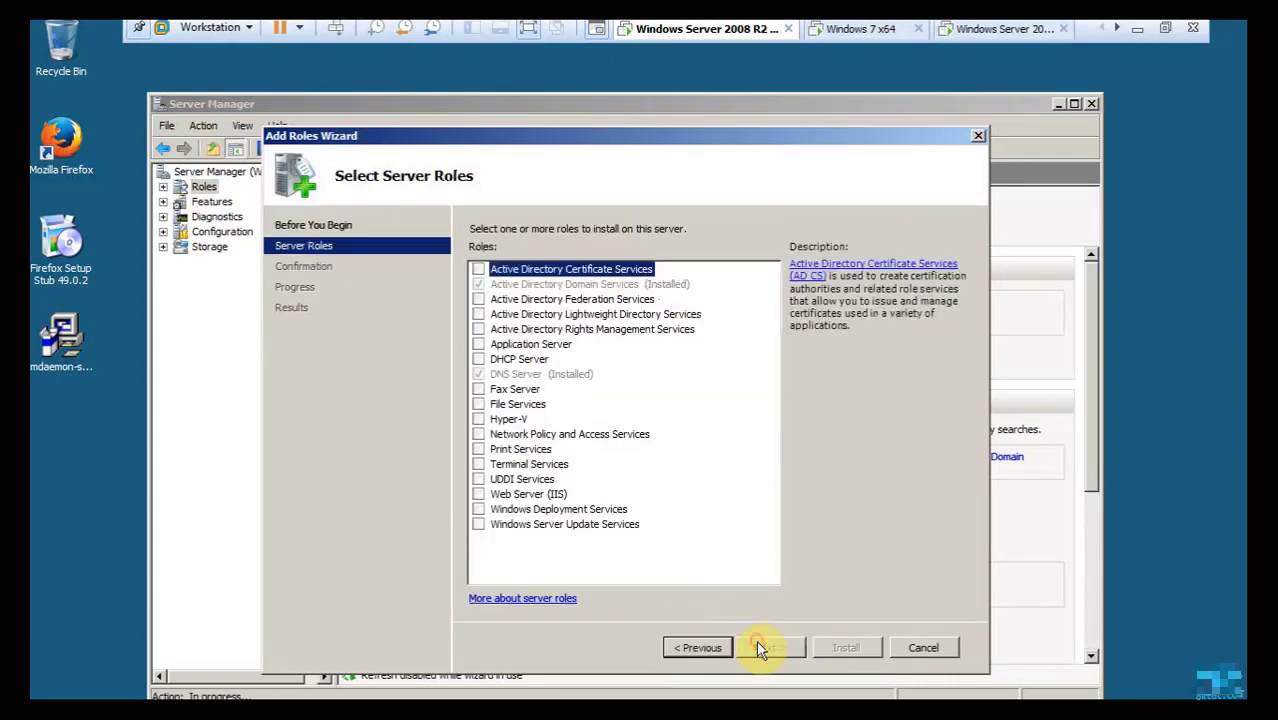
# Select the Web Server (IIS) role with its required features and continue to the role services selection.
pyautogui.click(510, 494)
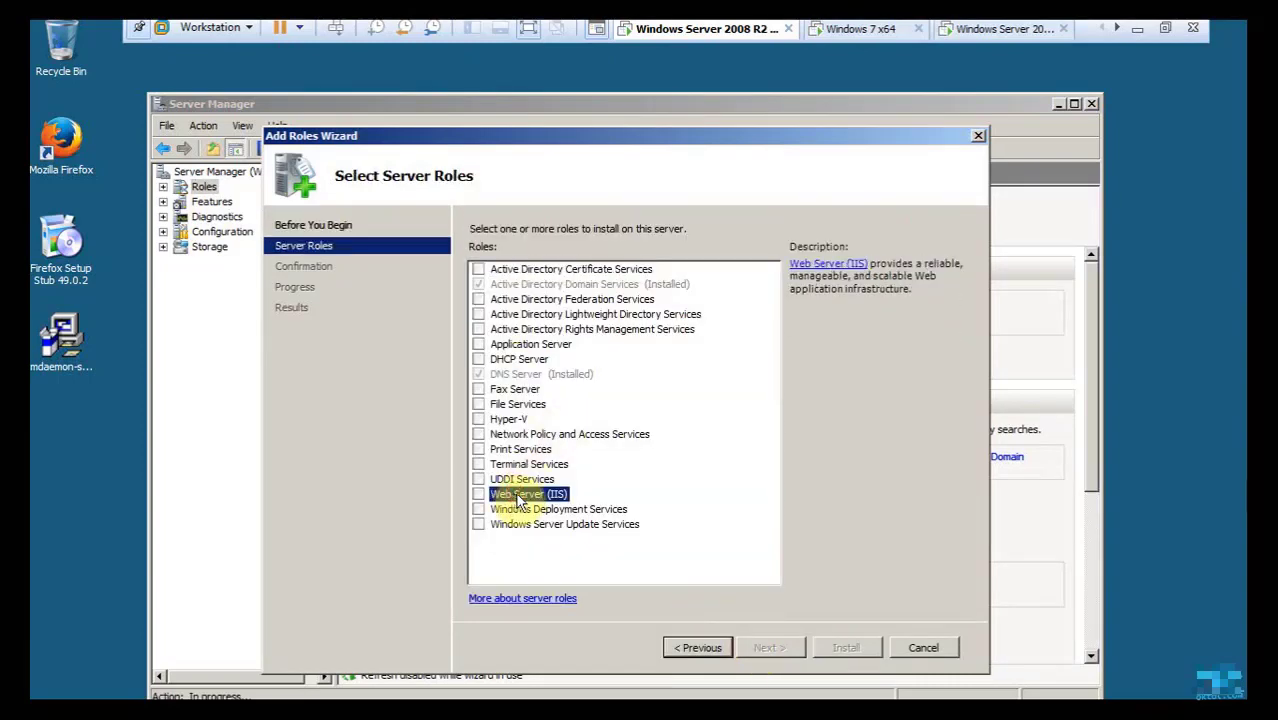
pyautogui.click(478, 494)
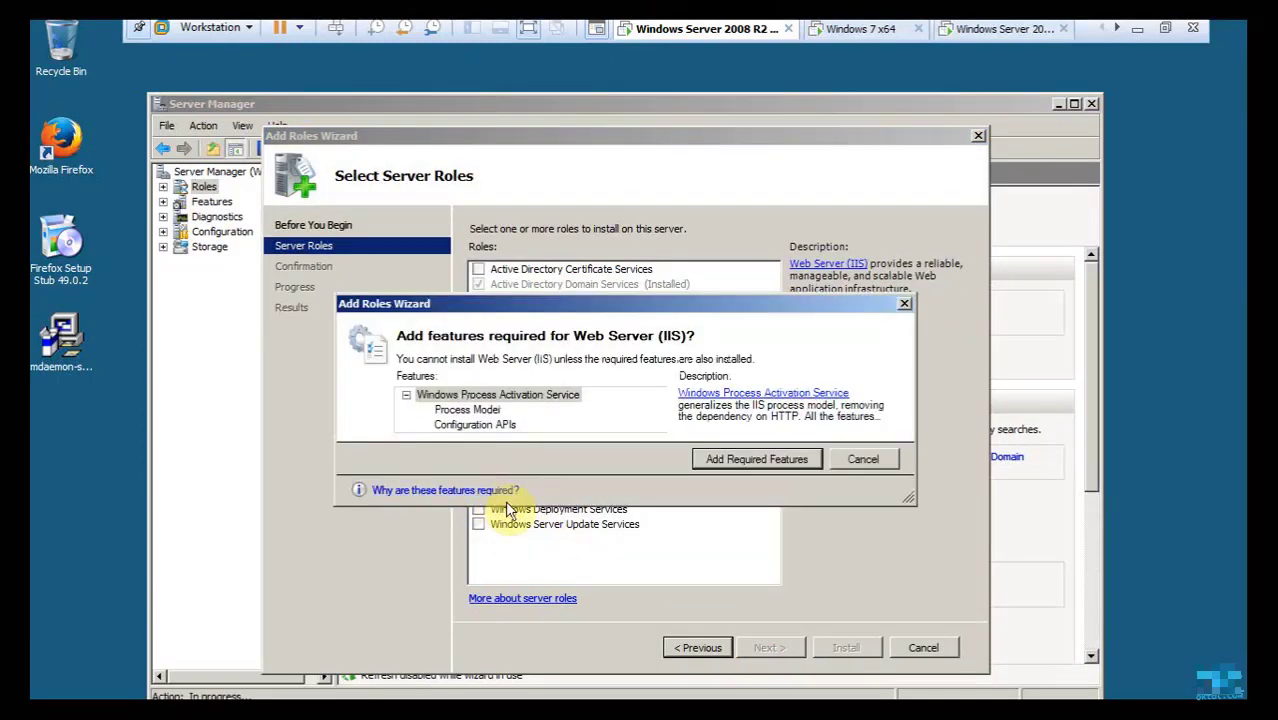
pyautogui.click(756, 459)
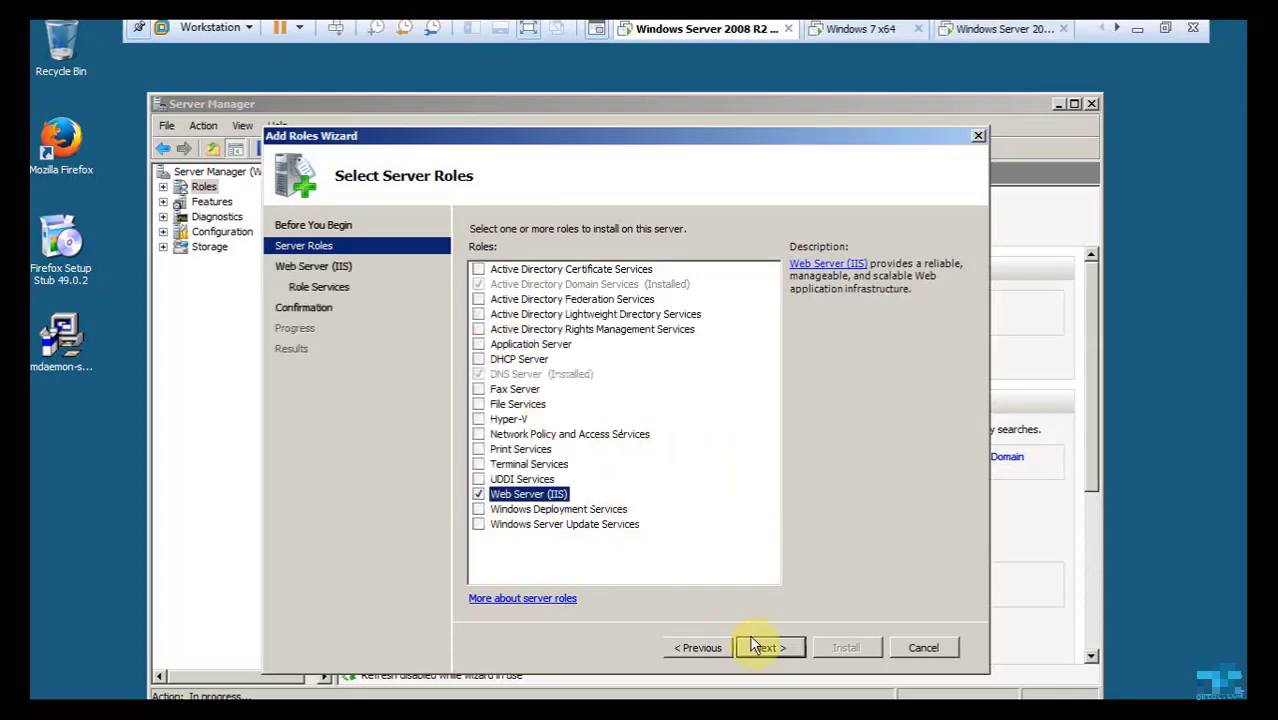
pyautogui.click(767, 648)
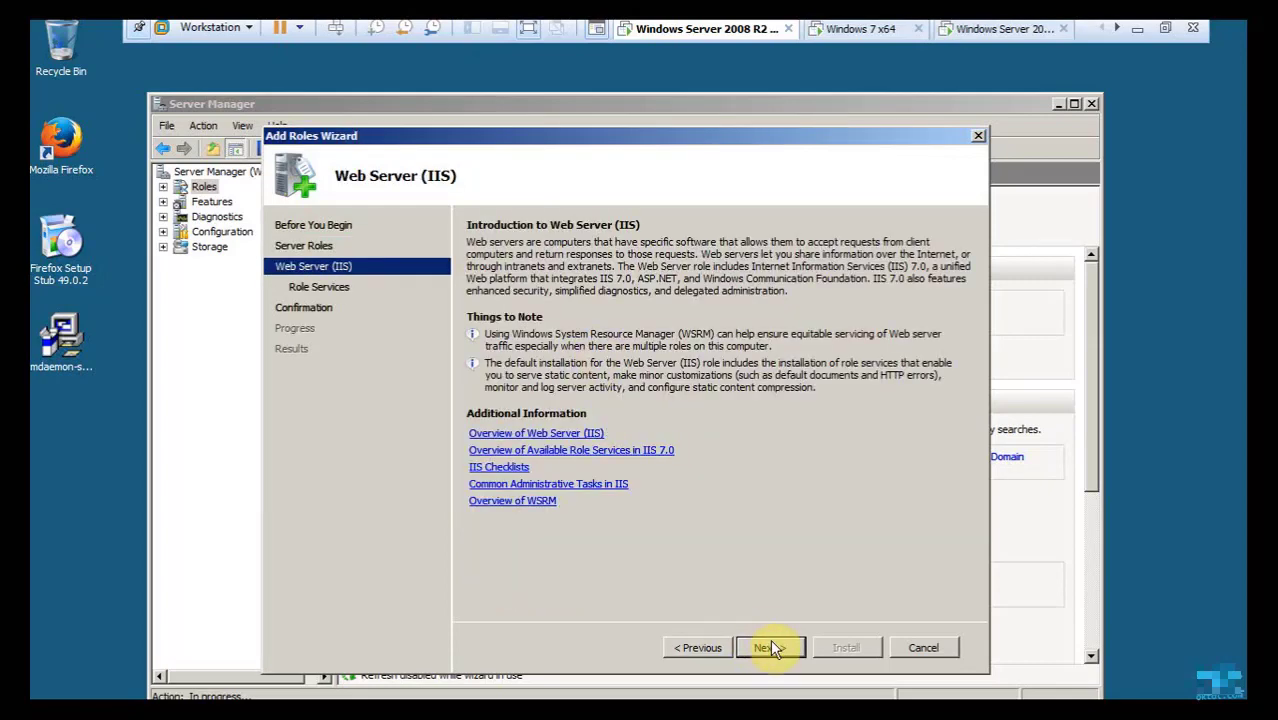
pyautogui.click(770, 648)
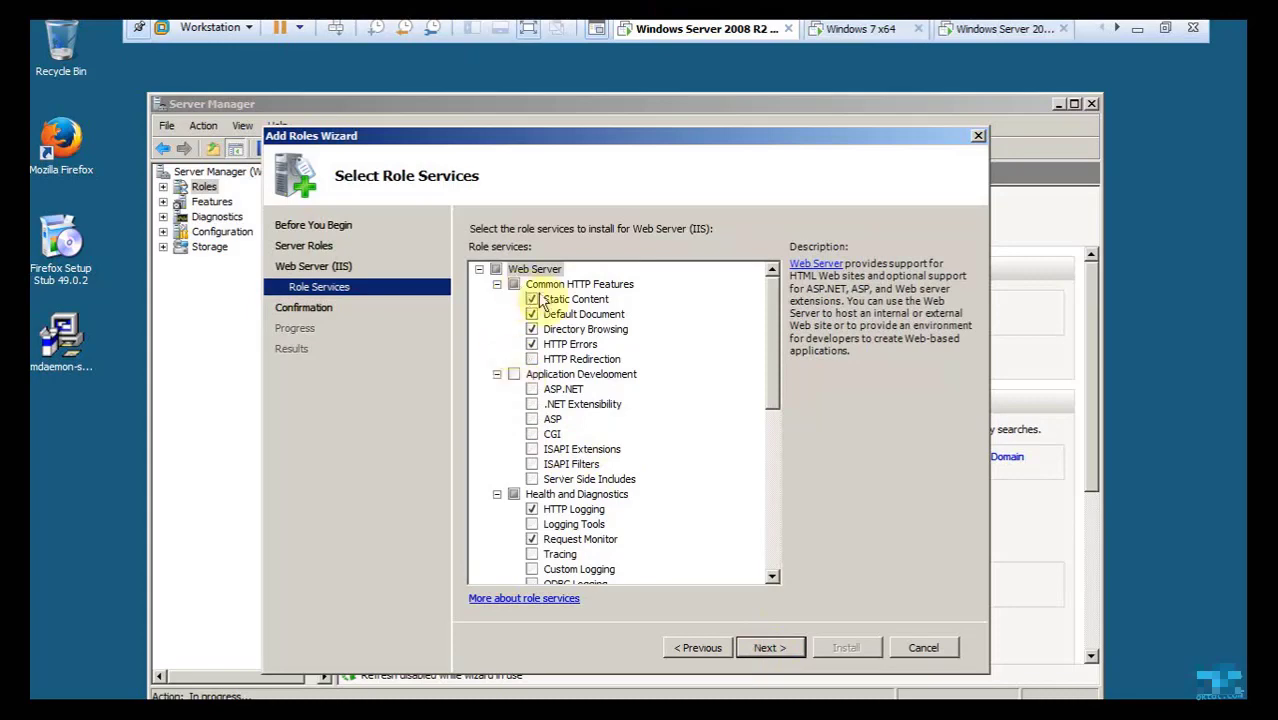
# Include all Application Development role services with their required features, then install the Web Server role and close the wizard.
pyautogui.moveTo(770, 320)
pyautogui.mouseDown()
pyautogui.moveTo(776, 534)
pyautogui.moveTo(762, 365)
pyautogui.mouseUp()
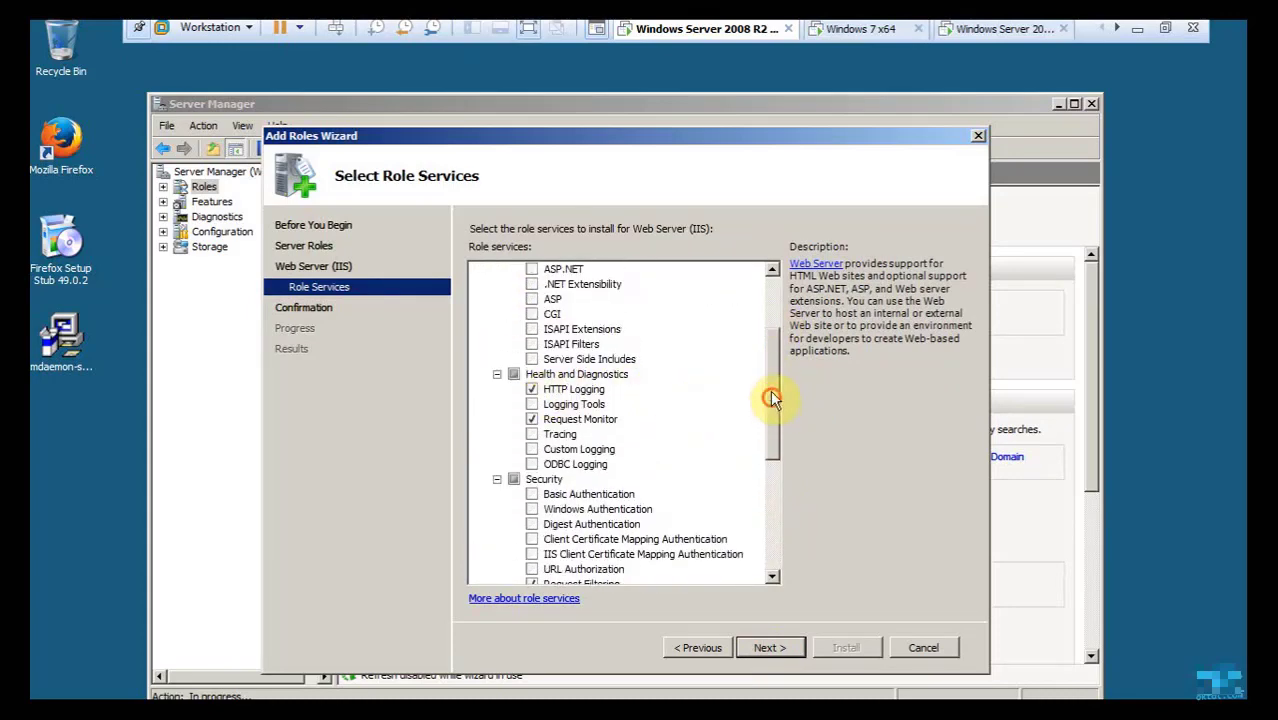
pyautogui.scroll(5, 770, 398)
pyautogui.click(513, 376)
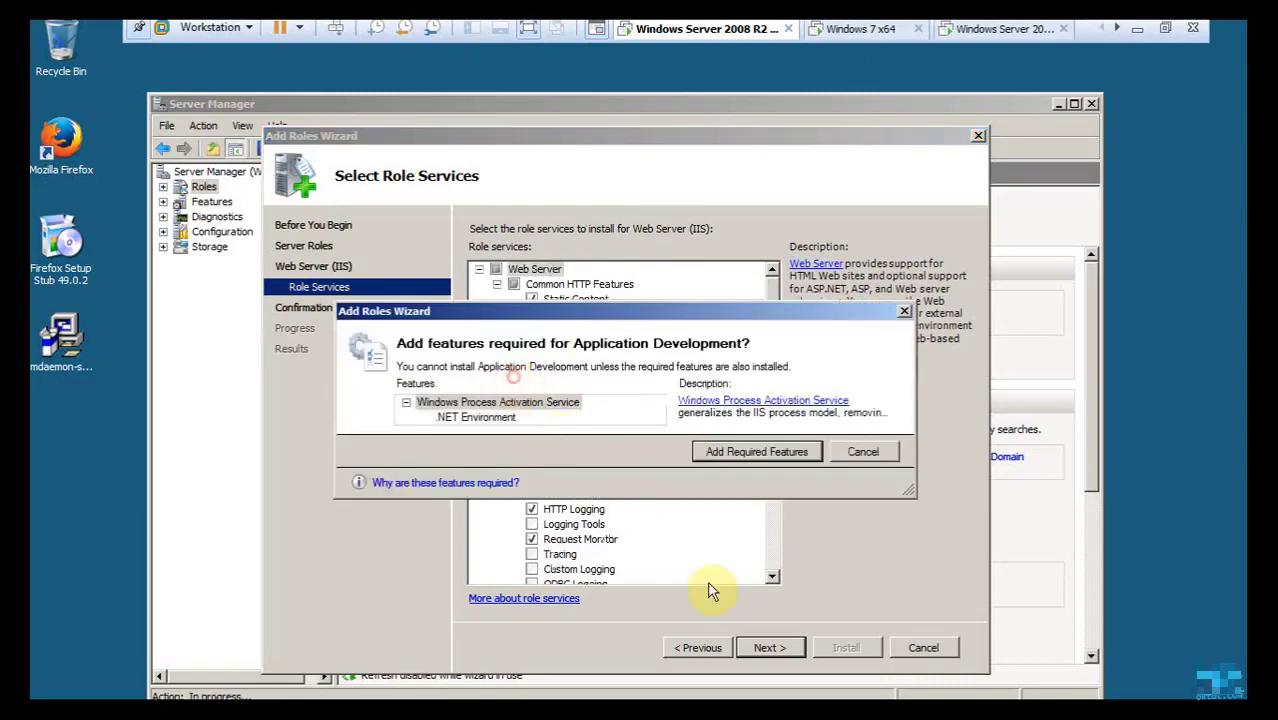
pyautogui.click(755, 452)
pyautogui.click(772, 648)
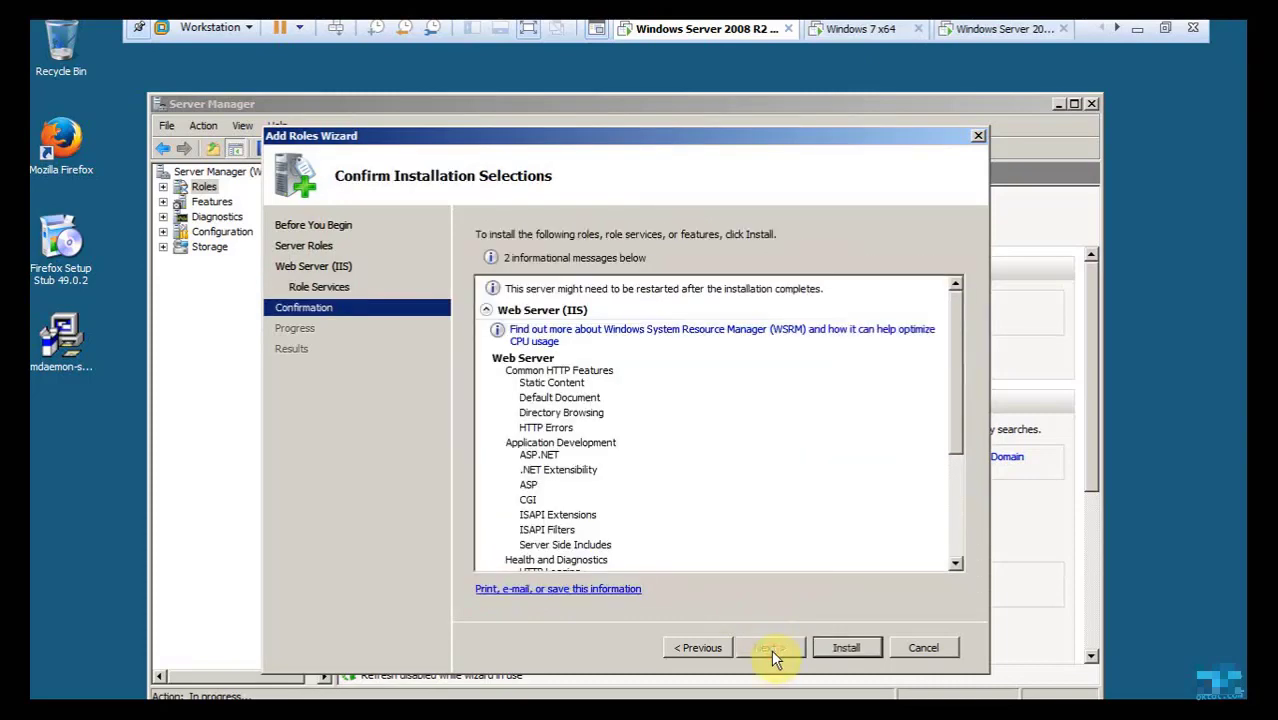
pyautogui.click(845, 648)
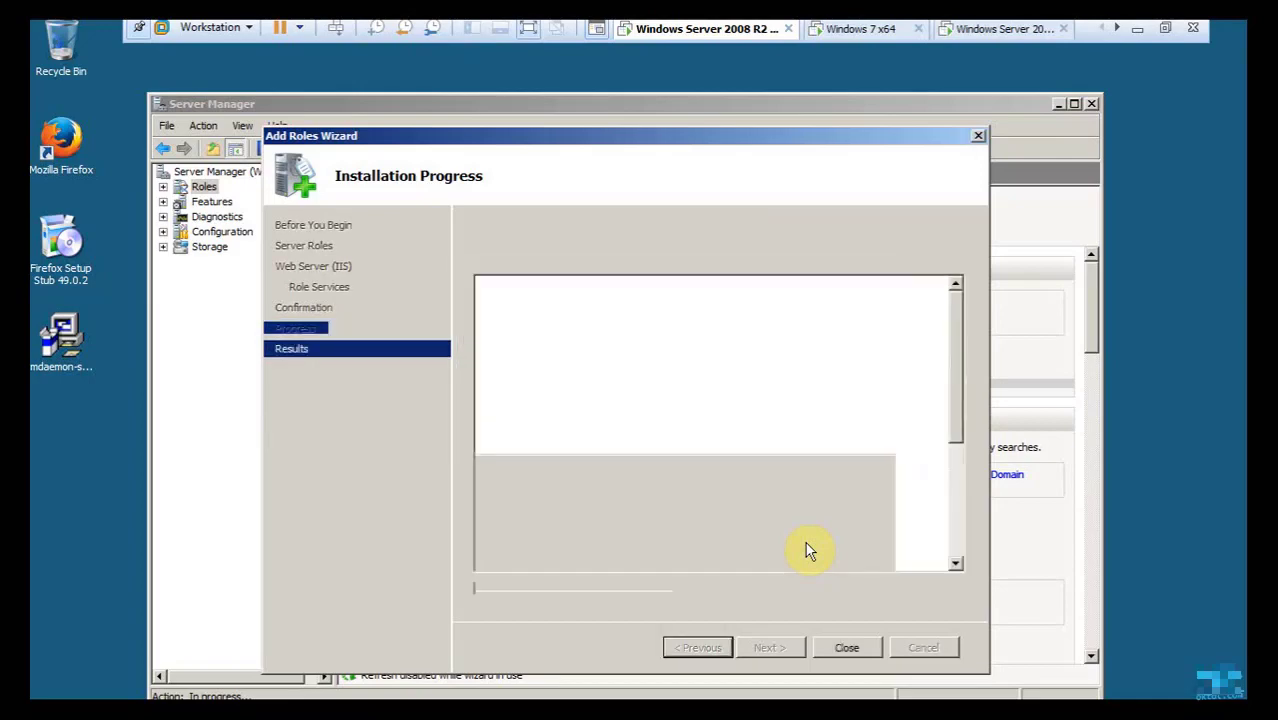
pyautogui.click(847, 648)
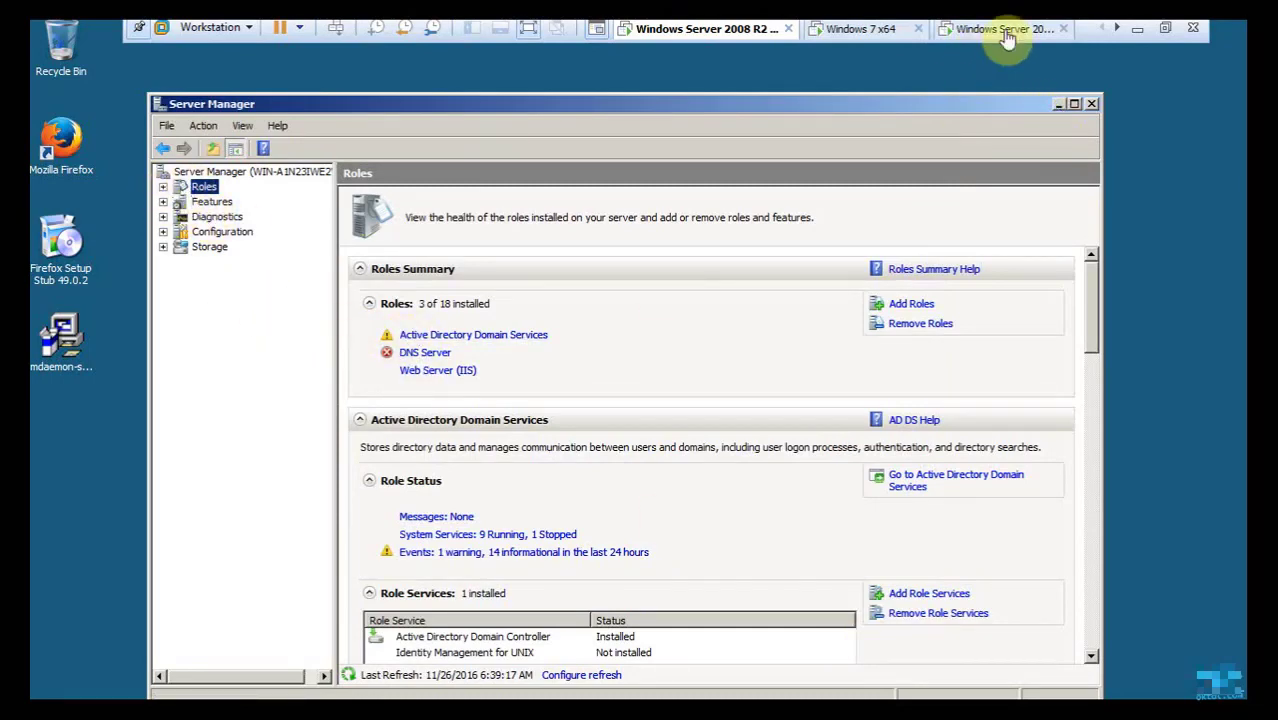
# Return to the Notepad notes and add the indented line "Giờ mình sẽ tést thử" beneath "Cài Web server".
pyautogui.click(1137, 28)
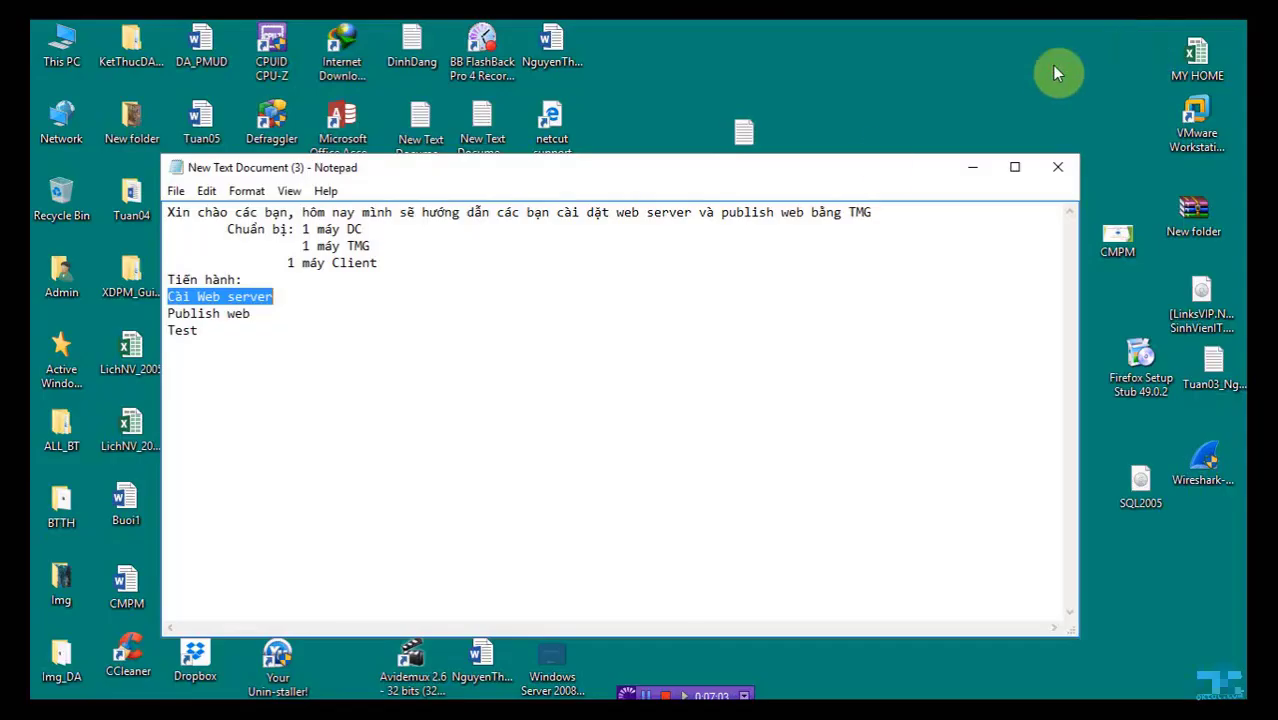
pyautogui.click(290, 299)
pyautogui.press('Return')
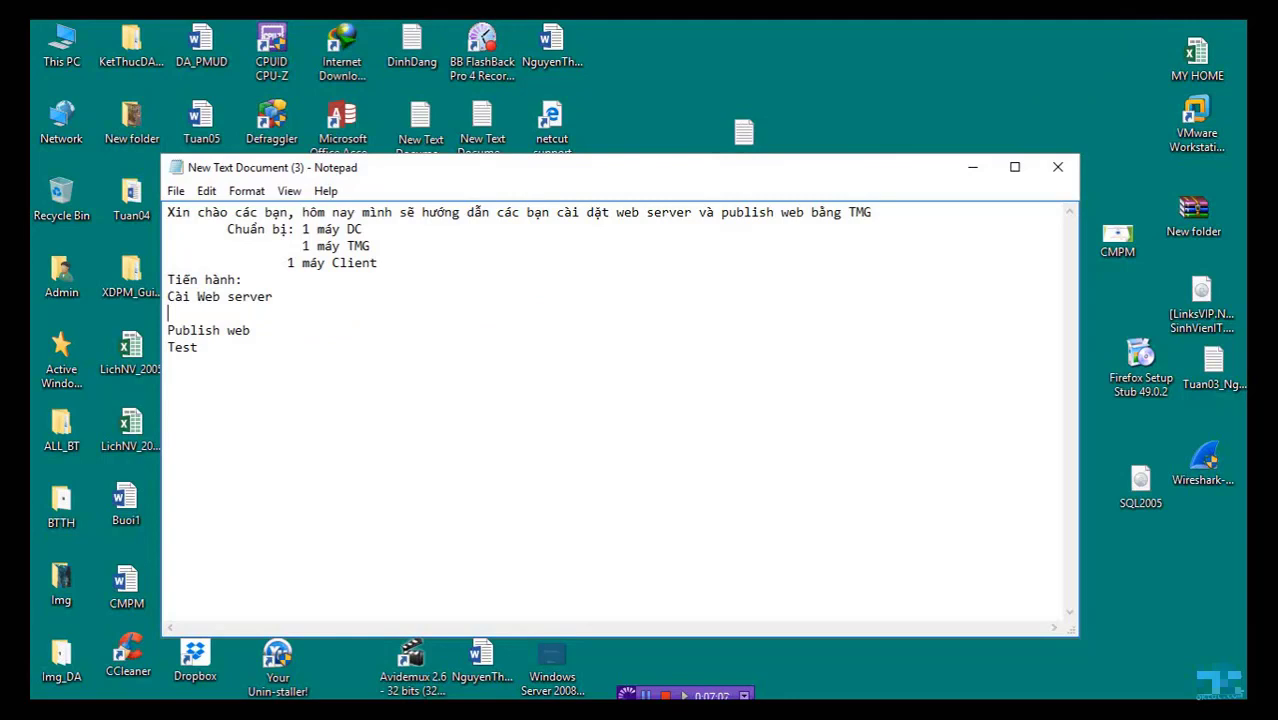
pyautogui.write('Giờ mình sẽ t : t')
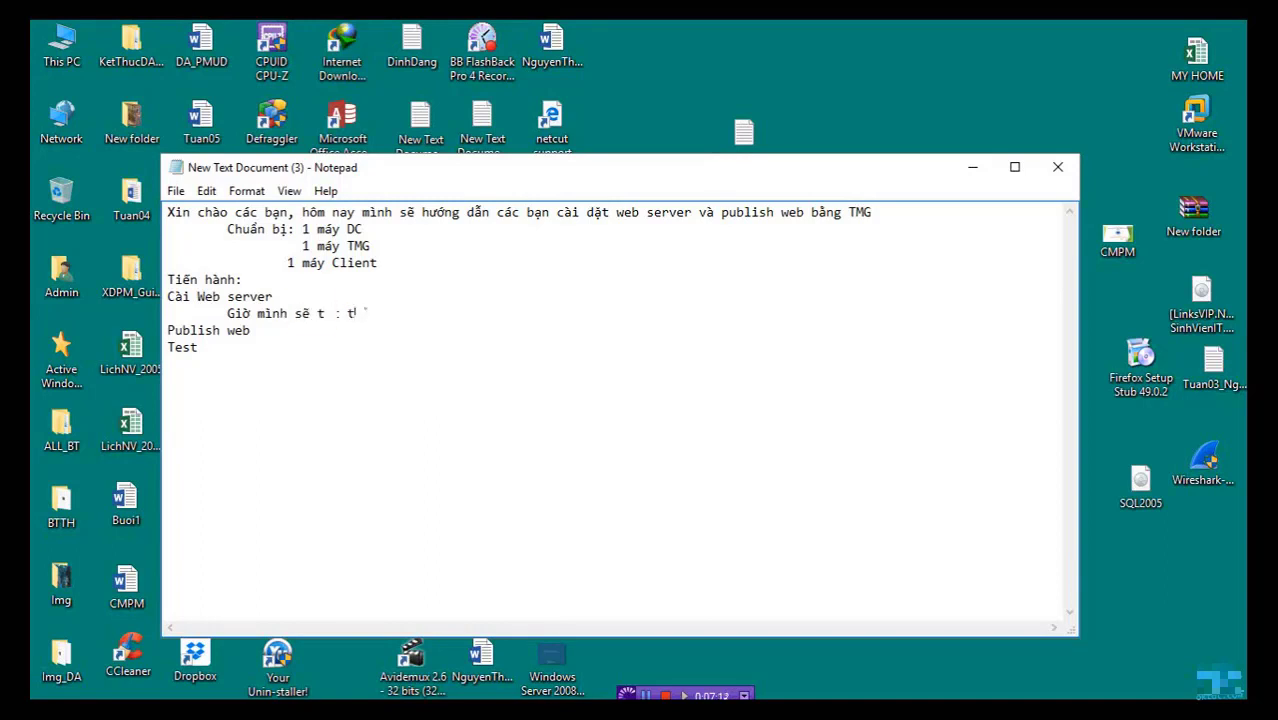
pyautogui.click(337, 314)
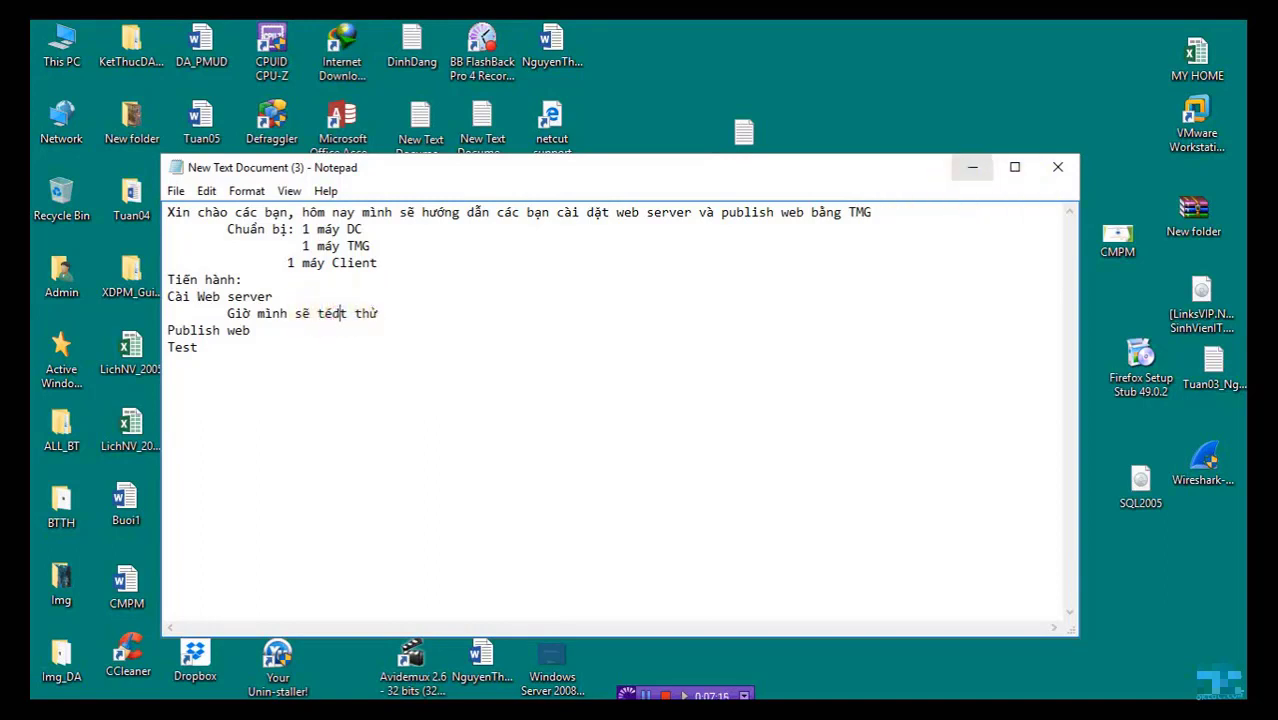
# Switch back to the Windows Server 2008 R2 virtual machine and open Internet Explorer there.
pyautogui.click(502, 716)
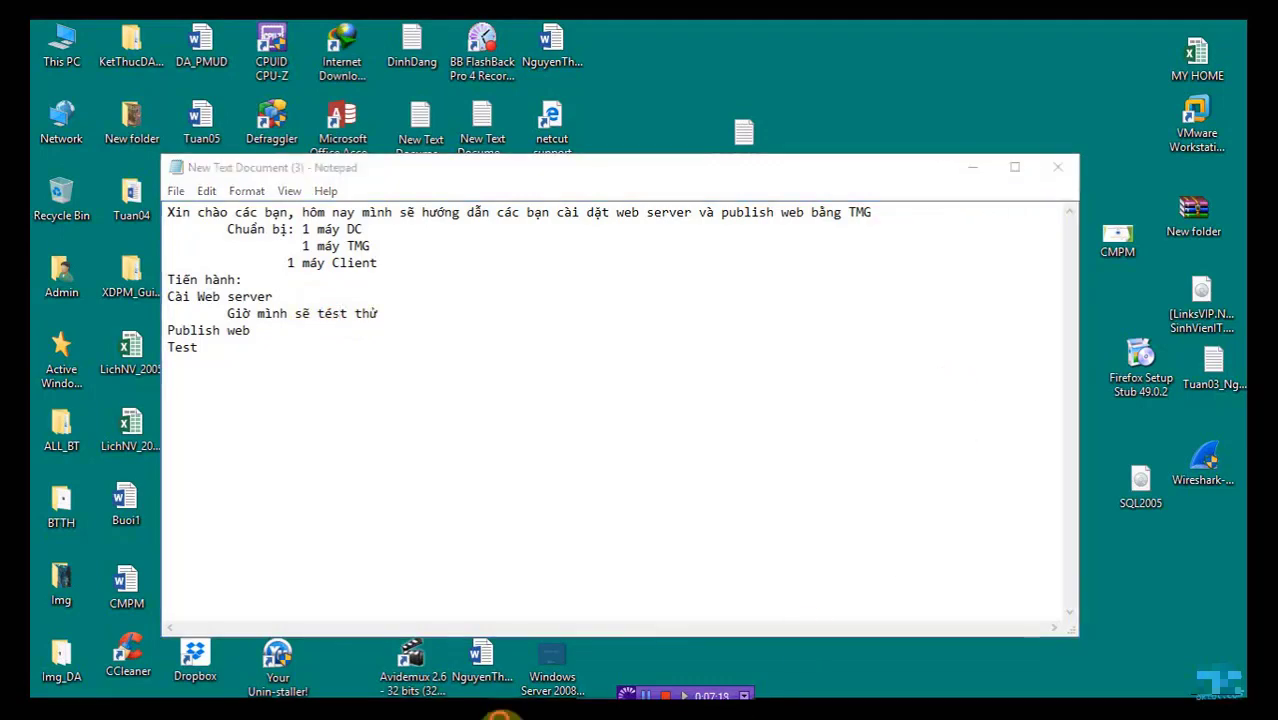
pyautogui.click(484, 604)
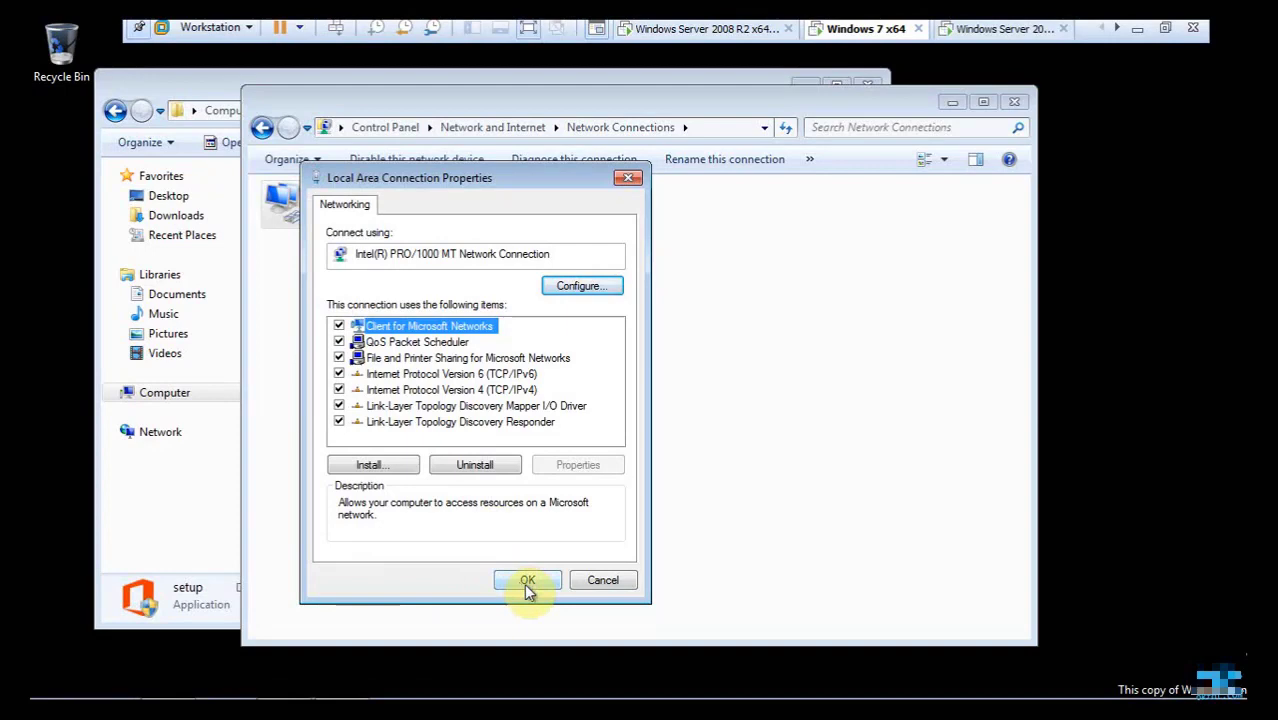
pyautogui.click(690, 27)
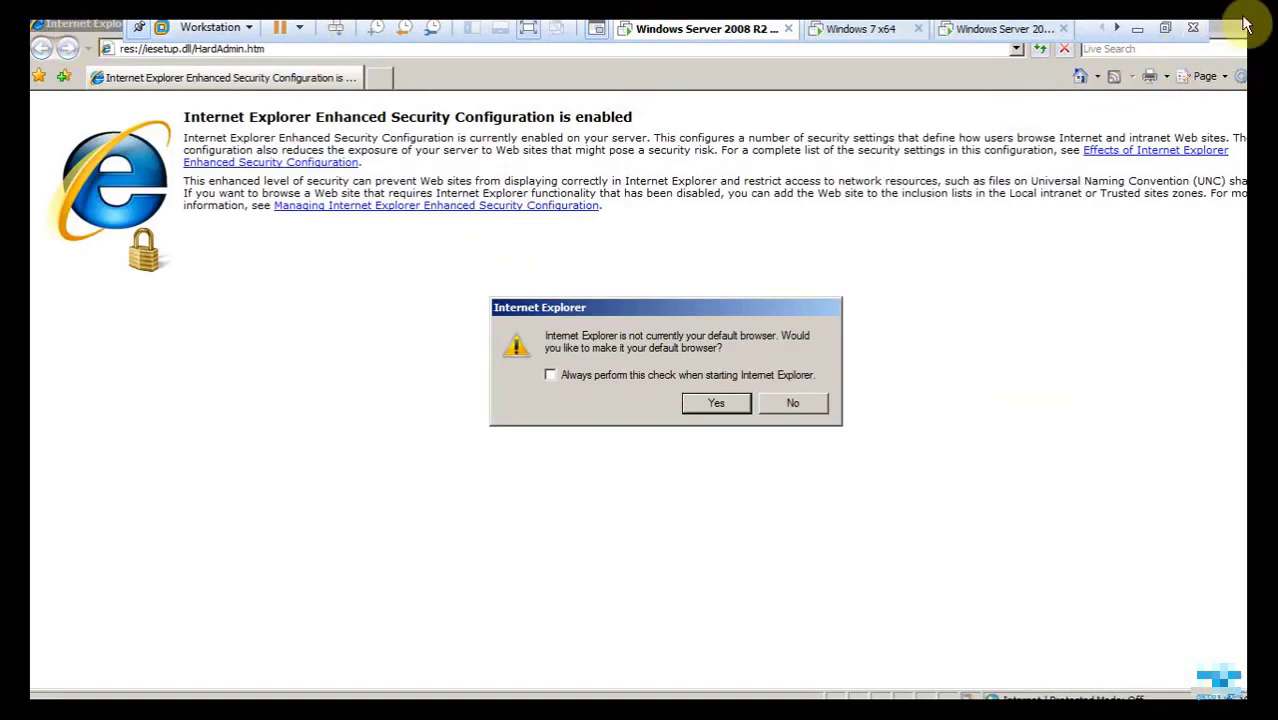
# Make Internet Explorer the default browser, then restore its window to a smaller size and place it over Server Manager.
pyautogui.click(716, 402)
pyautogui.click(1266, 27)
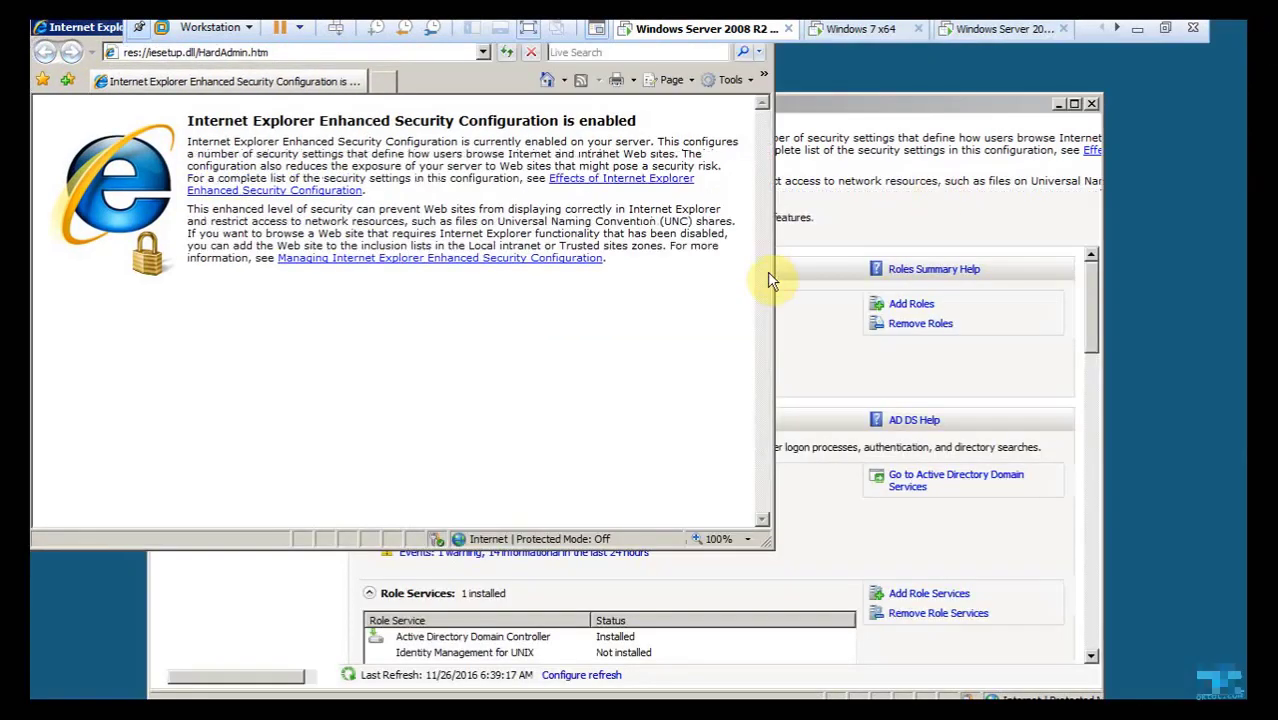
pyautogui.moveTo(102, 34); pyautogui.dragTo(407, 128)
# Load localhost in Internet Explorer to test the web server, then close the browser and return to the notes.
pyautogui.click(472, 148)
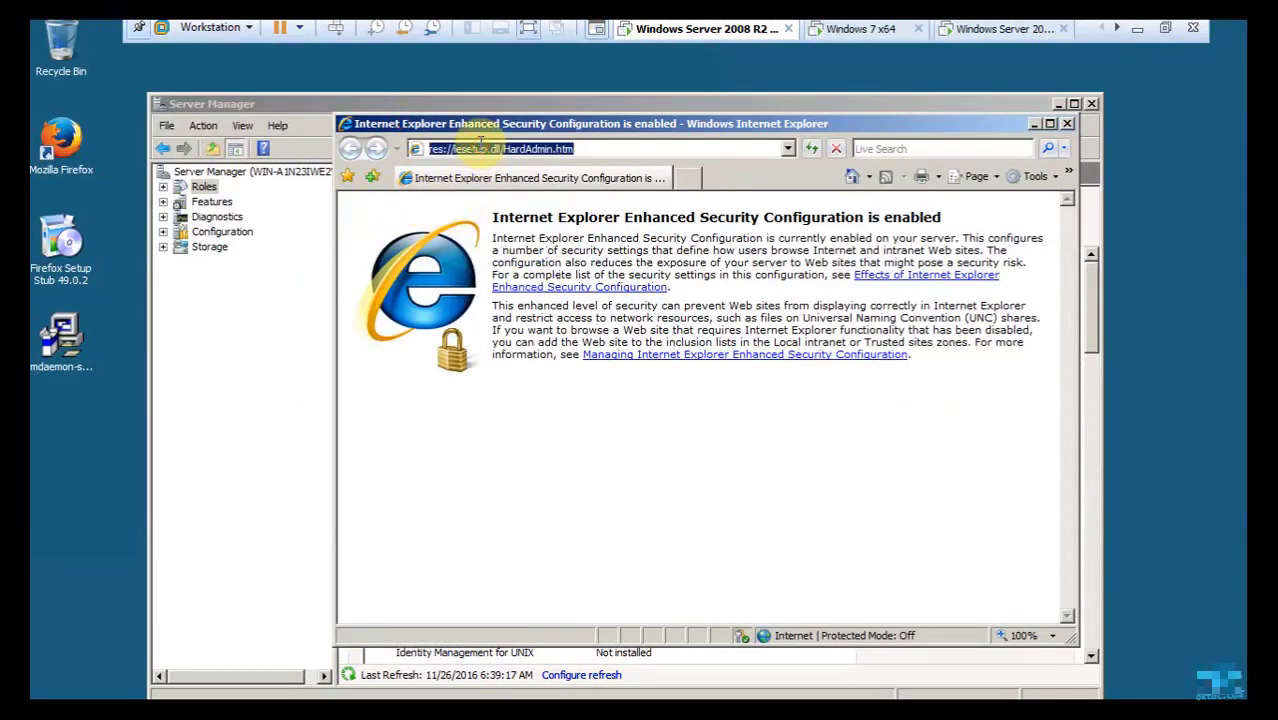
pyautogui.write('localhos')
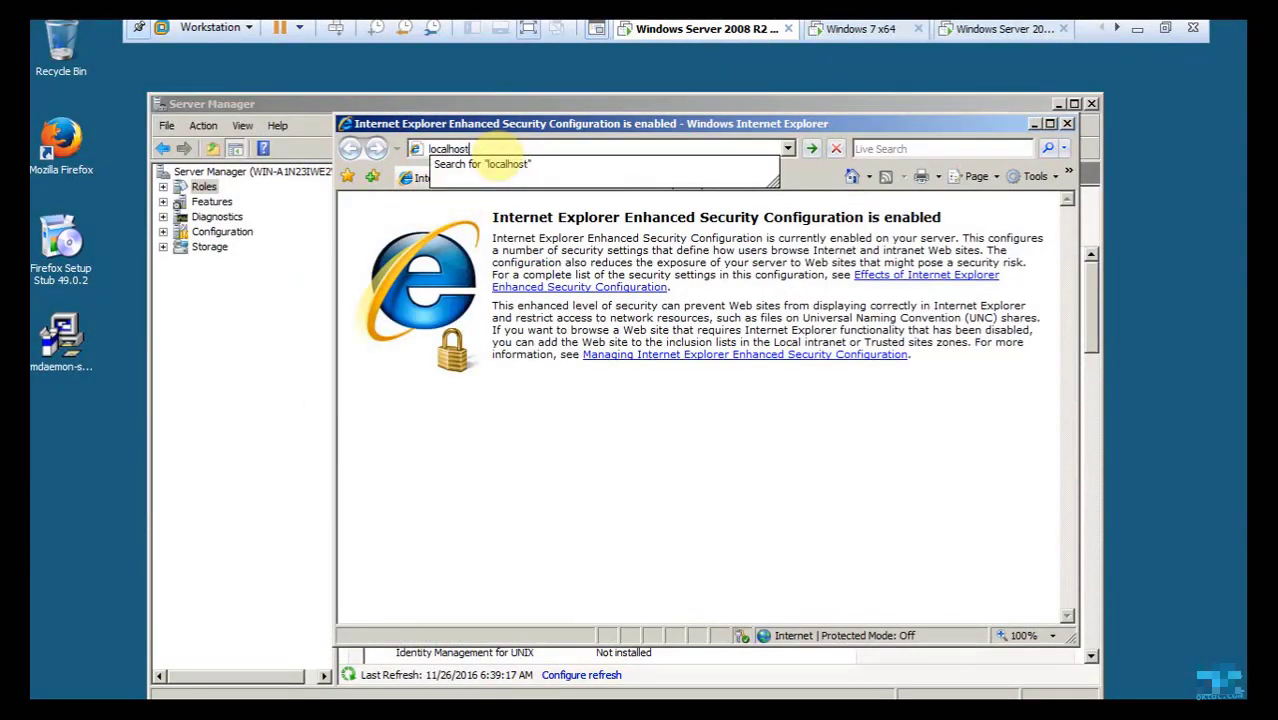
pyautogui.write('t')
pyautogui.press('Return')
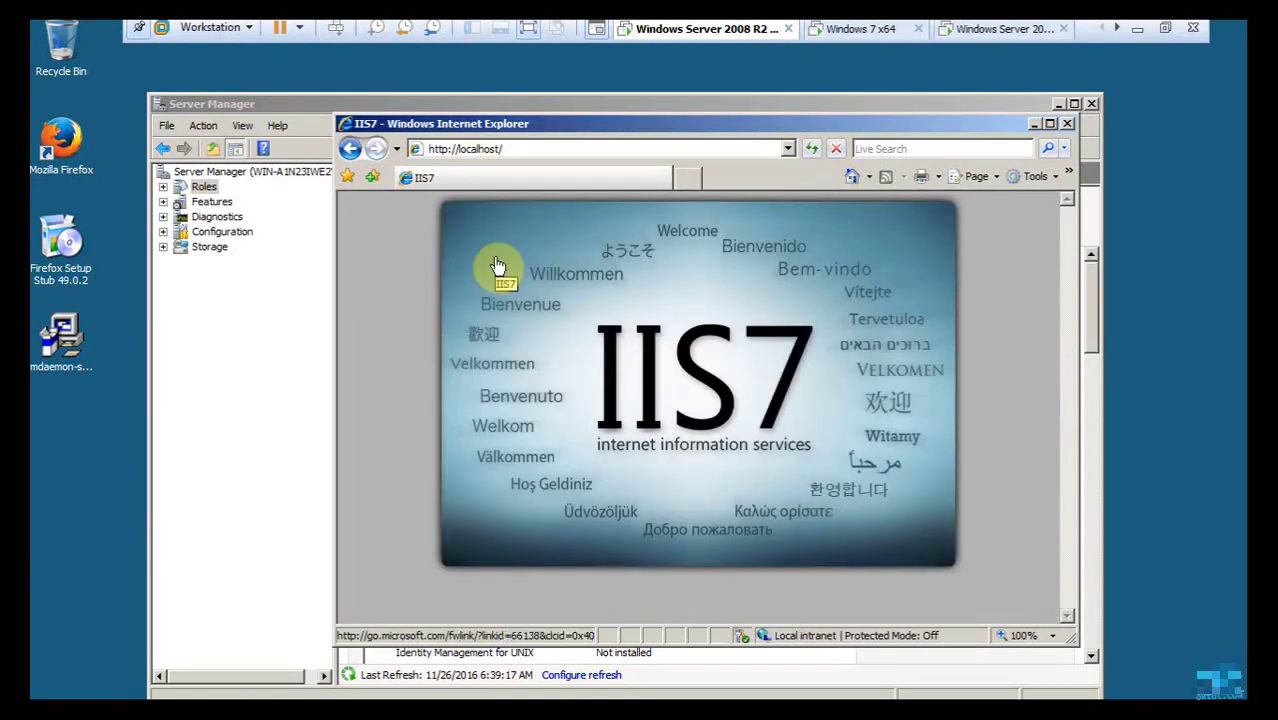
pyautogui.click(1068, 127)
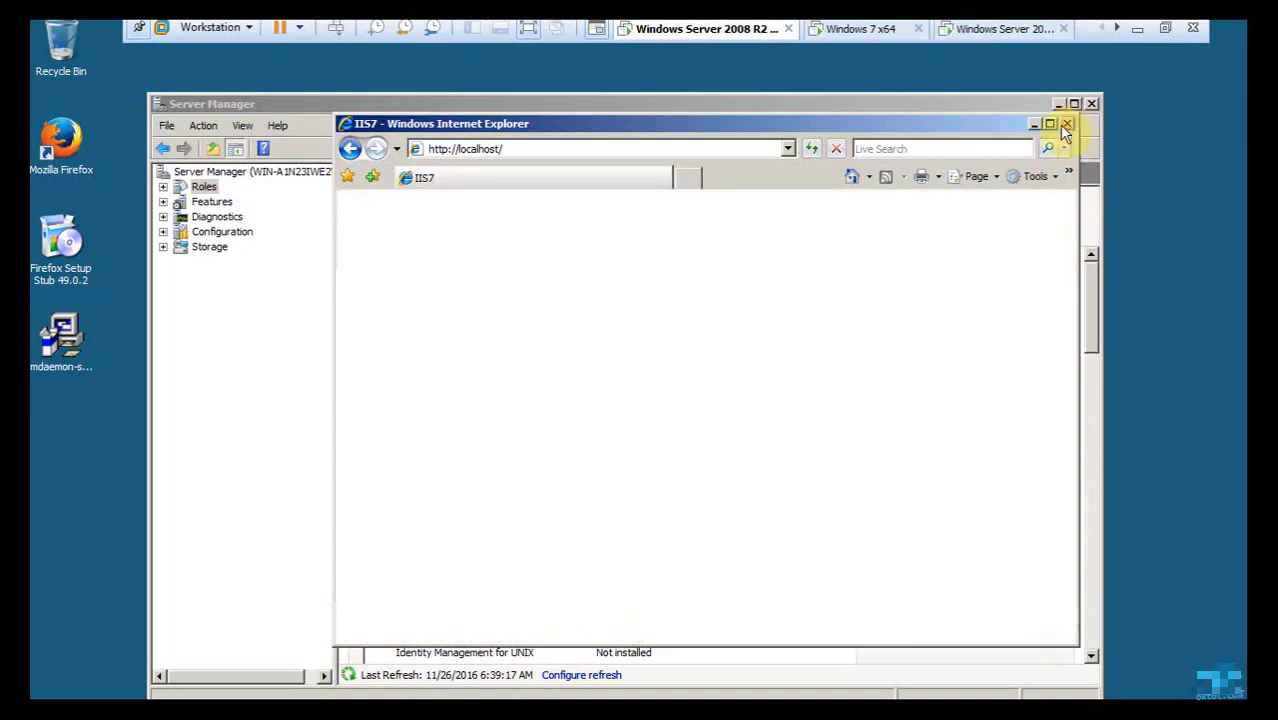
pyautogui.click(1137, 28)
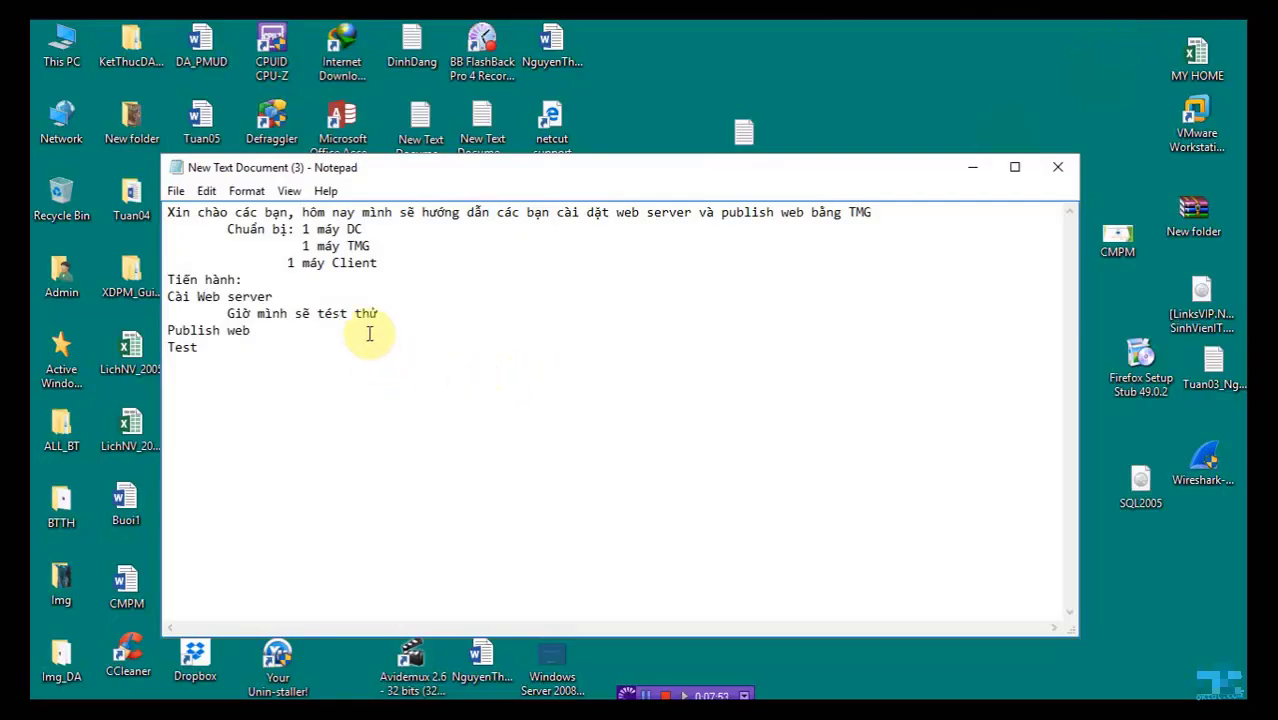
# Append ": ok" to the test line in the notes and add the indented line "Giờ sẽ tạo 1 website để publish" beneath it.
pyautogui.write(': ok')
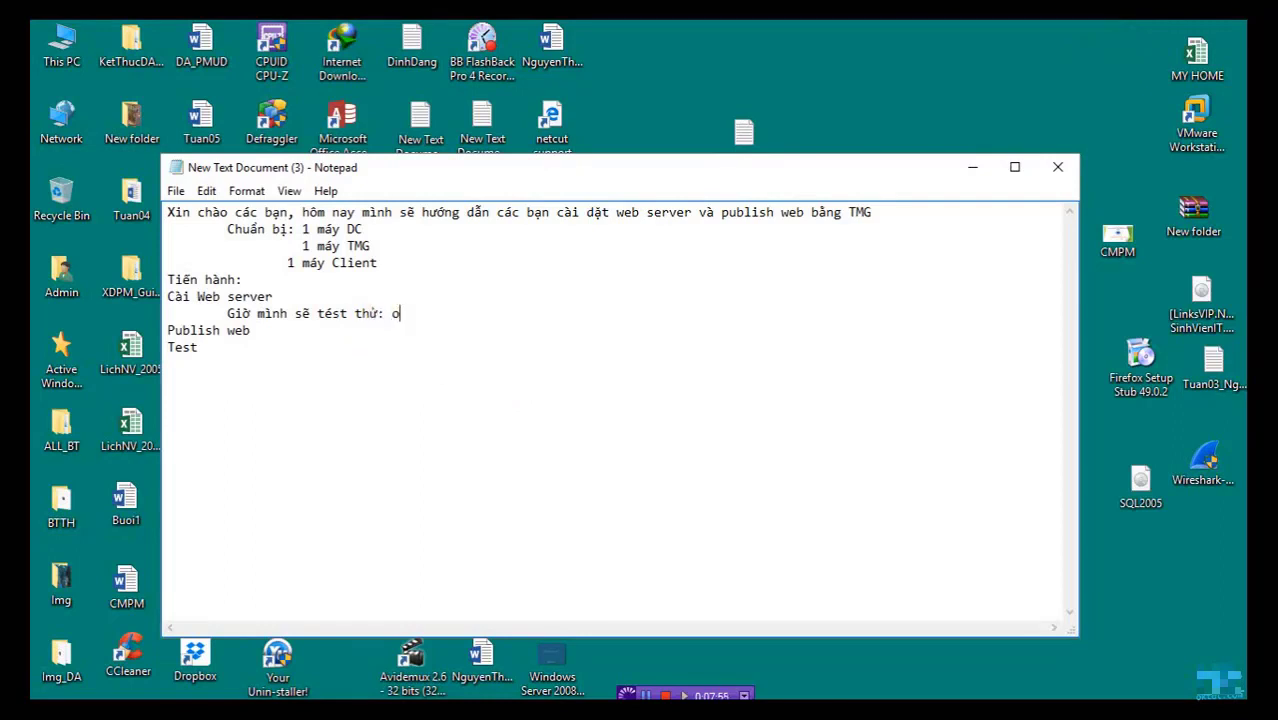
pyautogui.press('Return')
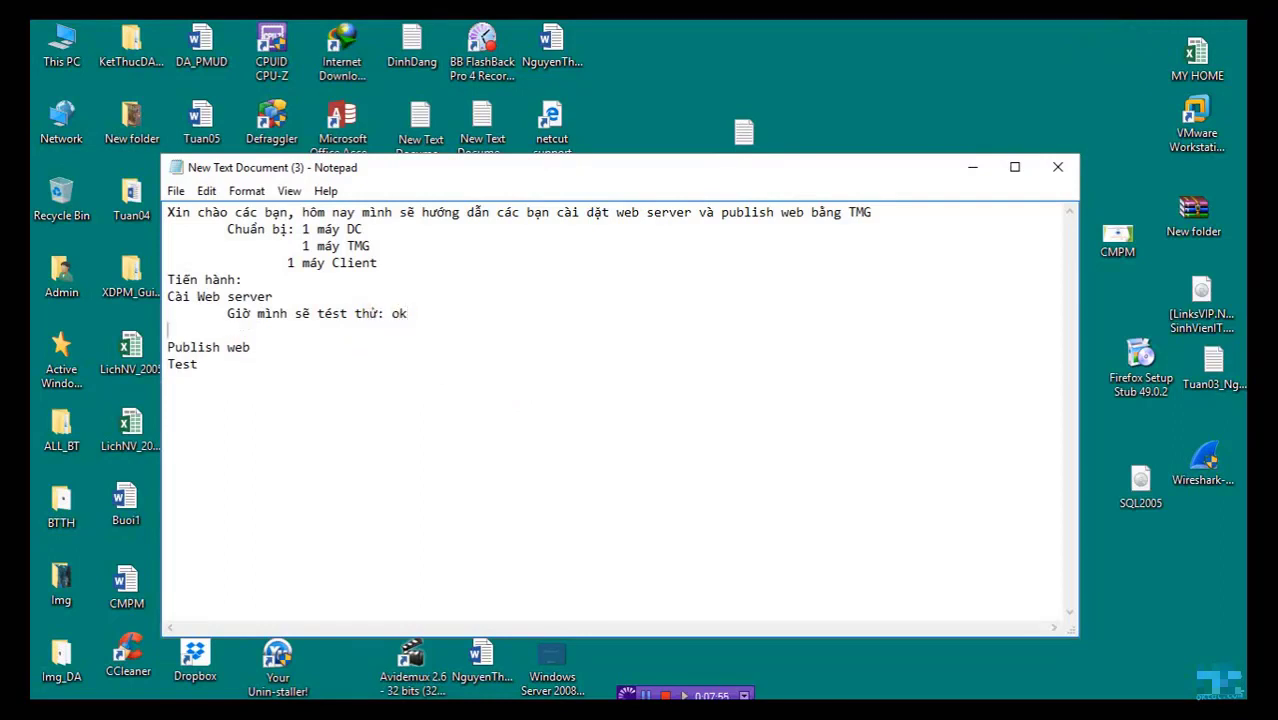
pyautogui.press('Tab')
pyautogui.write('Giờ se')
pyautogui.write(' tạo 1 ưebsi')
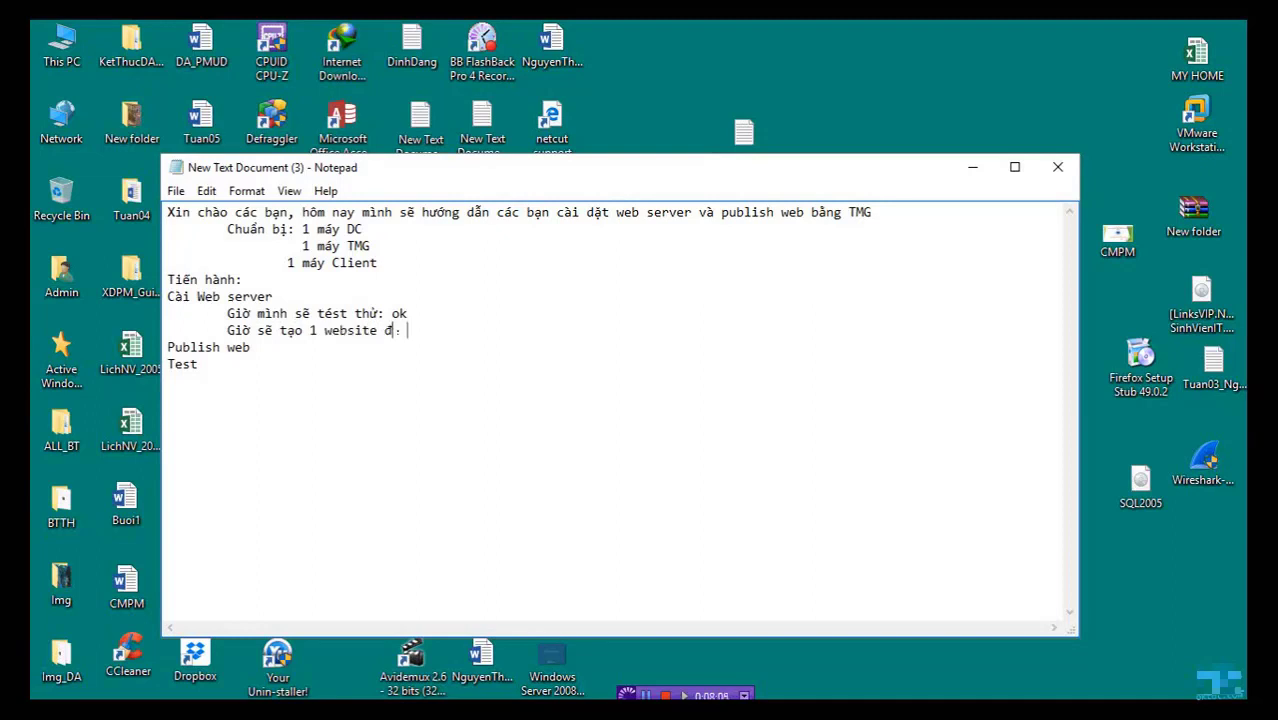
pyautogui.write('te để publis')
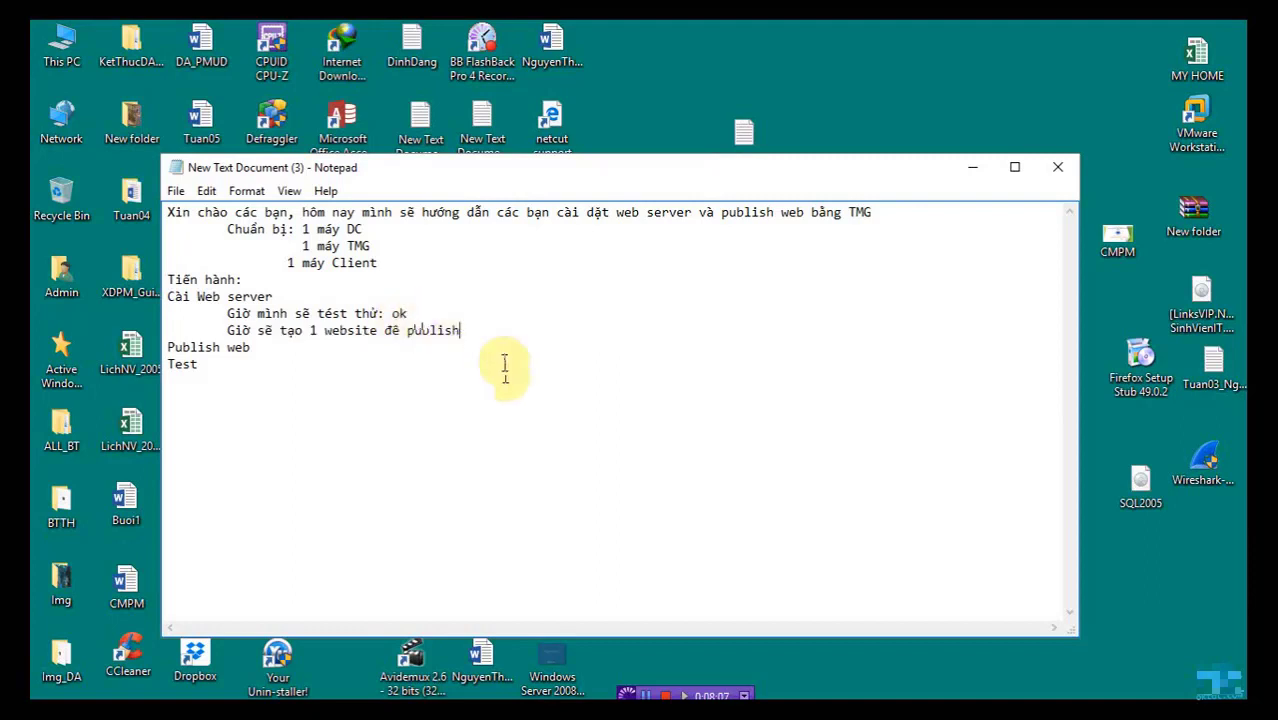
pyautogui.write('h')
# Switch to the Windows Server 2008 R2 virtual machine, minimize Server Manager and open the folder C:\inetpub\wwwroot.
pyautogui.hotkey('alt', 'Tab')
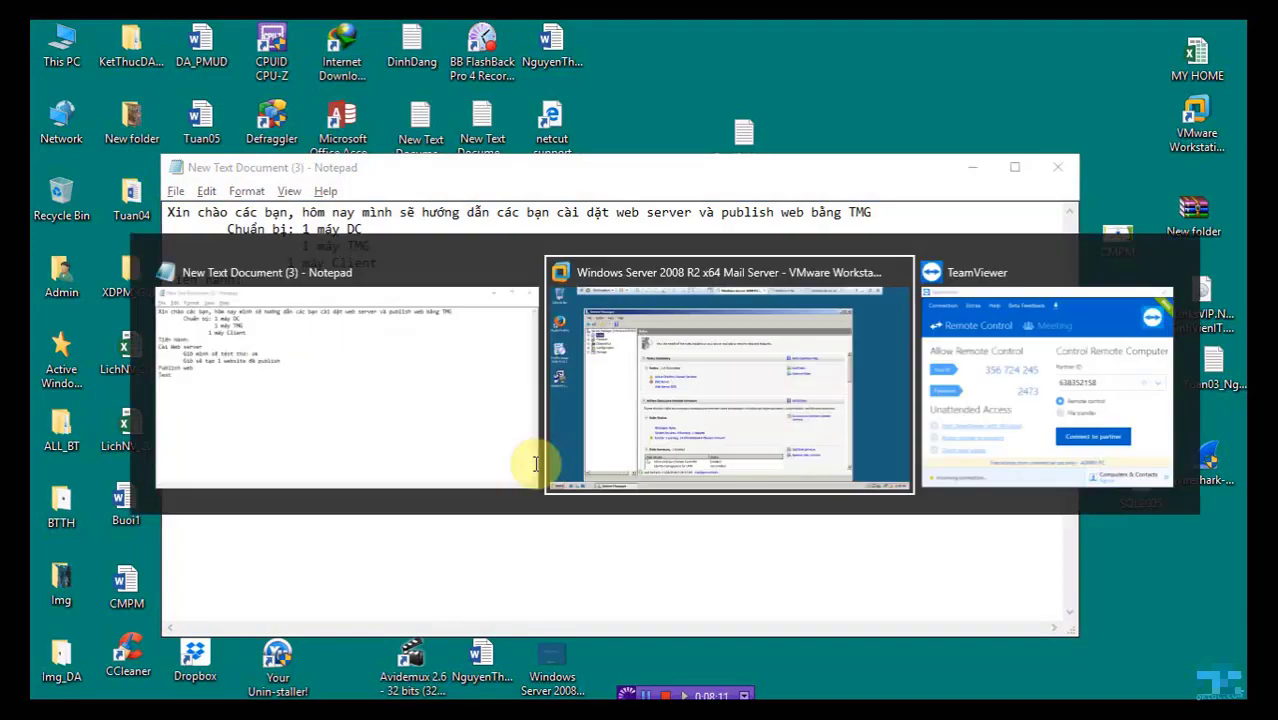
pyautogui.click(619, 405)
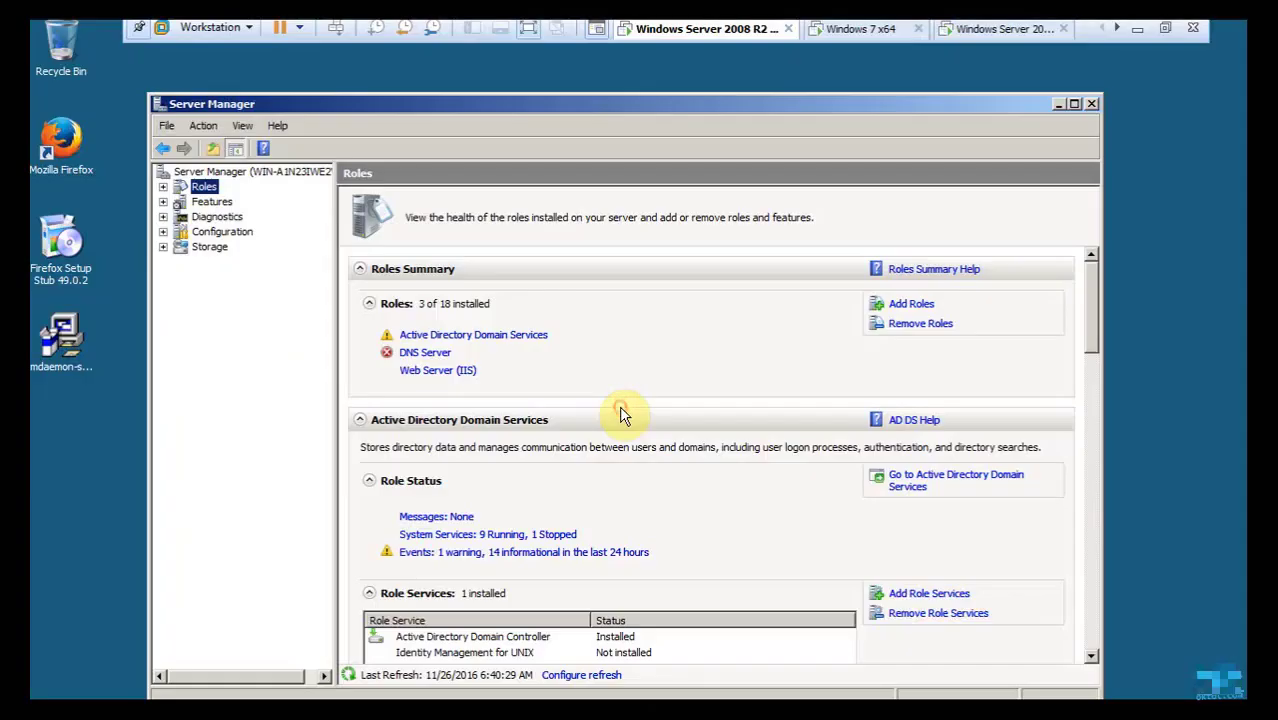
pyautogui.click(1058, 104)
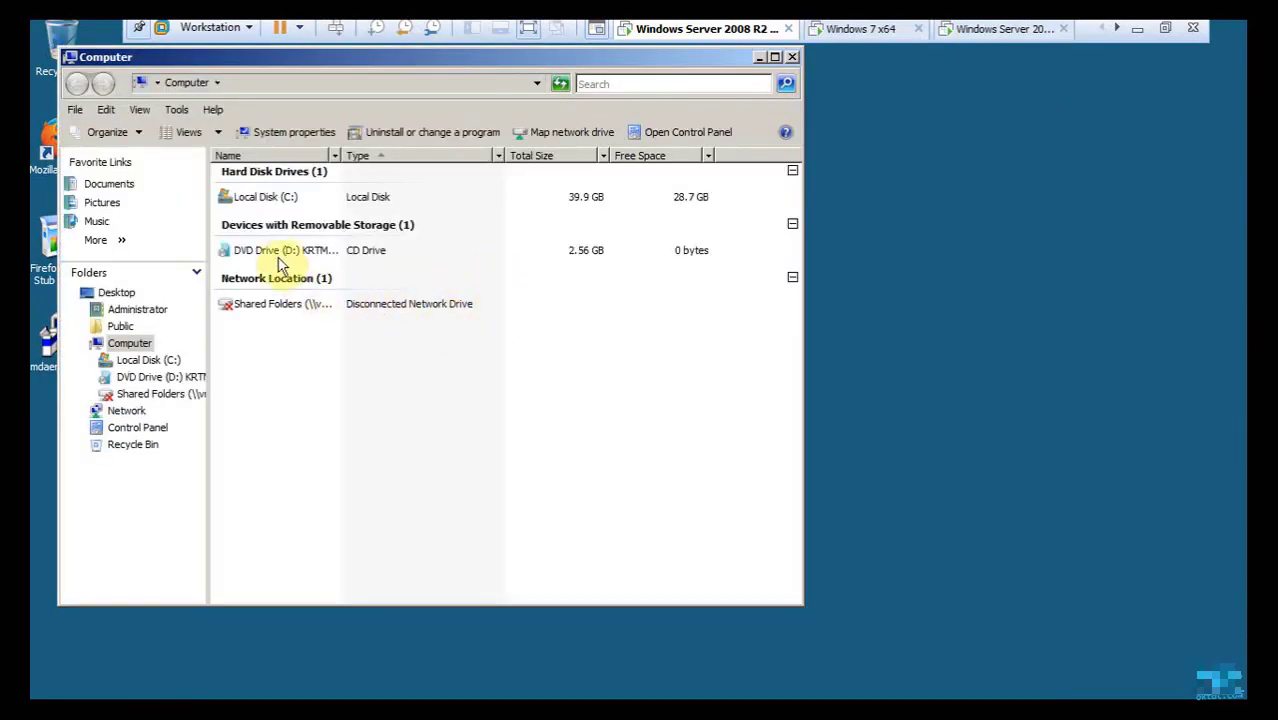
pyautogui.doubleClick(276, 203)
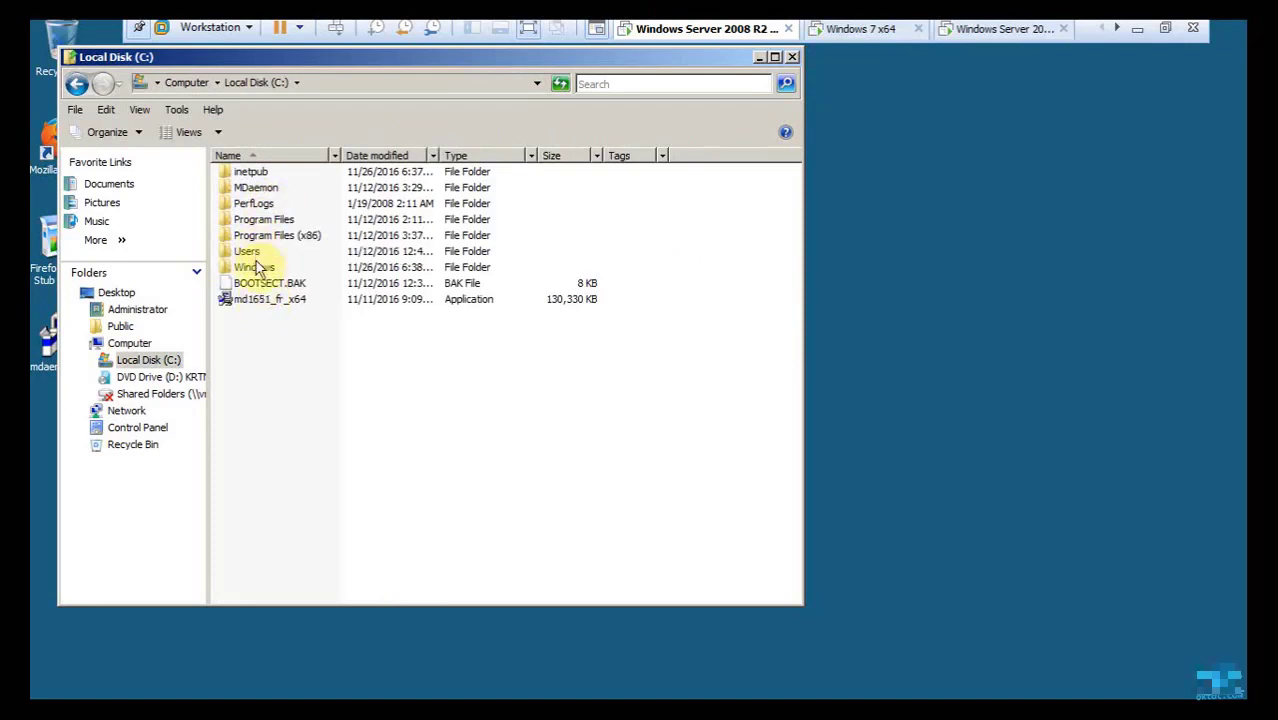
pyautogui.doubleClick(252, 172)
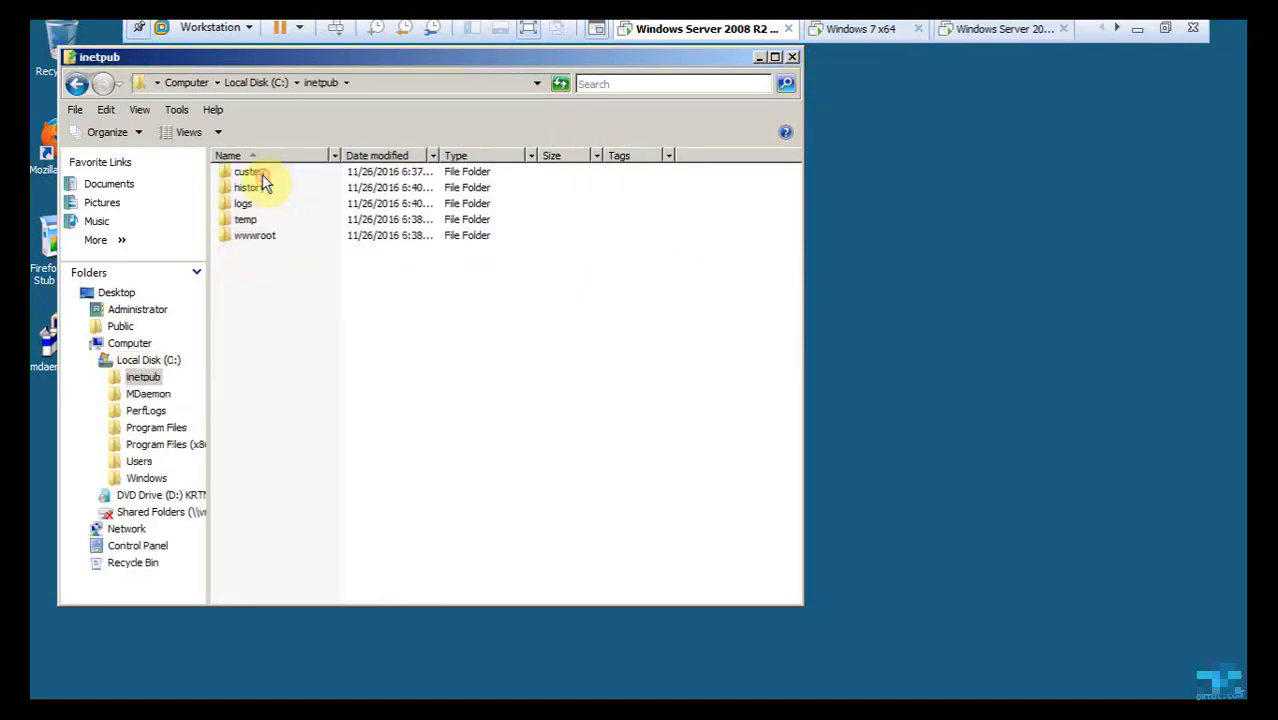
pyautogui.doubleClick(254, 240)
# Create a new folder named "hieuhandsome" inside wwwroot.
pyautogui.rightClick(301, 293)
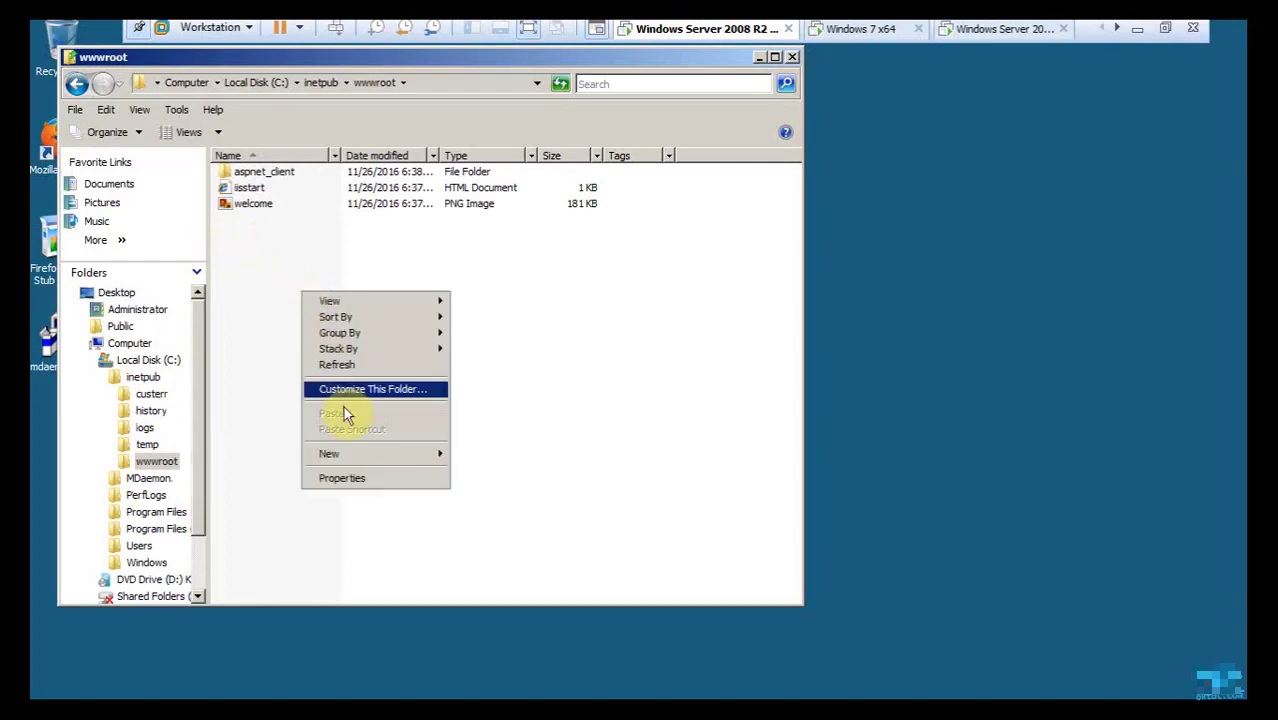
pyautogui.click(347, 456)
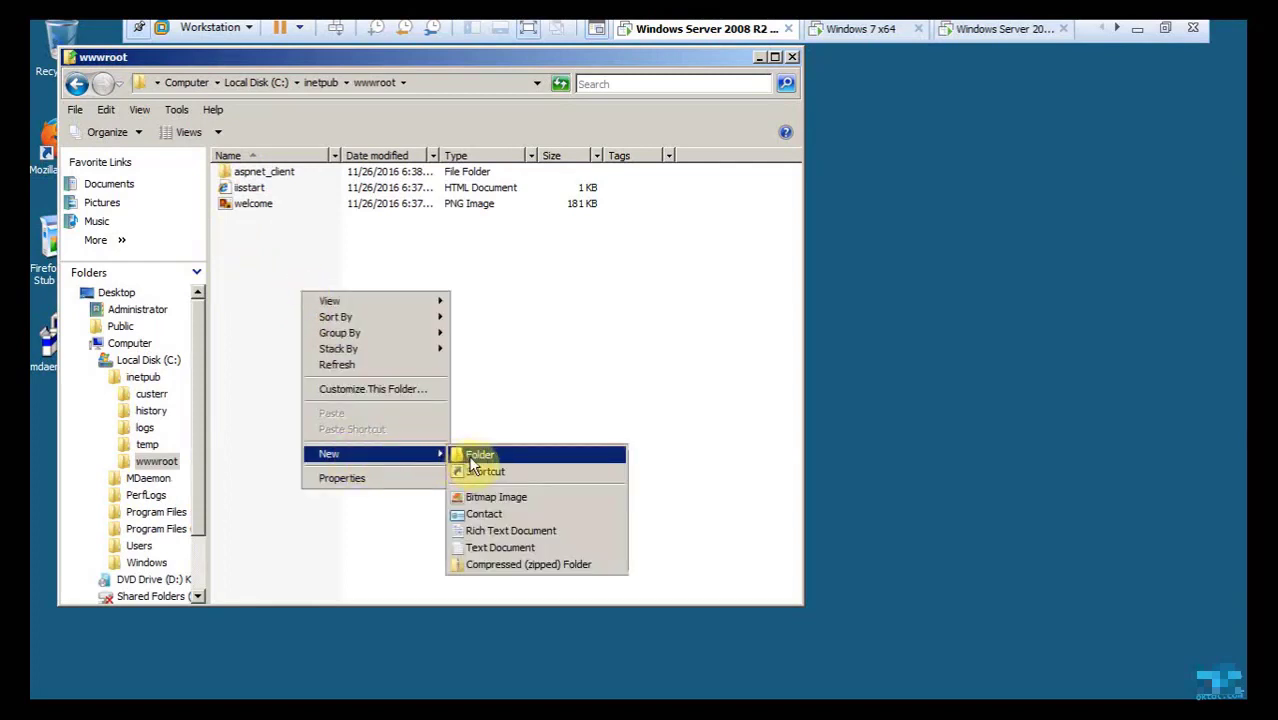
pyautogui.click(476, 449)
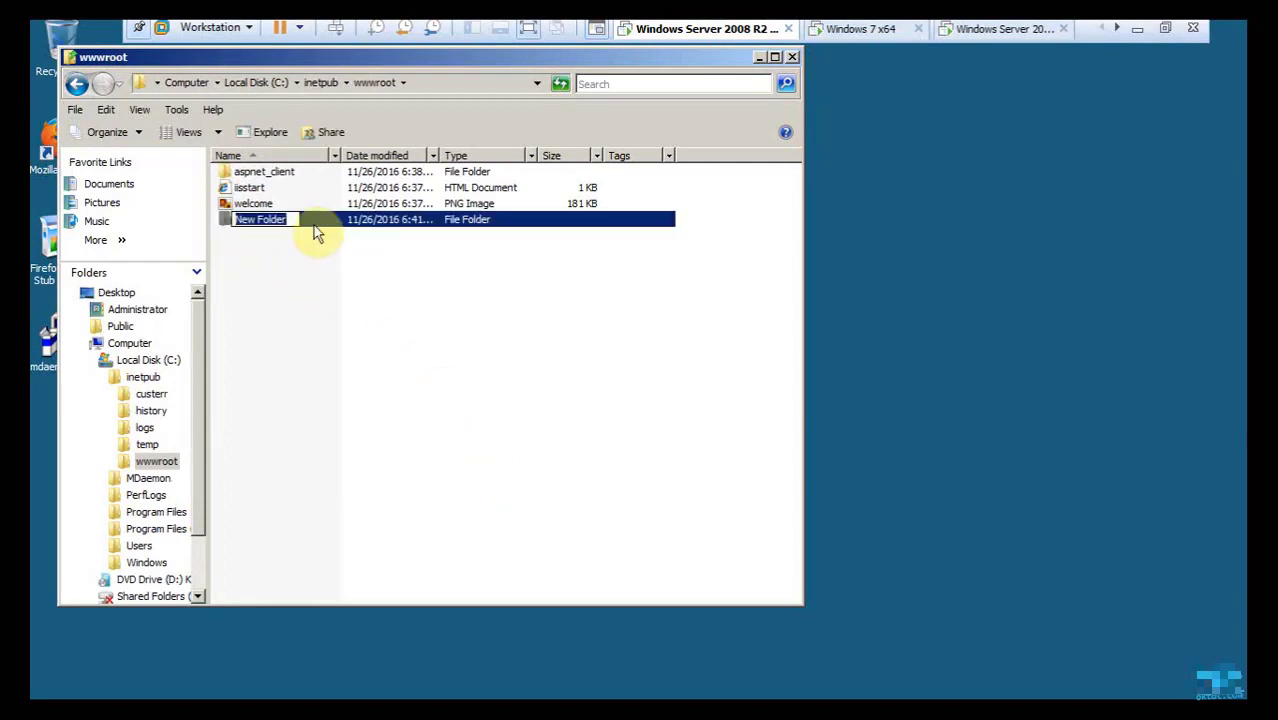
pyautogui.write('hei')
pyautogui.write('u')
pyautogui.write('handsome')
pyautogui.press('Return')
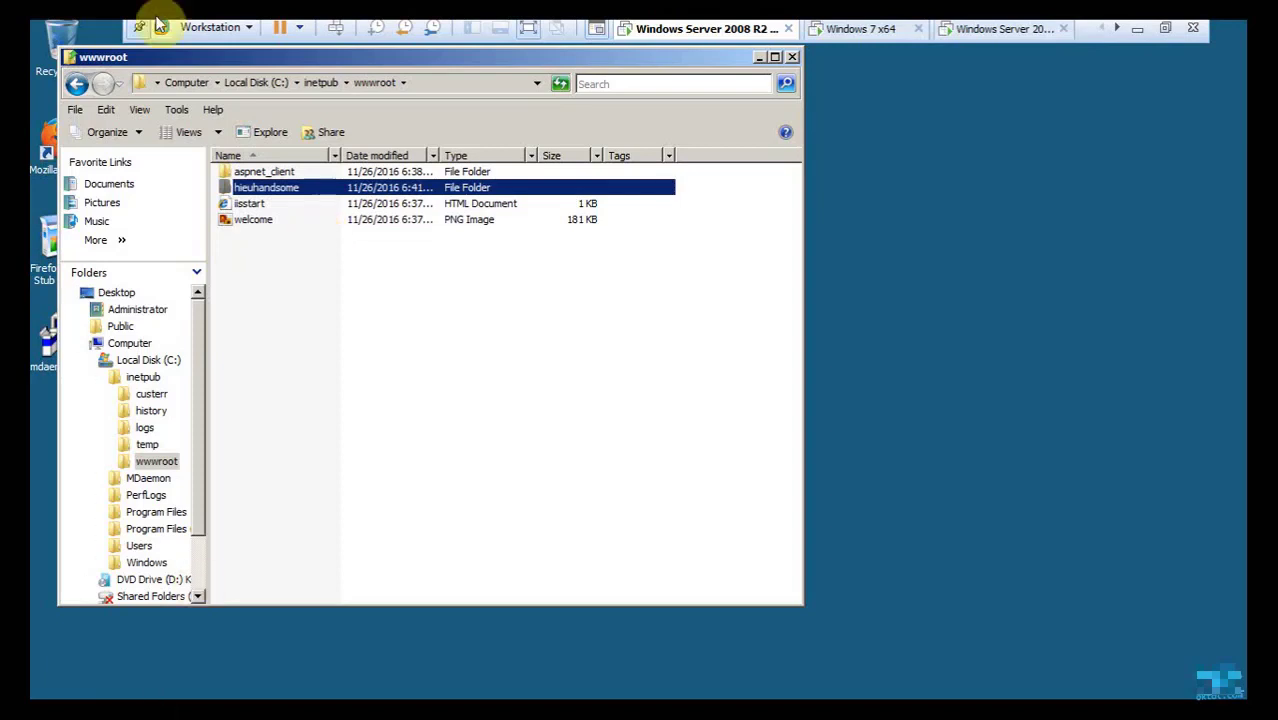
# Create a text document with the default name inside the hieuhandsome folder and open it in Notepad.
pyautogui.doubleClick(274, 192)
pyautogui.rightClick(322, 227)
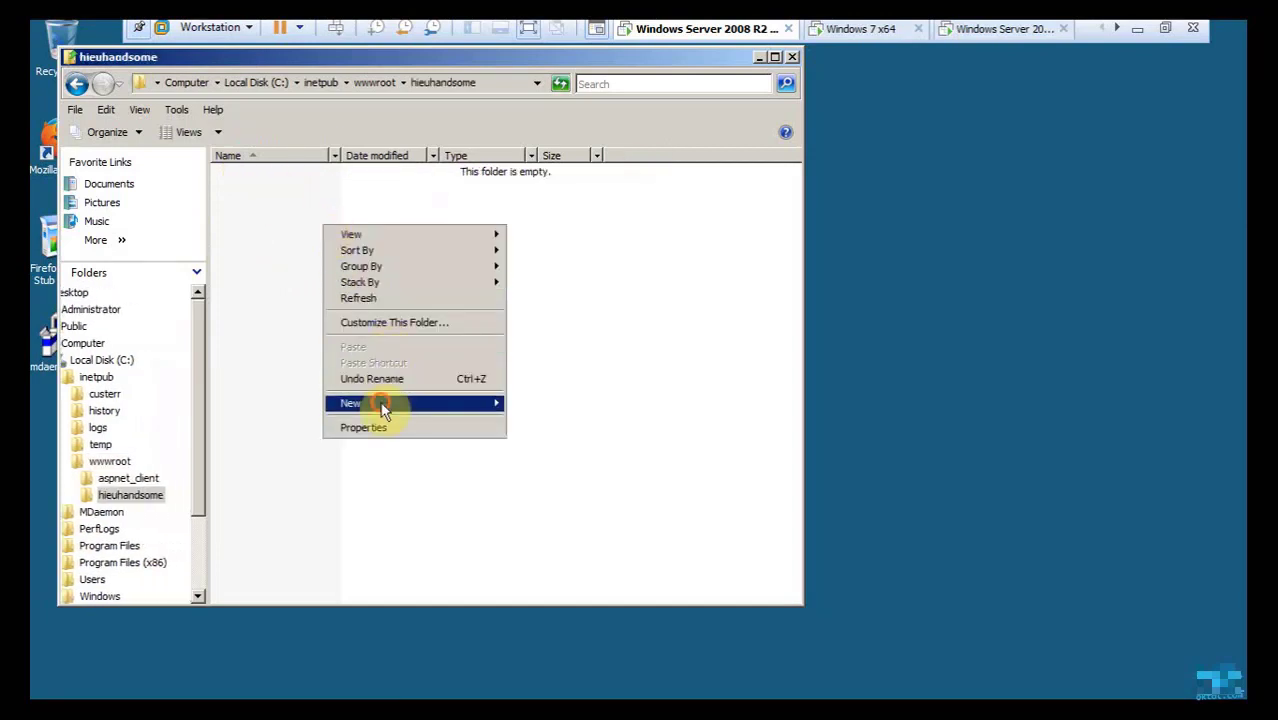
pyautogui.moveTo(377, 405)
pyautogui.click(557, 499)
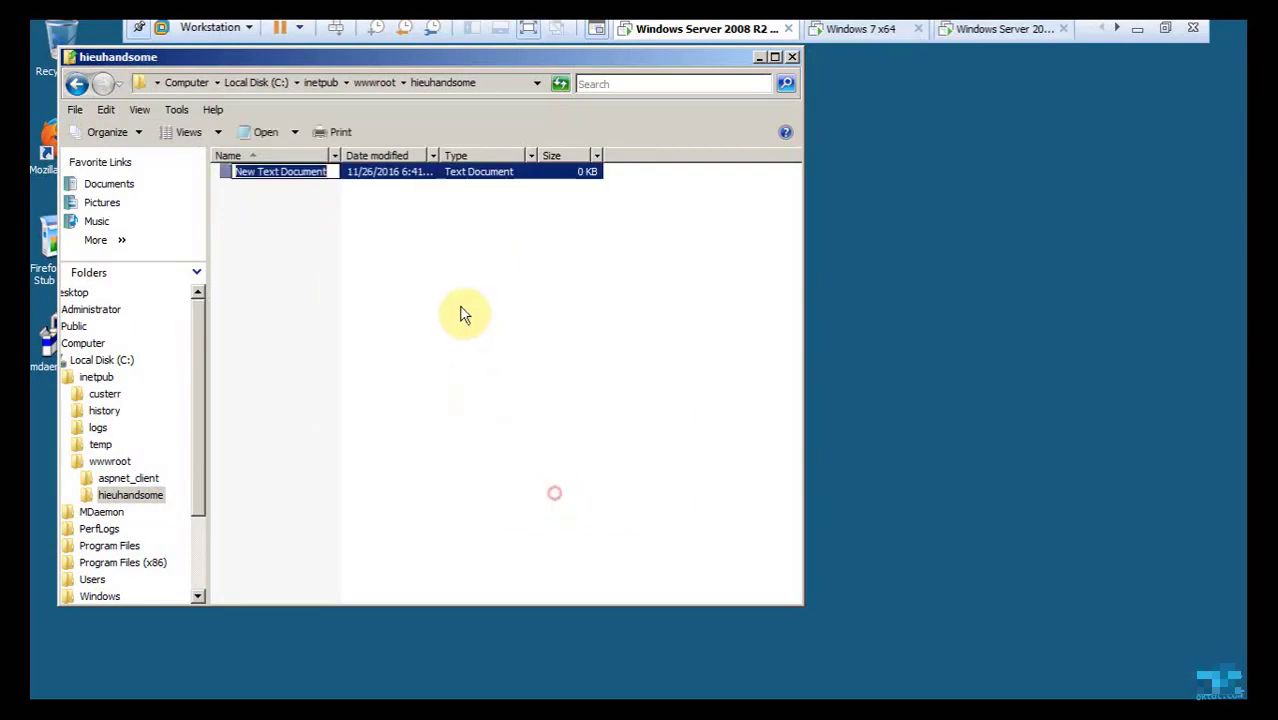
pyautogui.click(320, 262)
pyautogui.click(287, 175)
pyautogui.doubleClick(287, 175)
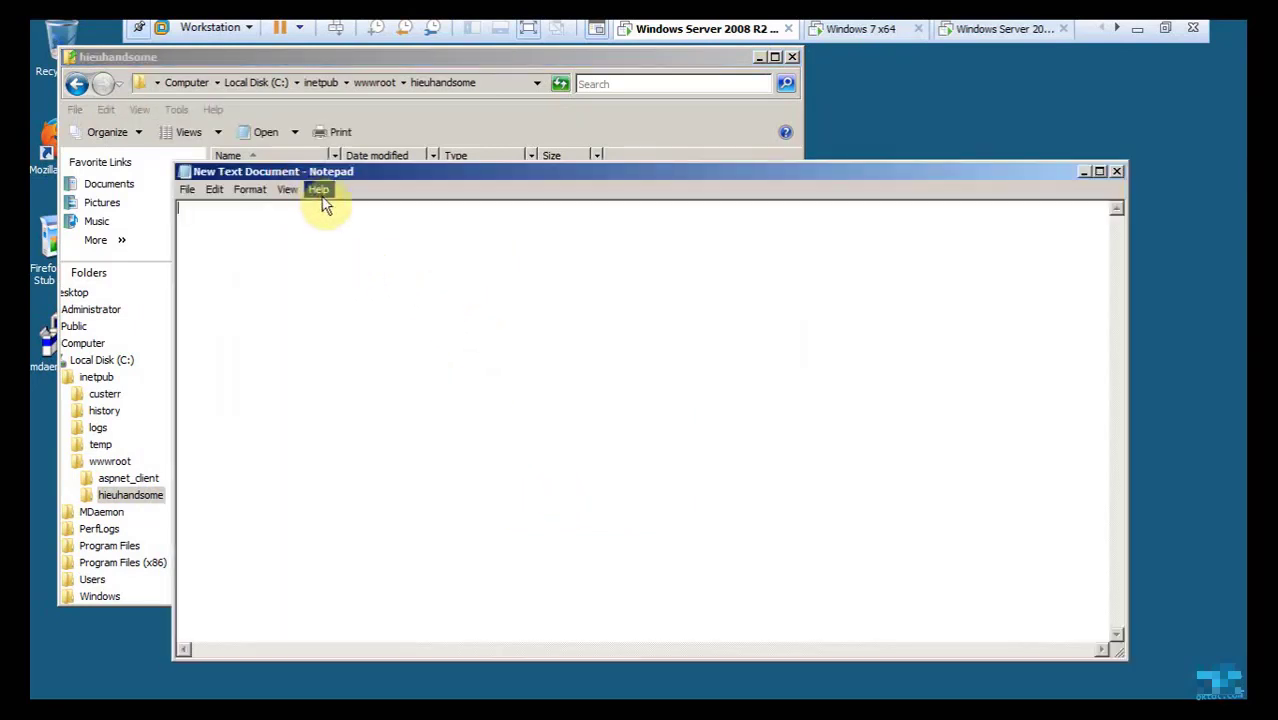
# Write the explanatory line "tao 1 file html de hien thi noi dung" in the empty document.
pyautogui.write('gio')
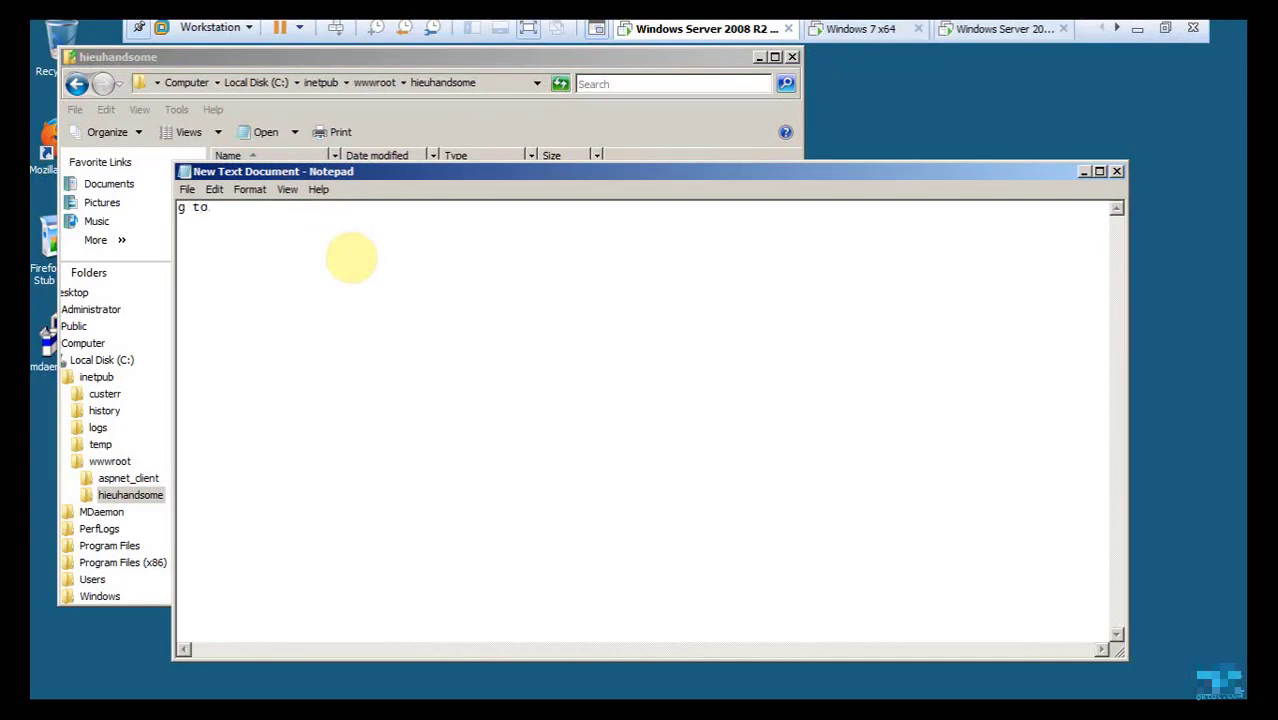
pyautogui.press('Delete')
pyautogui.press('Delete')
pyautogui.press('Delete')
pyautogui.press('Delete')
pyautogui.write('to')
pyautogui.press('BackSpace')
pyautogui.press('BackSpace')
pyautogui.press('BackSpace')
pyautogui.press('BackSpace')
pyautogui.press('BackSpace')
pyautogui.press('BackSpace')
pyautogui.press('BackSpace')
pyautogui.write('ao 1 file html de hien t')
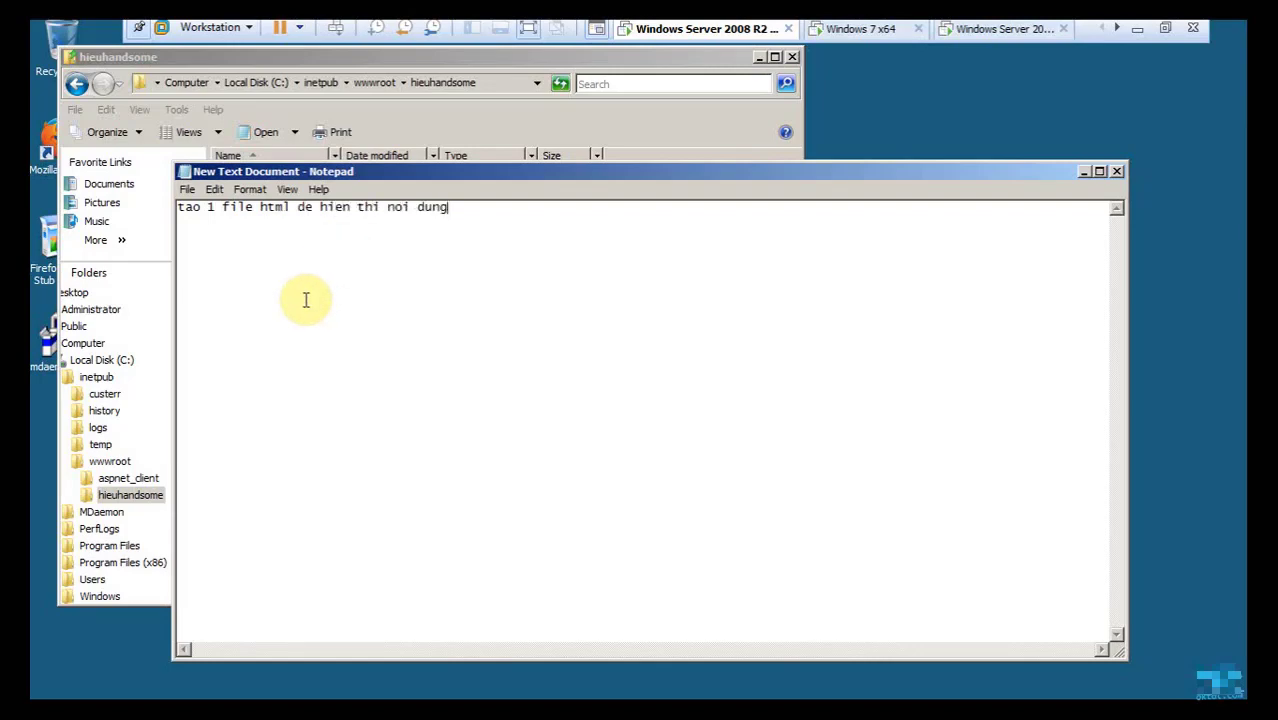
# Replace the explanatory line with <html> and </html> tags enclosing a line made of the person's name followed by "dep trai".
pyautogui.doubleClick(452, 210)
pyautogui.moveTo(367, 213); pyautogui.dragTo(171, 214)
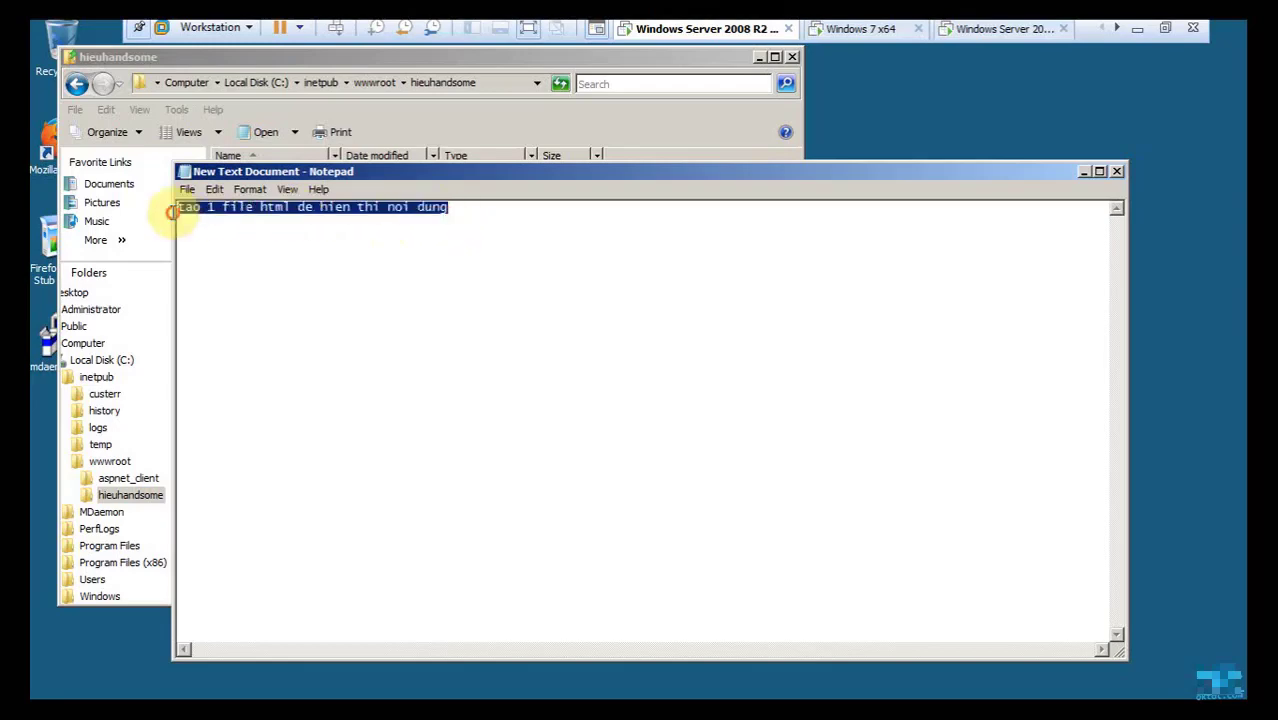
pyautogui.write('<')
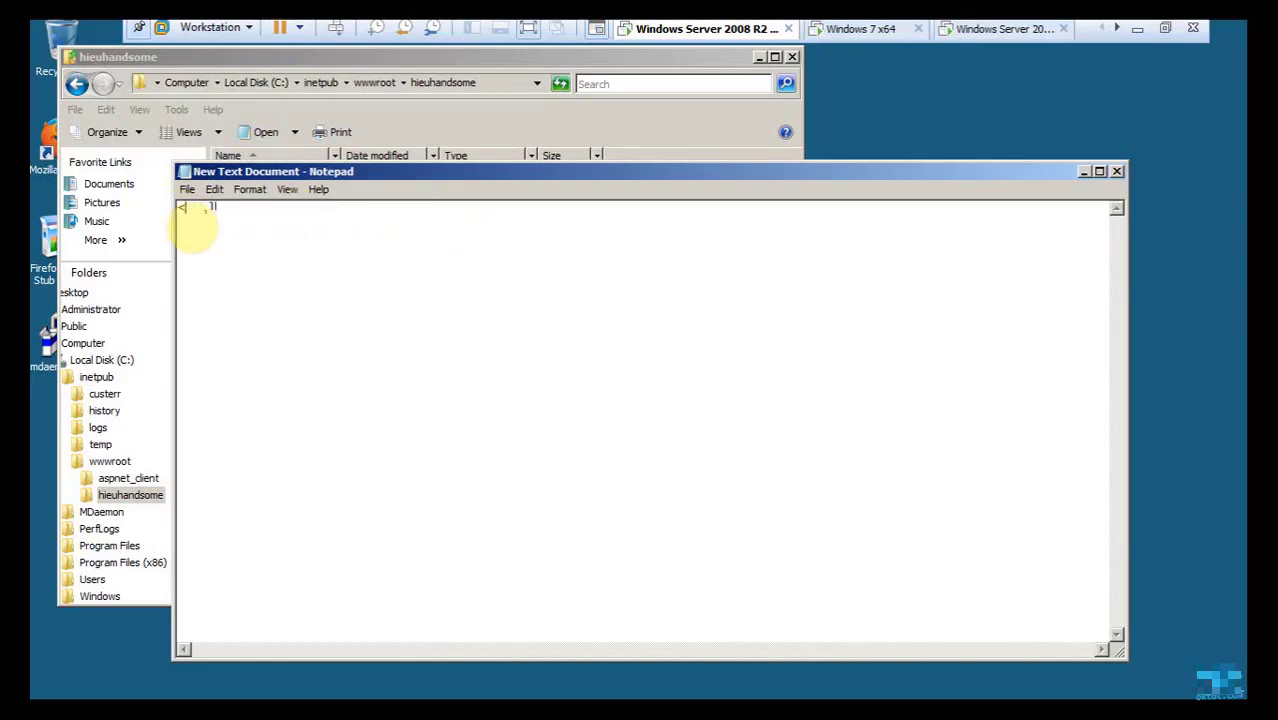
pyautogui.write('html>')
pyautogui.press('Return')
pyautogui.write('</html>')
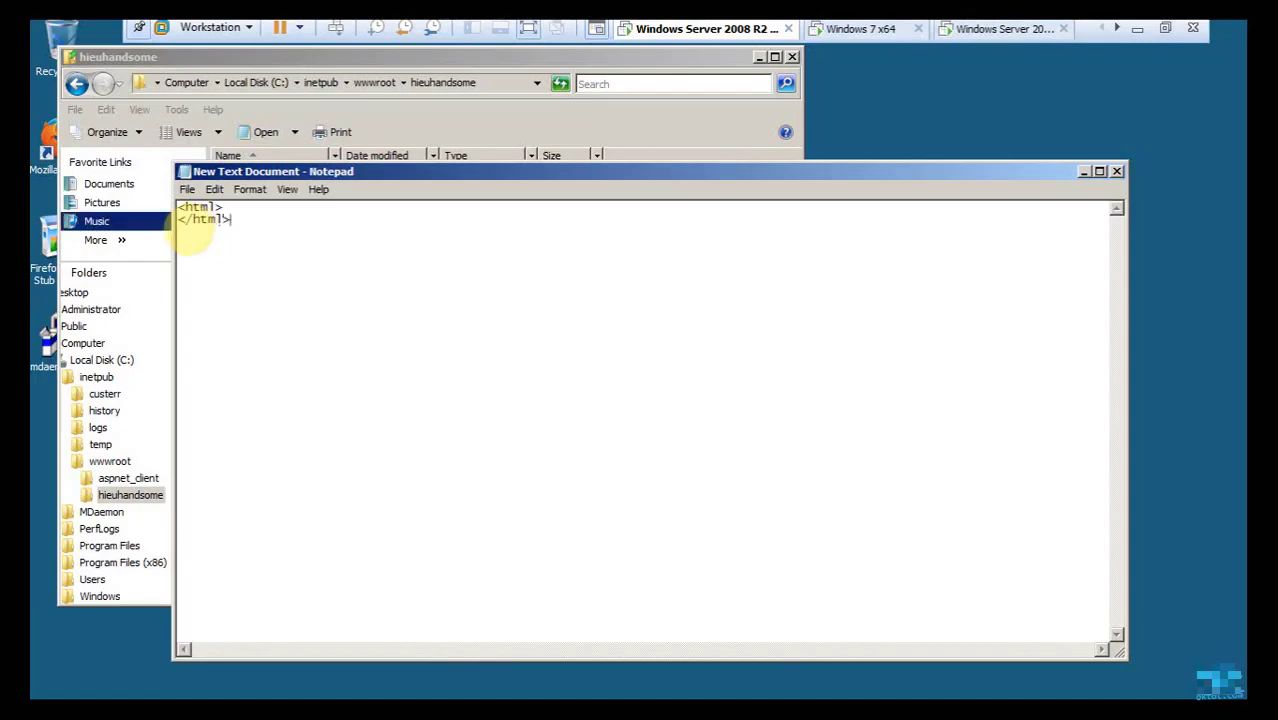
pyautogui.click(242, 208)
pyautogui.press('Return')
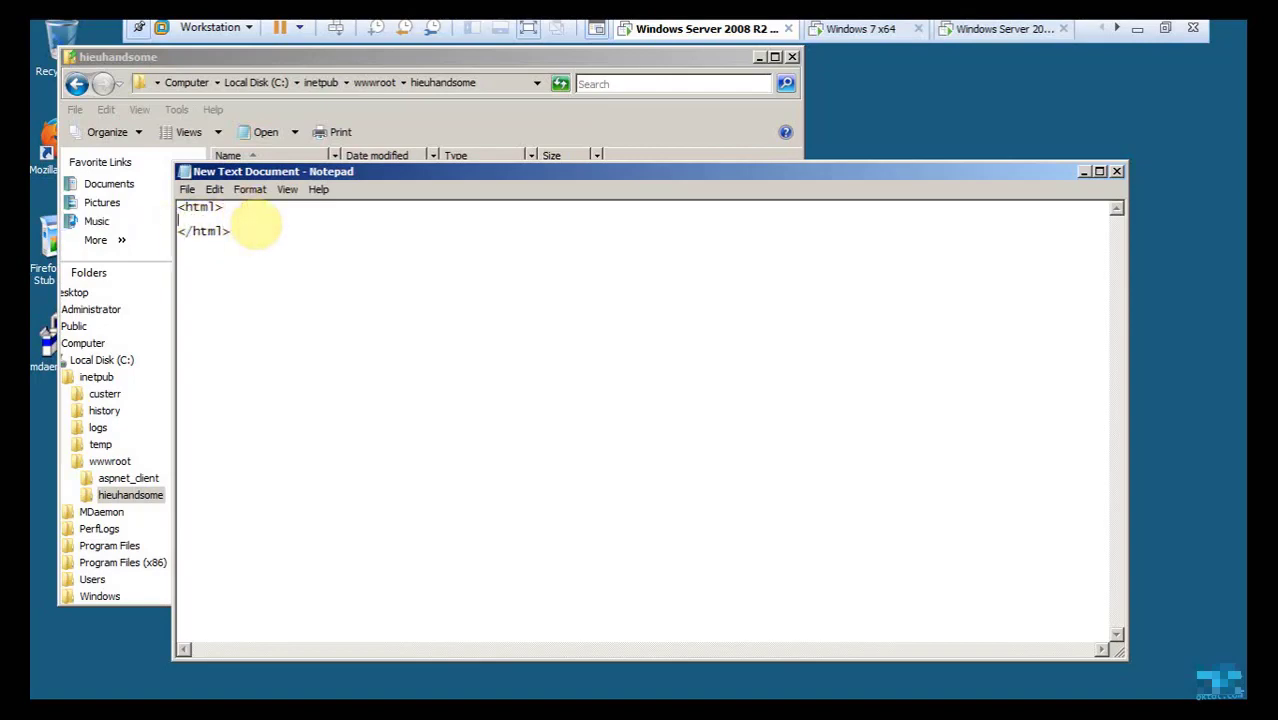
pyautogui.write('hieu dep trai')
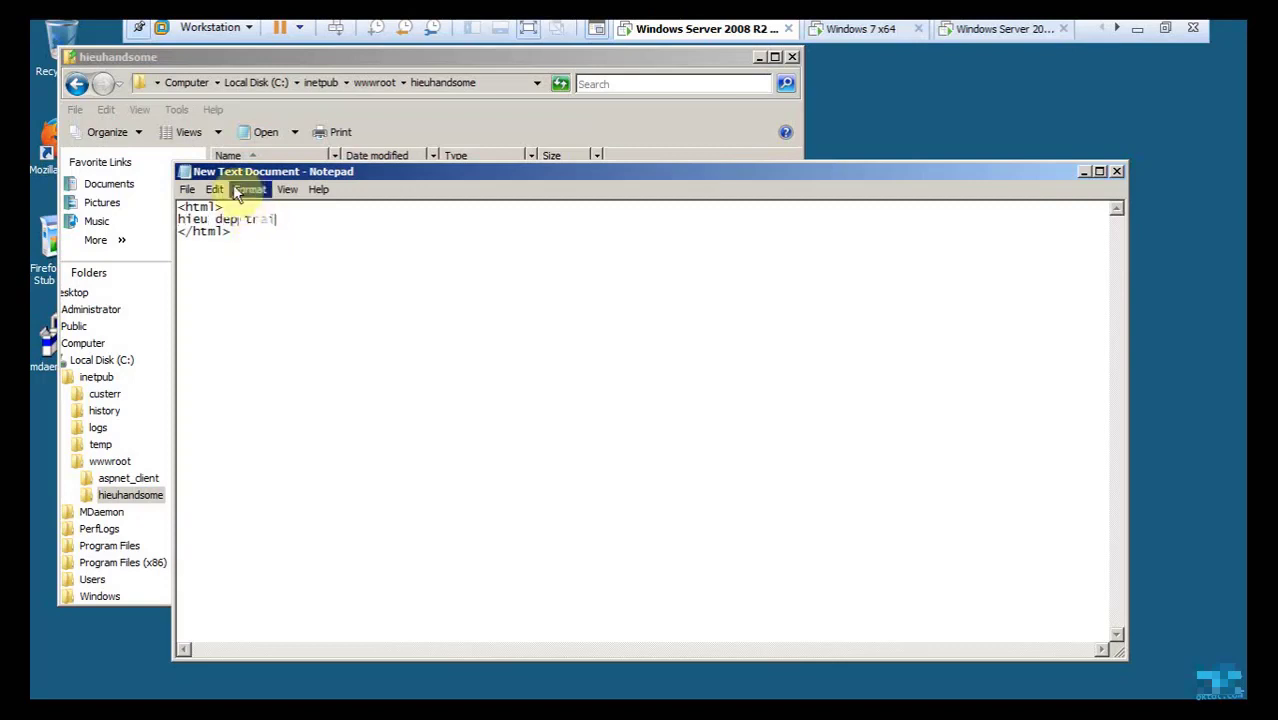
# Save the document in the hieuhandsome folder as index.html with the file type All Files.
pyautogui.click(186, 189)
pyautogui.click(216, 256)
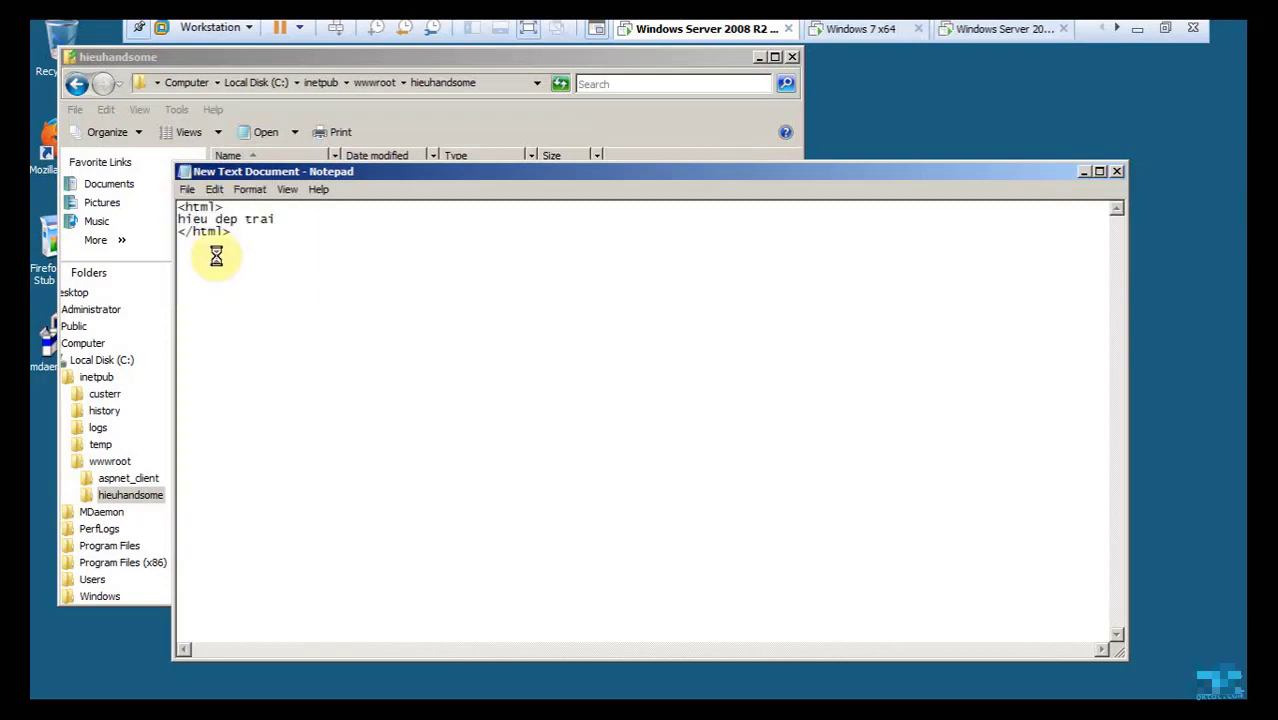
pyautogui.click(408, 292)
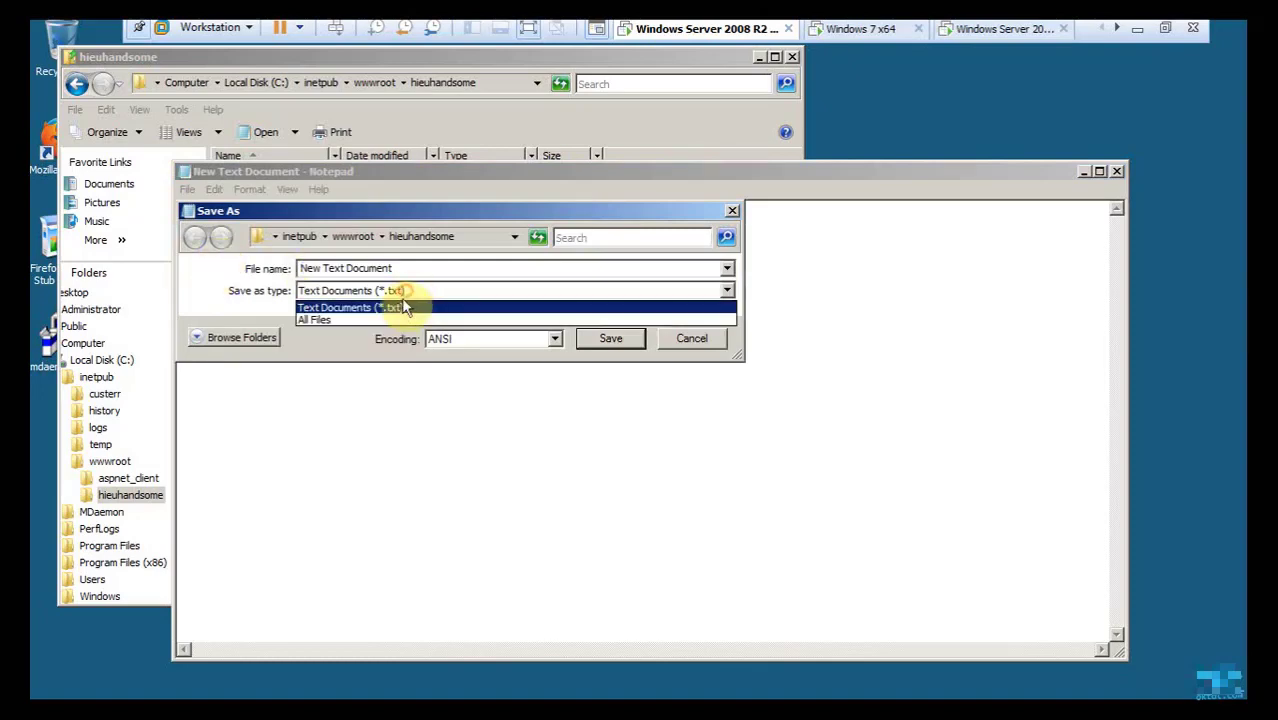
pyautogui.click(357, 320)
pyautogui.click(400, 268)
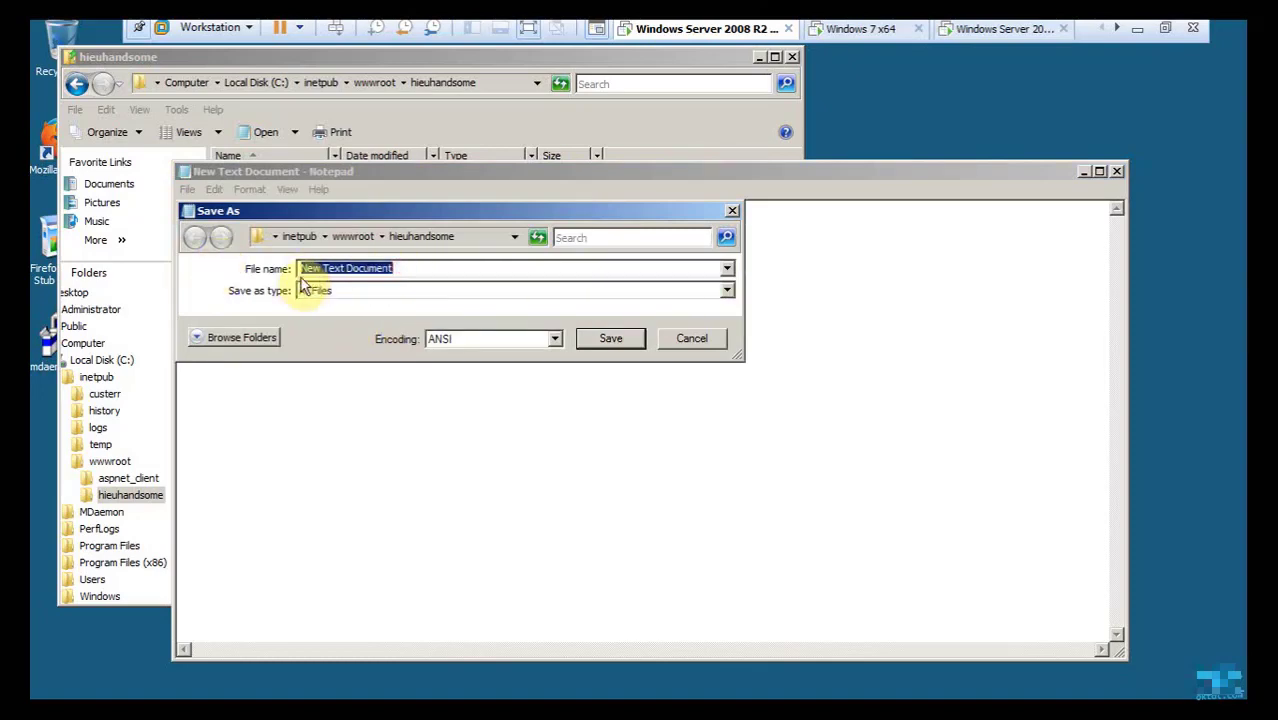
pyautogui.write('index.html')
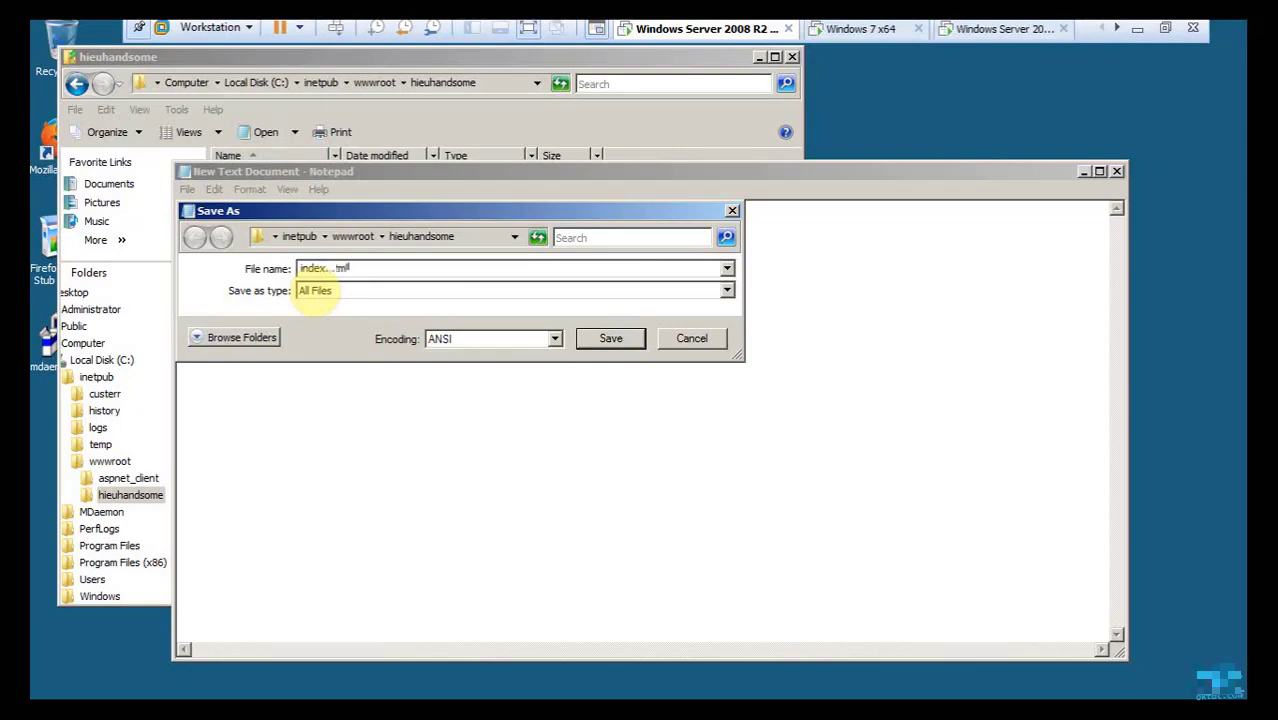
pyautogui.click(609, 339)
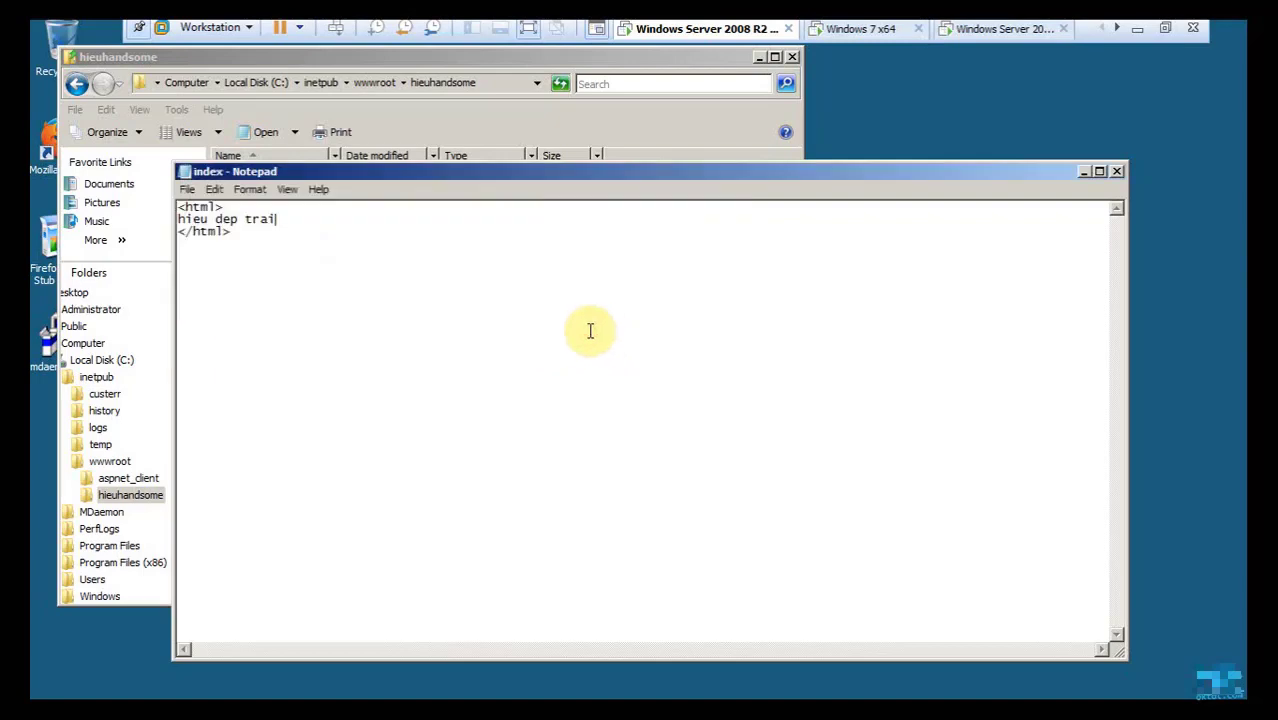
# Close Notepad and delete the leftover empty New Text Document from the hieuhandsome folder.
pyautogui.click(1117, 172)
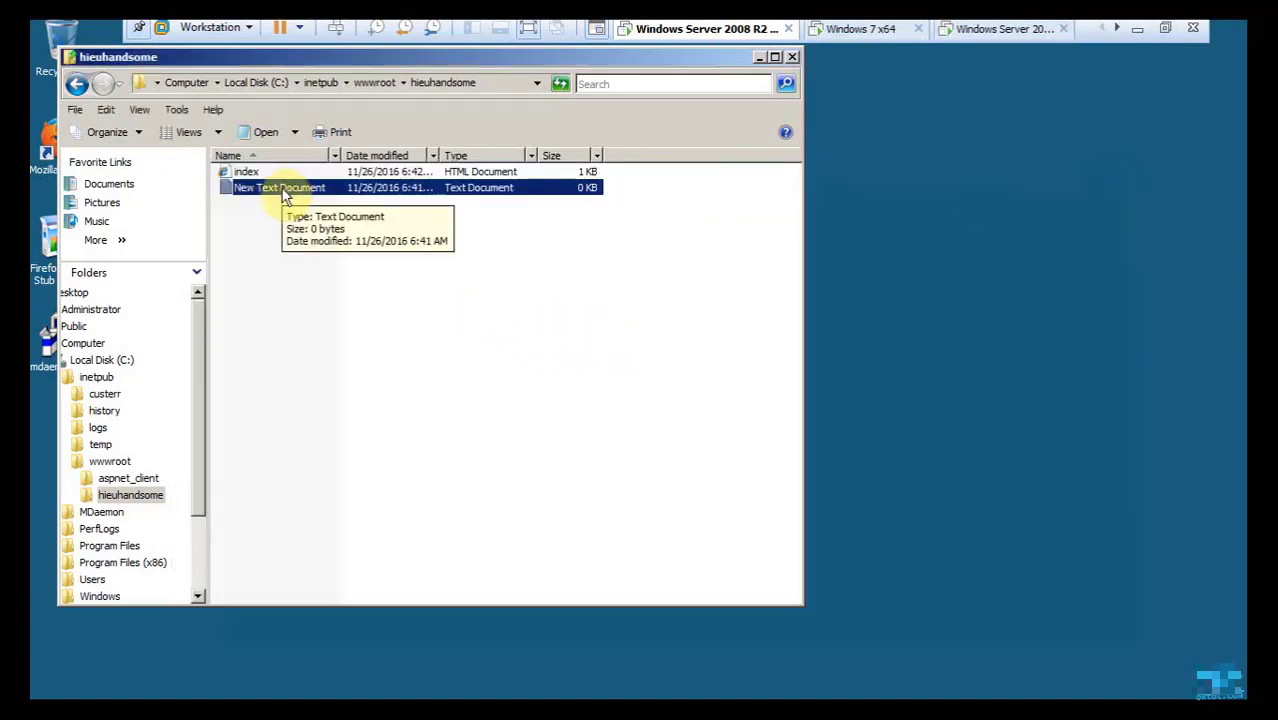
pyautogui.press('Delete')
pyautogui.press('Return')
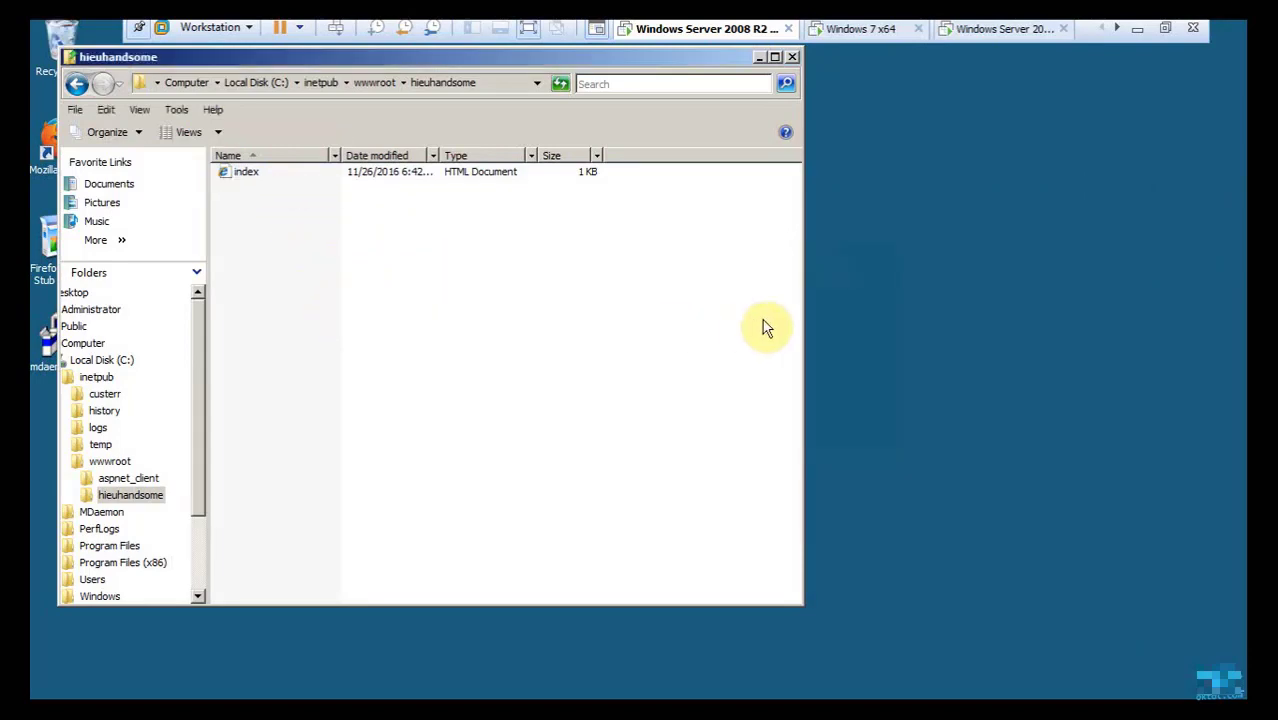
pyautogui.click(110, 706)
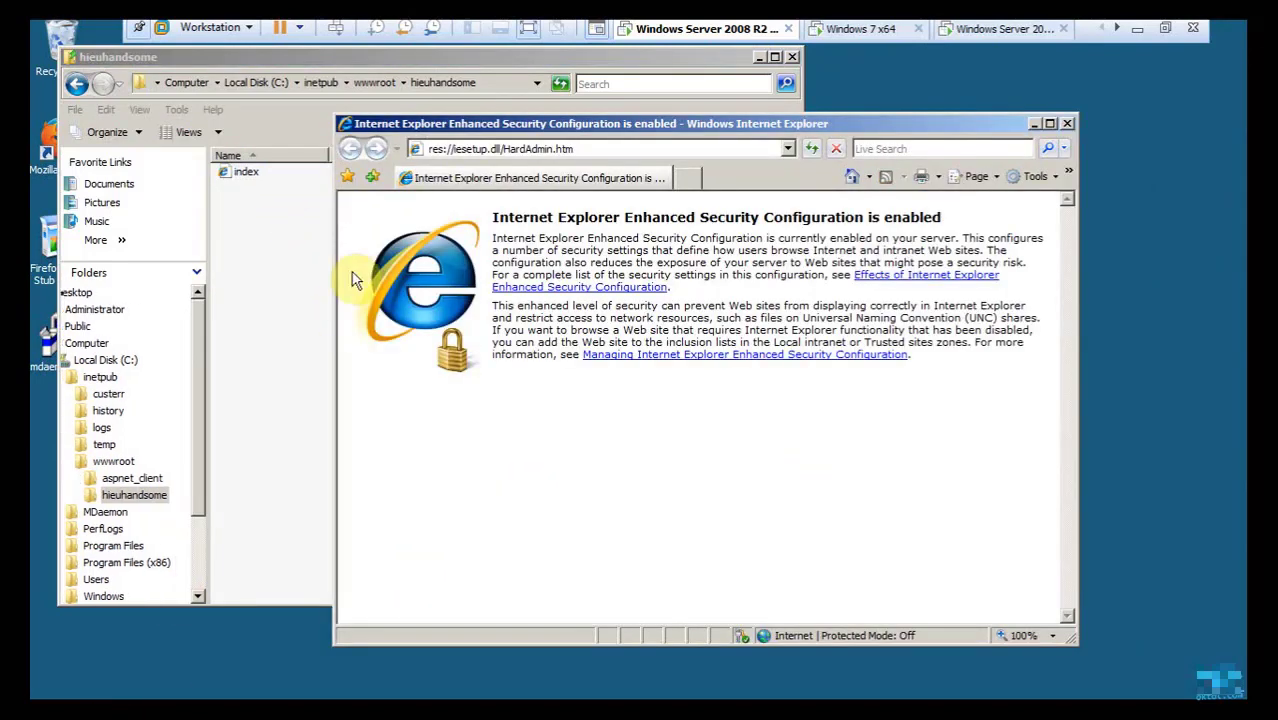
pyautogui.click(1067, 123)
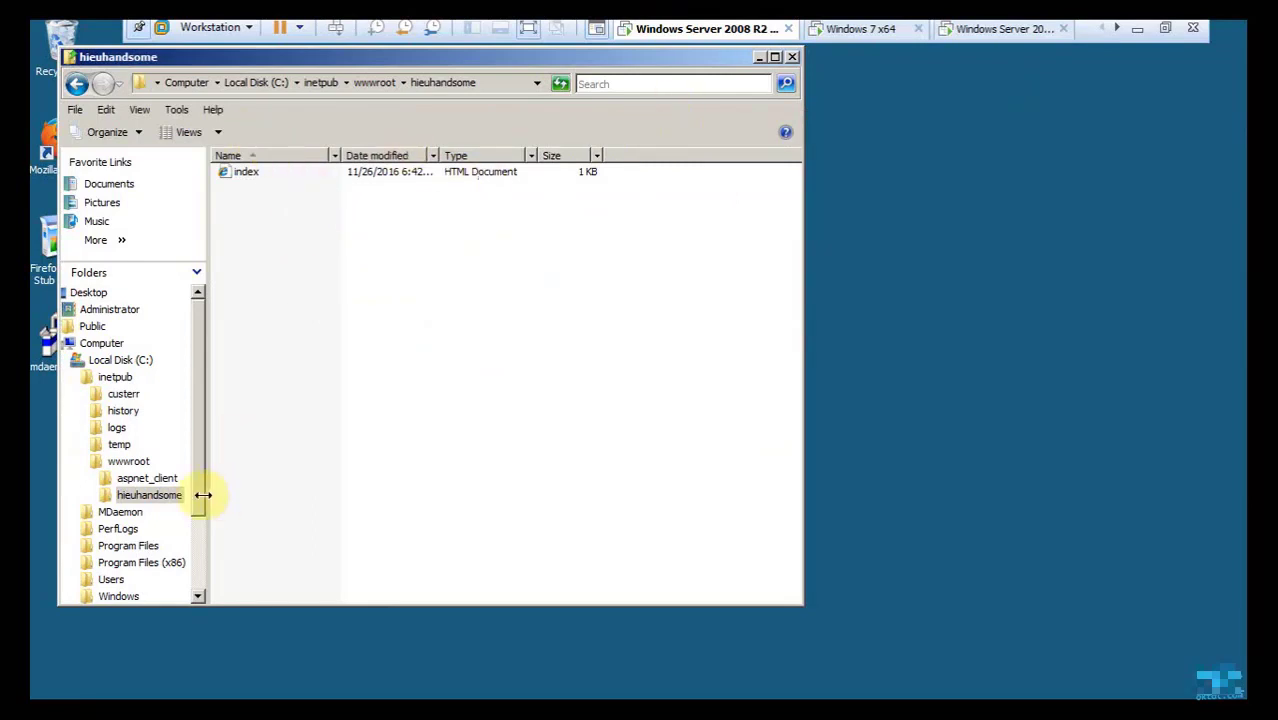
pyautogui.click(246, 708)
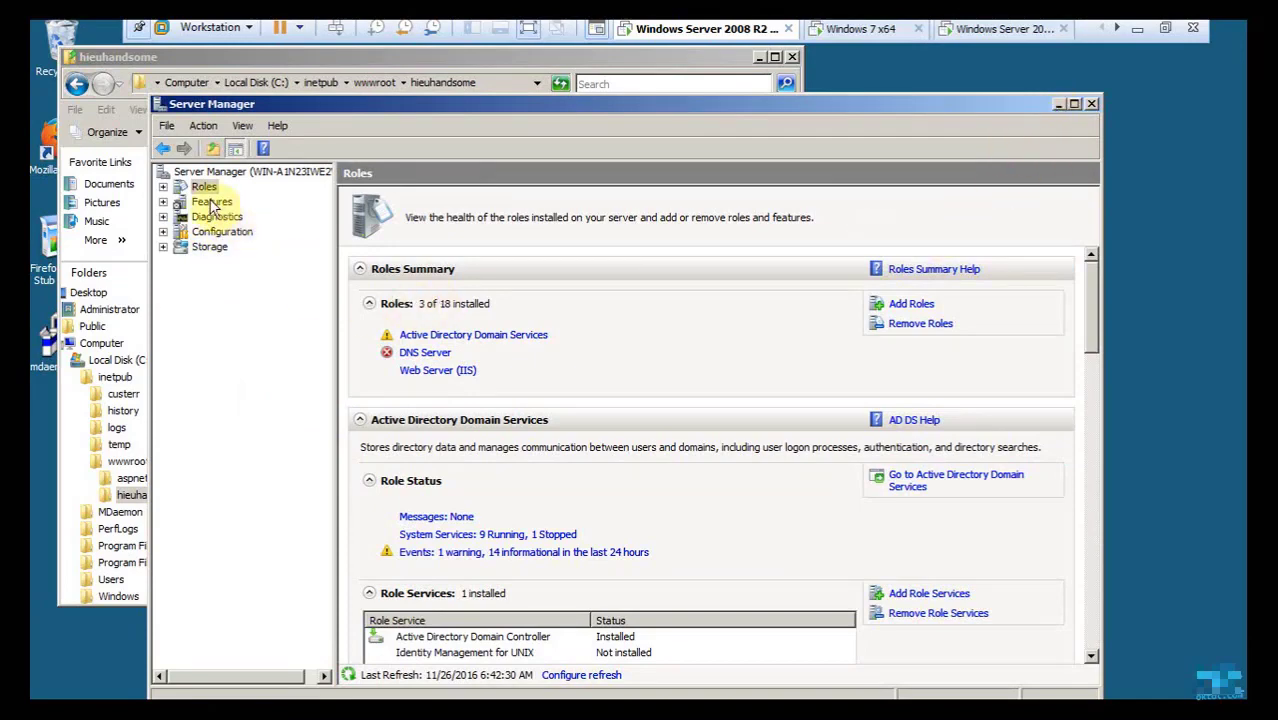
pyautogui.click(163, 186)
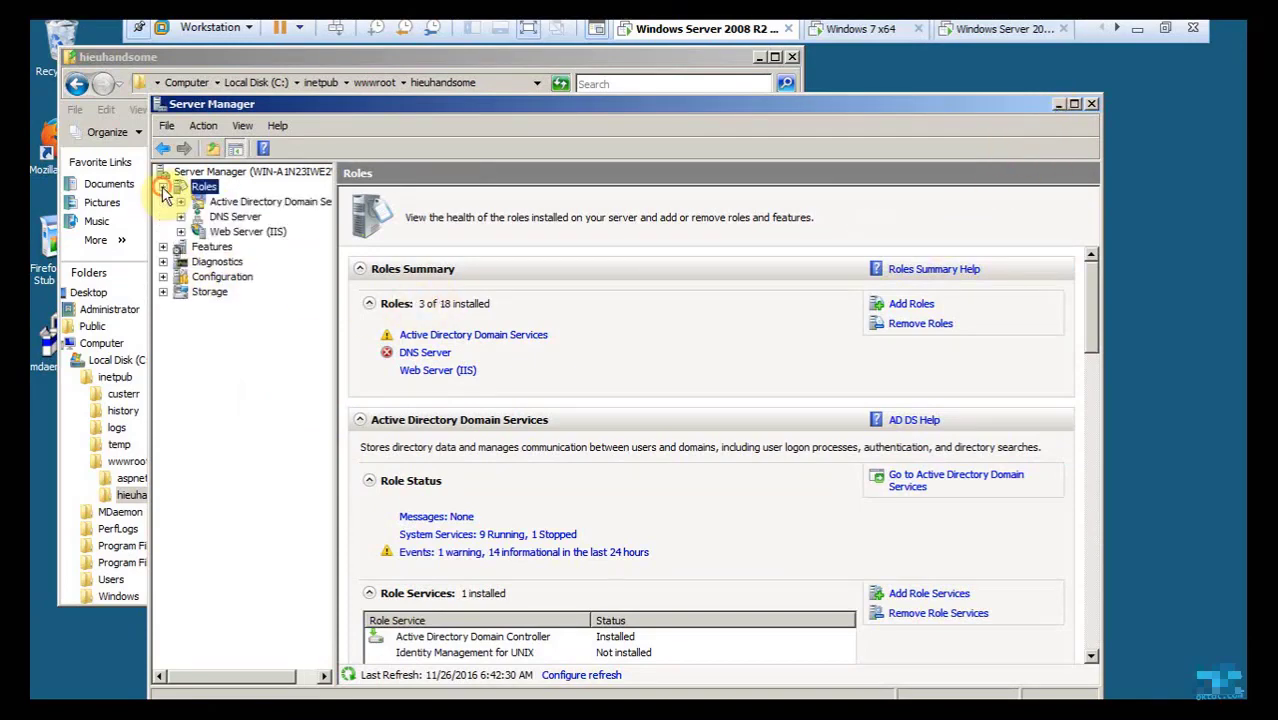
pyautogui.click(237, 218)
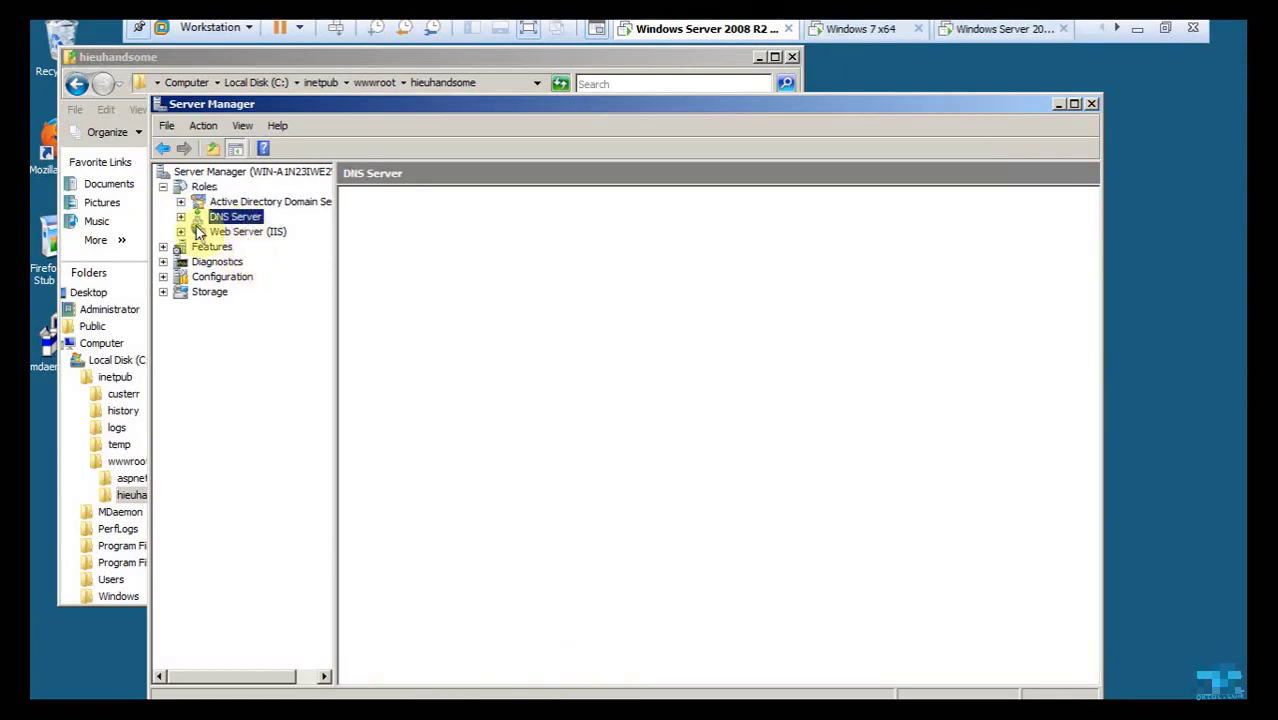
pyautogui.click(1059, 105)
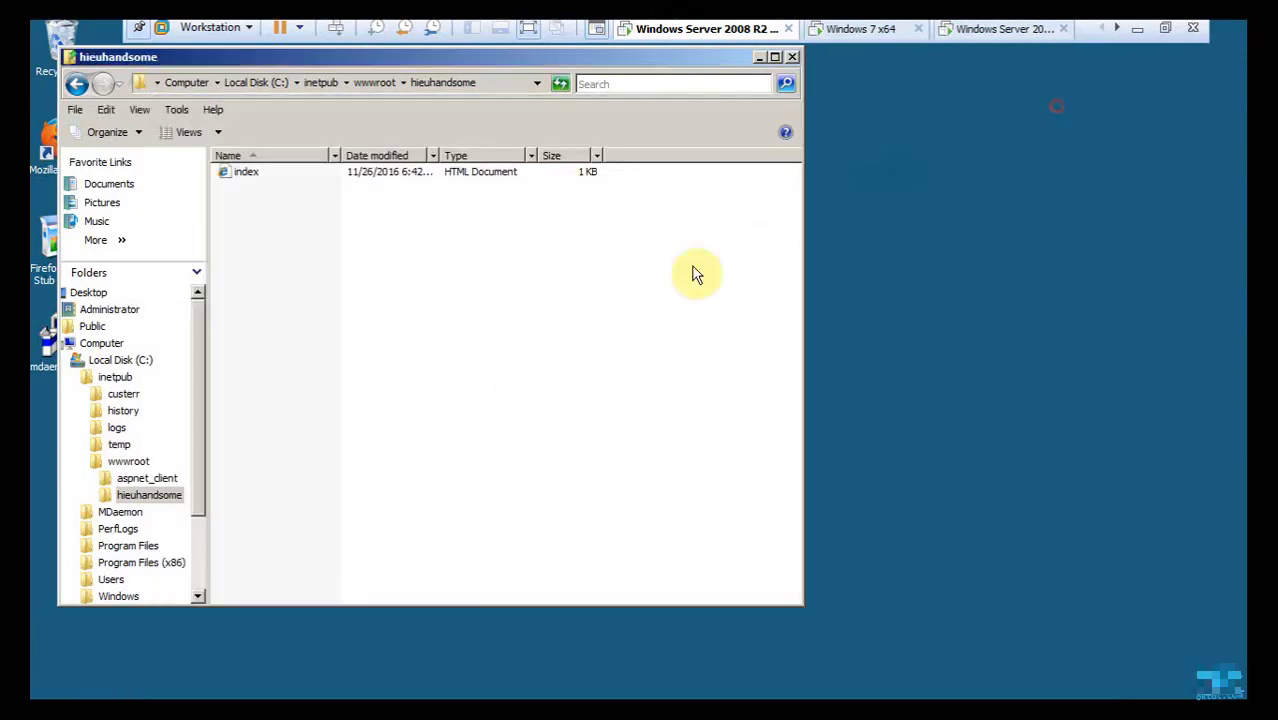
# Open Internet Information Services (IIS) Manager, widen the connections tree and display the local server's Sites list.
pyautogui.click(42, 712)
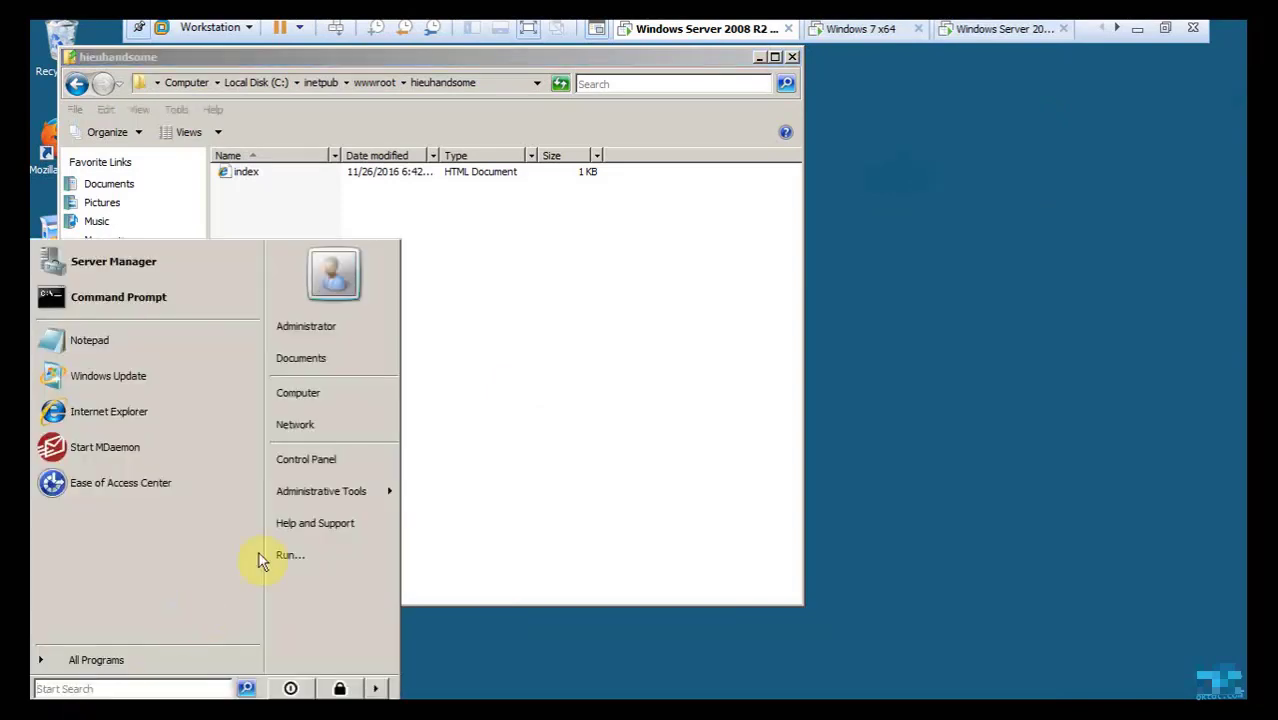
pyautogui.moveTo(335, 488)
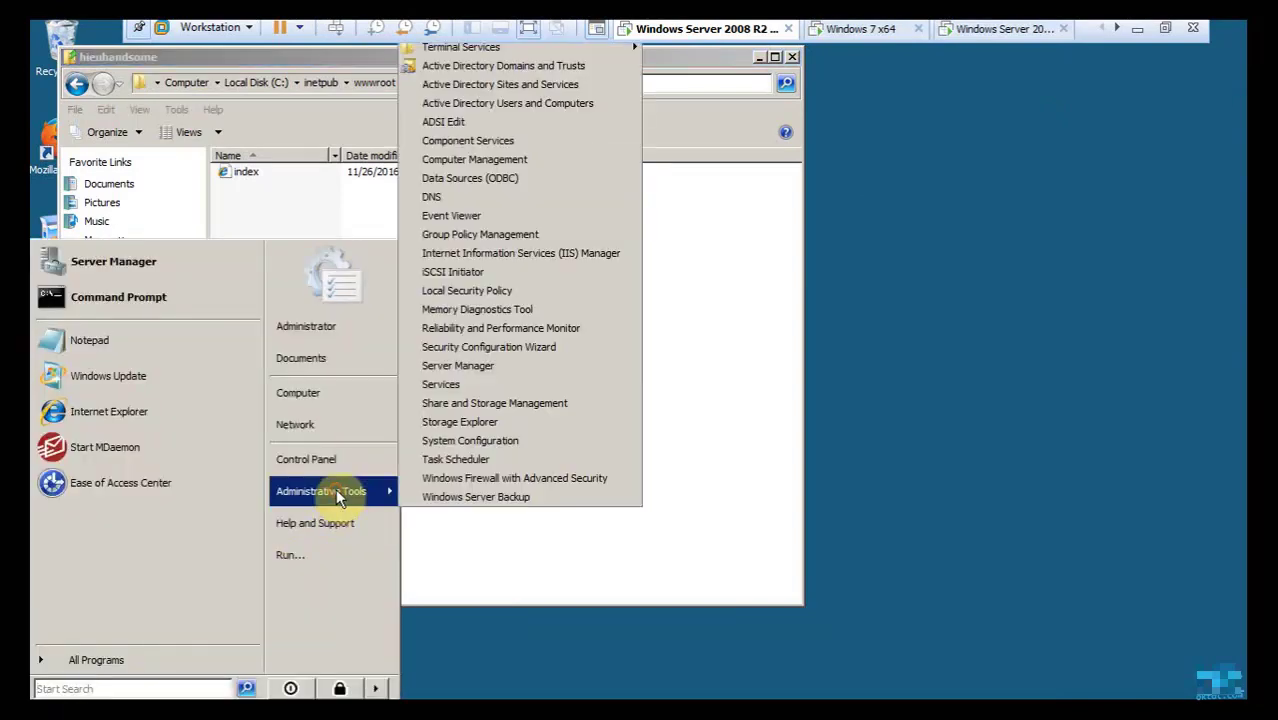
pyautogui.click(544, 255)
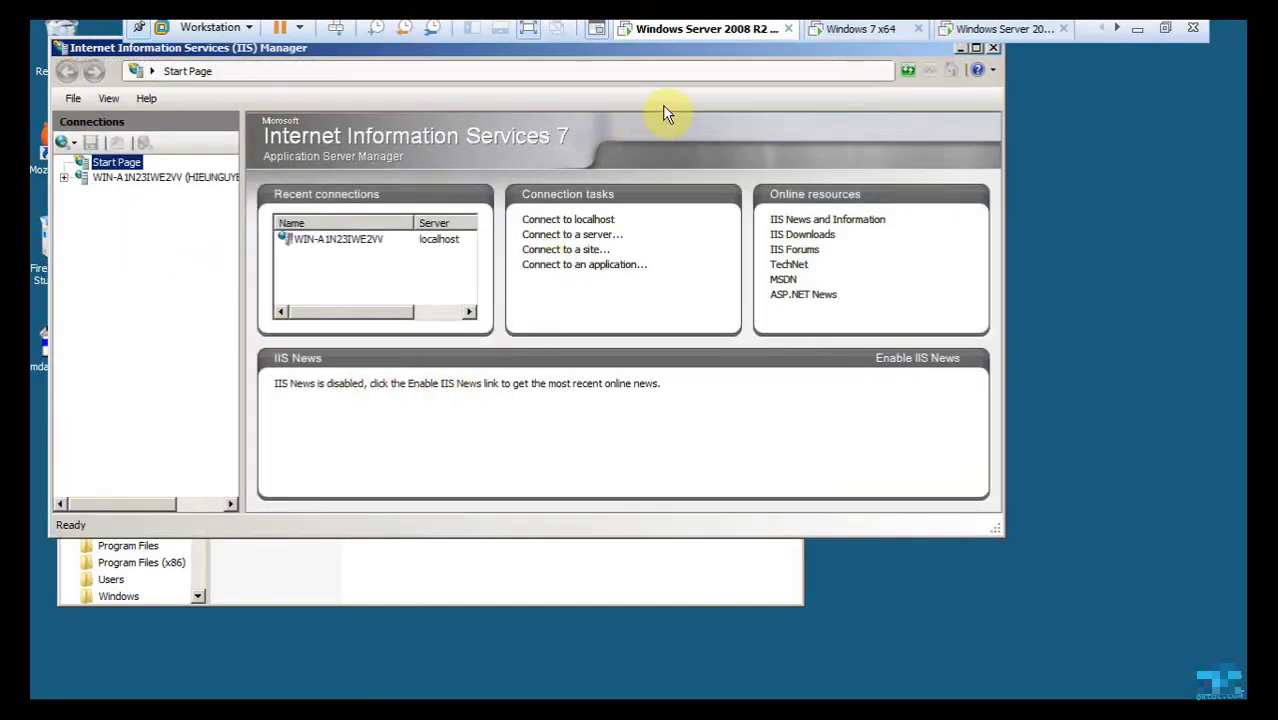
pyautogui.moveTo(109, 47); pyautogui.dragTo(207, 105)
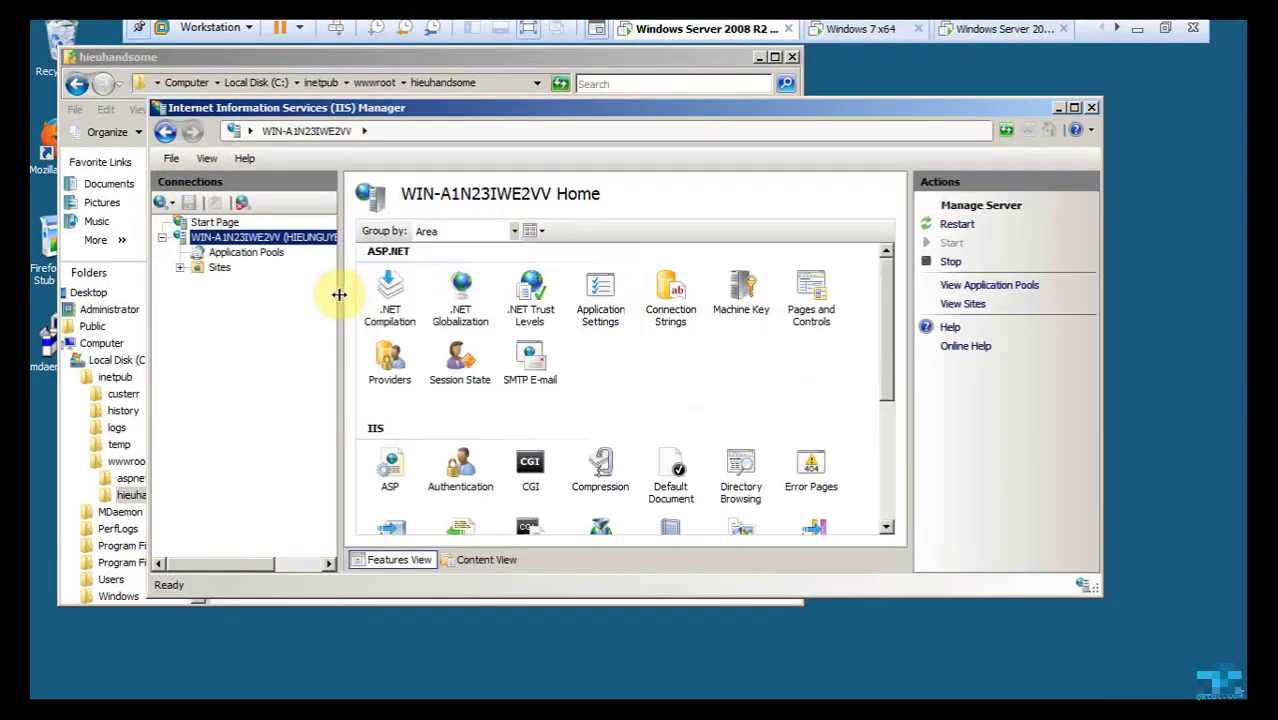
pyautogui.moveTo(339, 294); pyautogui.dragTo(425, 290)
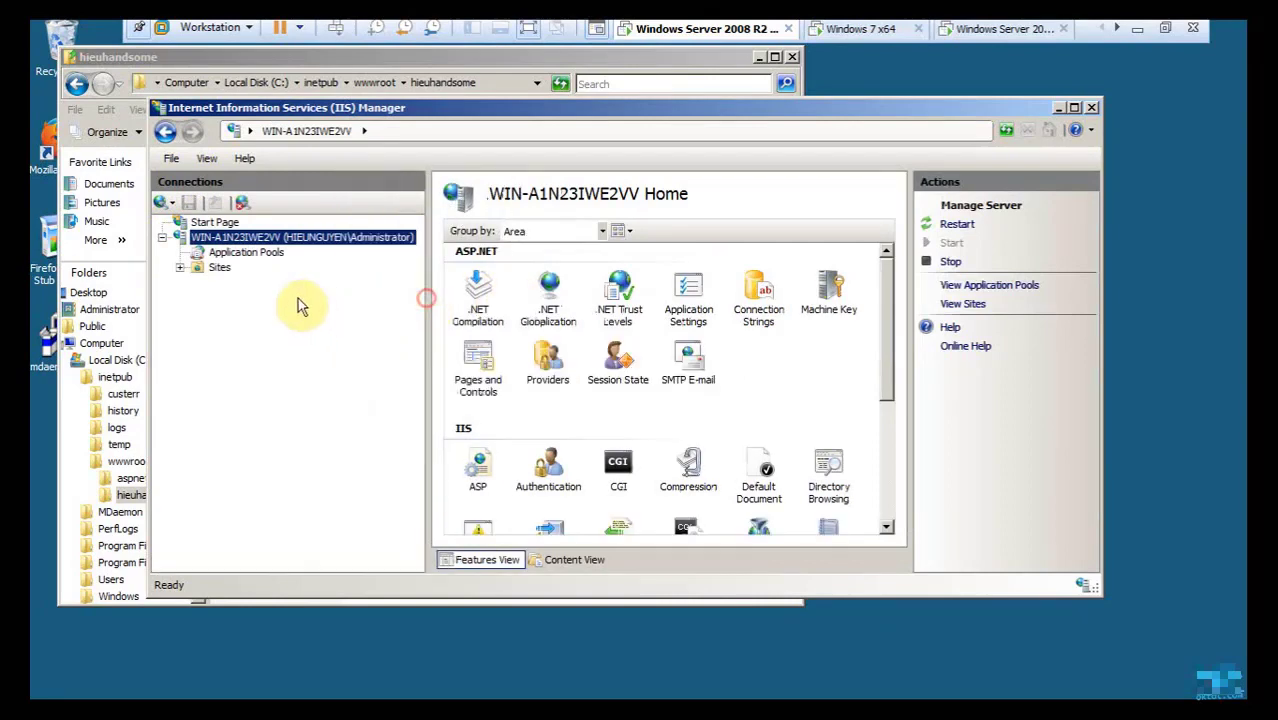
pyautogui.click(217, 270)
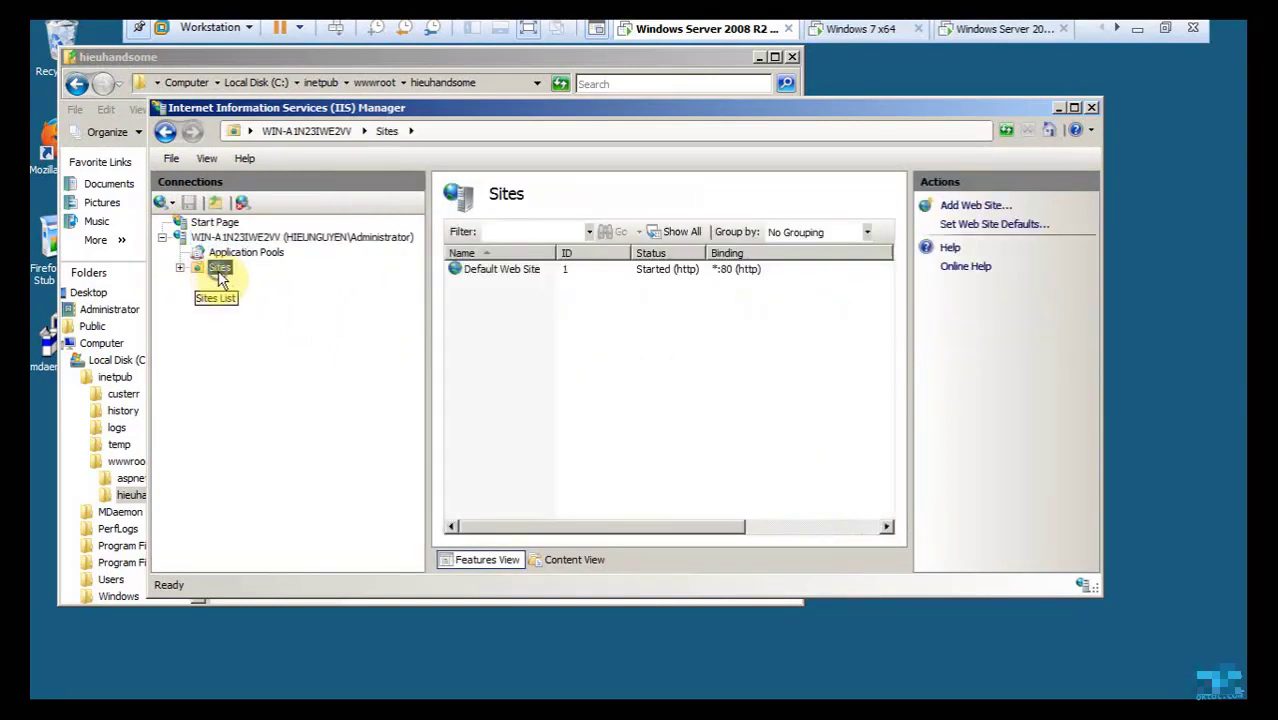
# Start adding a new web site under Sites and name it hieuhandsome.
pyautogui.rightClick(220, 276)
pyautogui.click(235, 280)
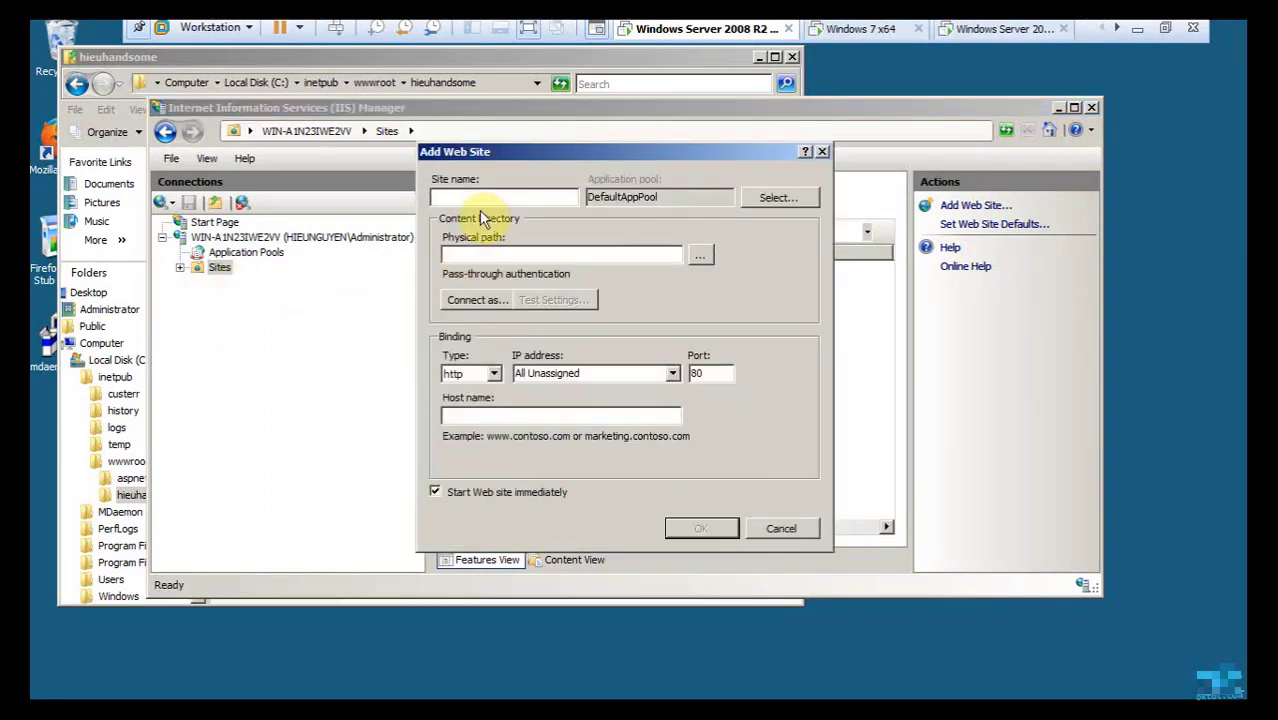
pyautogui.write('h')
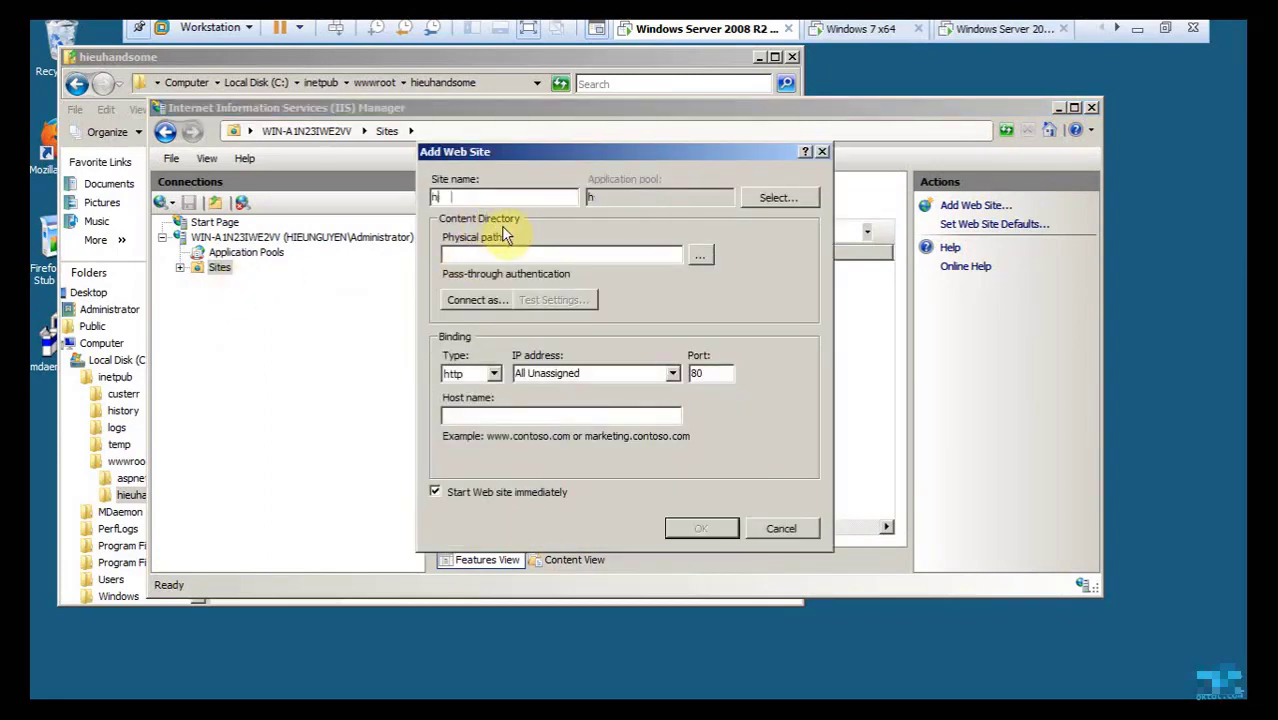
pyautogui.write('ieuhandsome')
# Set the new site's physical path to the folder C:\inetpub\wwwroot\hieuhandsome.
pyautogui.click(699, 259)
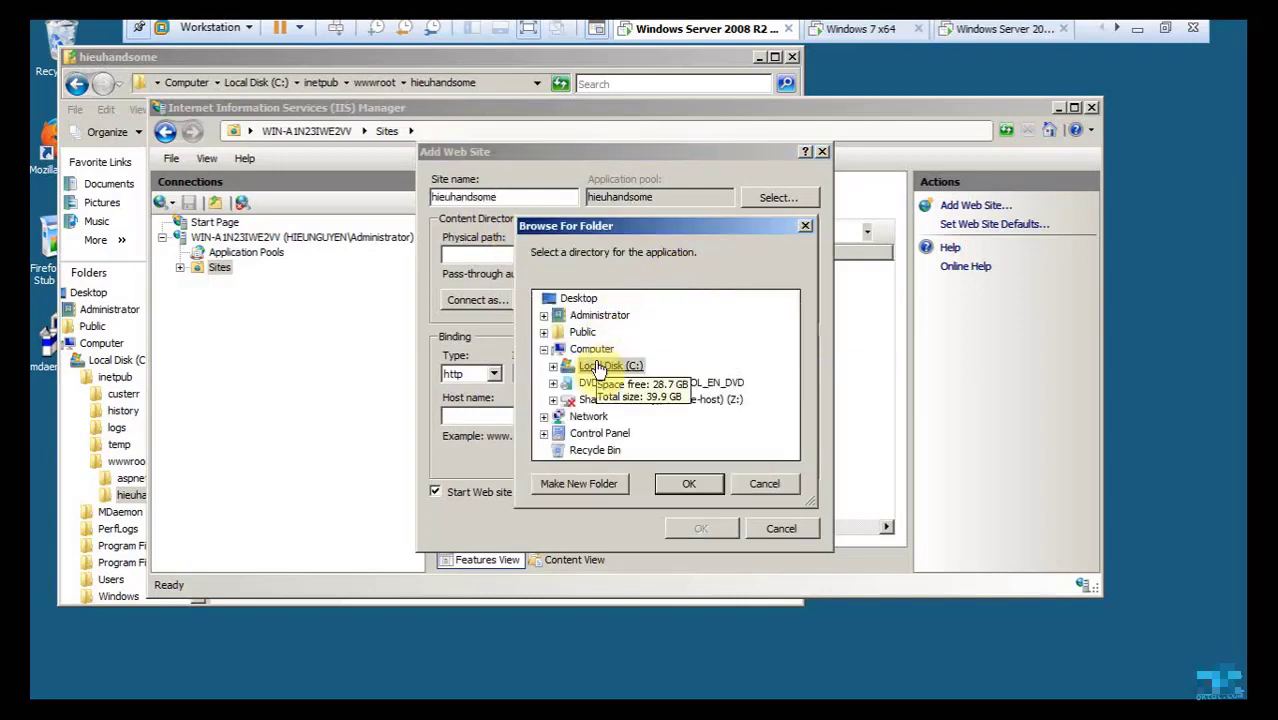
pyautogui.doubleClick(602, 362)
pyautogui.doubleClick(605, 349)
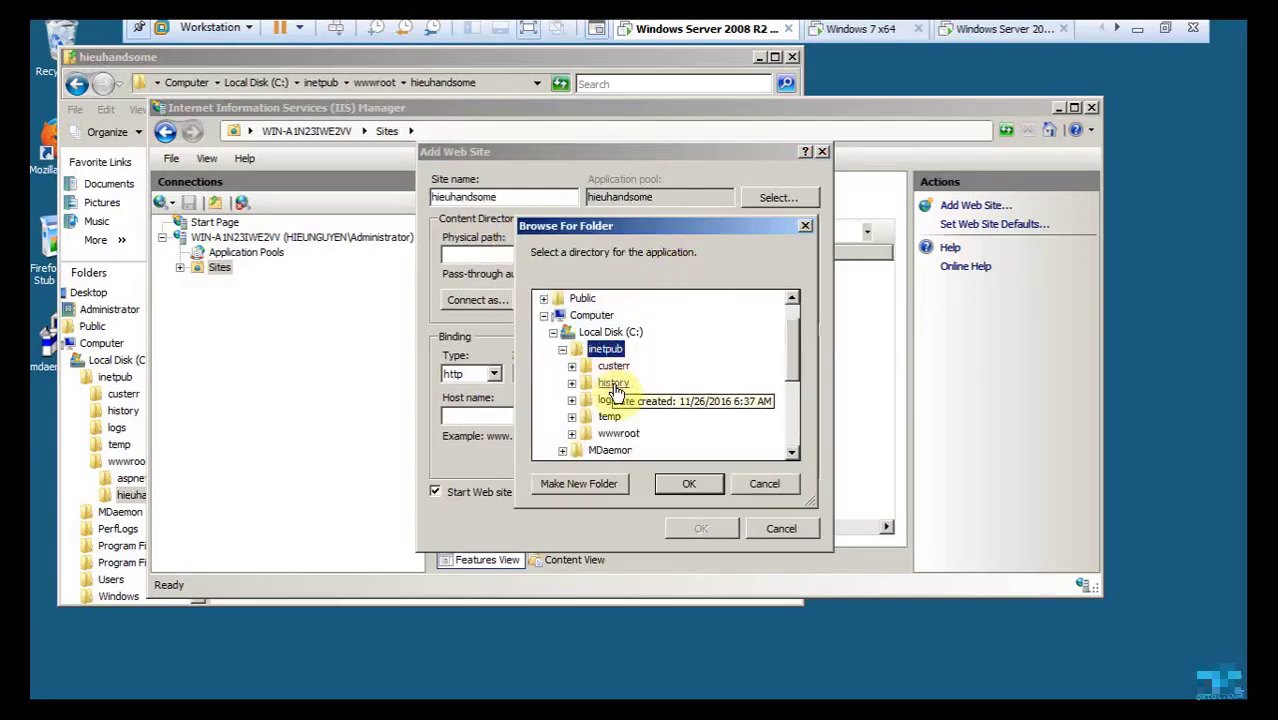
pyautogui.doubleClick(618, 431)
pyautogui.click(639, 450)
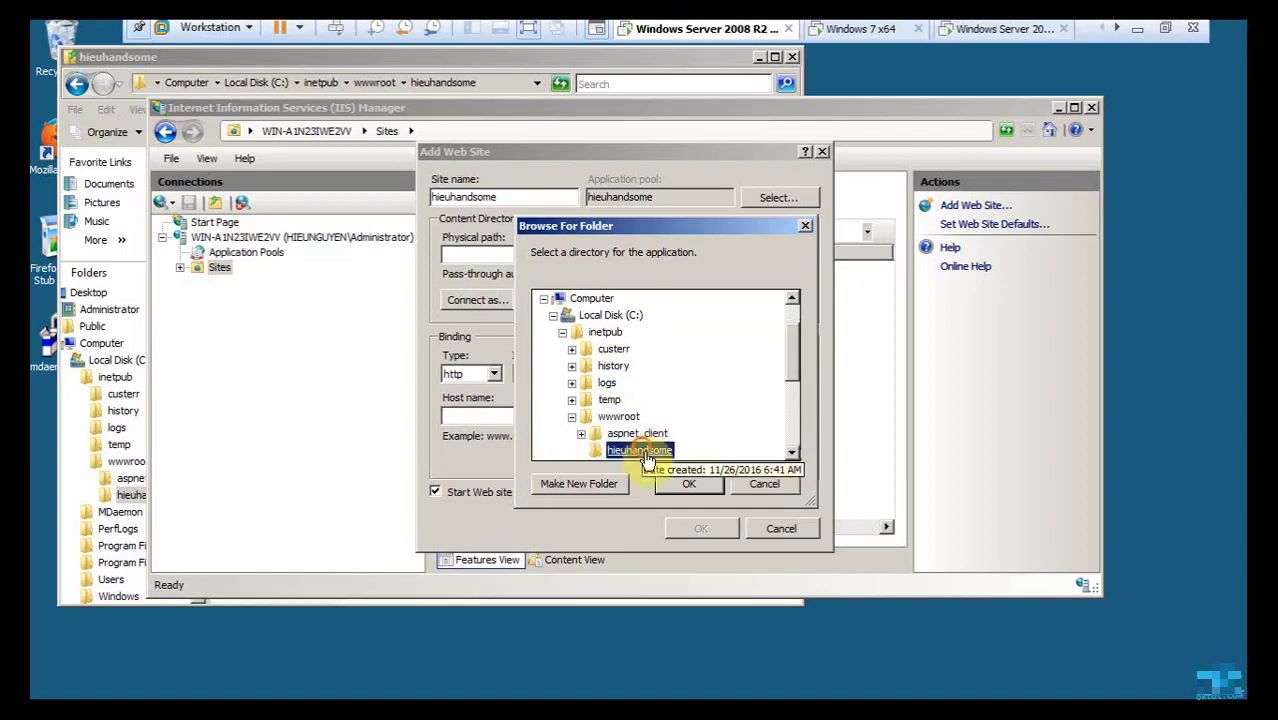
pyautogui.click(689, 483)
# Bind the new web site to the IP address 192.168.2.2.
pyautogui.click(640, 372)
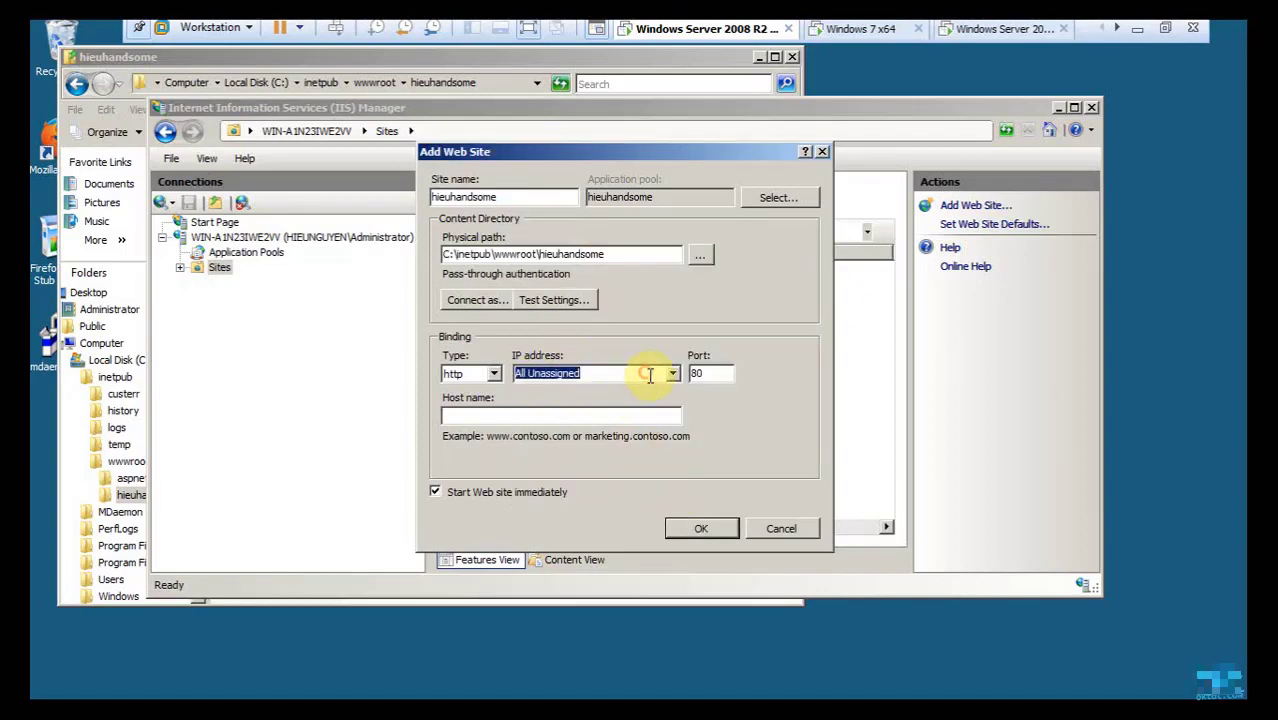
pyautogui.click(588, 414)
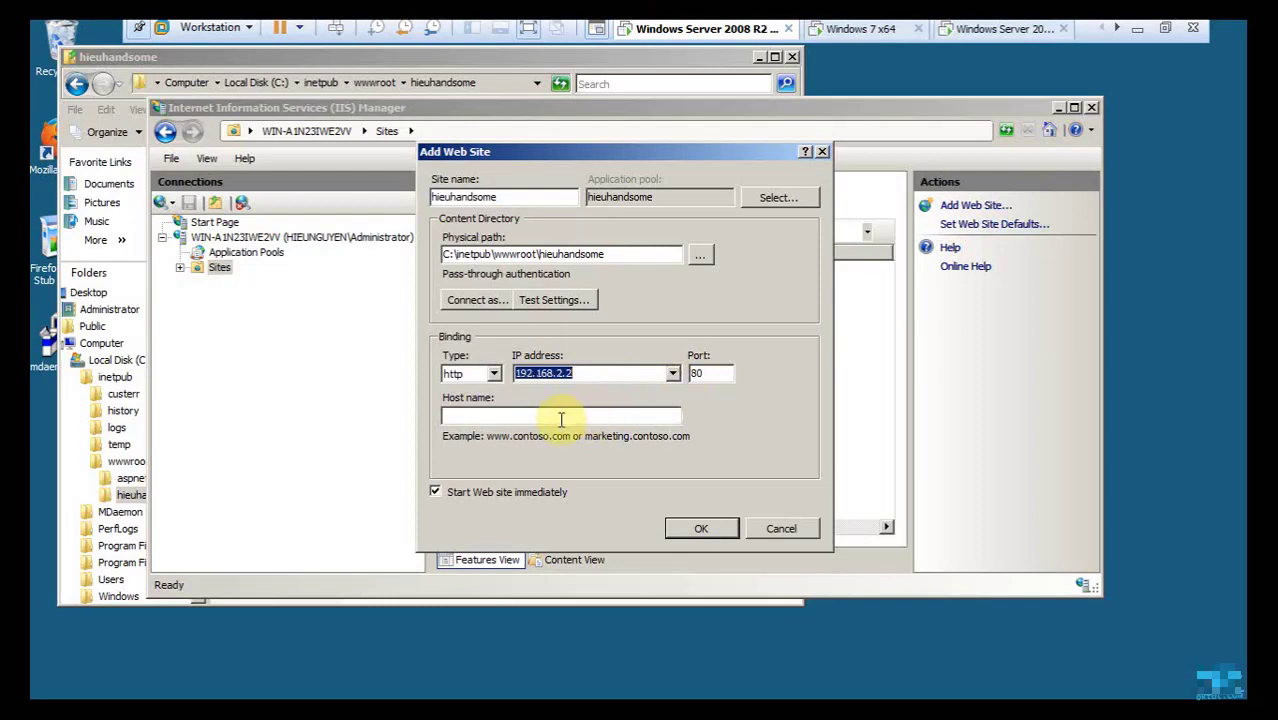
pyautogui.click(588, 415)
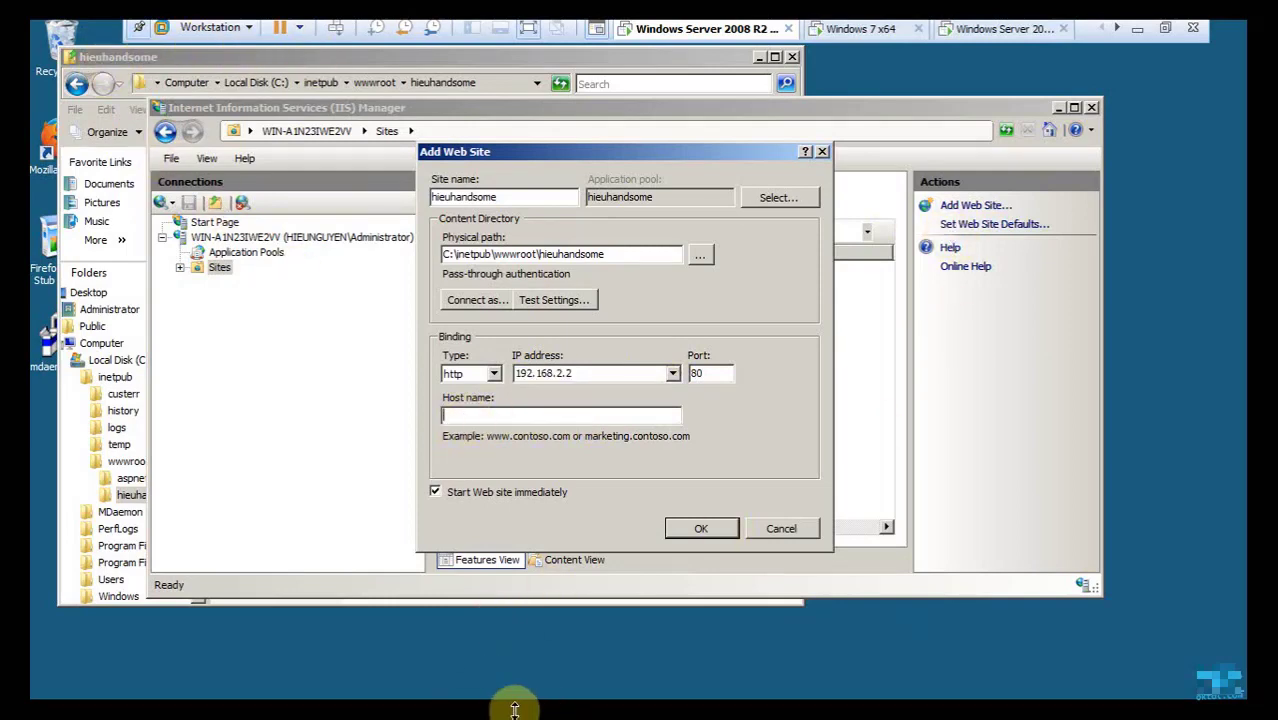
# Switch to Server Manager and open the main domain's forward lookup zone under the local DNS server.
pyautogui.click(296, 710)
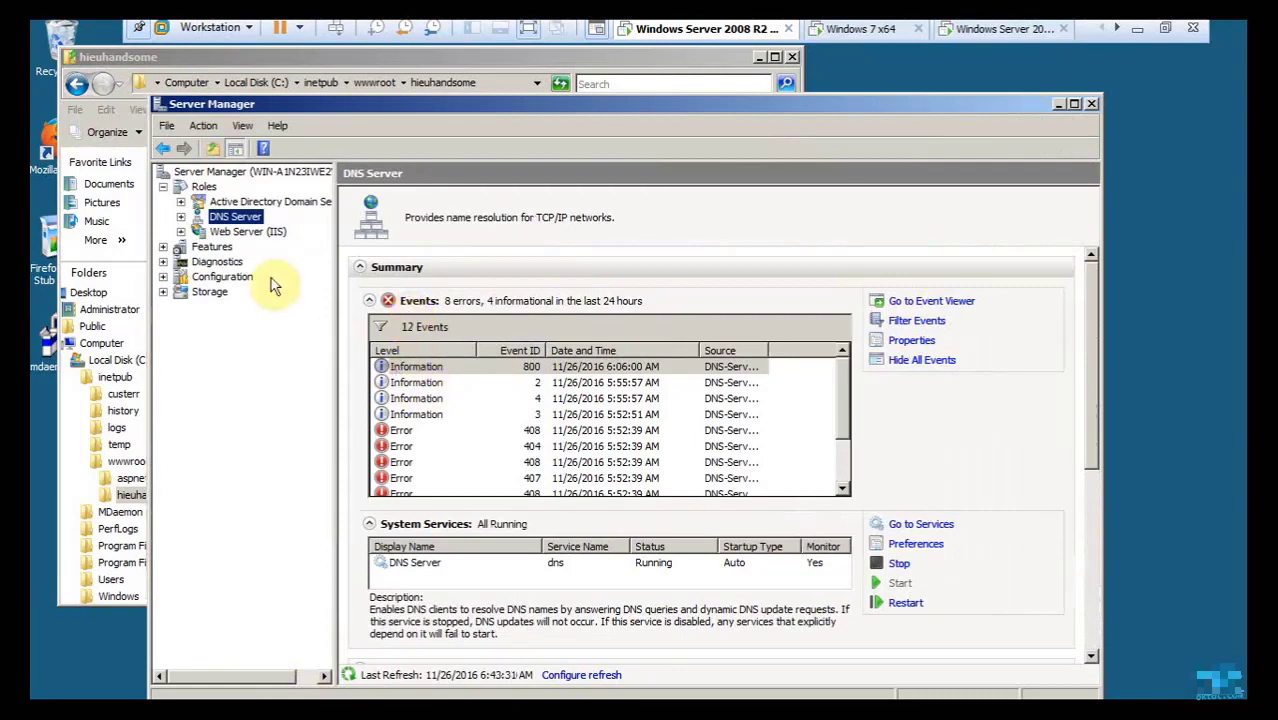
pyautogui.click(246, 231)
pyautogui.click(234, 217)
pyautogui.click(240, 233)
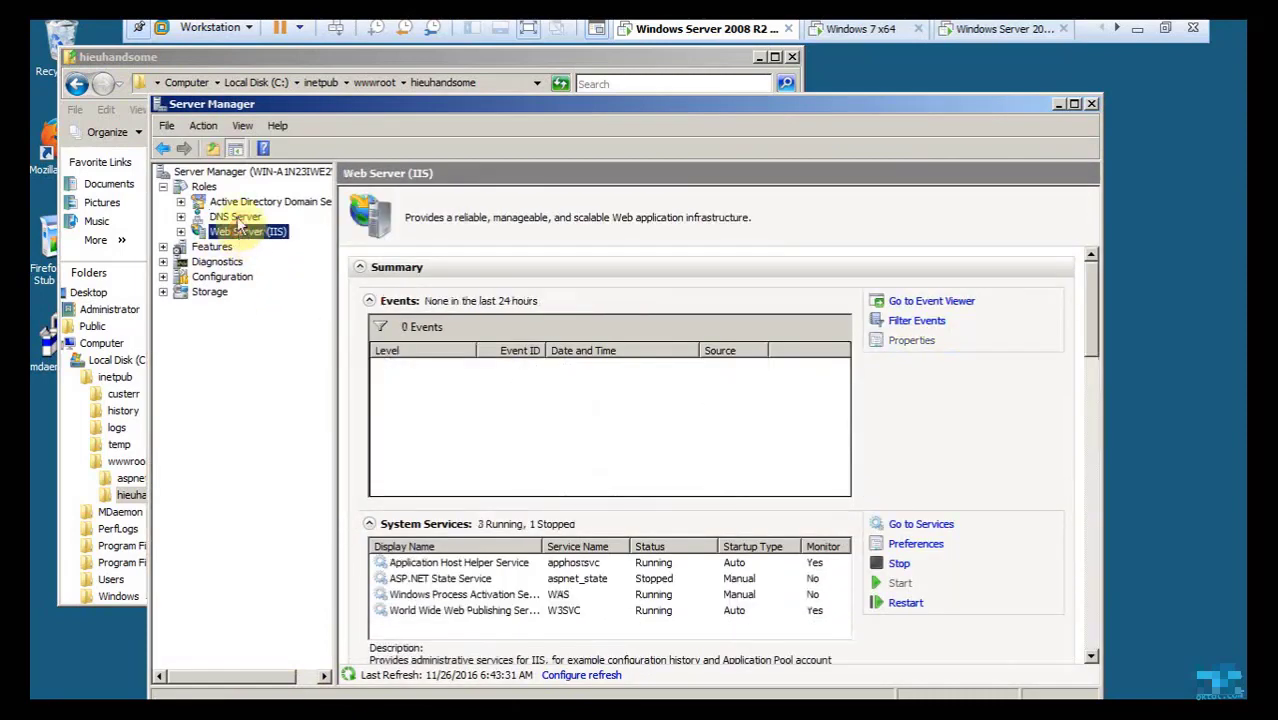
pyautogui.doubleClick(234, 217)
pyautogui.click(237, 231)
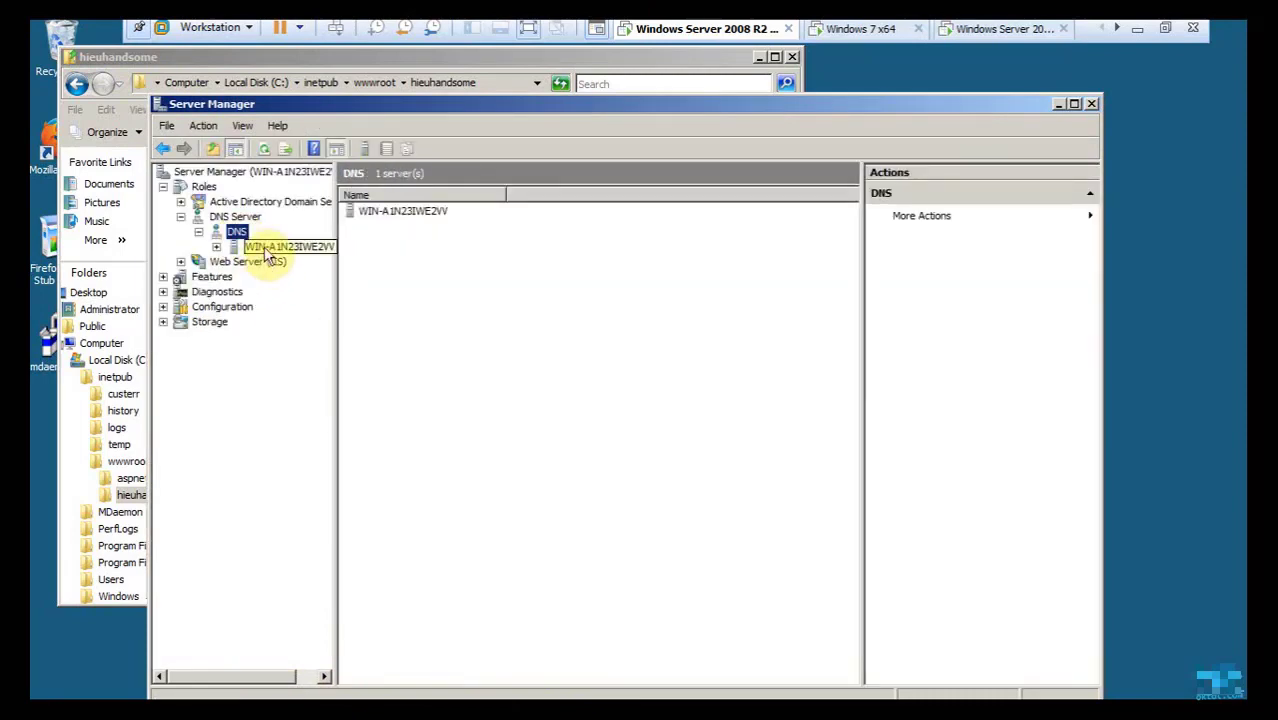
pyautogui.click(275, 247)
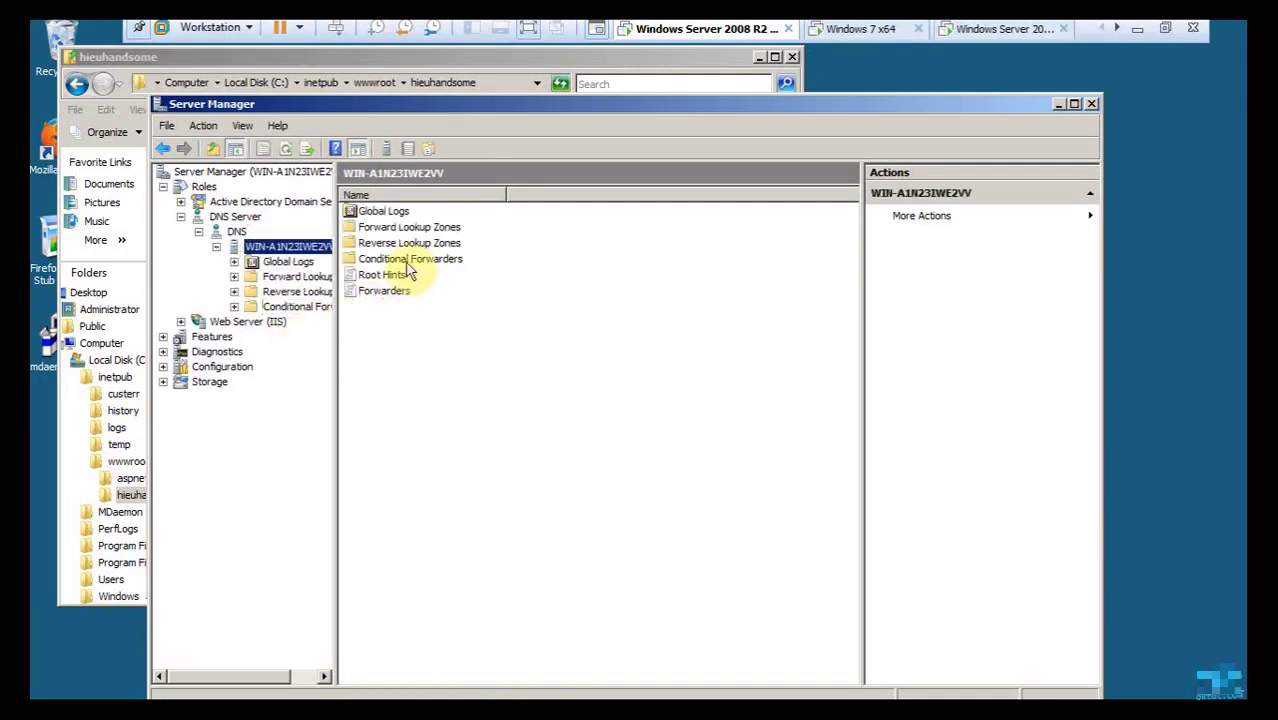
pyautogui.doubleClick(395, 228)
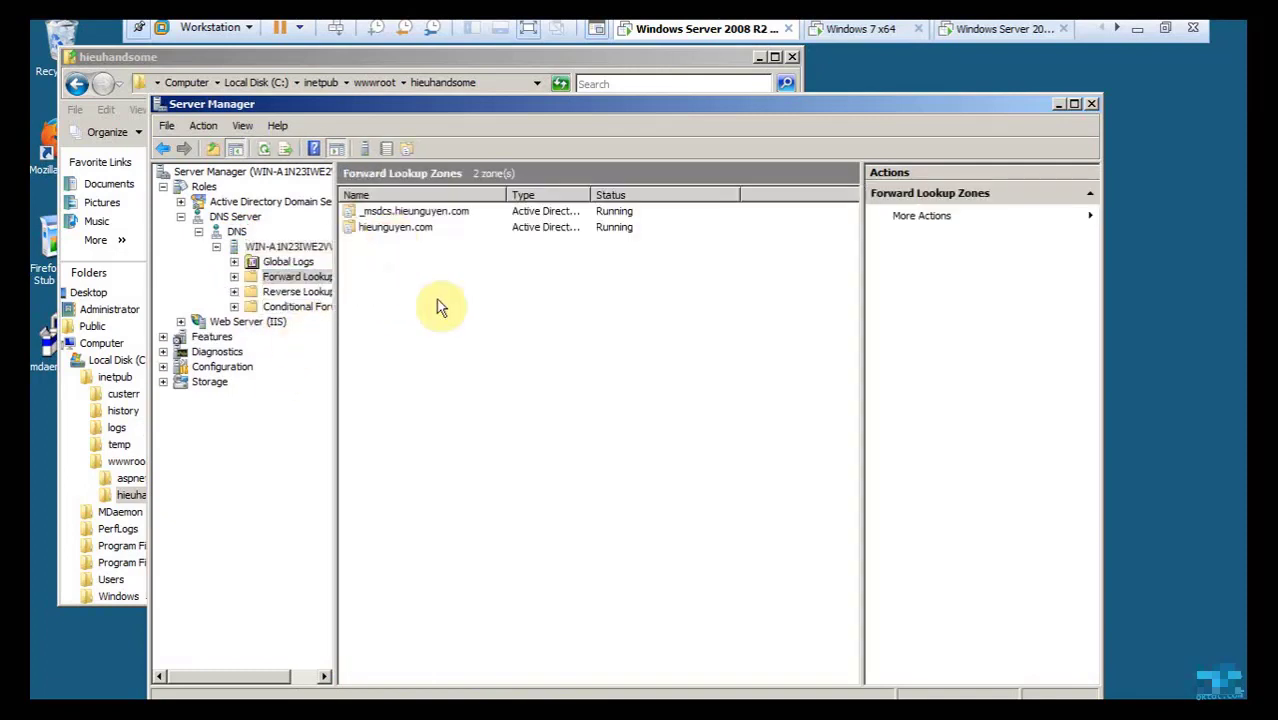
pyautogui.doubleClick(420, 229)
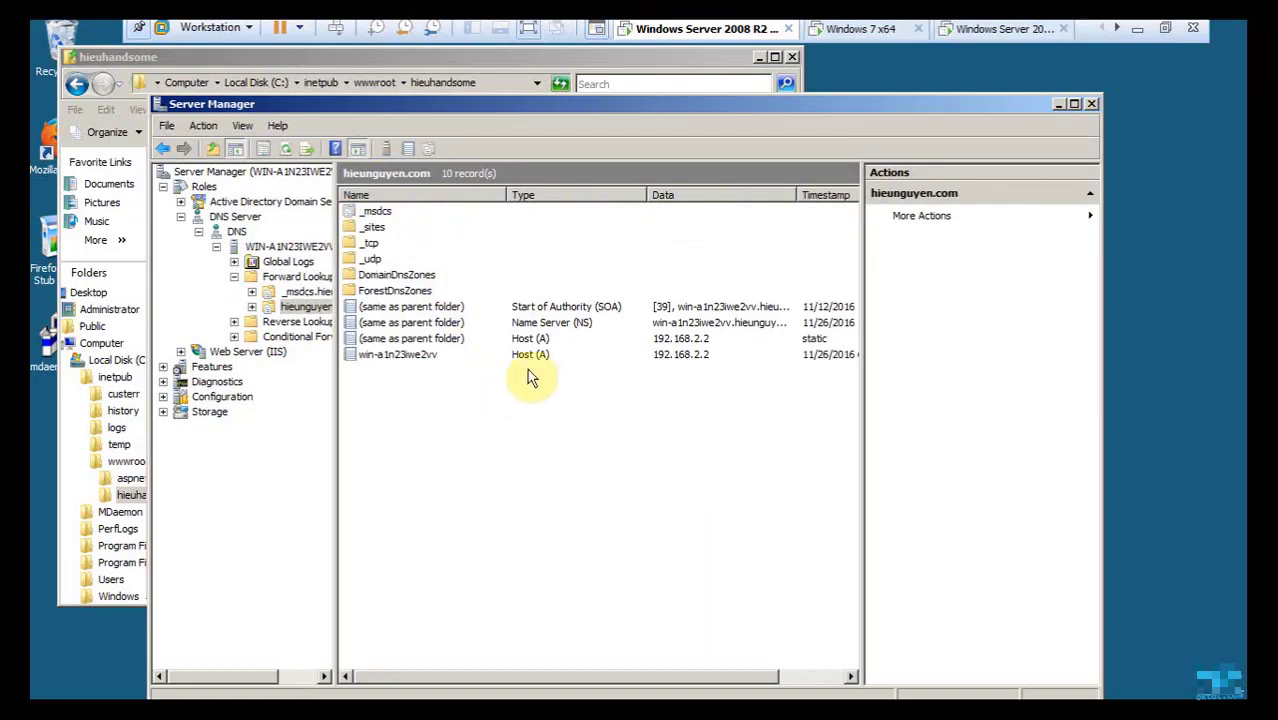
# Delete the two Host (A) records that point to 192.168.2.2 from the domain's forward lookup zone.
pyautogui.rightClick(471, 422)
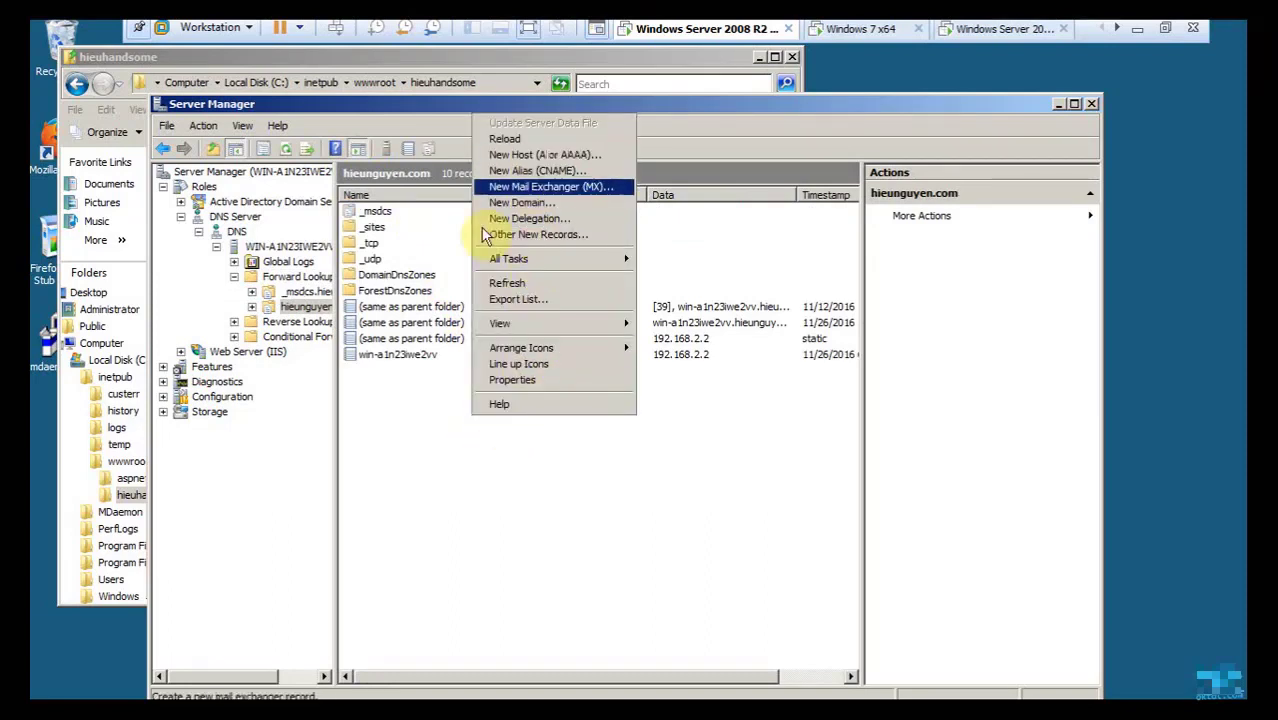
pyautogui.click(401, 420)
pyautogui.click(436, 342)
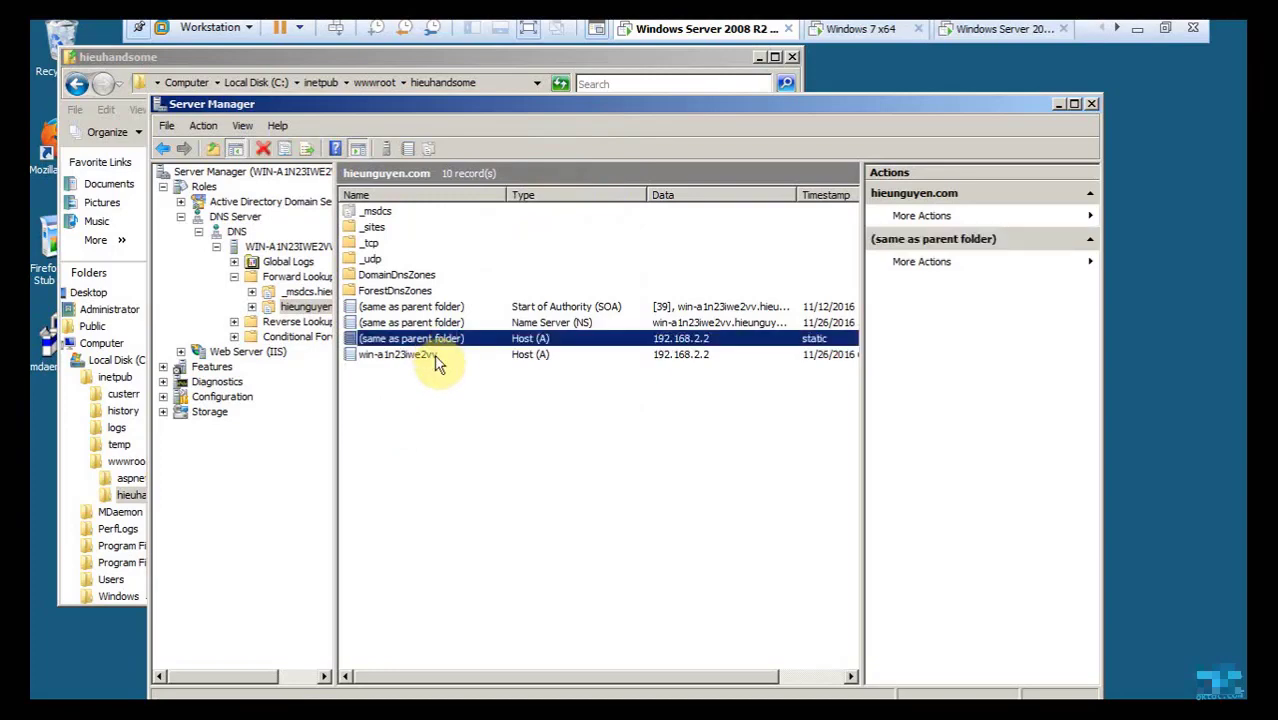
pyautogui.keyDown('ctrl'); pyautogui.click(436, 358); pyautogui.keyUp('ctrl')
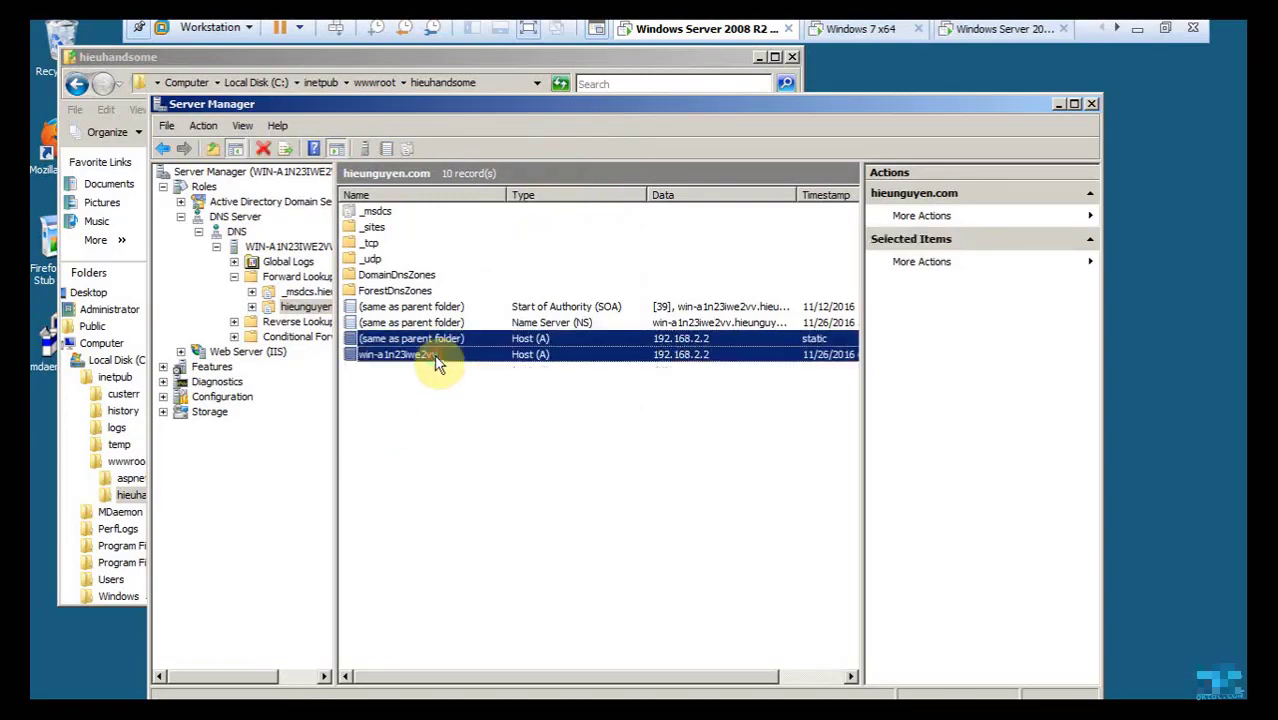
pyautogui.press('Delete')
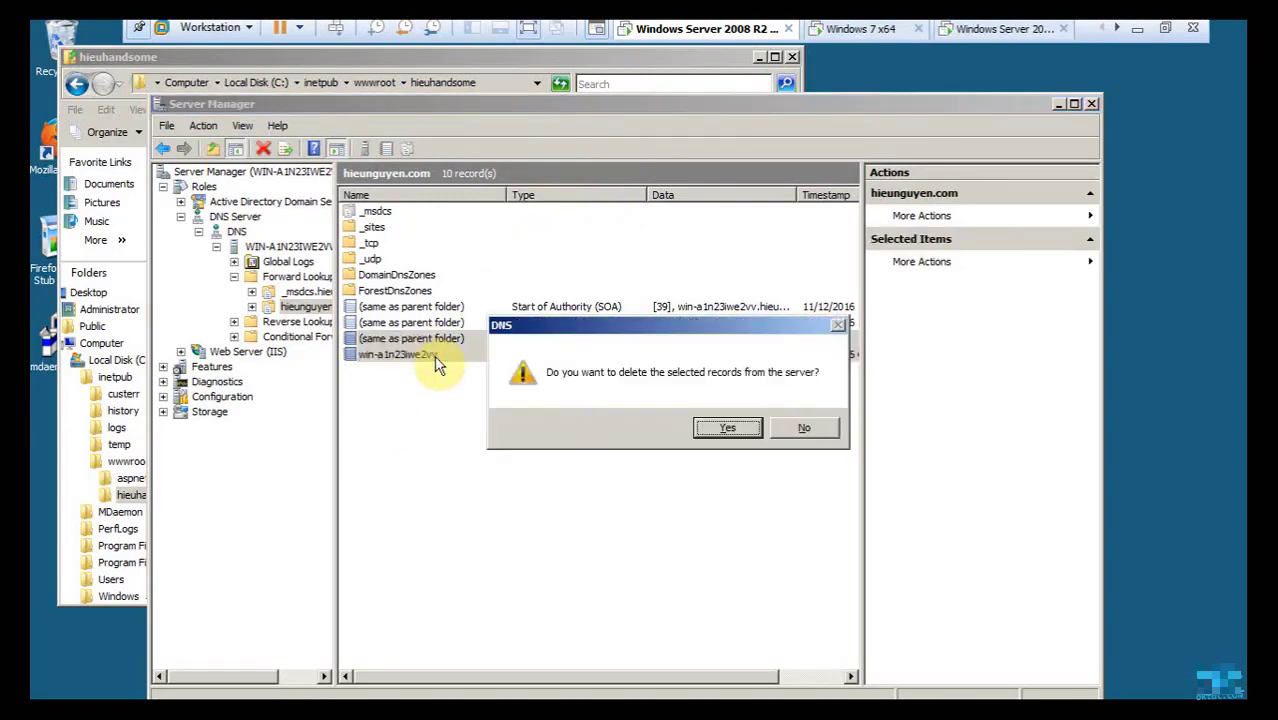
pyautogui.press('Return')
# Add a host record named www with IP address 192.168.2.2 and an associated pointer record to the domain's forward lookup zone.
pyautogui.rightClick(513, 372)
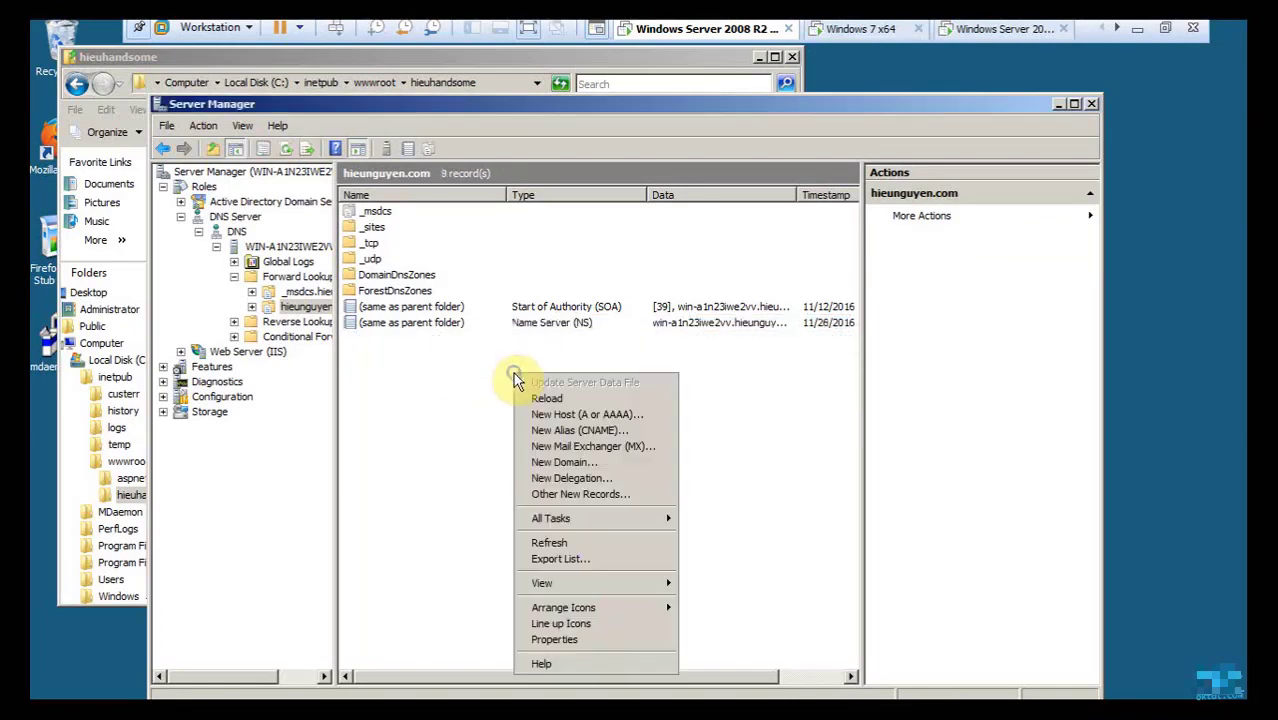
pyautogui.click(558, 415)
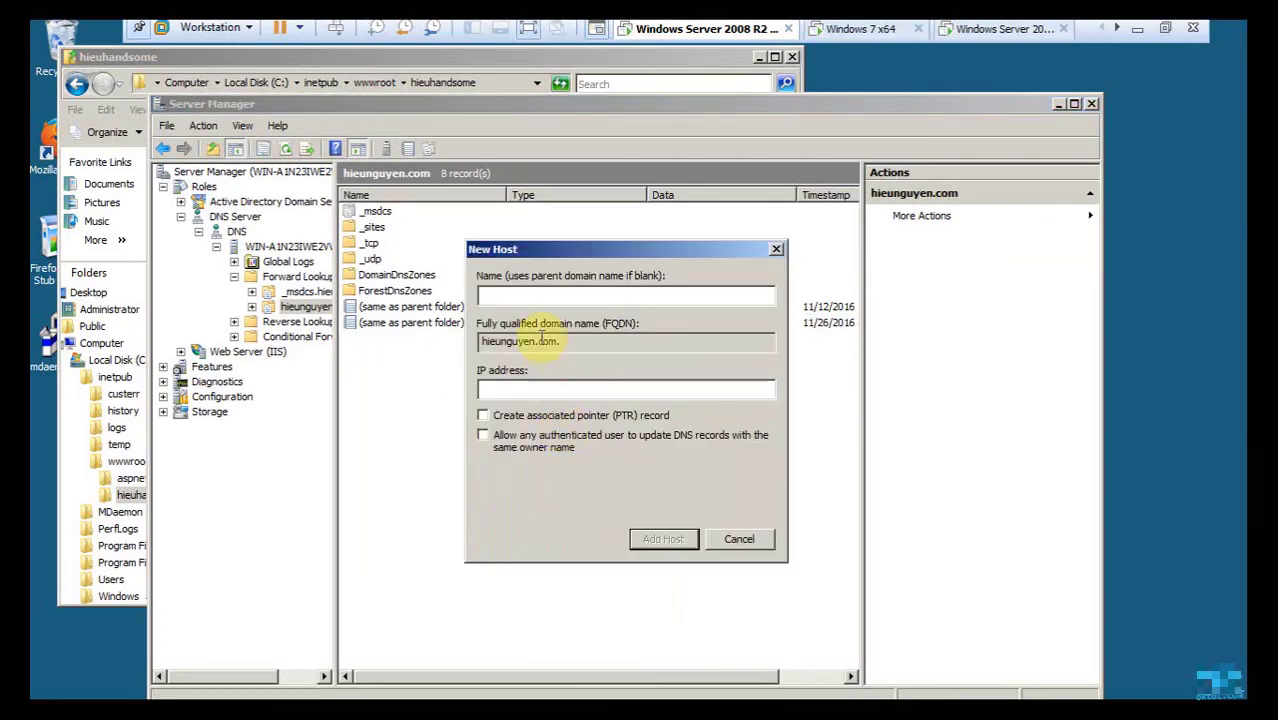
pyautogui.write('www')
pyautogui.click(523, 392)
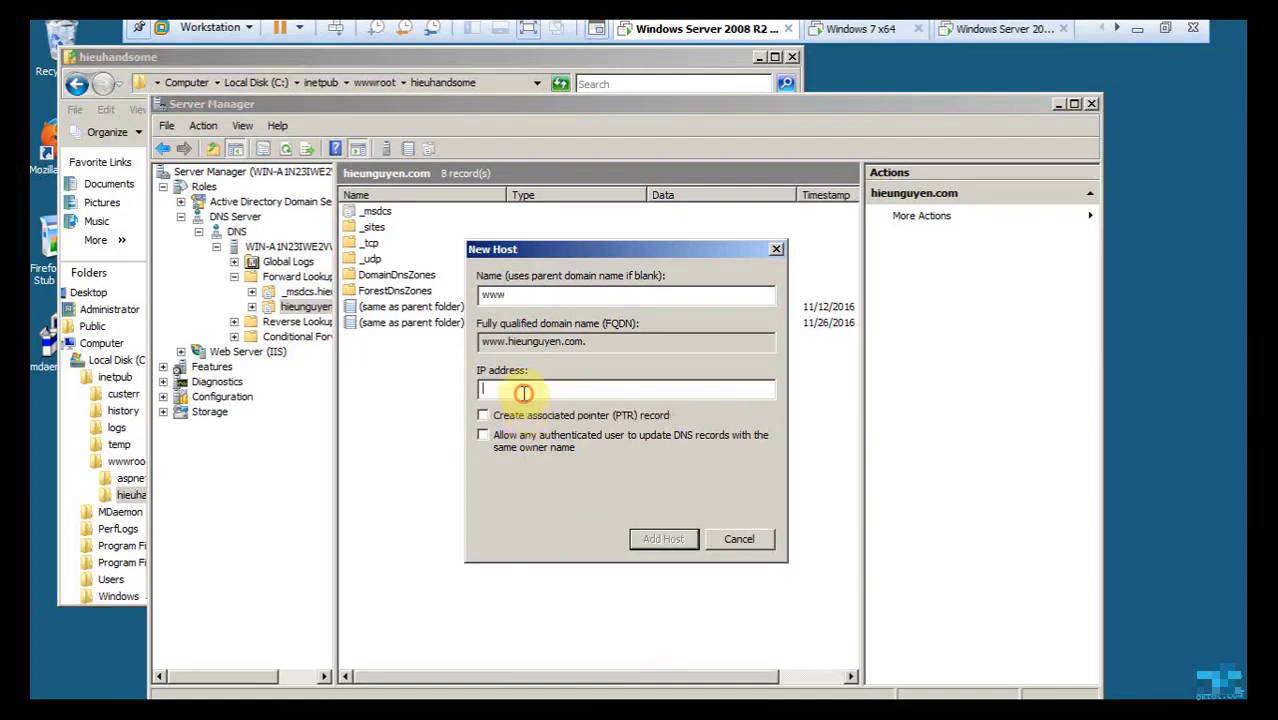
pyautogui.write('192.168.')
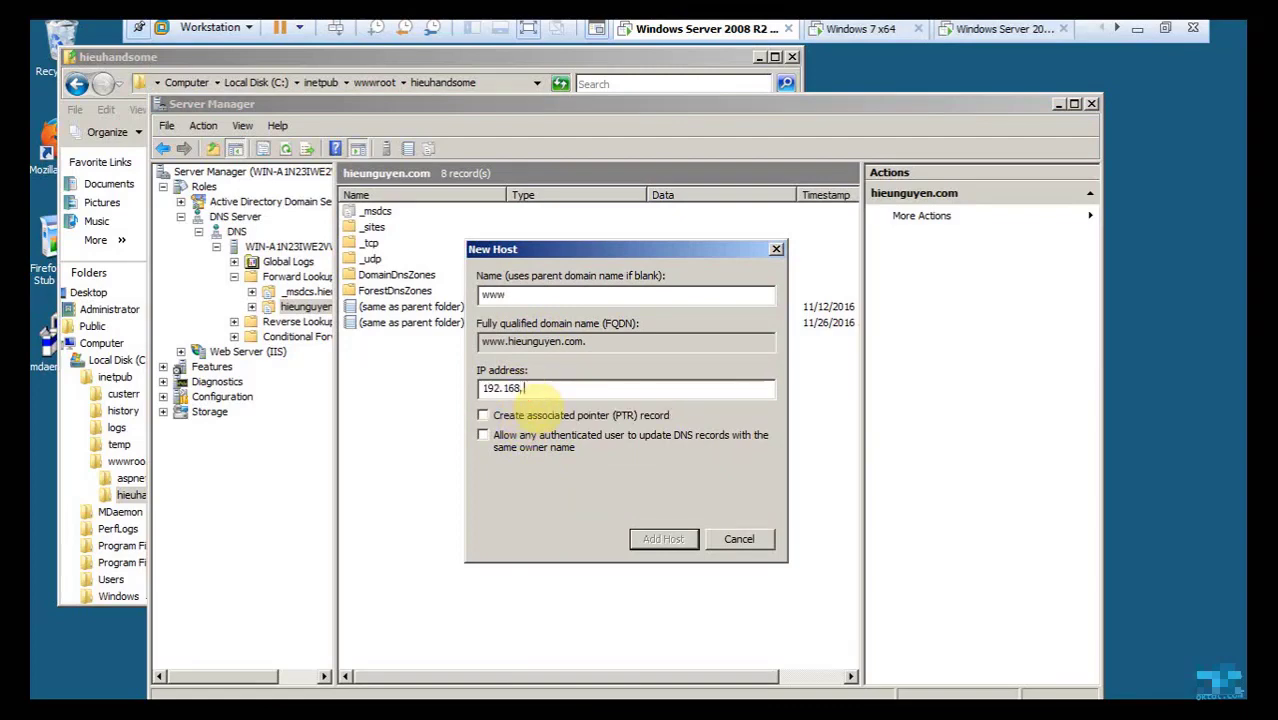
pyautogui.write('2.2')
pyautogui.click(531, 415)
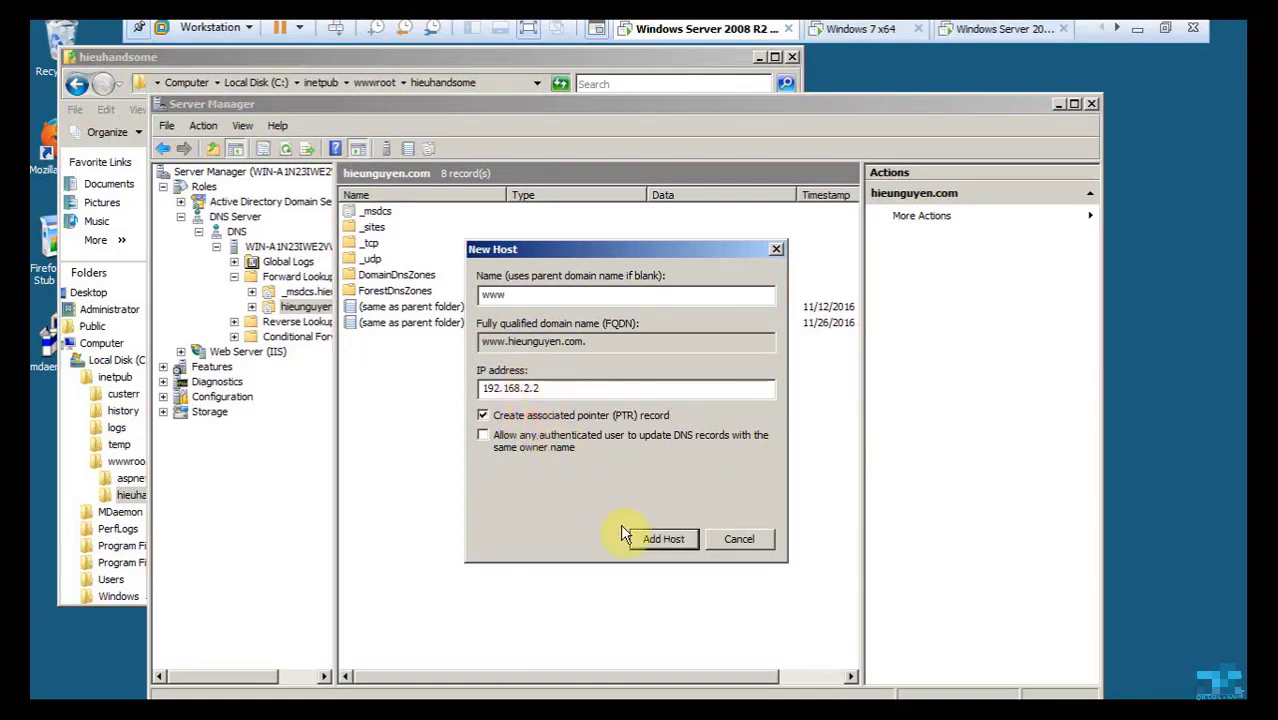
pyautogui.click(652, 539)
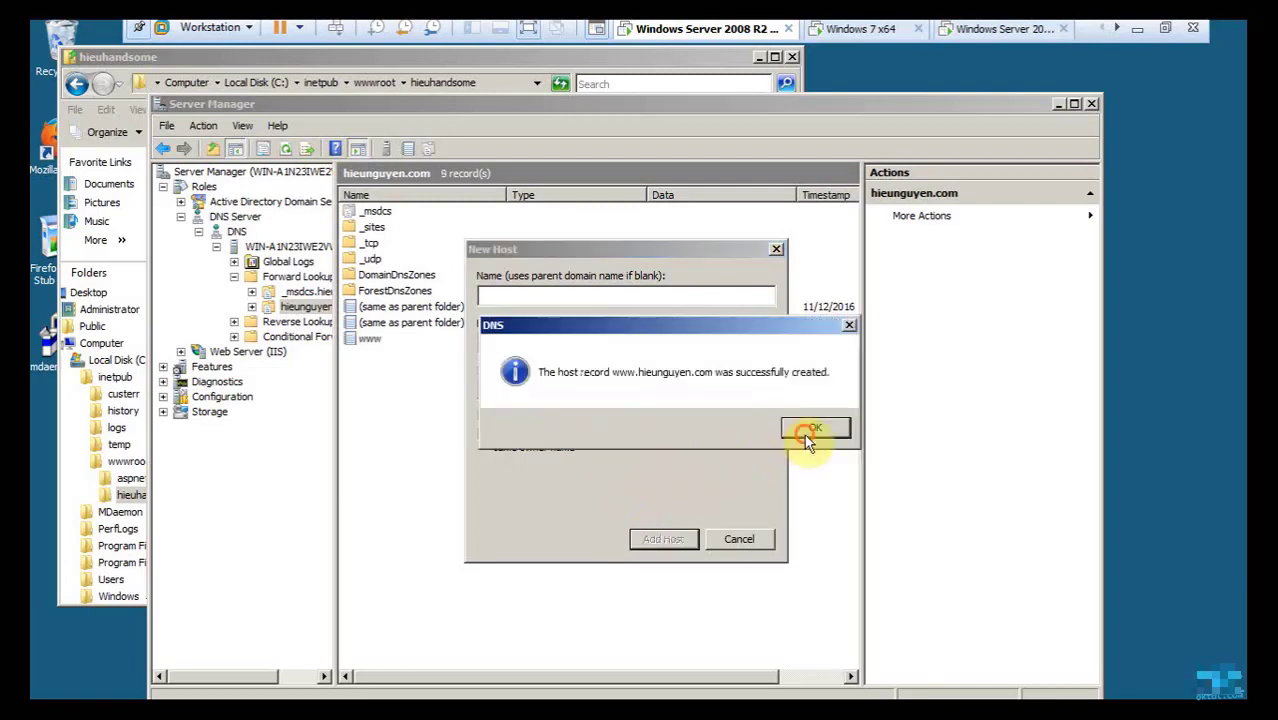
pyautogui.click(812, 428)
pyautogui.click(740, 541)
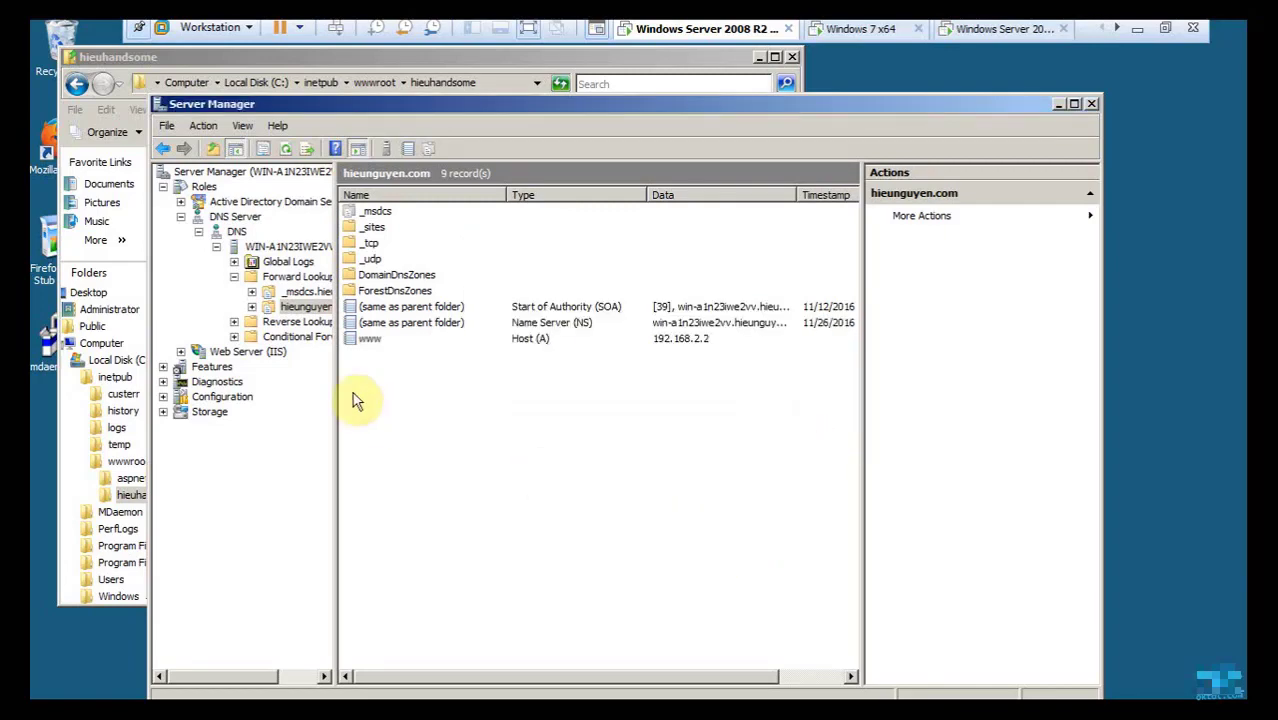
# Open the 2.168.192.in-addr.arpa reverse lookup zone and refresh it to check the pointer record for 192.168.2.2.
pyautogui.click(294, 325)
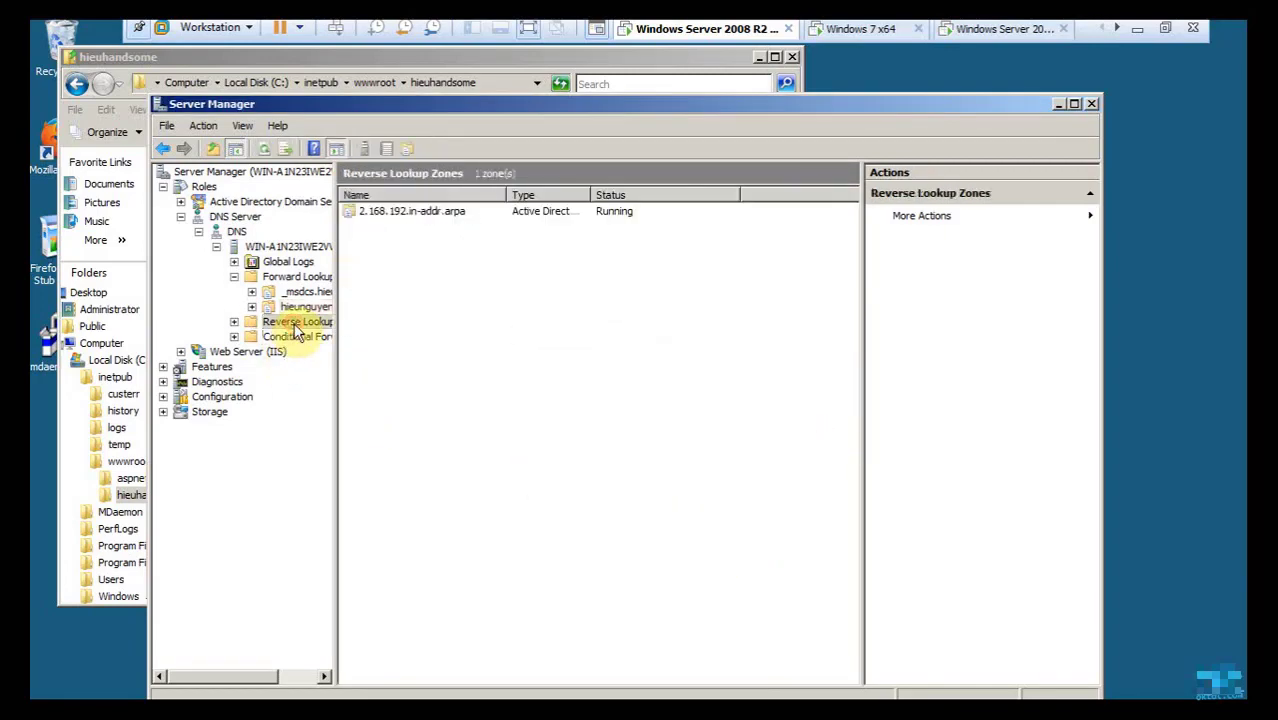
pyautogui.doubleClick(467, 214)
pyautogui.rightClick(511, 403)
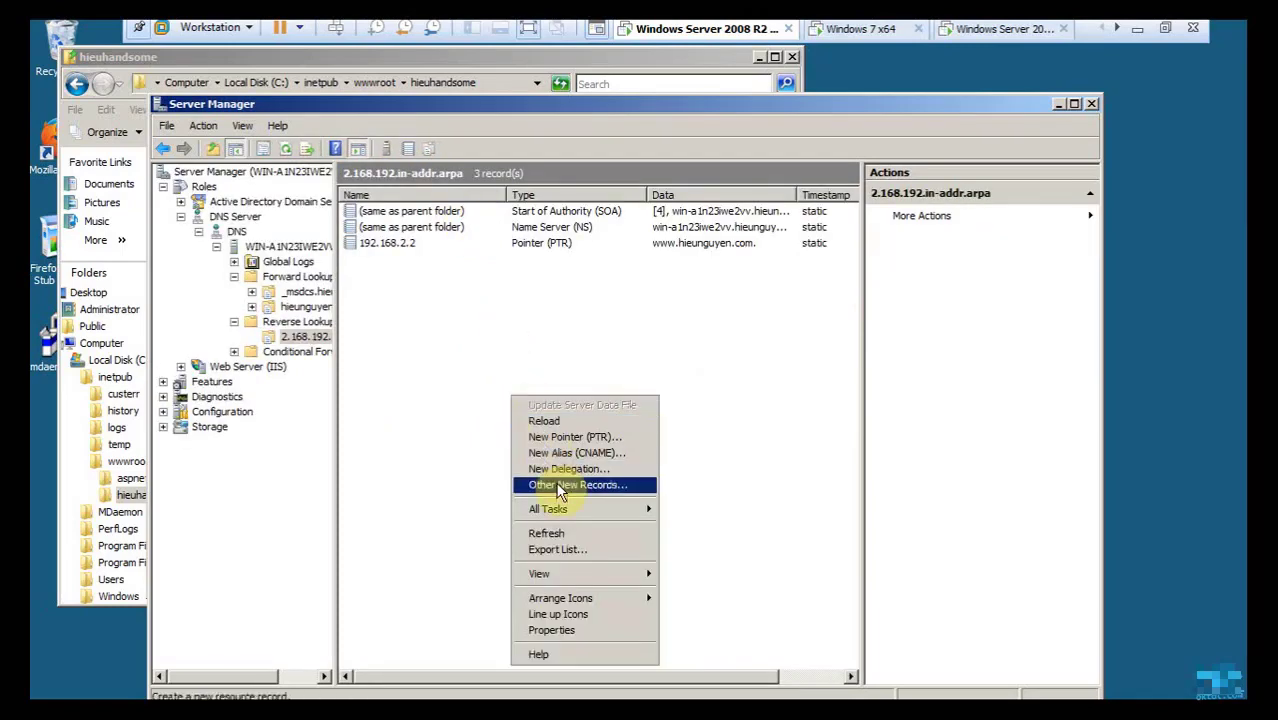
pyautogui.click(558, 530)
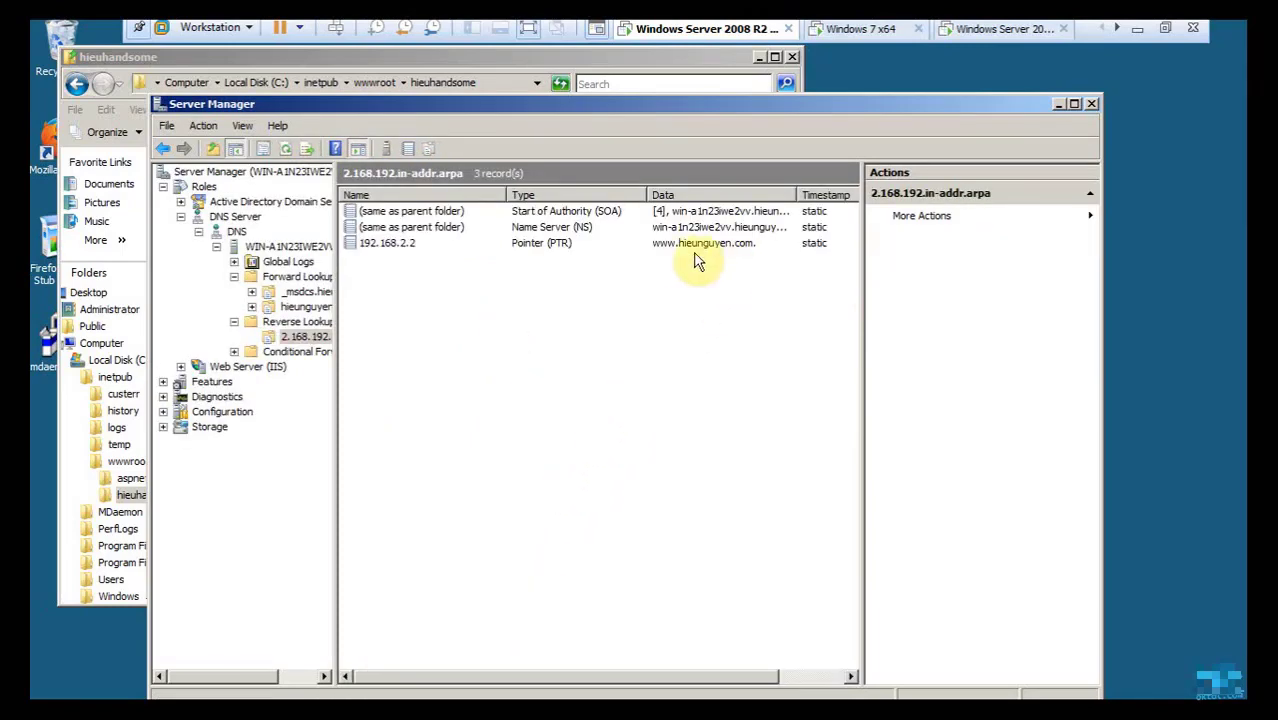
pyautogui.click(1058, 104)
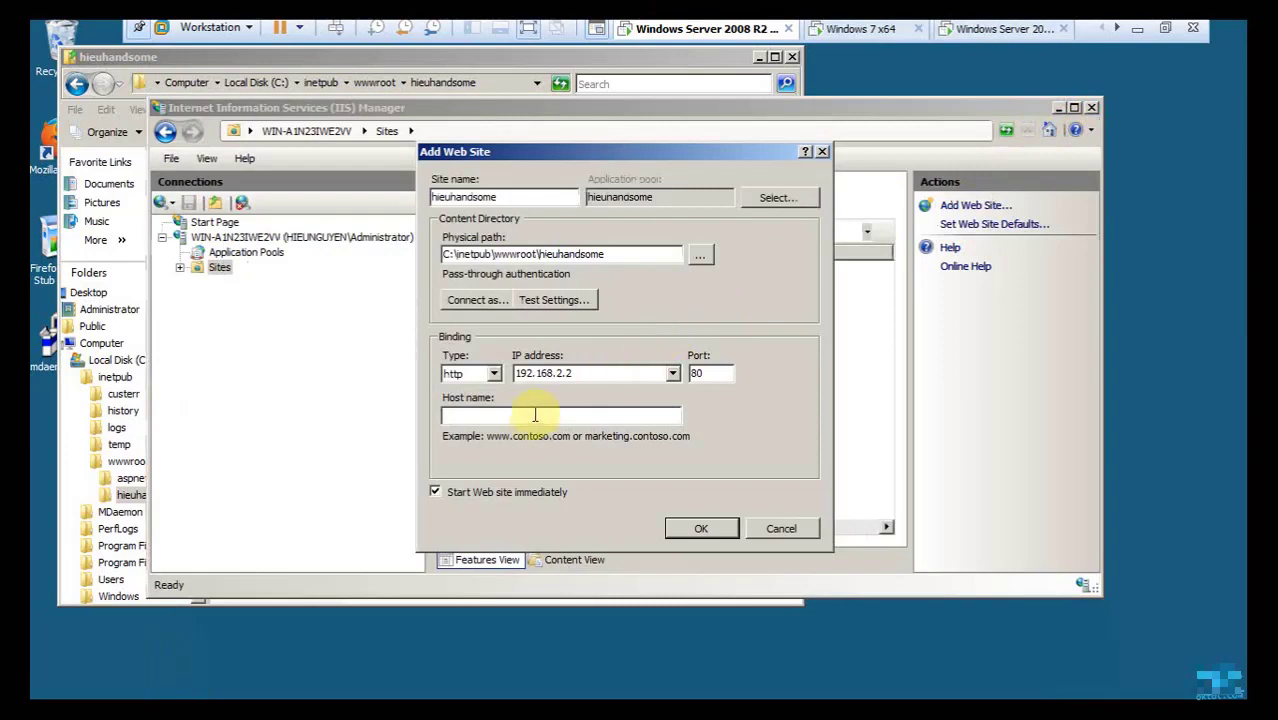
pyautogui.write('www.hieunguyen.com')
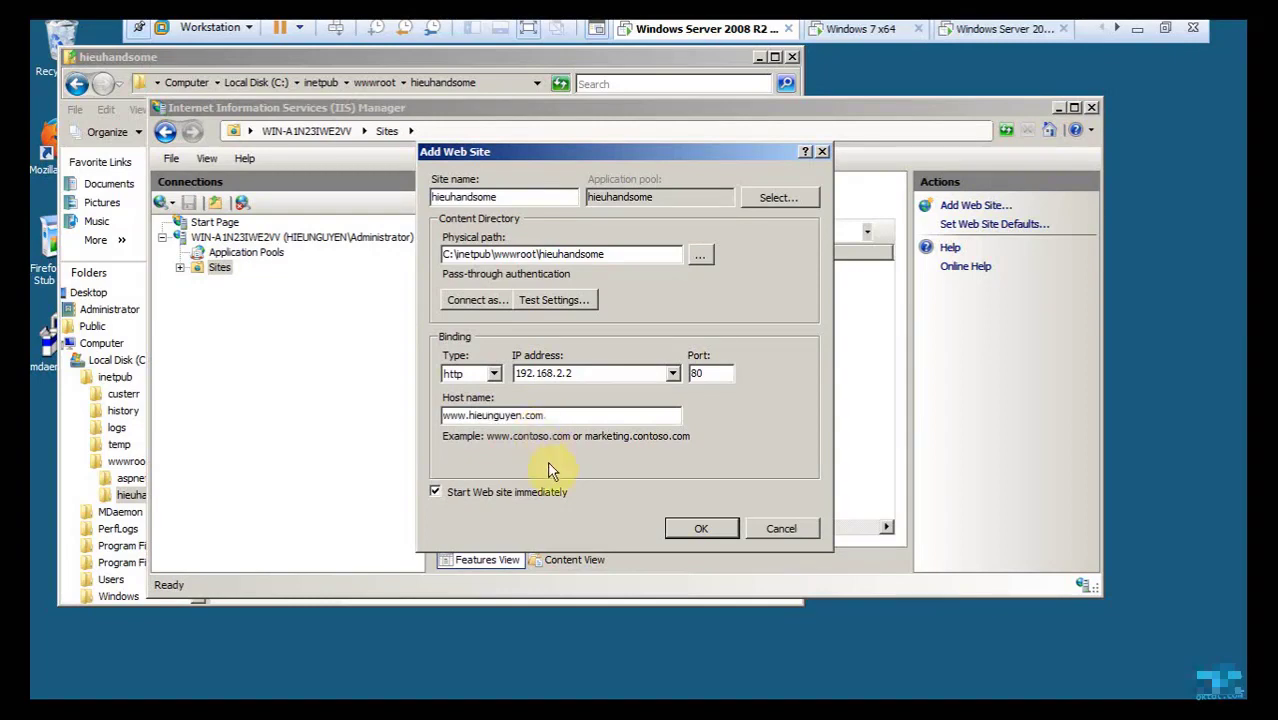
pyautogui.click(676, 538)
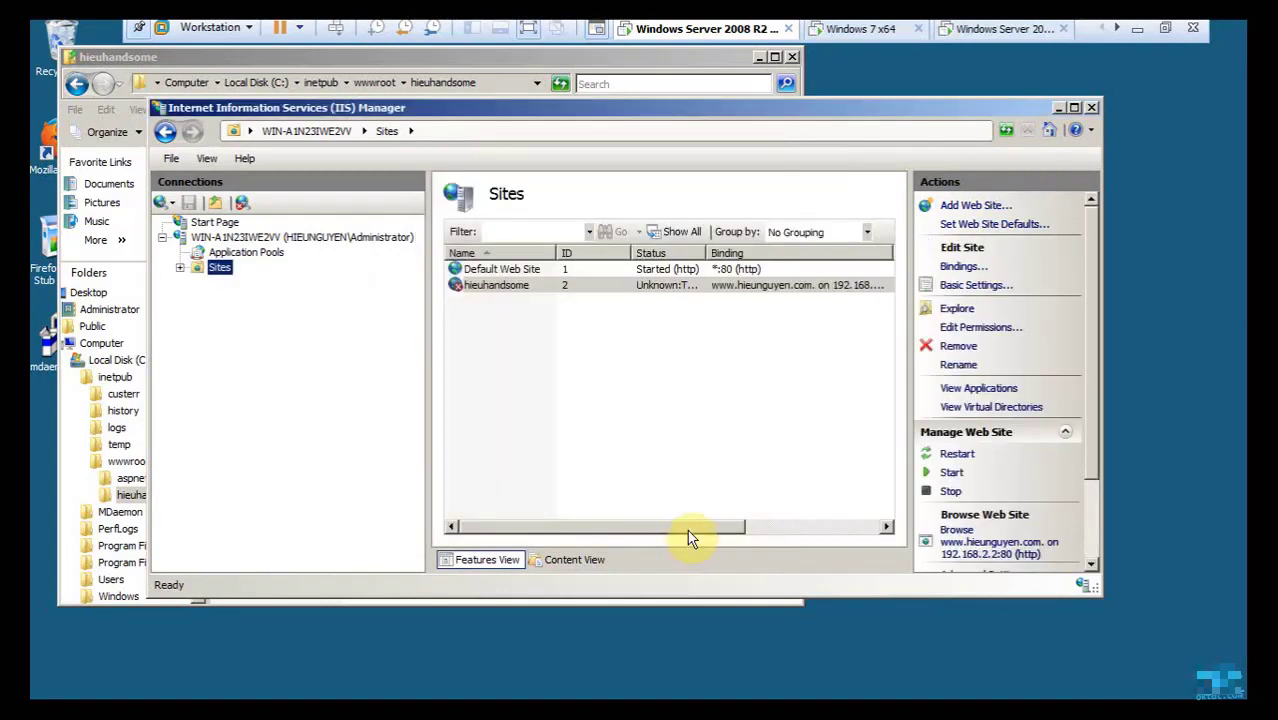
# Stop the Default Web Site on the local IIS server.
pyautogui.click(180, 268)
pyautogui.click(250, 283)
pyautogui.rightClick(255, 288)
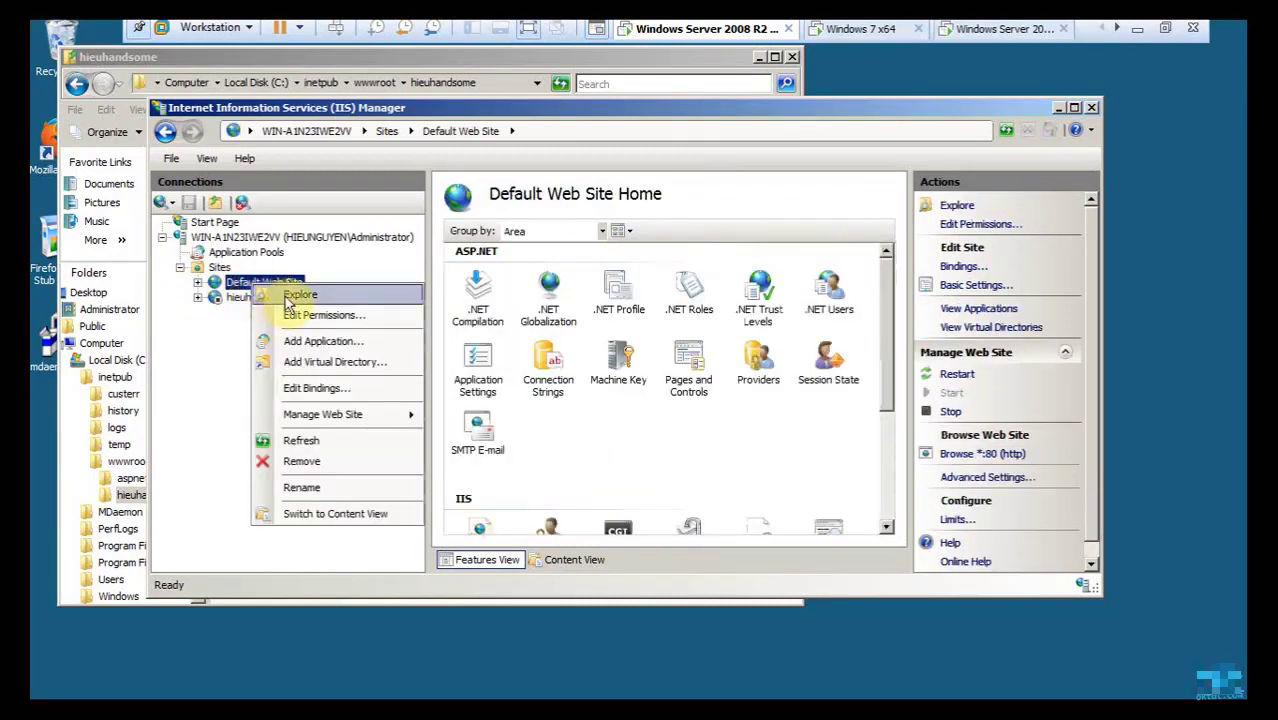
pyautogui.moveTo(400, 416)
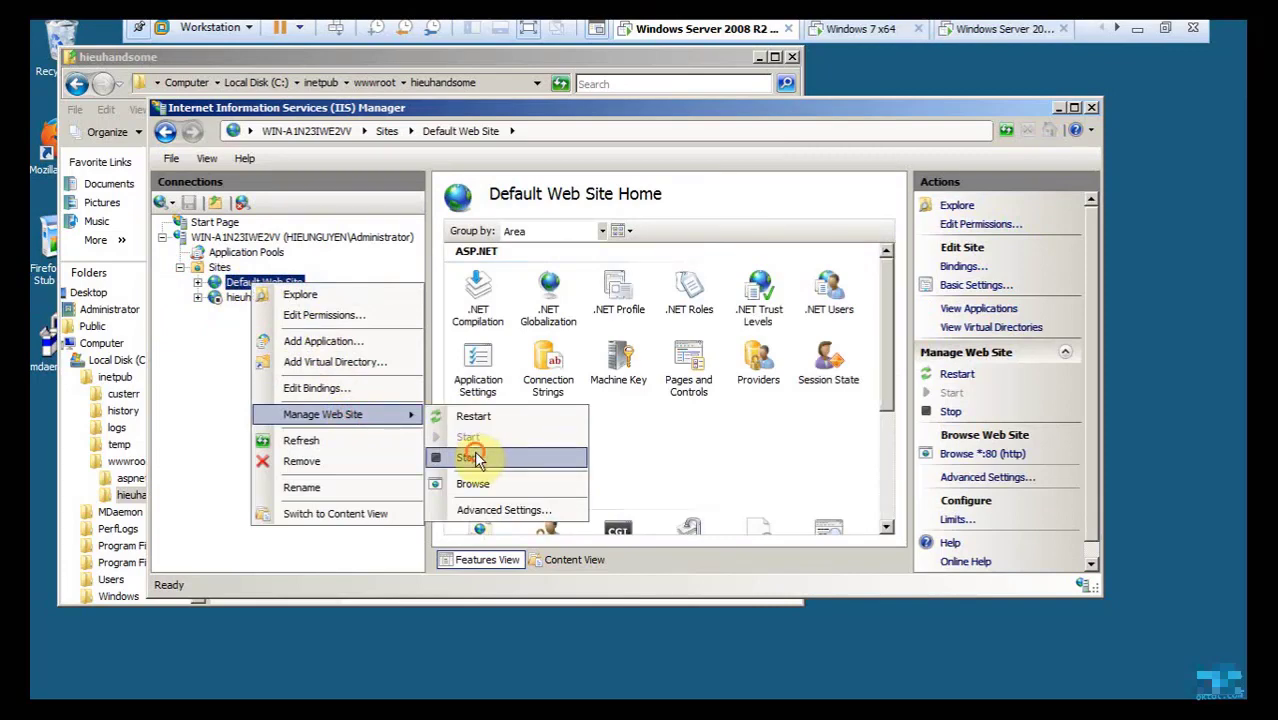
pyautogui.click(470, 457)
# Try to start the hieuhandsome web site and dismiss the resulting dialog.
pyautogui.click(256, 298)
pyautogui.rightClick(252, 308)
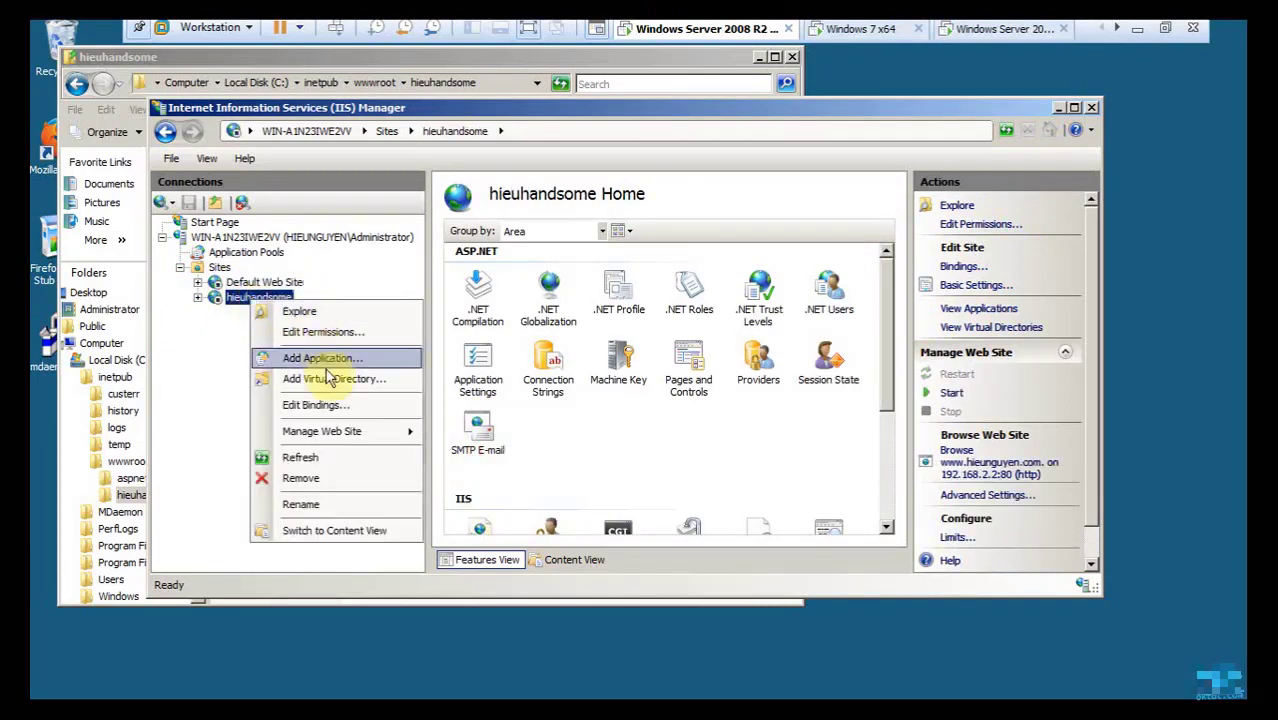
pyautogui.moveTo(415, 431)
pyautogui.click(487, 458)
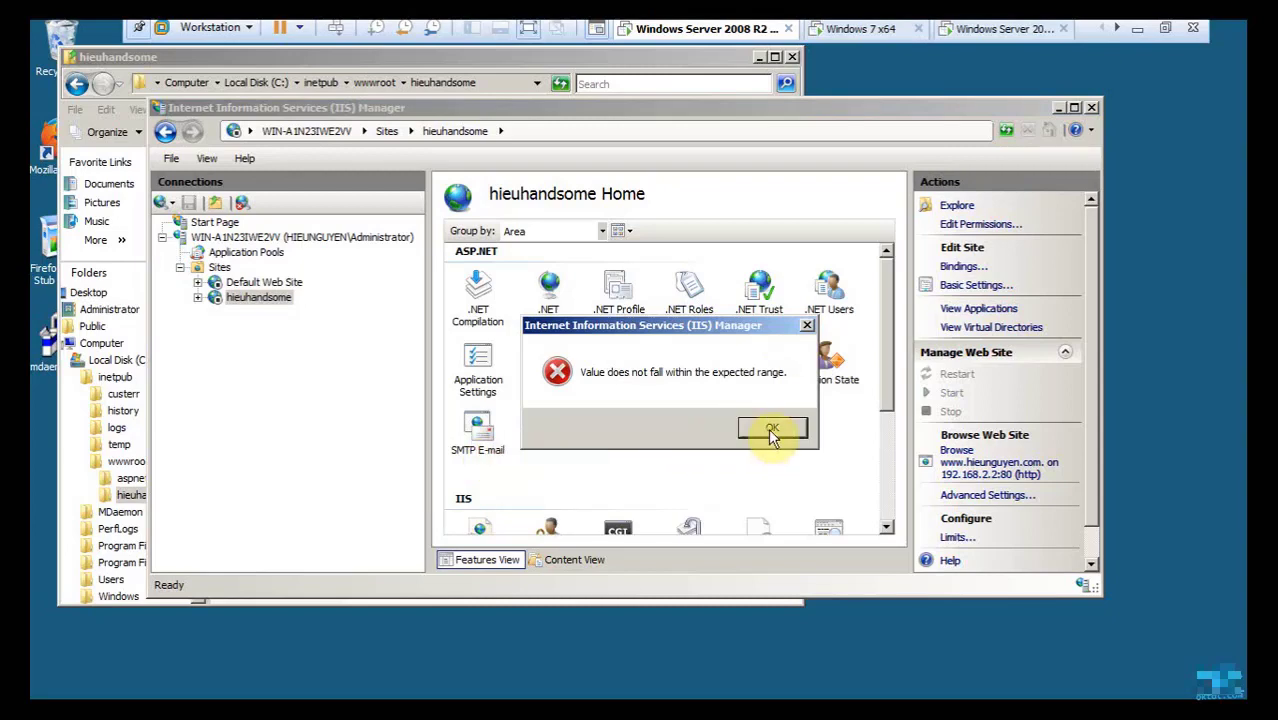
pyautogui.click(771, 431)
# Examine the hieuhandsome site's bindings, including its host name, port, IP address and binding information.
pyautogui.rightClick(256, 305)
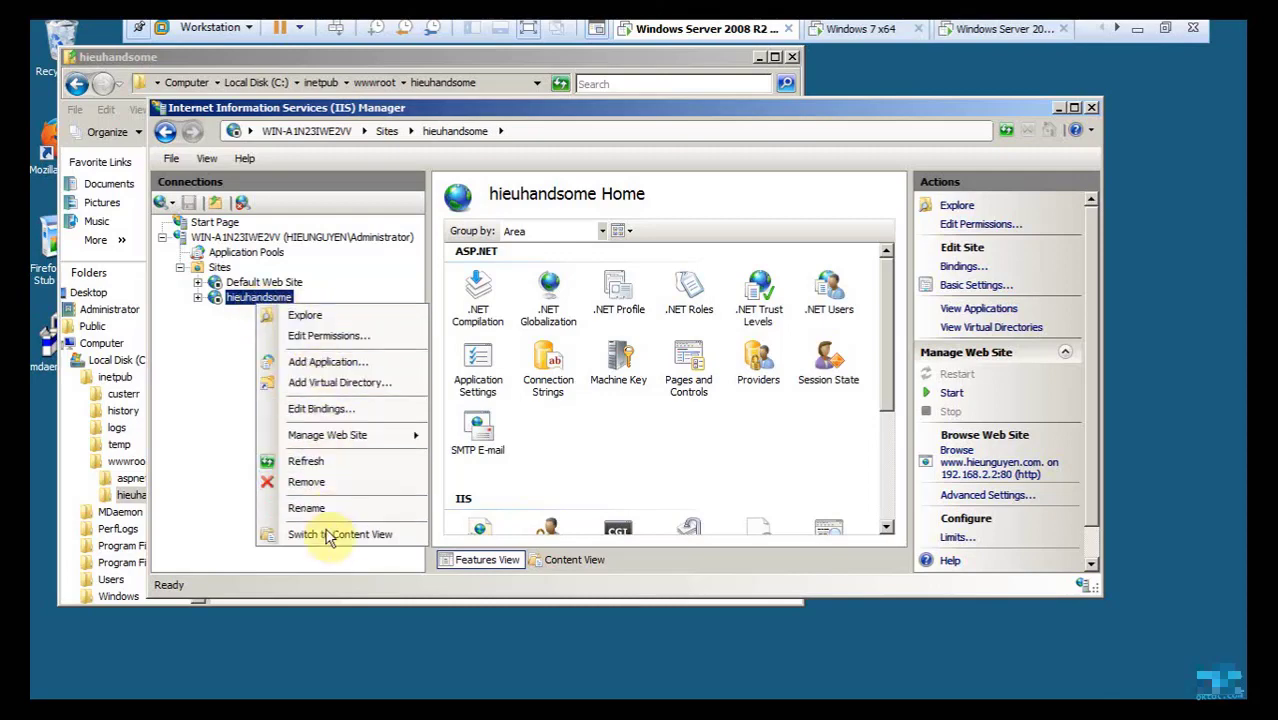
pyautogui.click(333, 410)
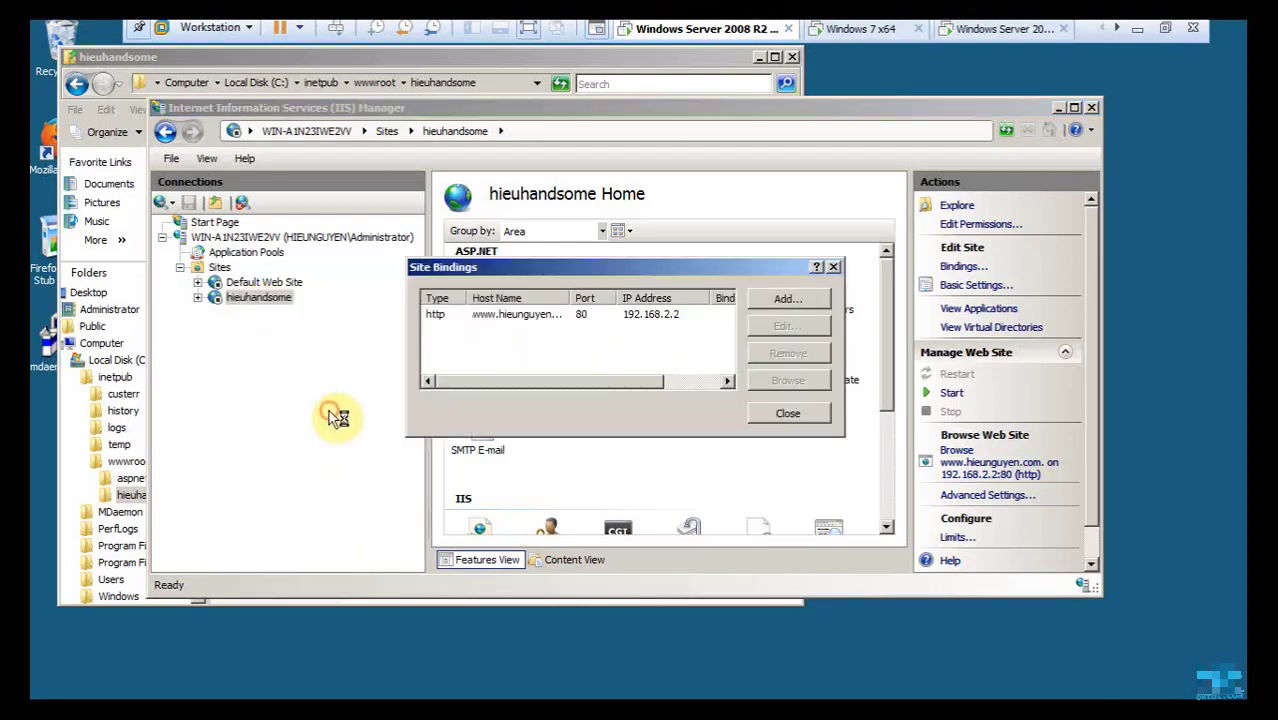
pyautogui.click(527, 316)
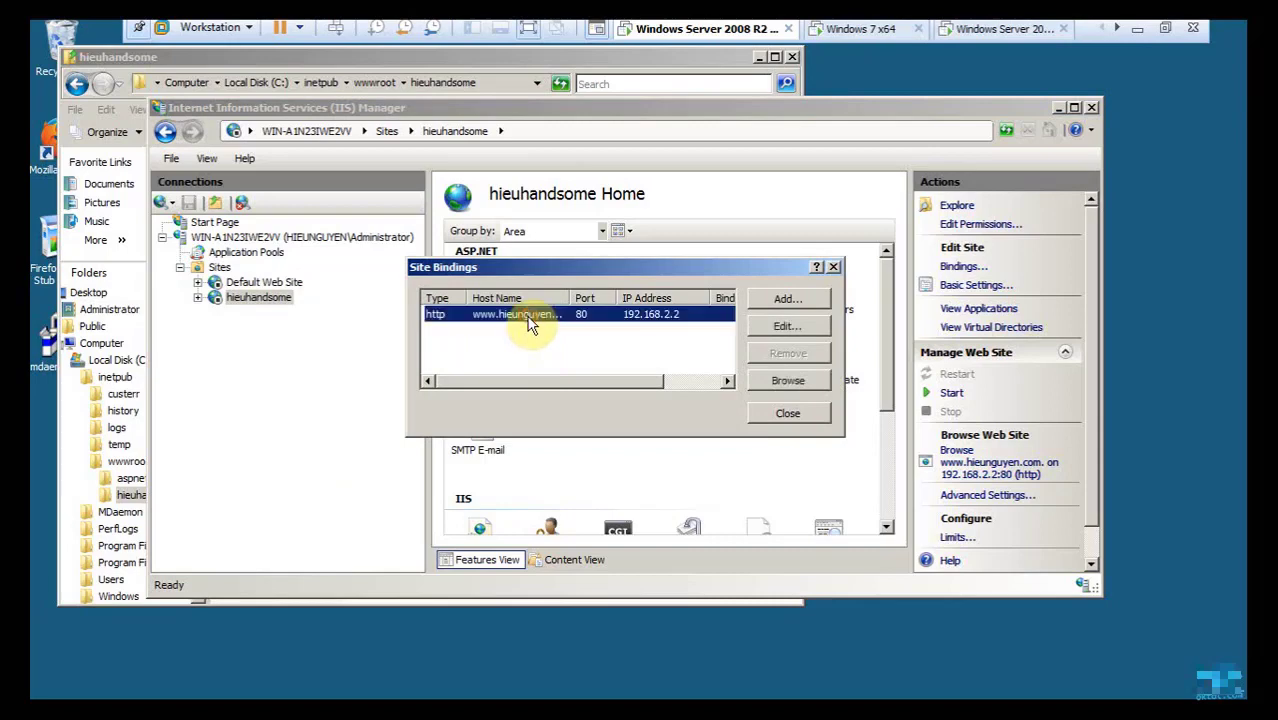
pyautogui.moveTo(524, 382); pyautogui.dragTo(619, 386)
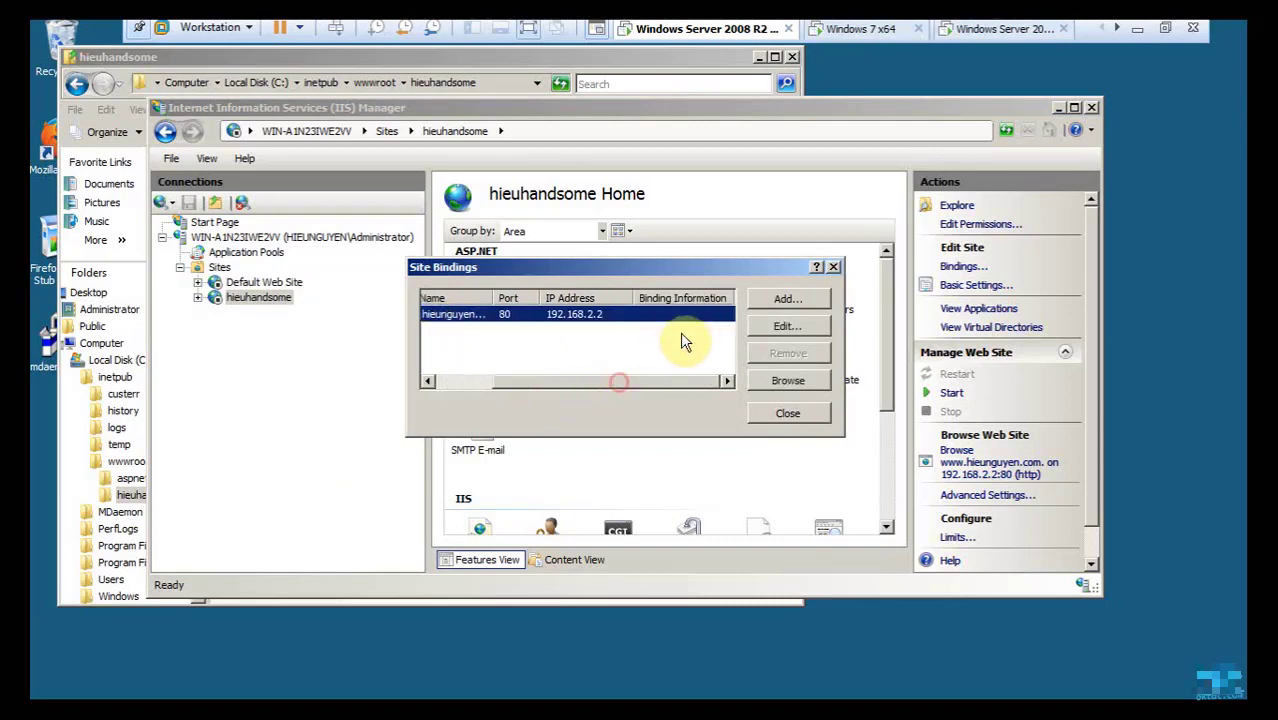
pyautogui.click(836, 267)
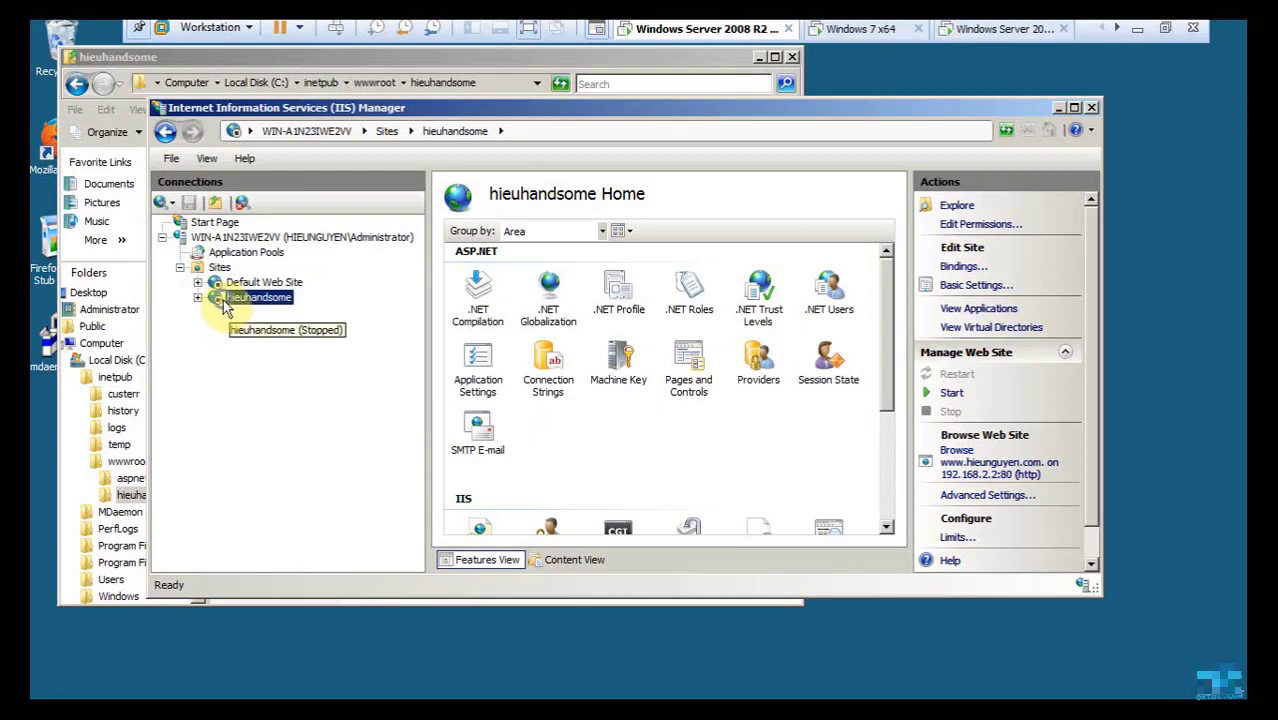
# Try once more to start the hieuhandsome web site.
pyautogui.rightClick(226, 308)
pyautogui.moveTo(334, 431)
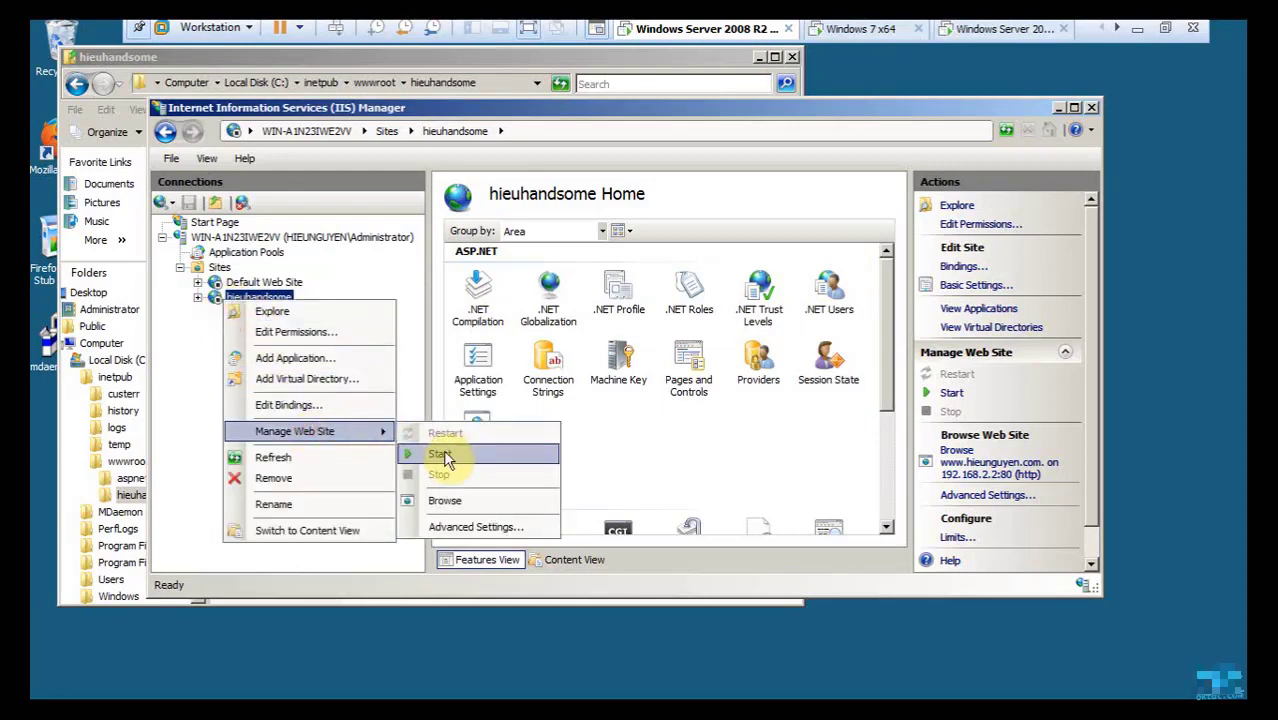
pyautogui.click(441, 456)
pyautogui.click(765, 426)
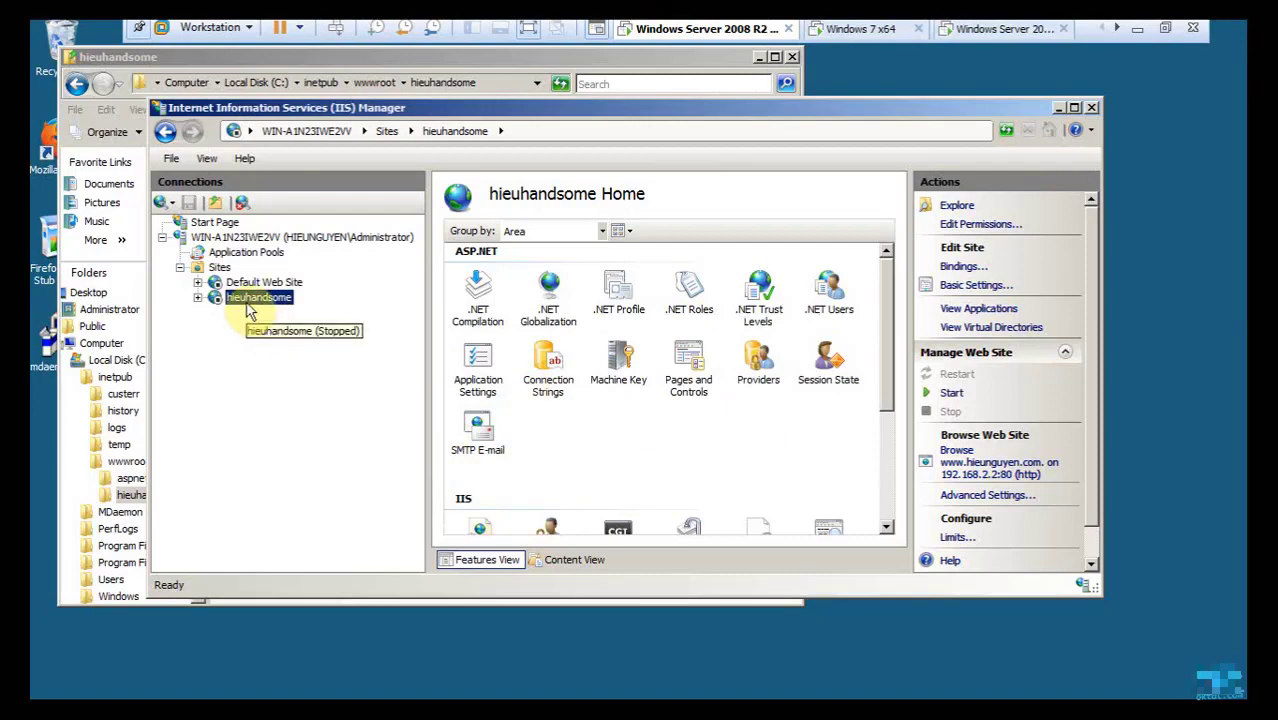
pyautogui.click(1137, 28)
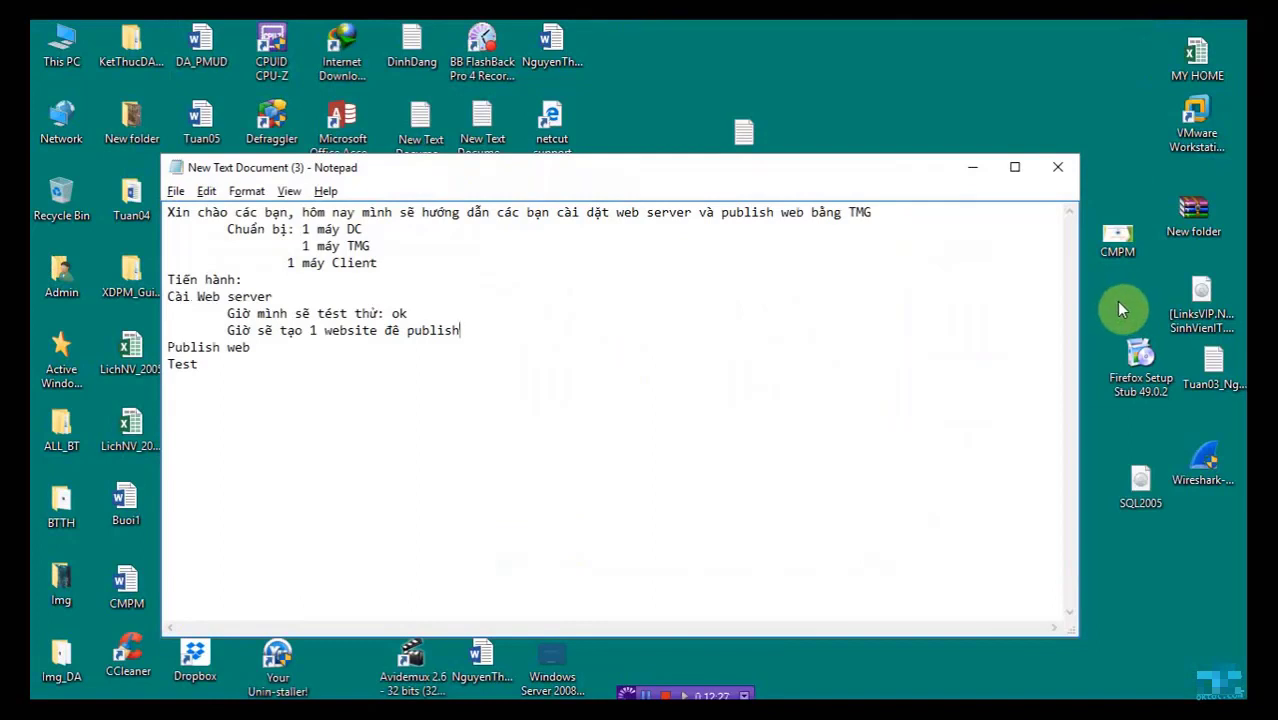
pyautogui.click(650, 698)
pyautogui.moveTo(495, 710)
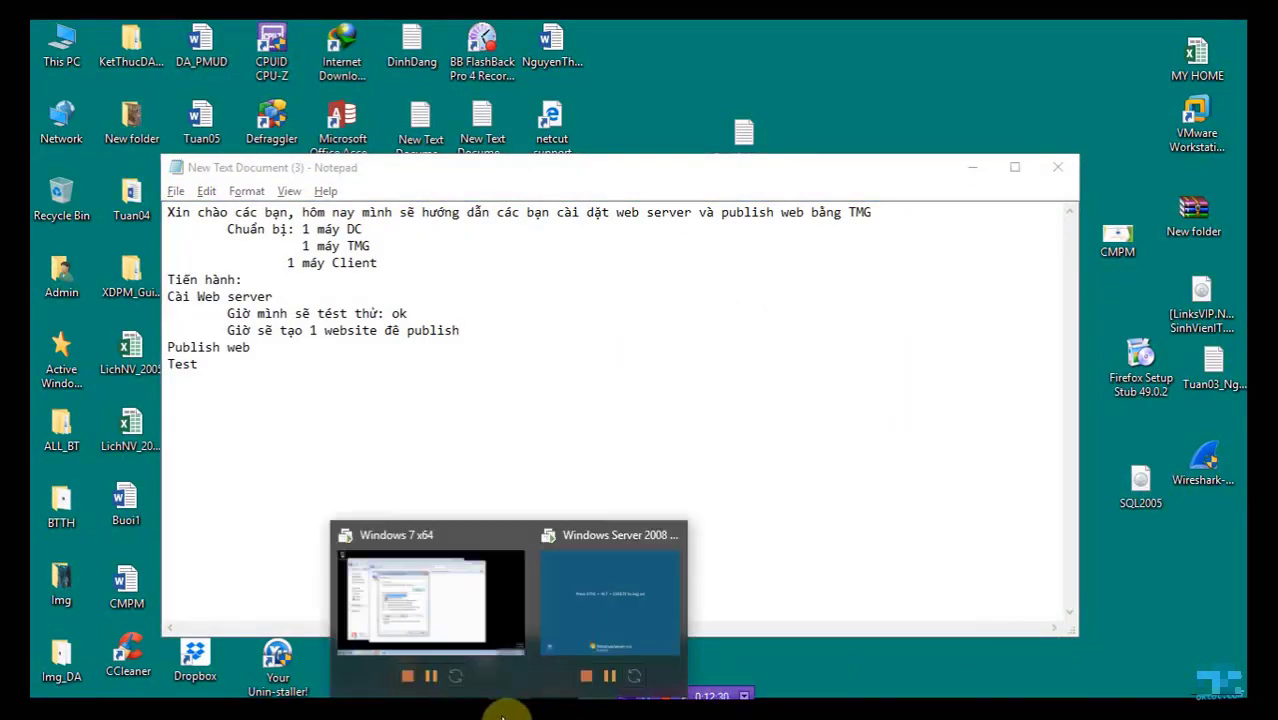
pyautogui.click(465, 636)
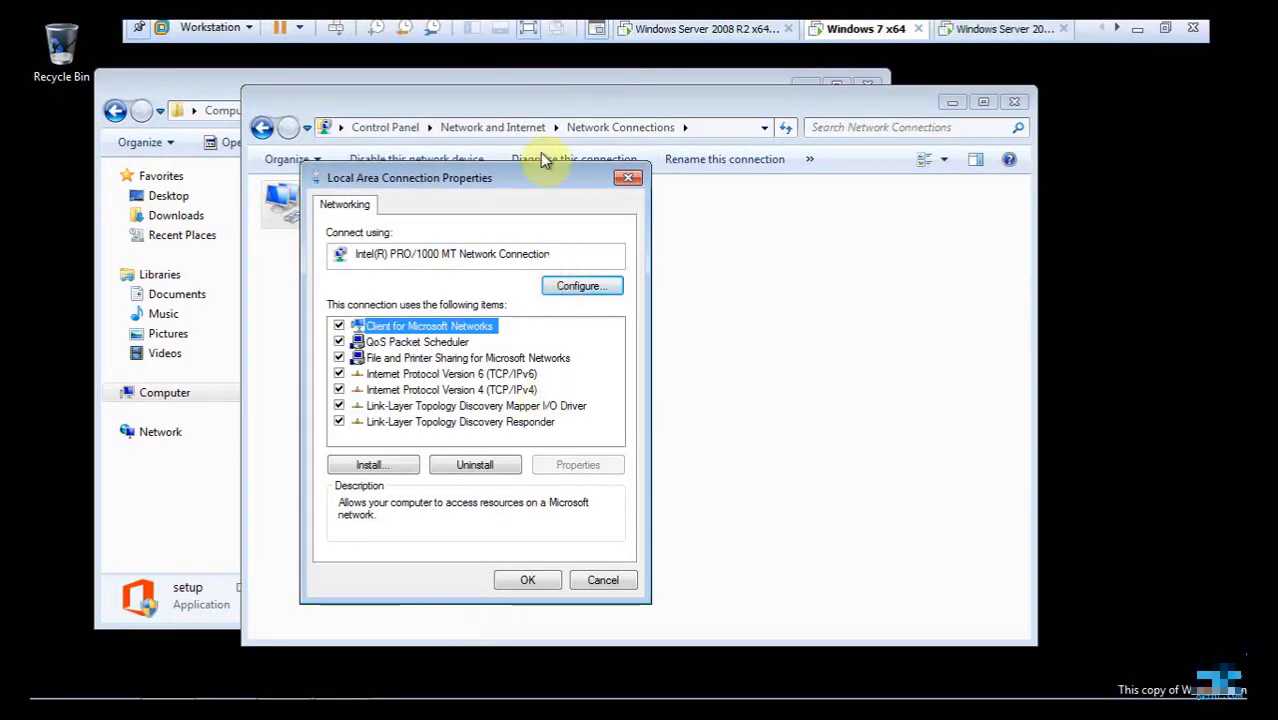
pyautogui.click(658, 36)
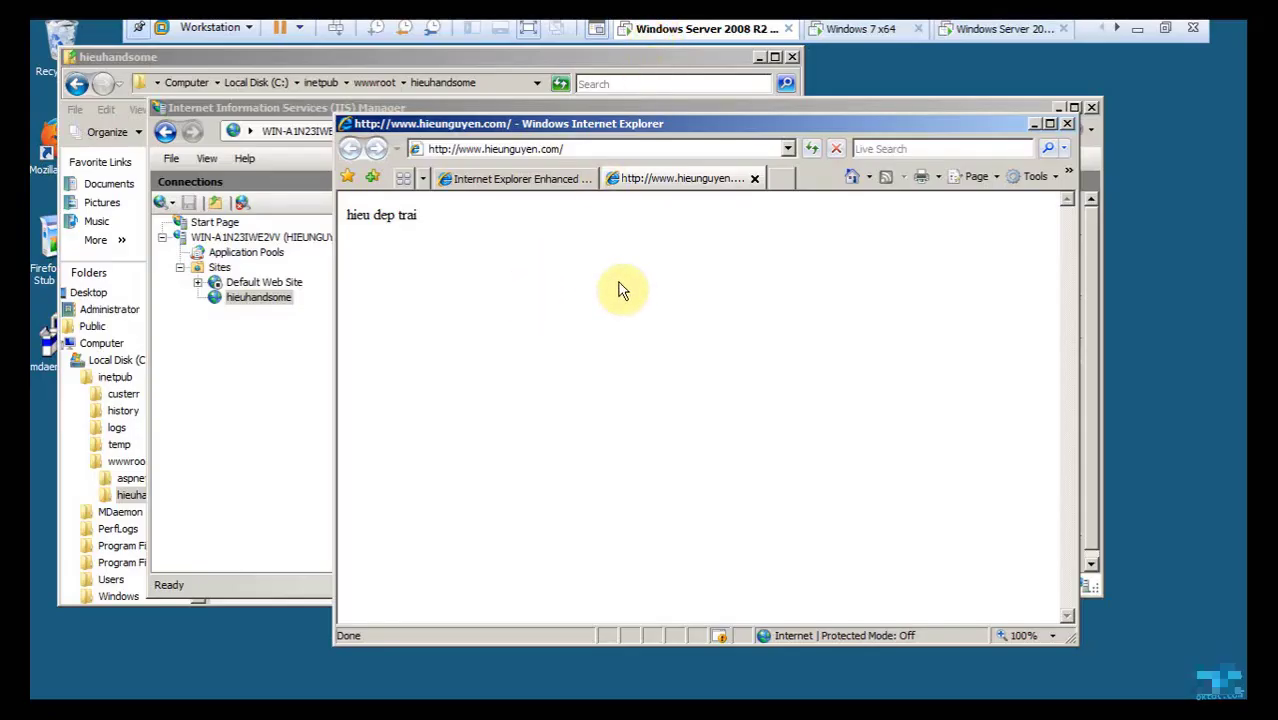
# Close all open browser tabs, browse the hieuhandsome site from IIS Manager, turn off the automatic Phishing Filter and close the browser.
pyautogui.click(1067, 123)
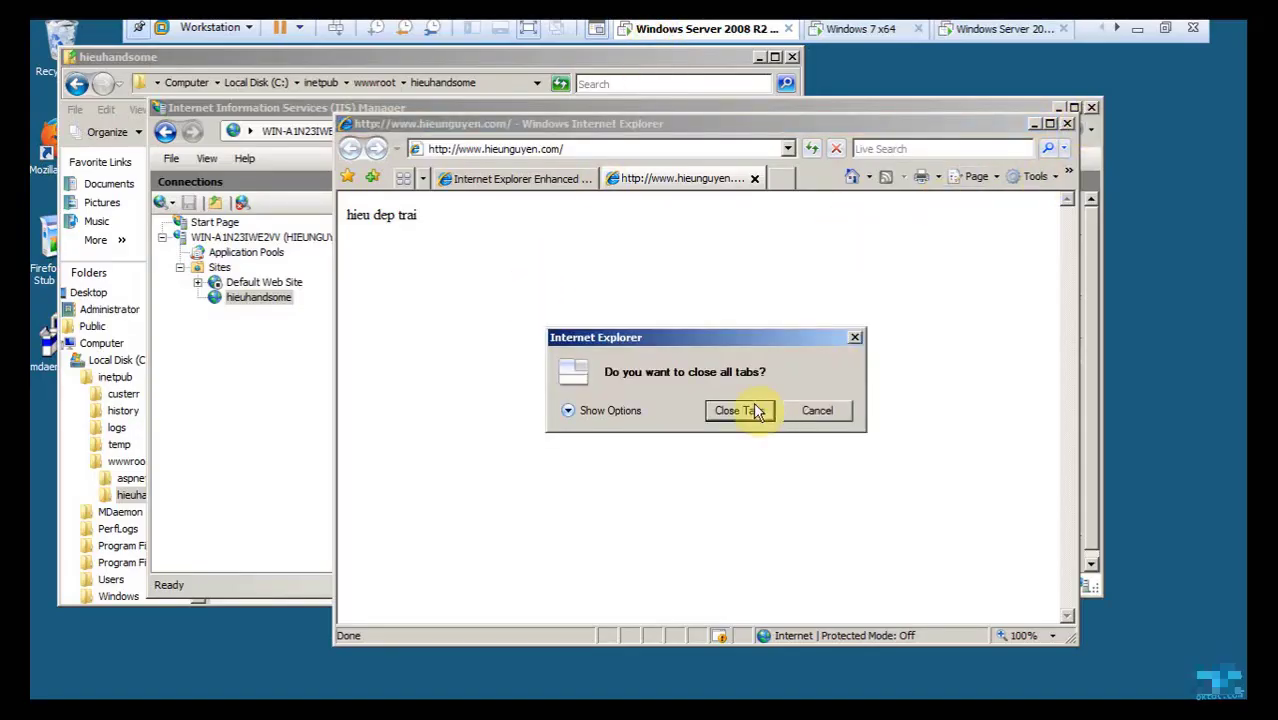
pyautogui.click(756, 410)
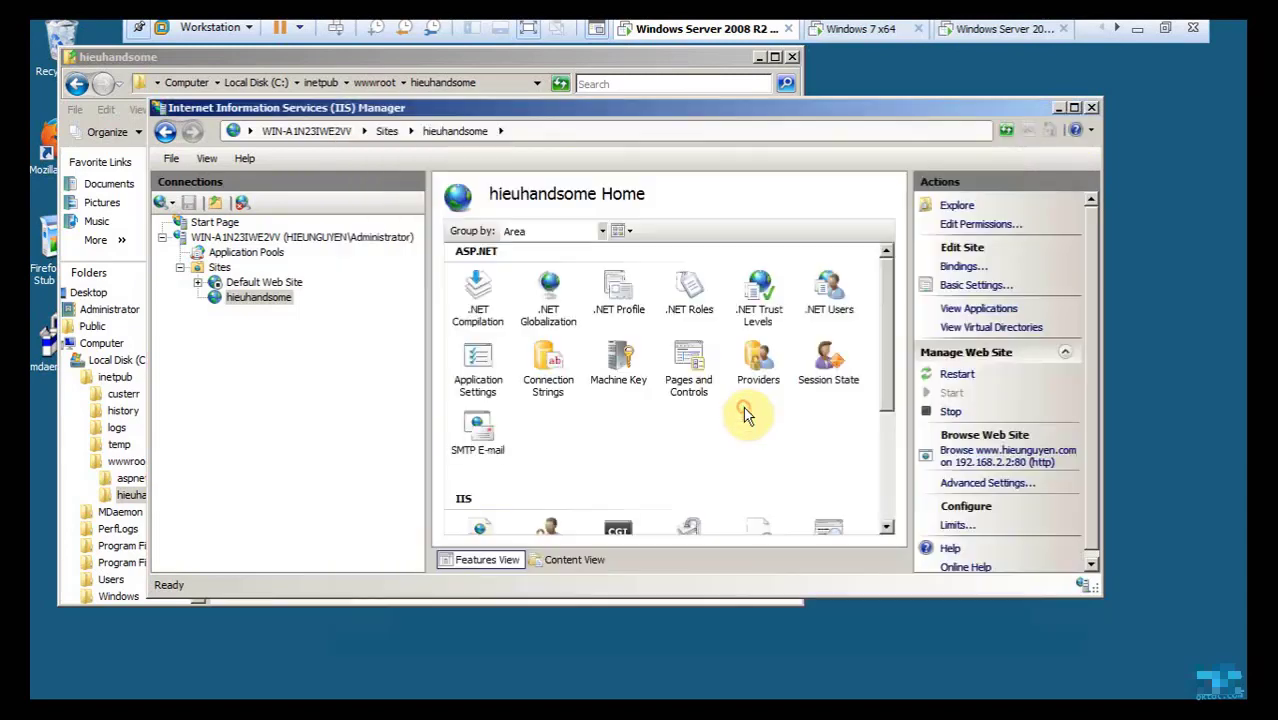
pyautogui.rightClick(254, 298)
pyautogui.click(1141, 277)
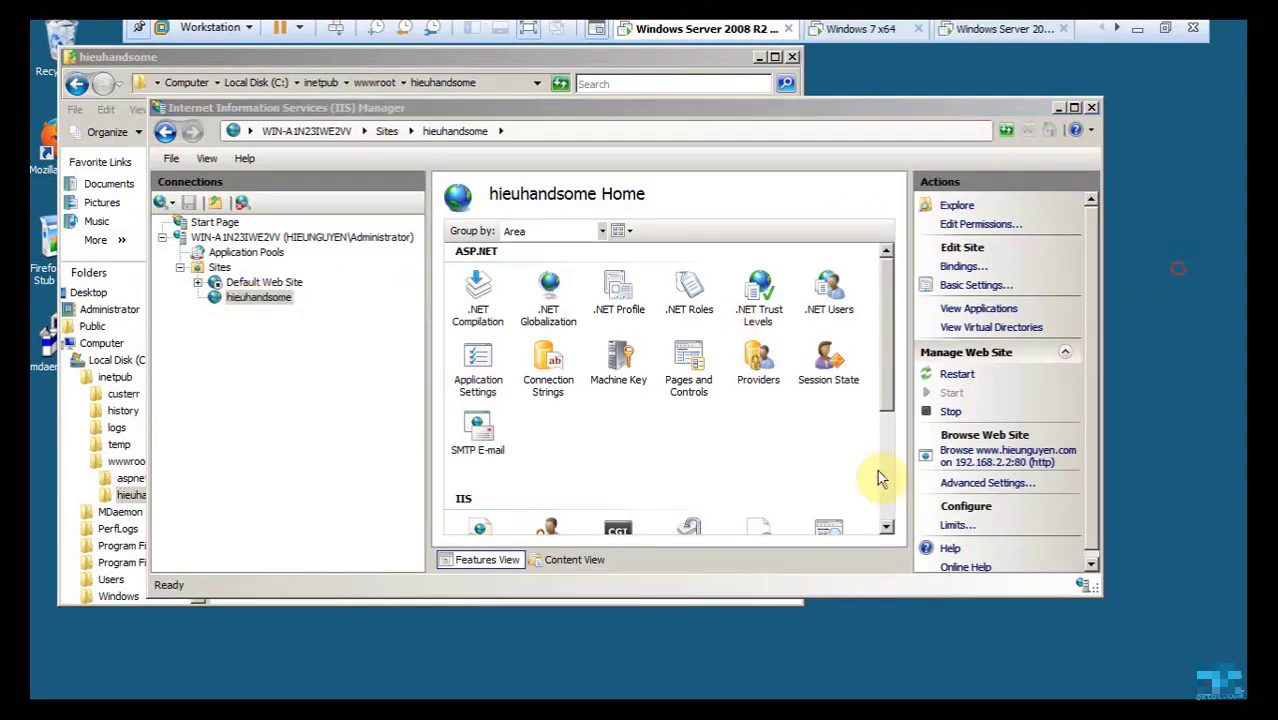
pyautogui.click(1027, 456)
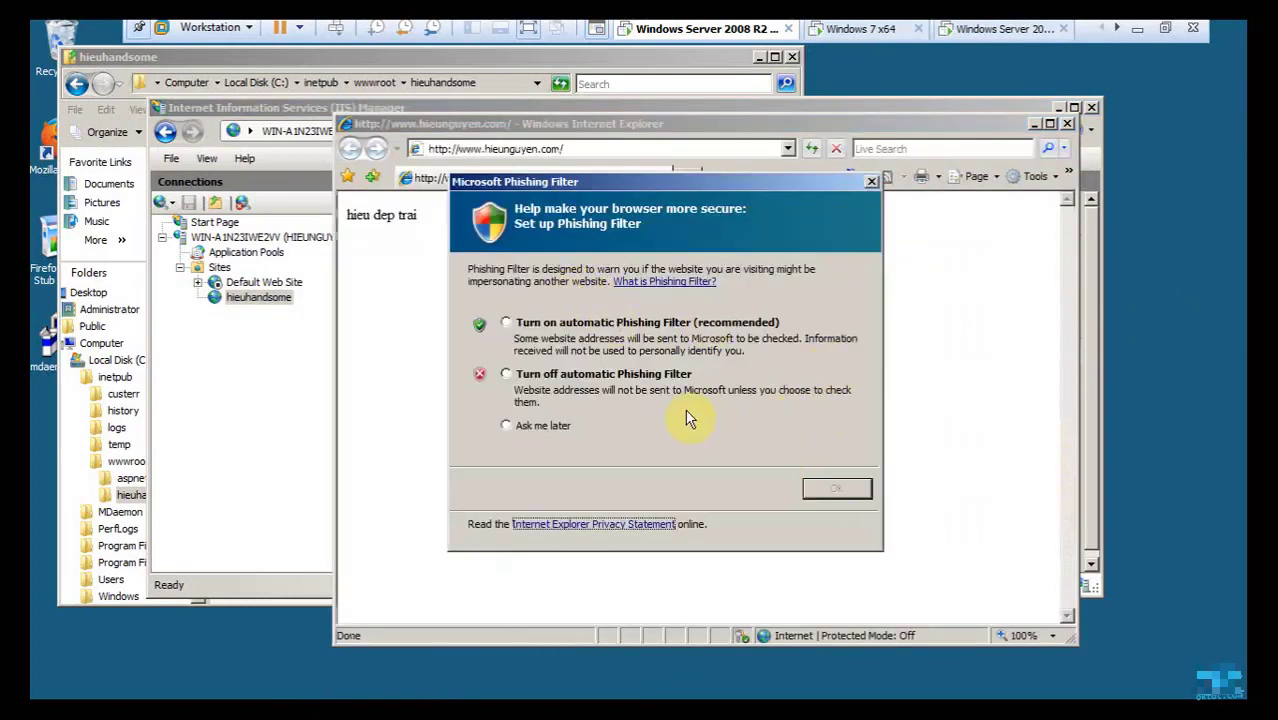
pyautogui.click(530, 375)
pyautogui.click(838, 487)
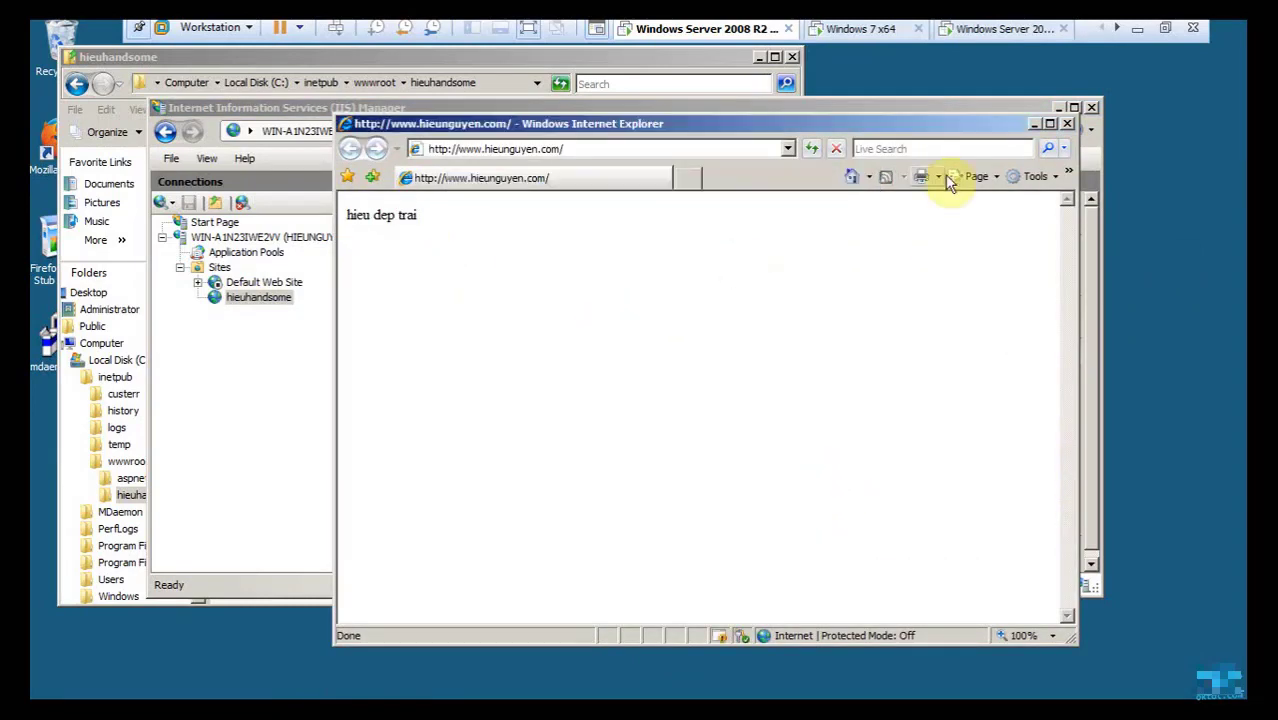
pyautogui.click(1067, 123)
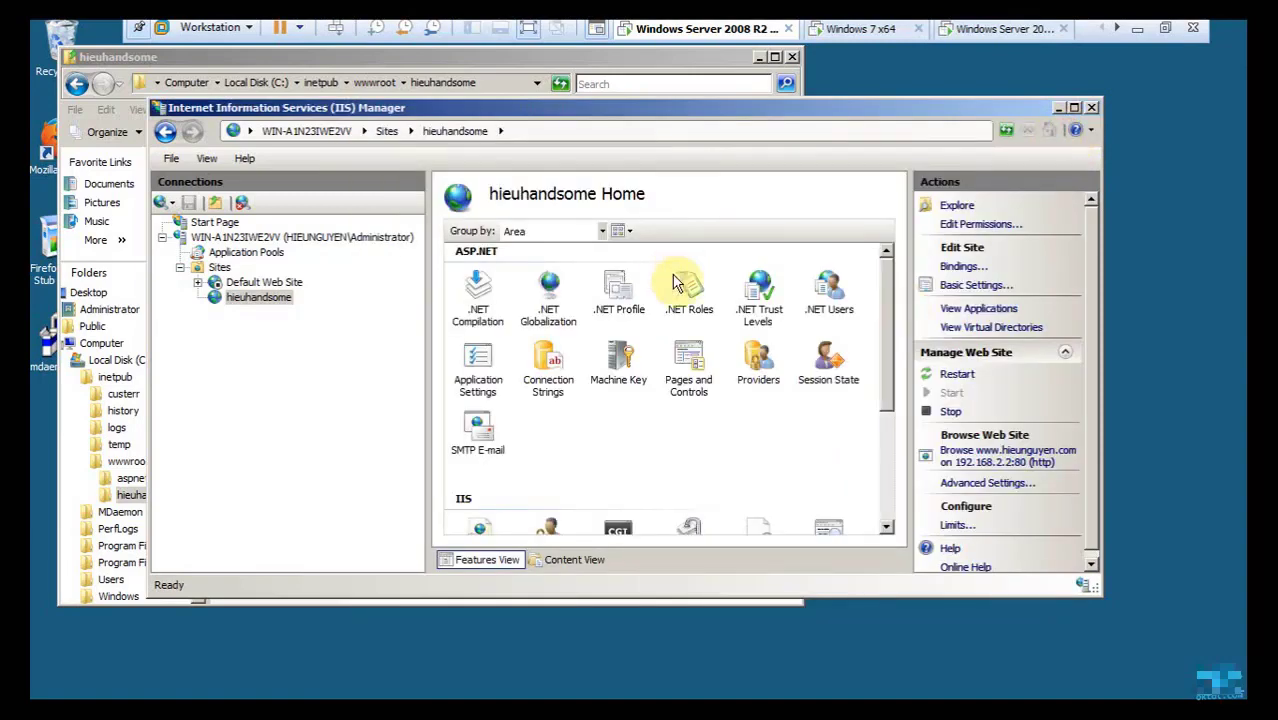
pyautogui.click(112, 712)
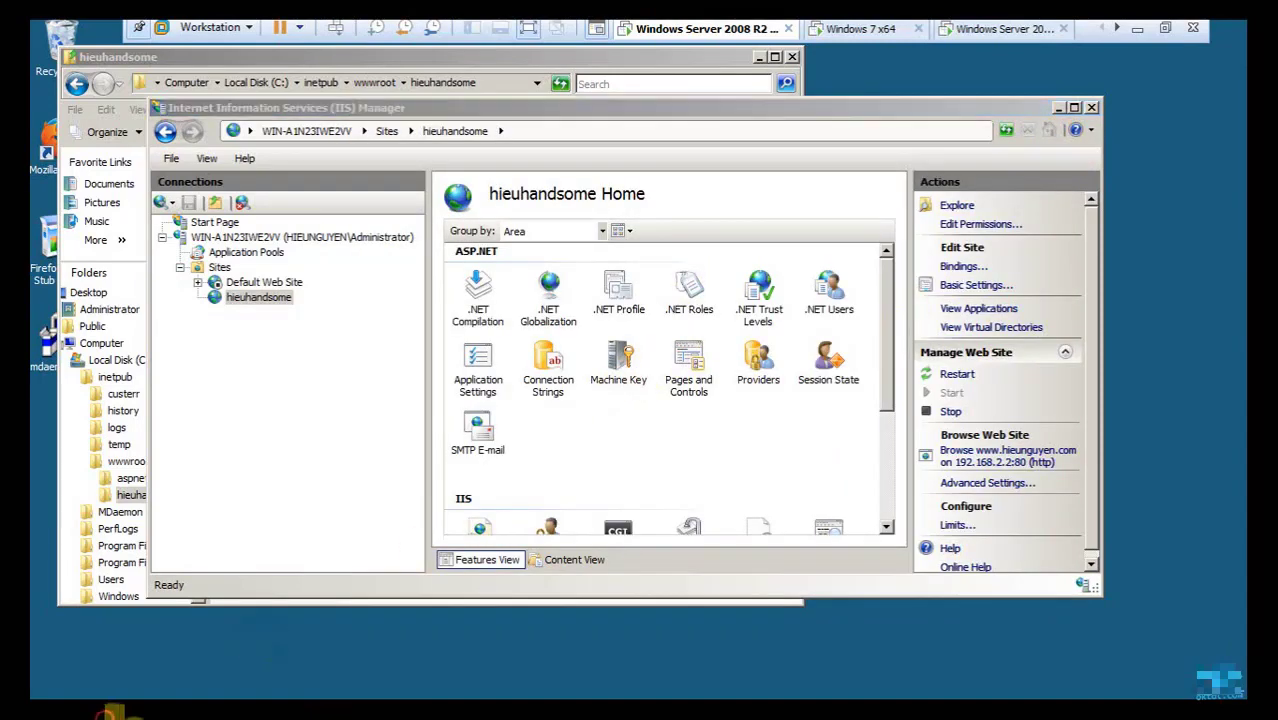
pyautogui.click(516, 148)
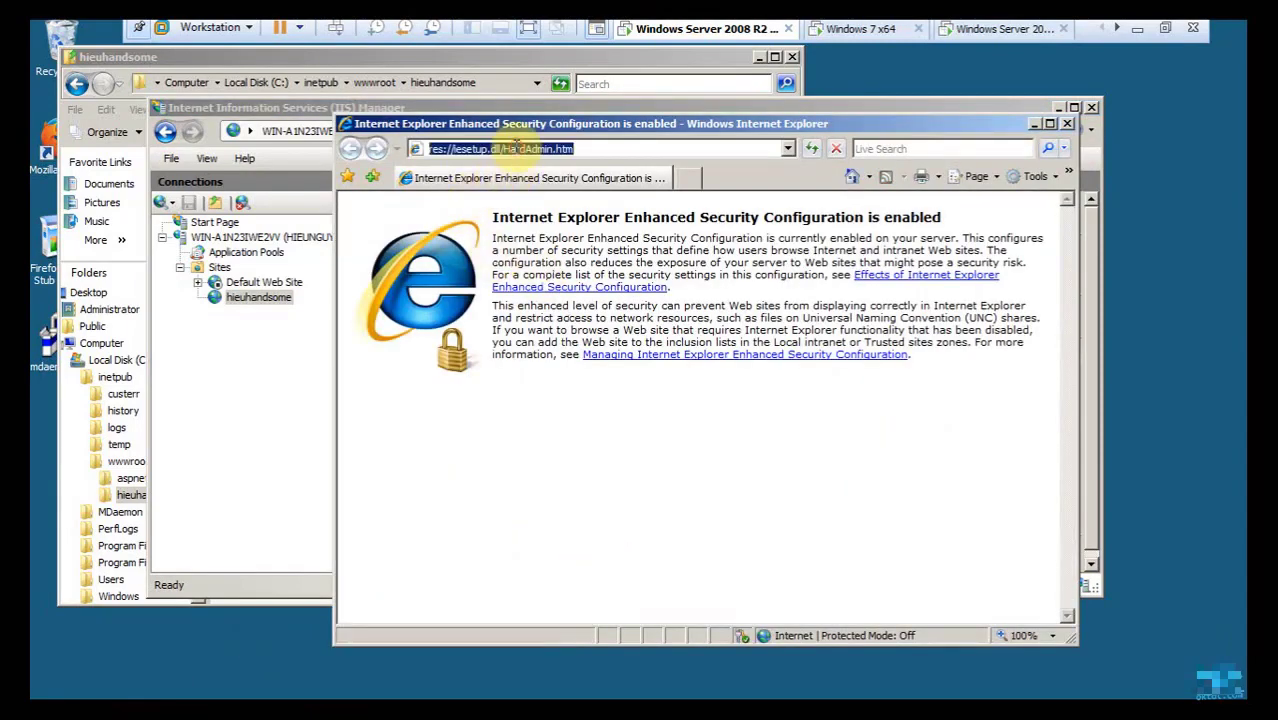
pyautogui.write('ww')
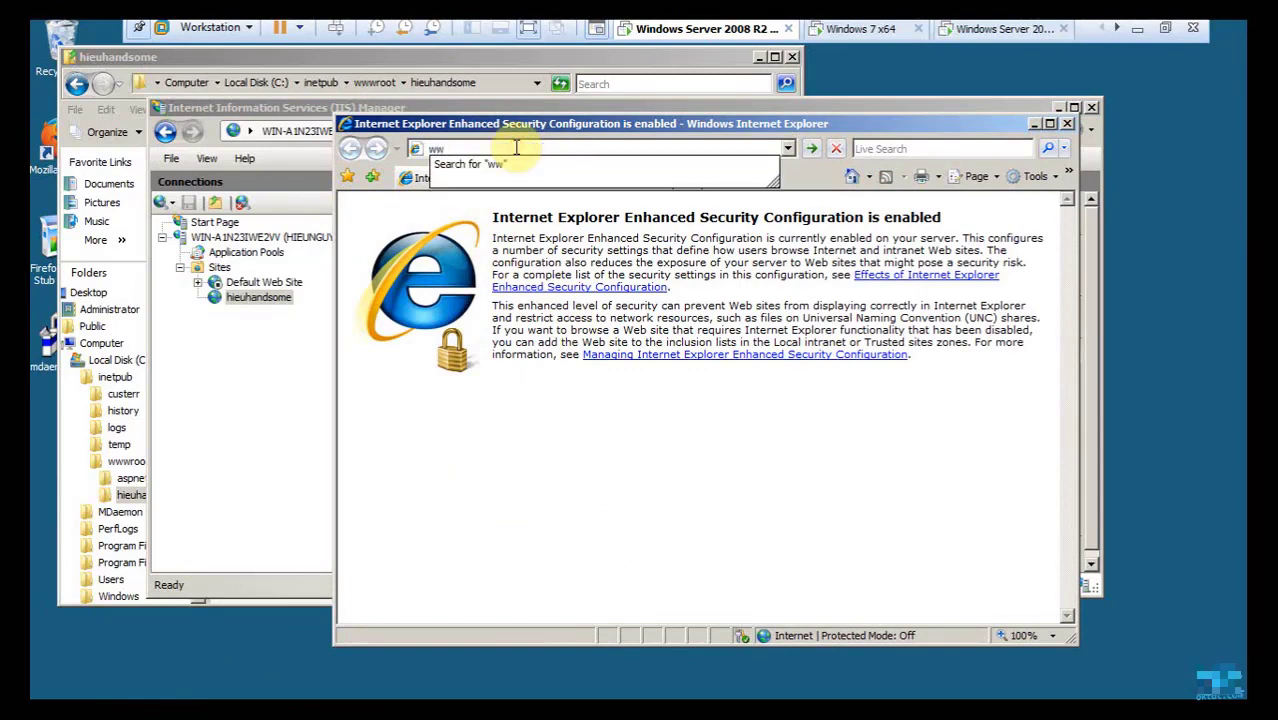
pyautogui.write('w.')
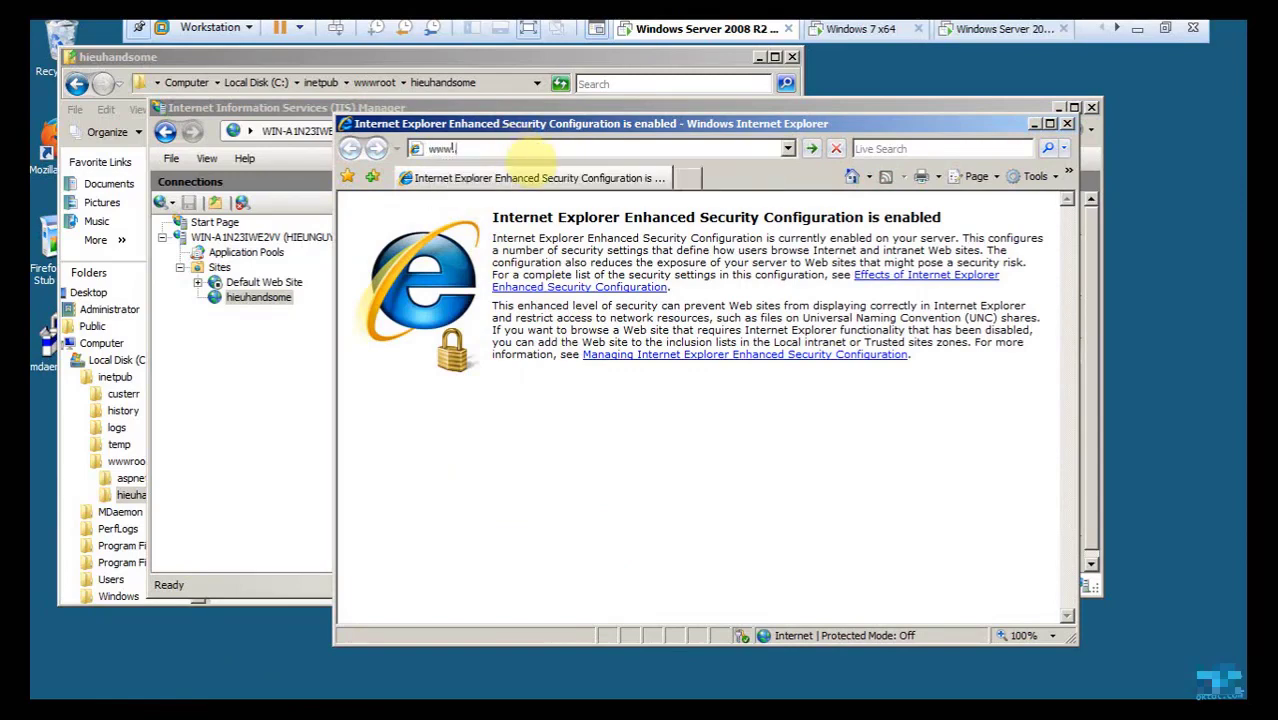
pyautogui.write('hi')
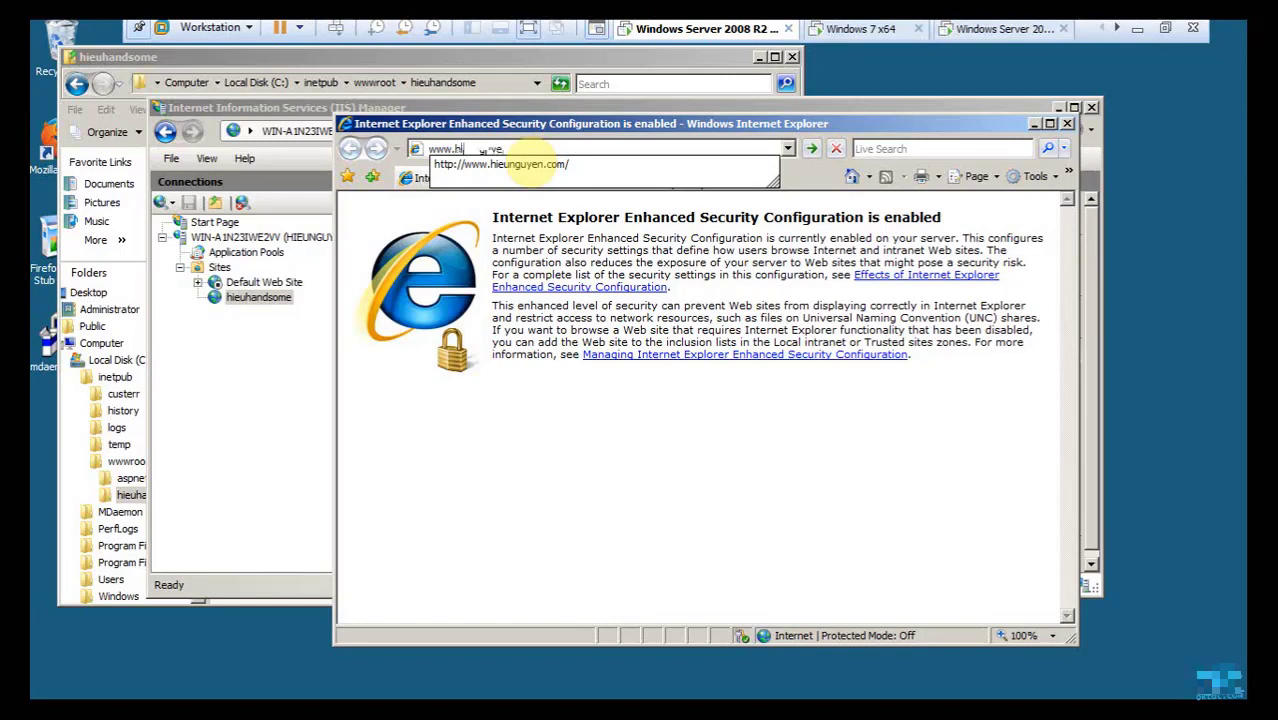
pyautogui.press('Return')
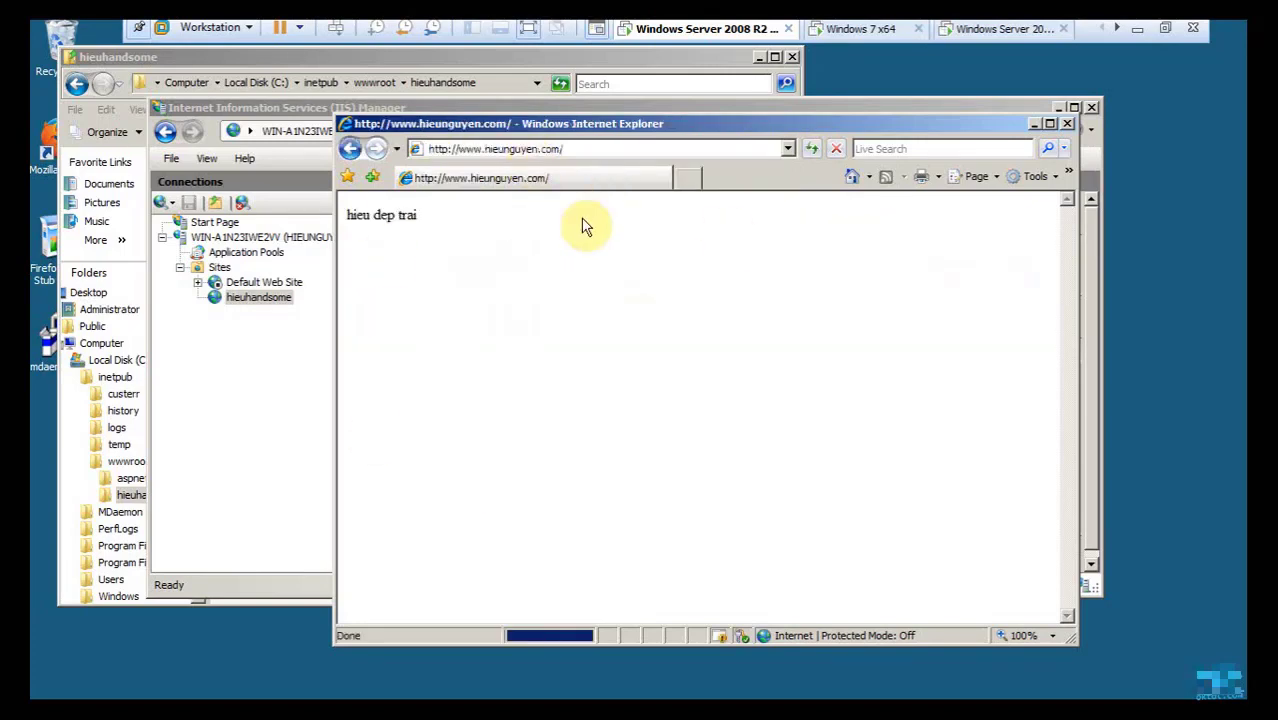
pyautogui.click(1068, 124)
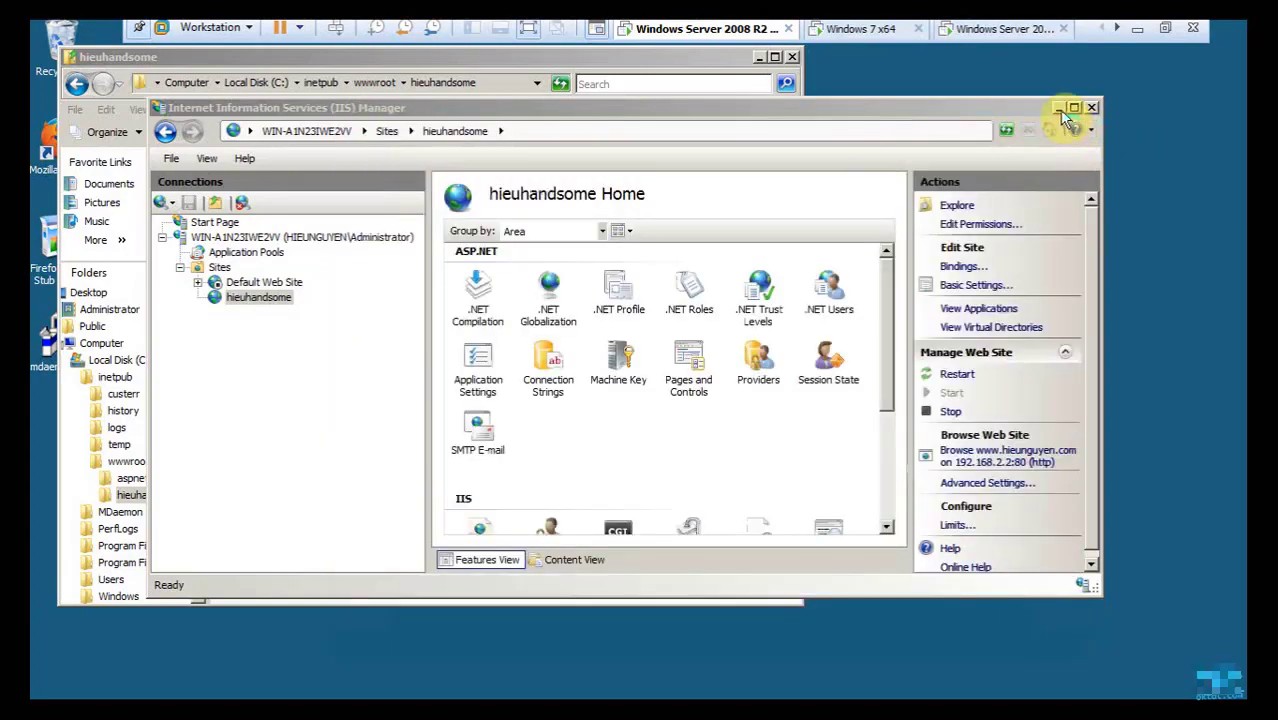
# Minimize IIS Manager, switch to the Notepad notes and append "..đã có website để publish" to the website creation line.
pyautogui.click(1062, 108)
pyautogui.click(1138, 30)
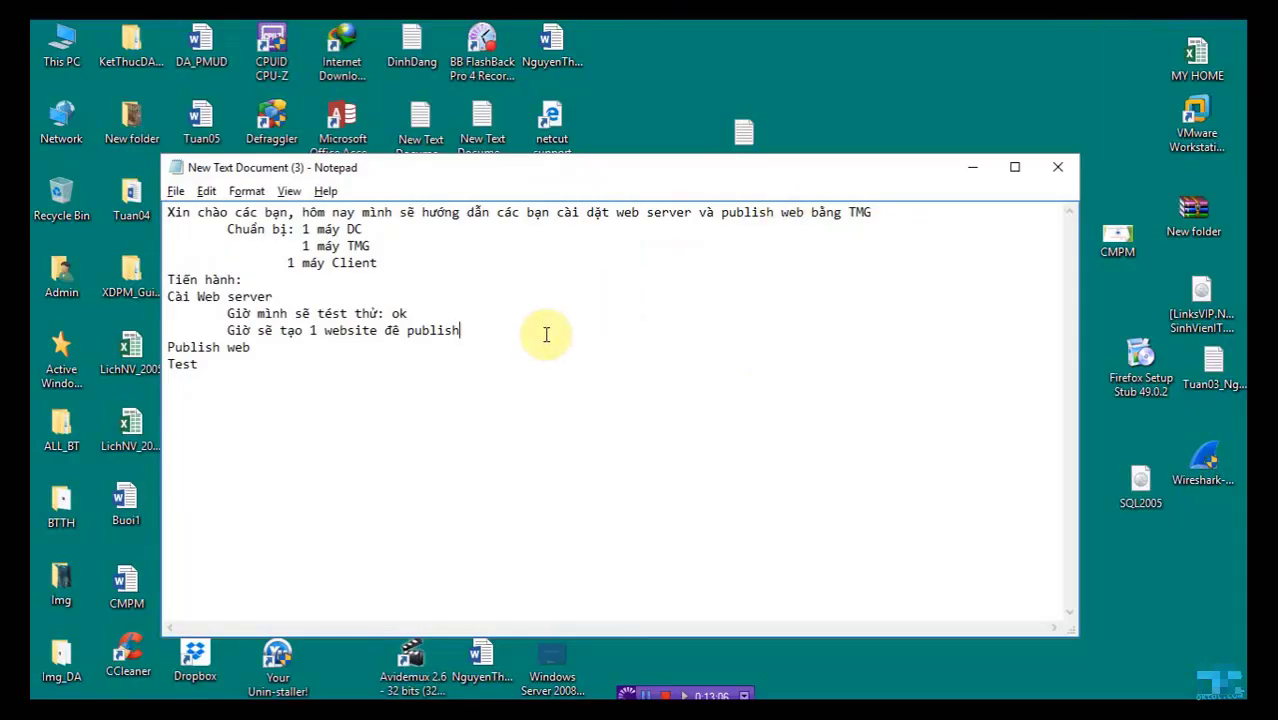
pyautogui.click(553, 335)
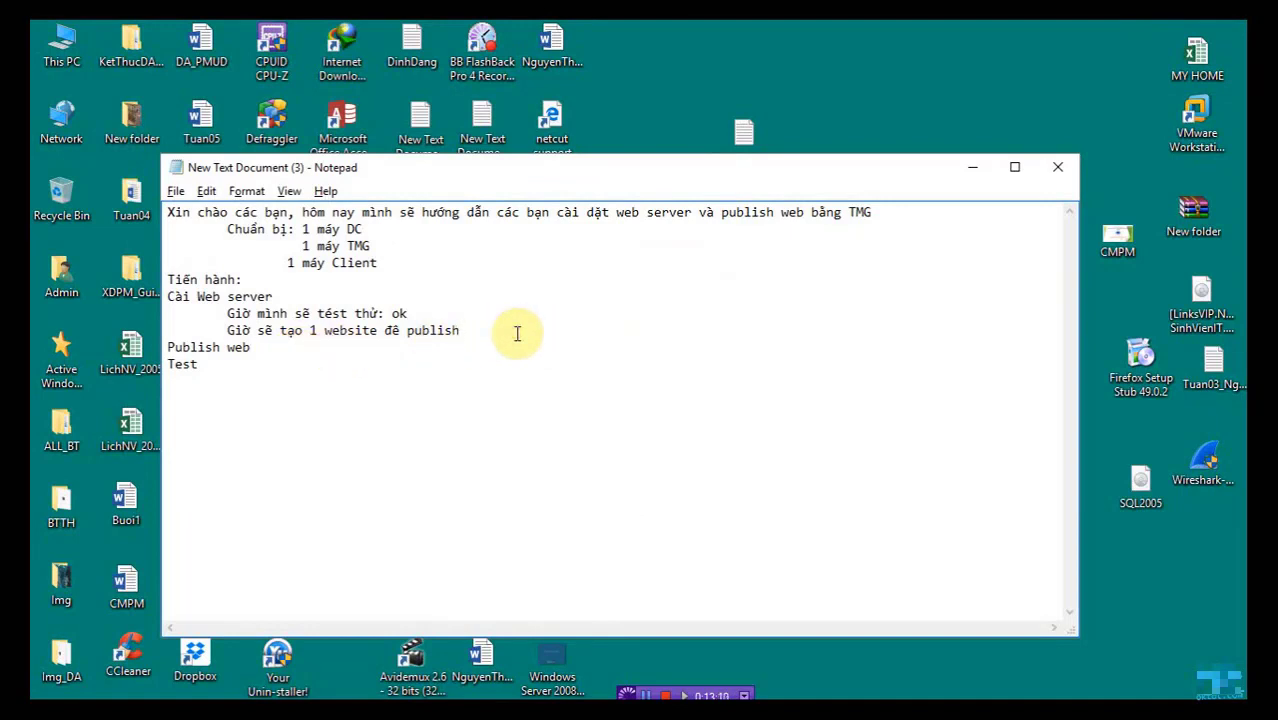
pyautogui.write('..đã có ưe')
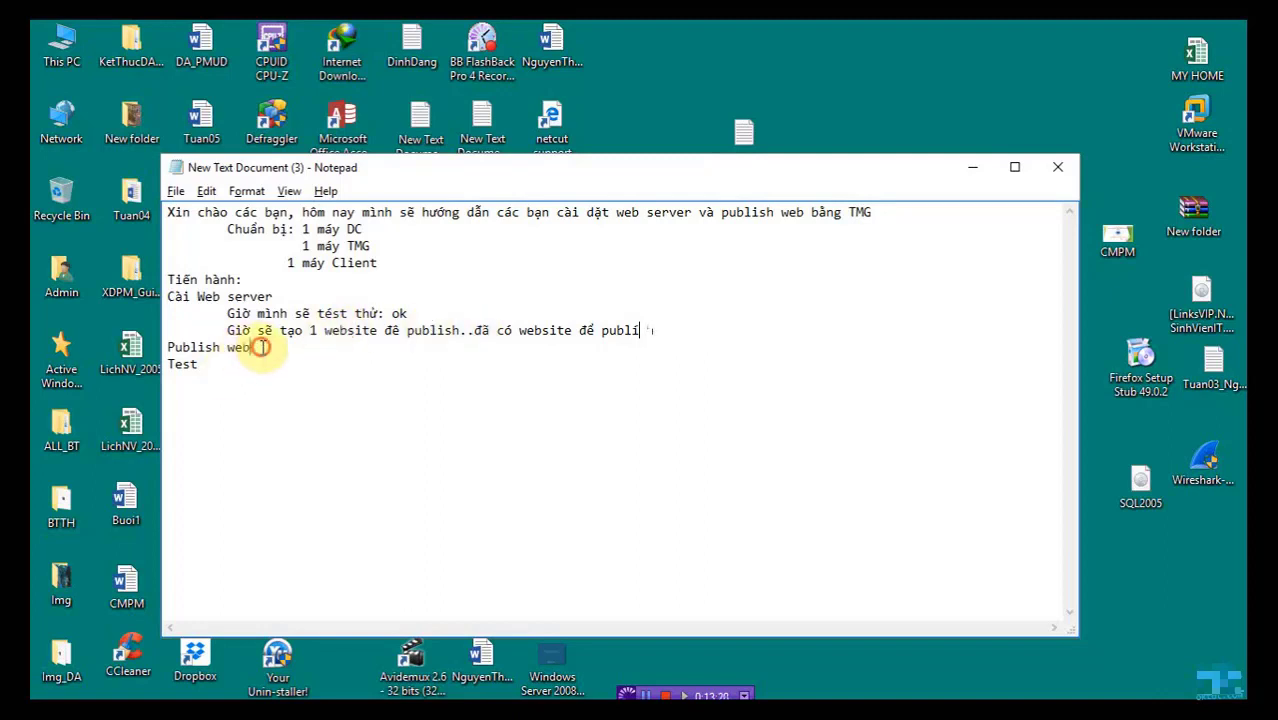
# Add the lines "Tạo rule để publish" and "NAT IP của website" under Publish web in the notes.
pyautogui.moveTo(259, 350); pyautogui.dragTo(177, 350)
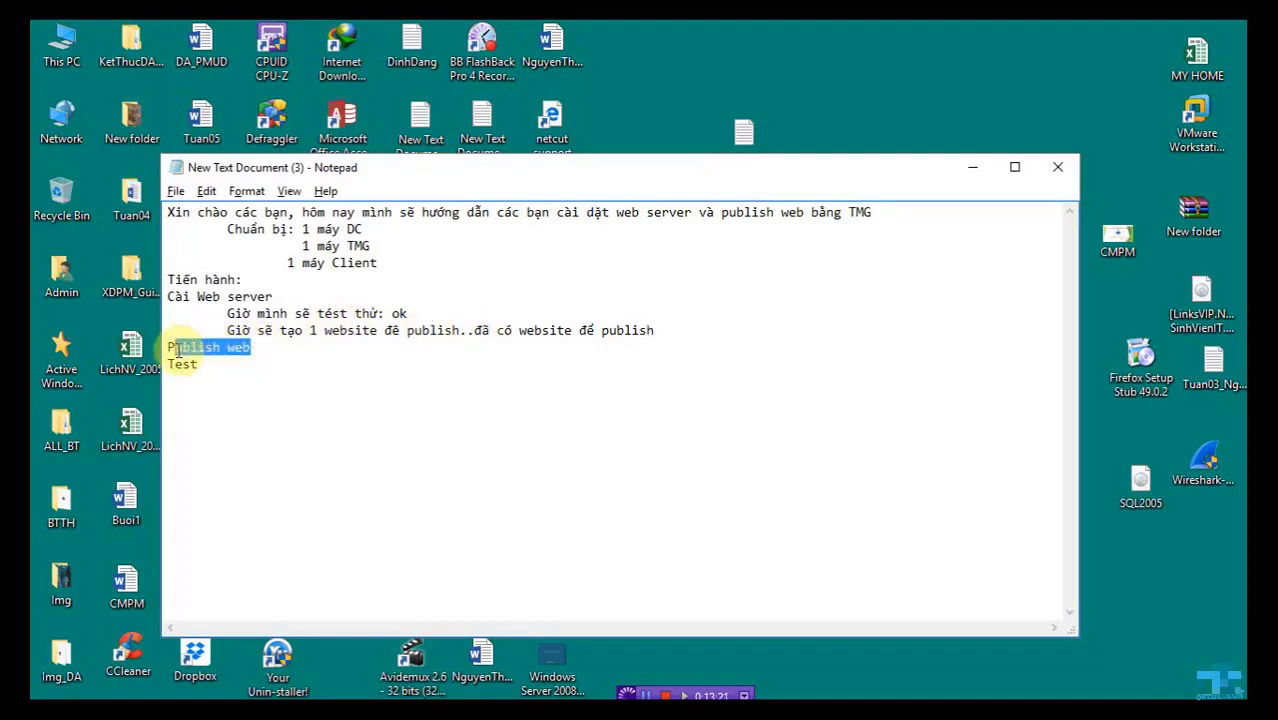
pyautogui.click(256, 347)
pyautogui.press('Return')
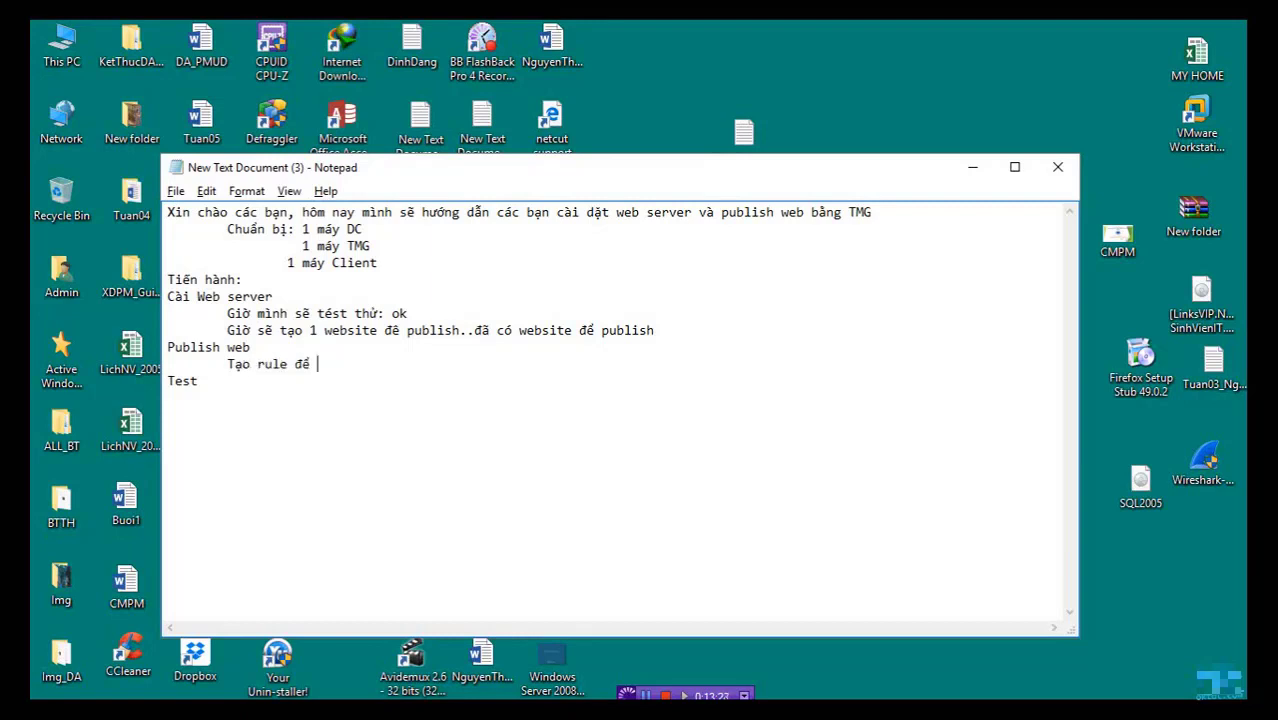
pyautogui.write('publish')
pyautogui.press('Return')
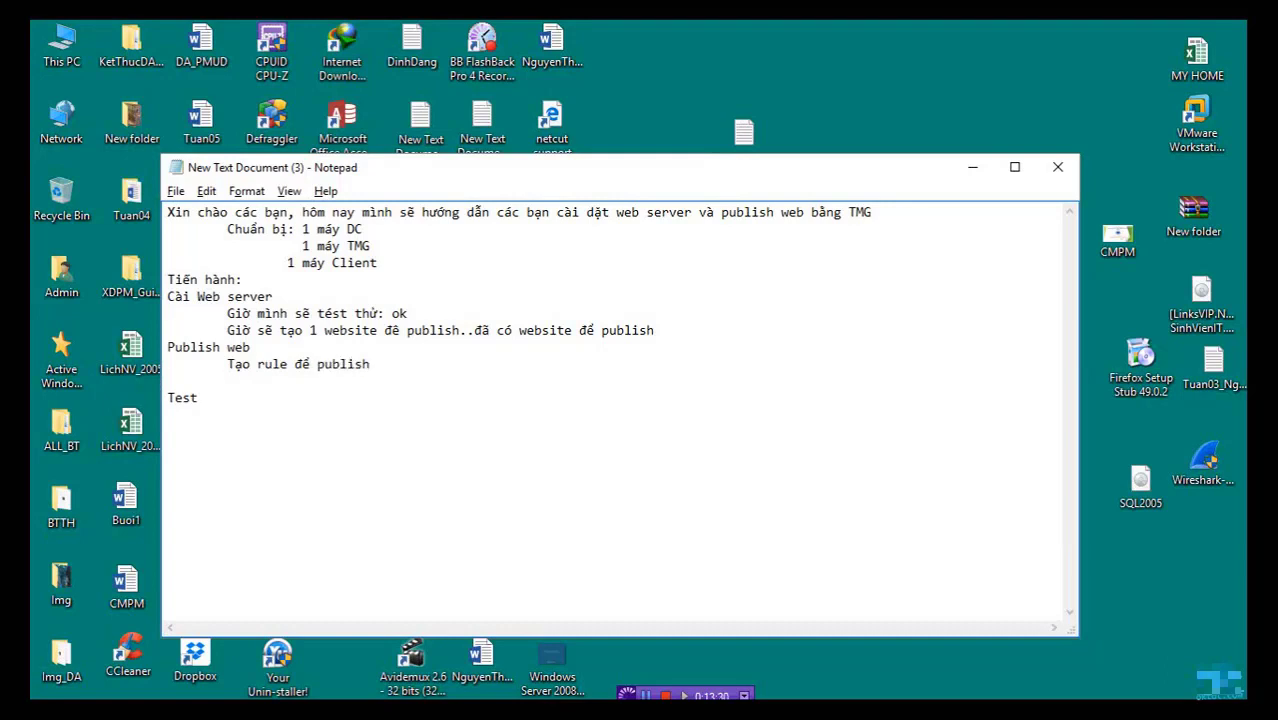
pyautogui.write('N      cuủaă')
pyautogui.press('BackSpace')
pyautogui.press('BackSpace')
pyautogui.write('website')
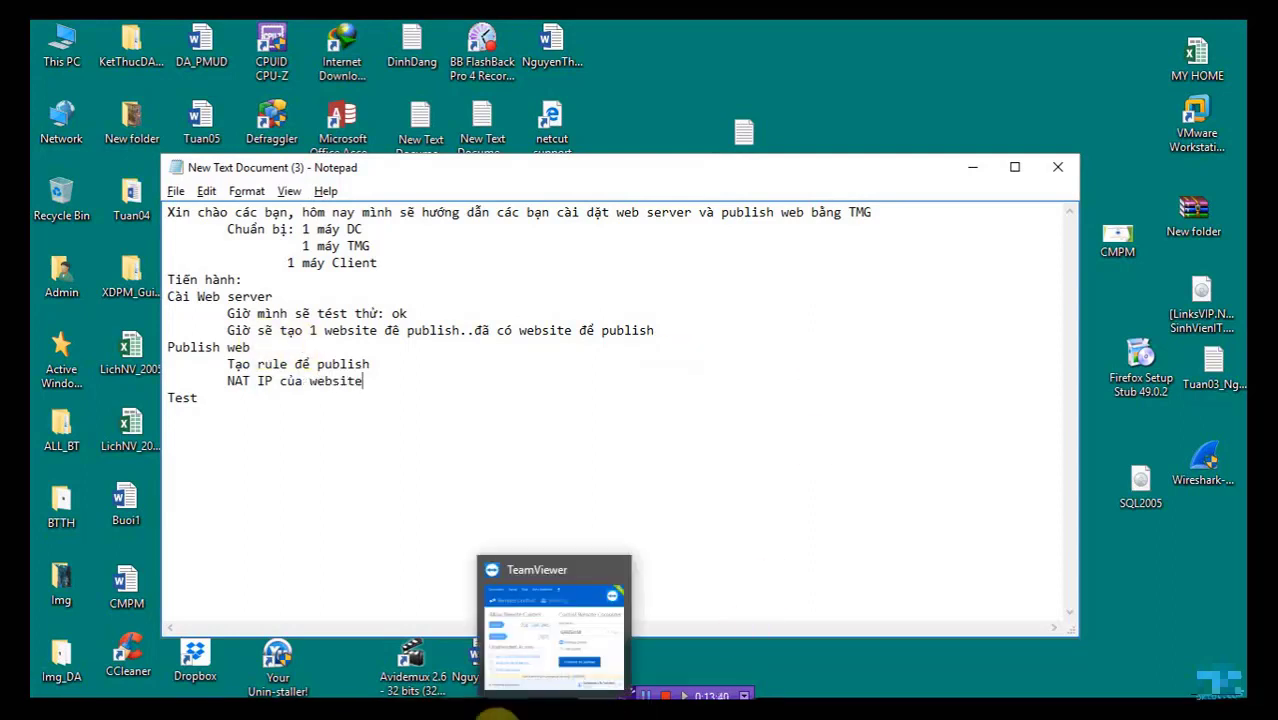
# Switch back to VMware Workstation and close the hieuhandsome folder window on the domain controller.
pyautogui.click(495, 712)
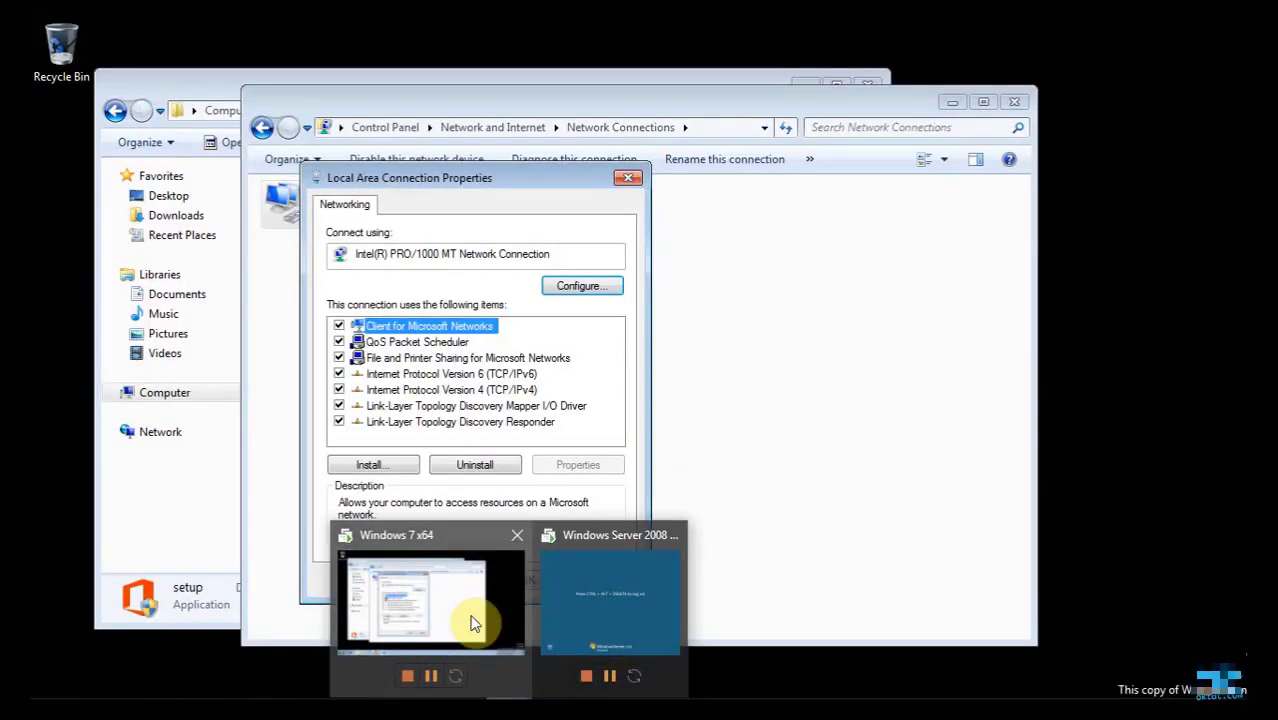
pyautogui.click(474, 624)
pyautogui.click(657, 40)
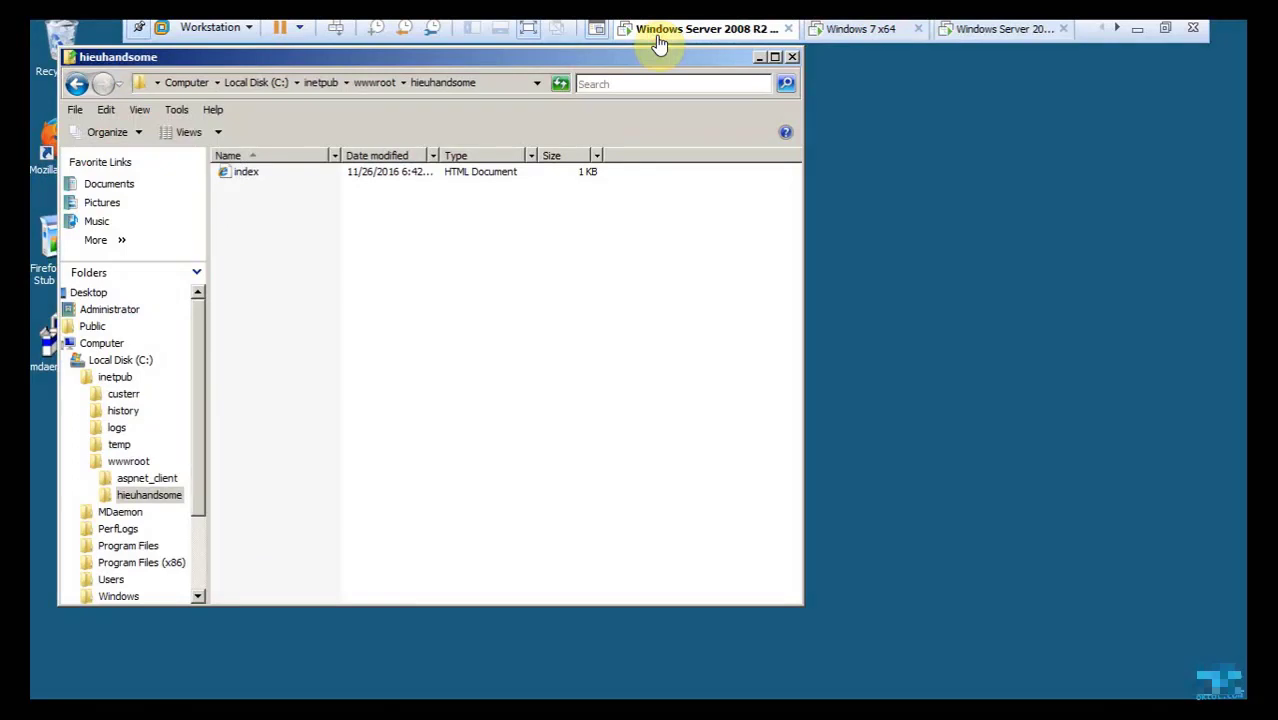
pyautogui.click(792, 57)
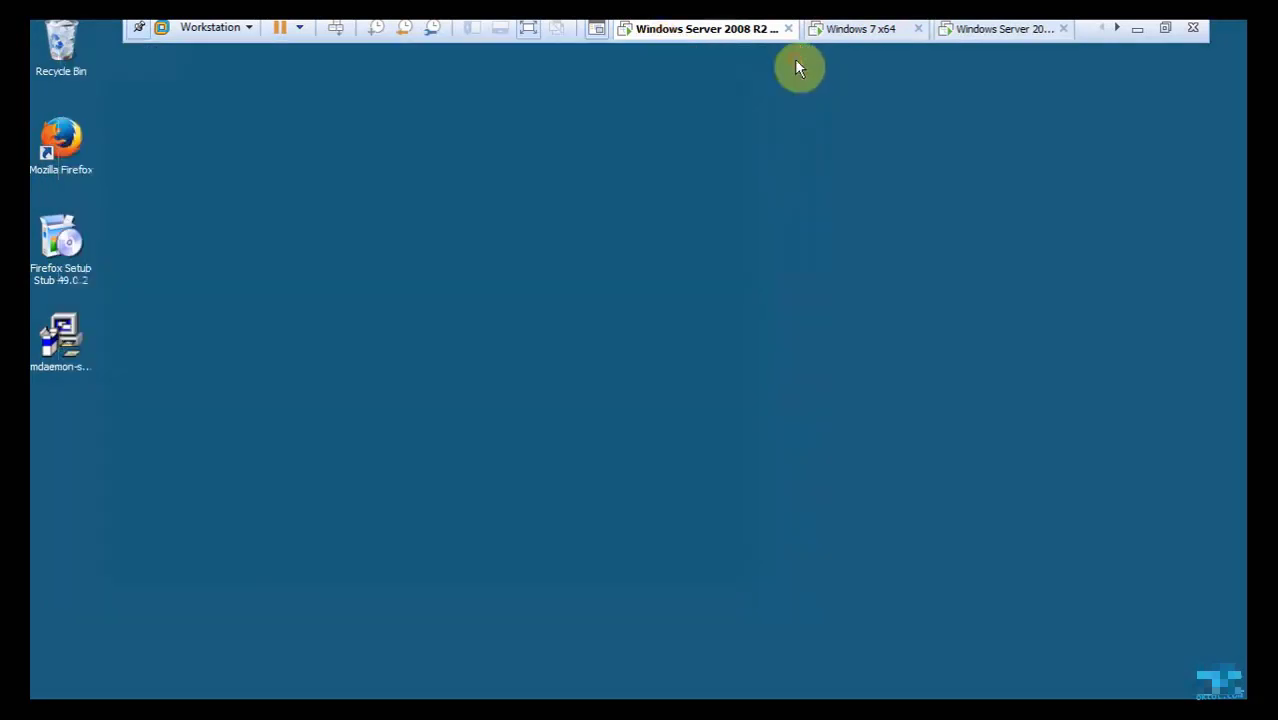
# Switch to the TMG virtual machine and enter the Administrator account password to log on.
pyautogui.click(985, 32)
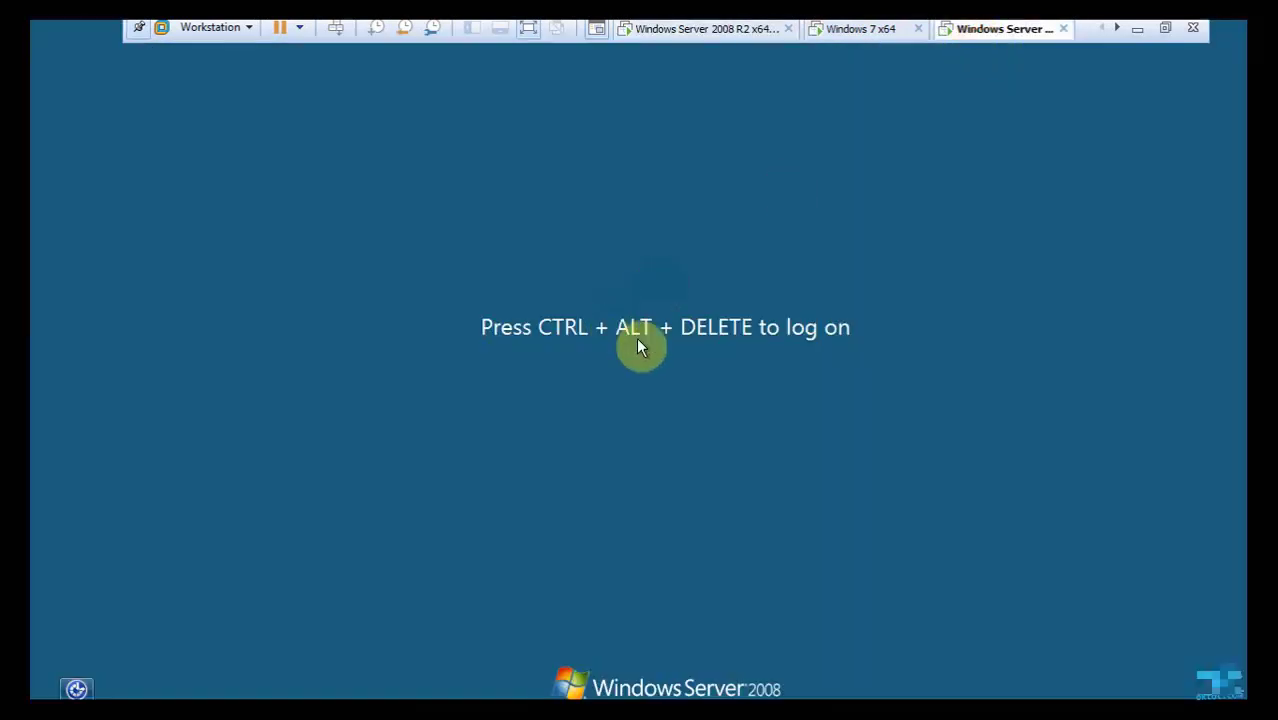
pyautogui.press('ctrl+alt+Insert')
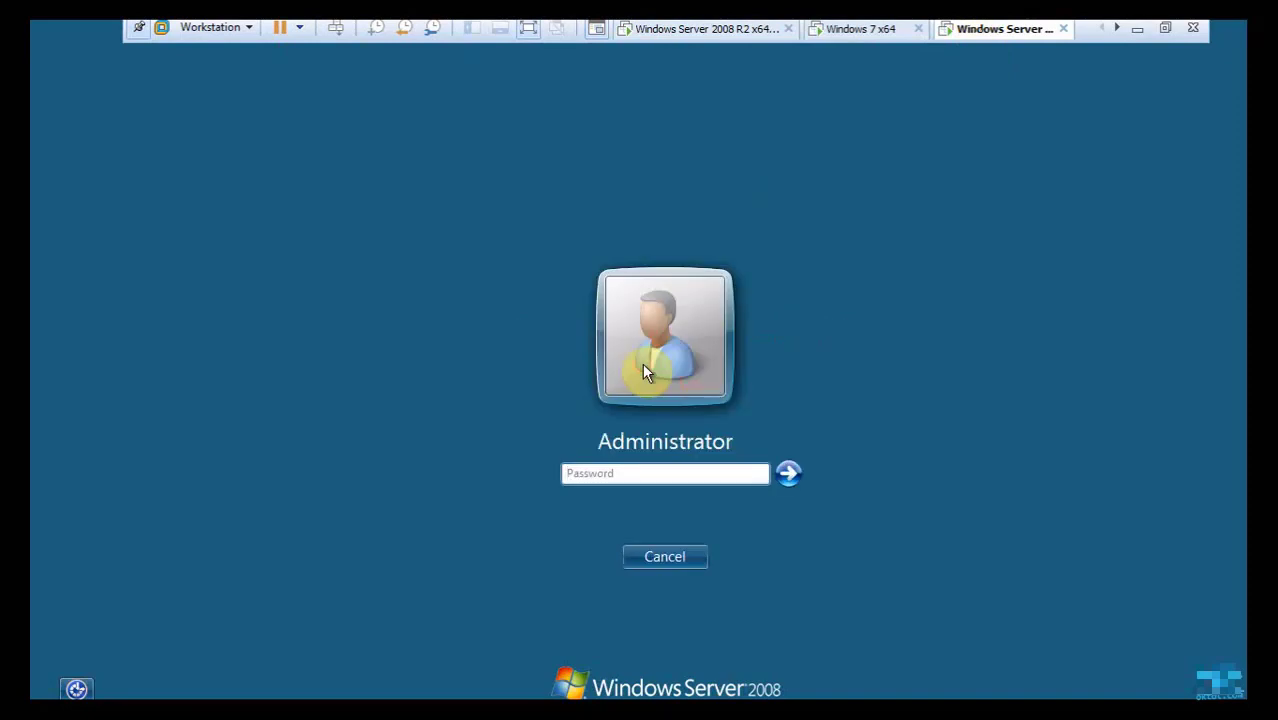
pyautogui.write('•••••••••••')
pyautogui.press('BackSpace')
pyautogui.press('BackSpace')
pyautogui.press('BackSpace')
pyautogui.press('BackSpace')
pyautogui.press('BackSpace')
pyautogui.press('BackSpace')
pyautogui.press('BackSpace')
pyautogui.press('BackSpace')
pyautogui.press('BackSpace')
pyautogui.press('BackSpace')
pyautogui.press('BackSpace')
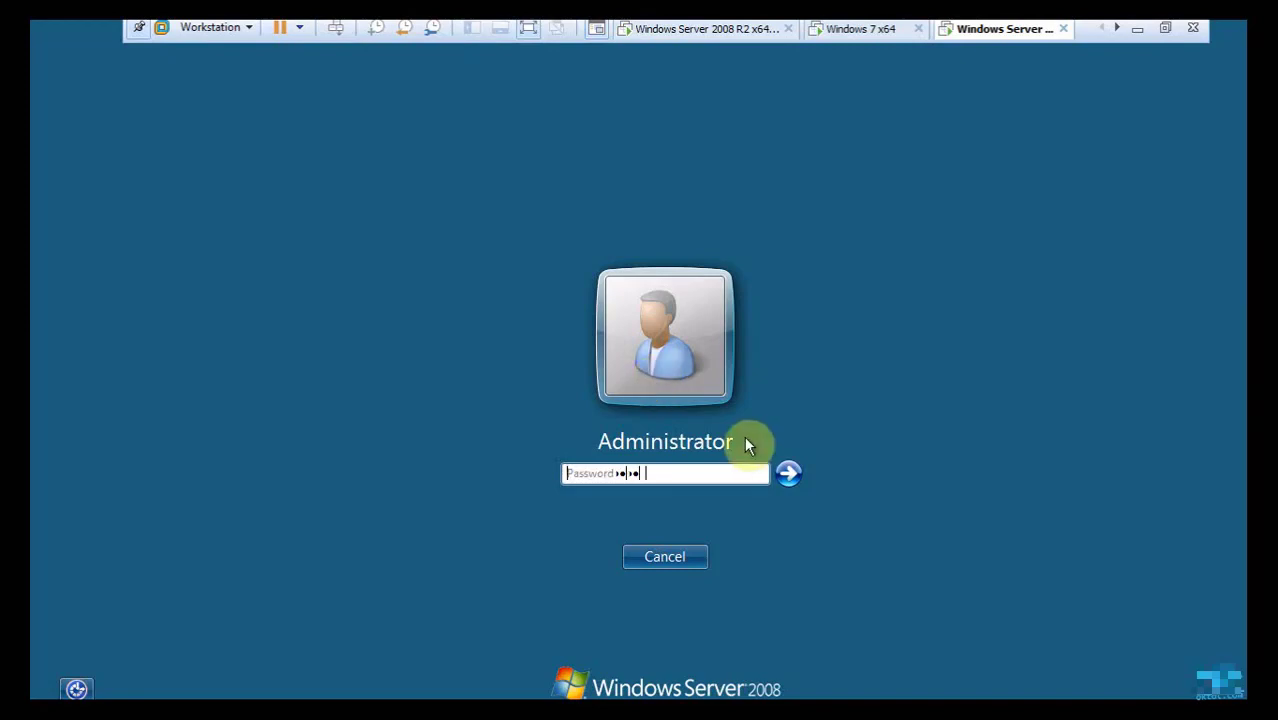
# Consult the rule creation line in the notes, return to the TMG server and start a new Web Site Publishing Rule under Firewall Policy.
pyautogui.click(1131, 33)
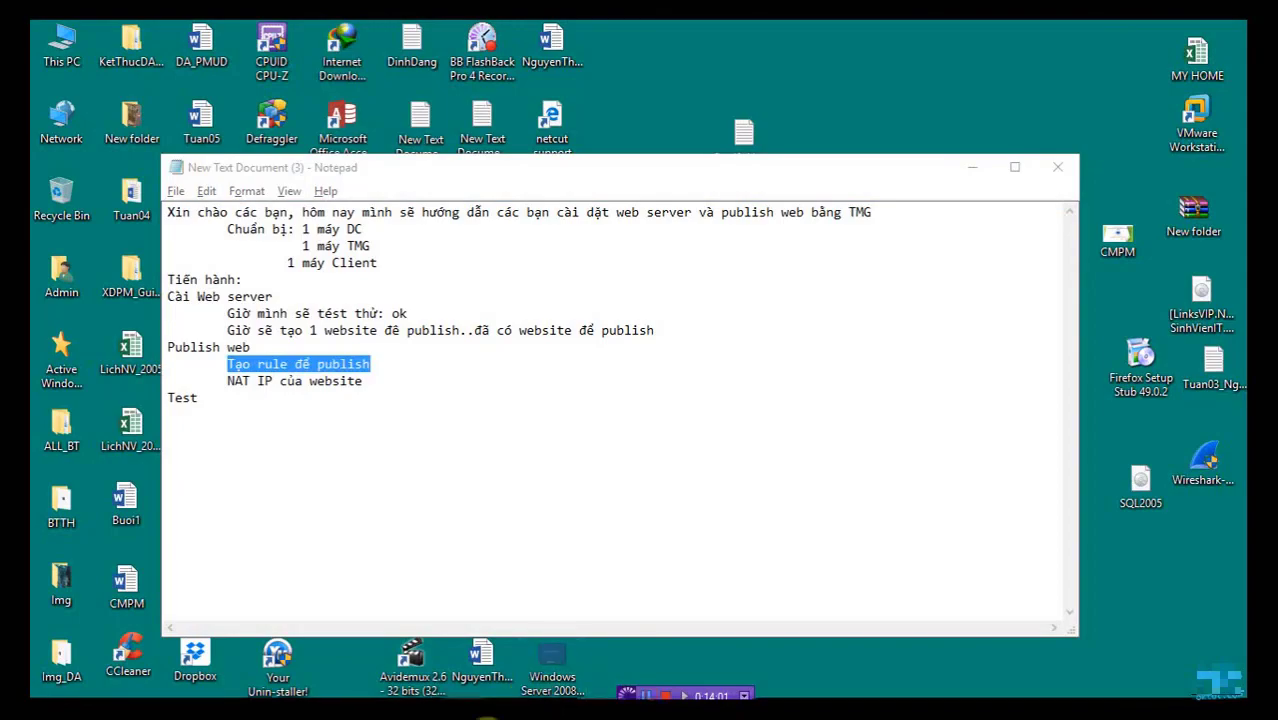
pyautogui.moveTo(508, 705)
pyautogui.click(576, 614)
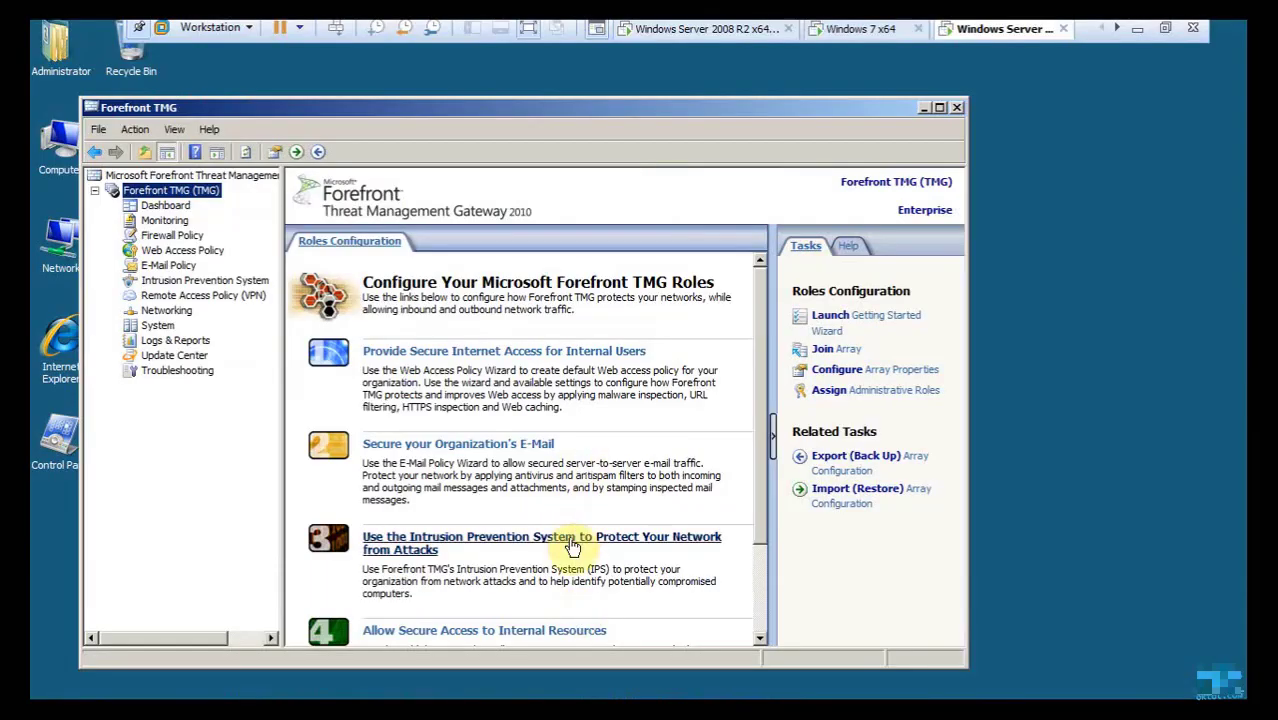
pyautogui.click(166, 238)
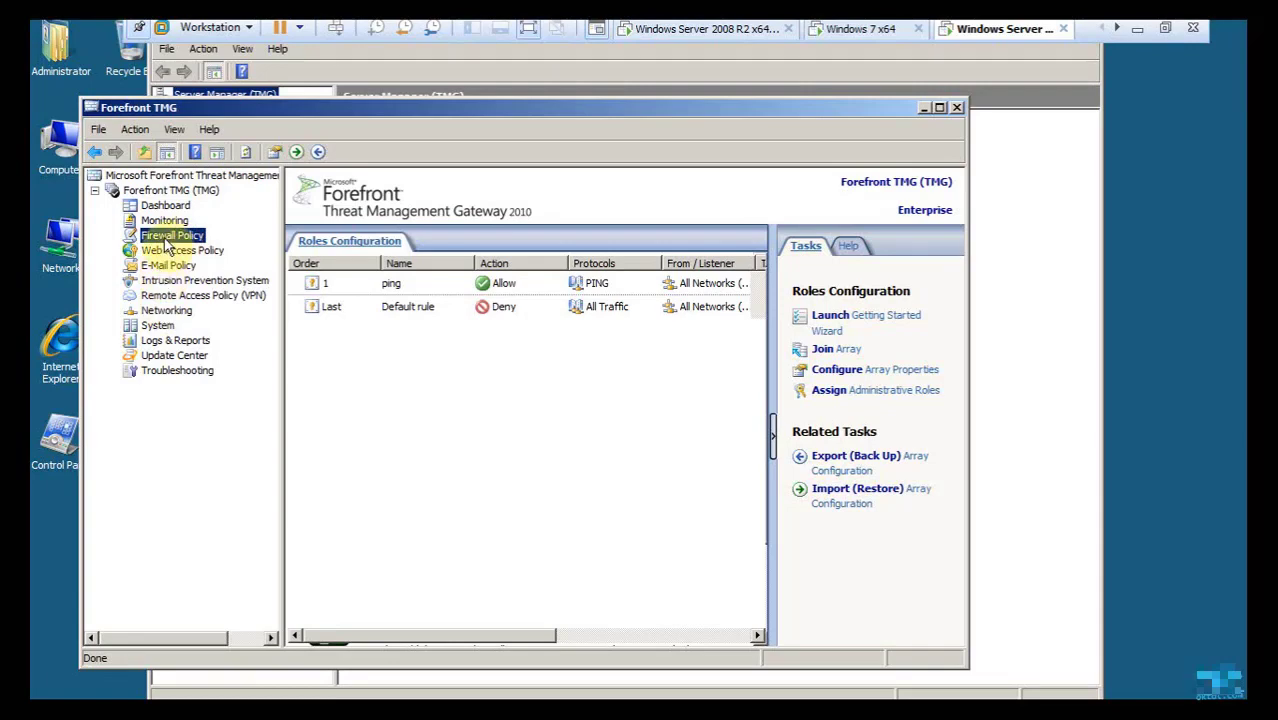
pyautogui.rightClick(170, 236)
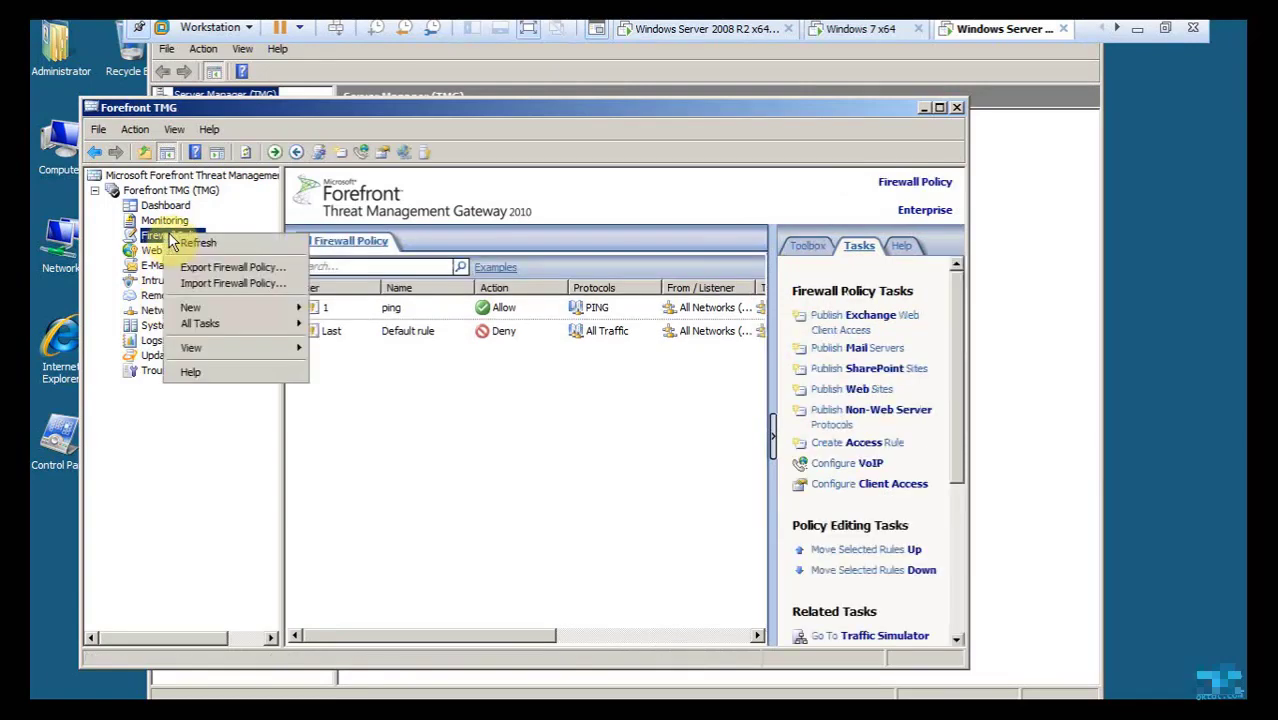
pyautogui.moveTo(199, 310)
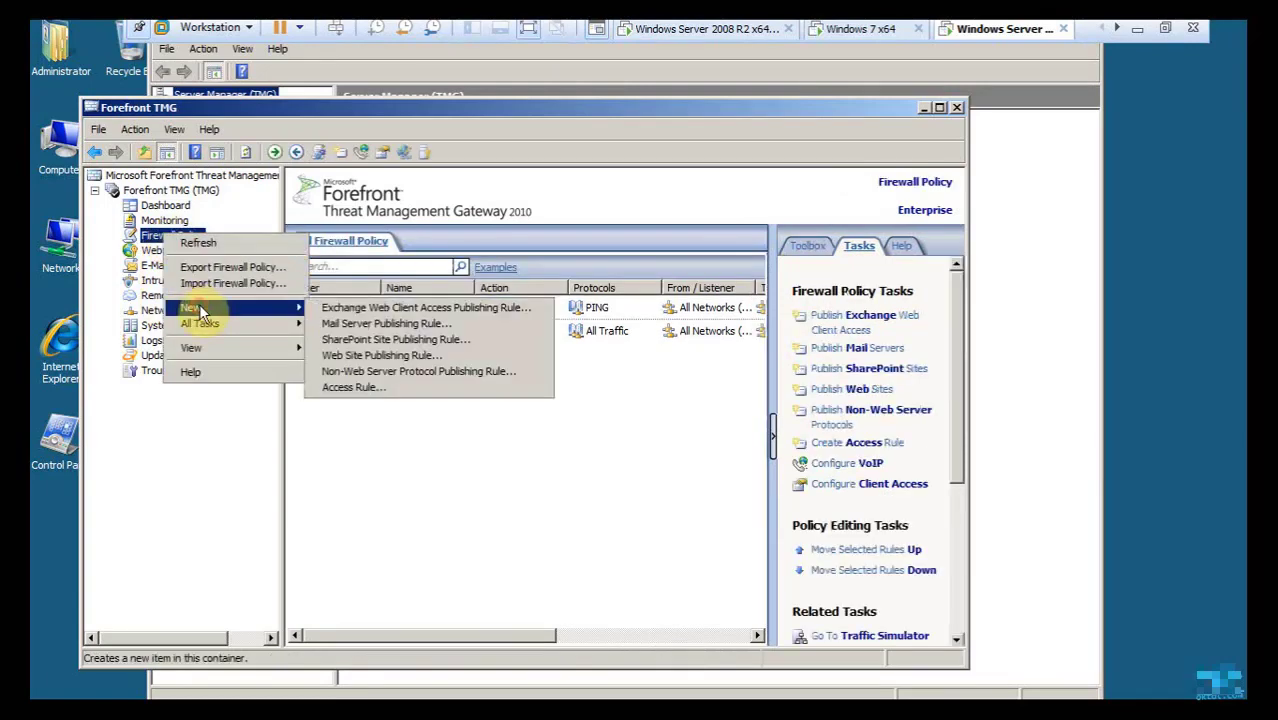
pyautogui.click(354, 355)
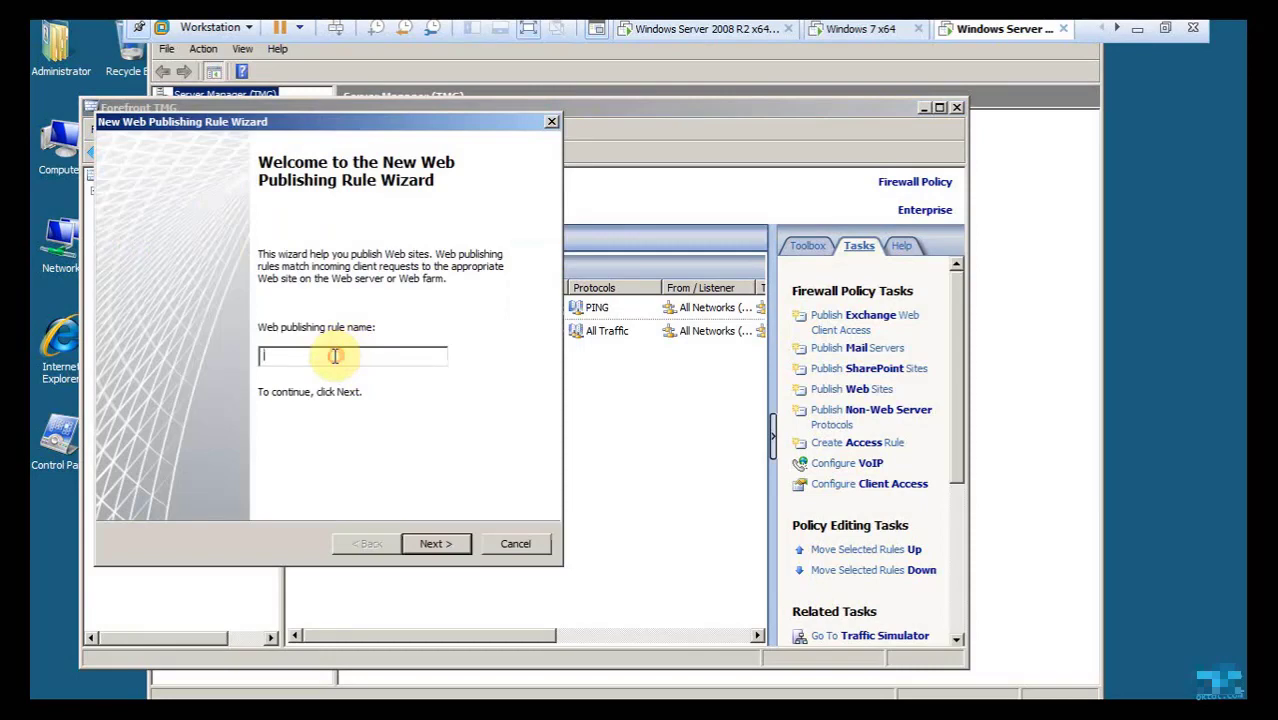
# Name the web publishing rule after publishing the site and accept Allow as its action.
pyautogui.write('publis')
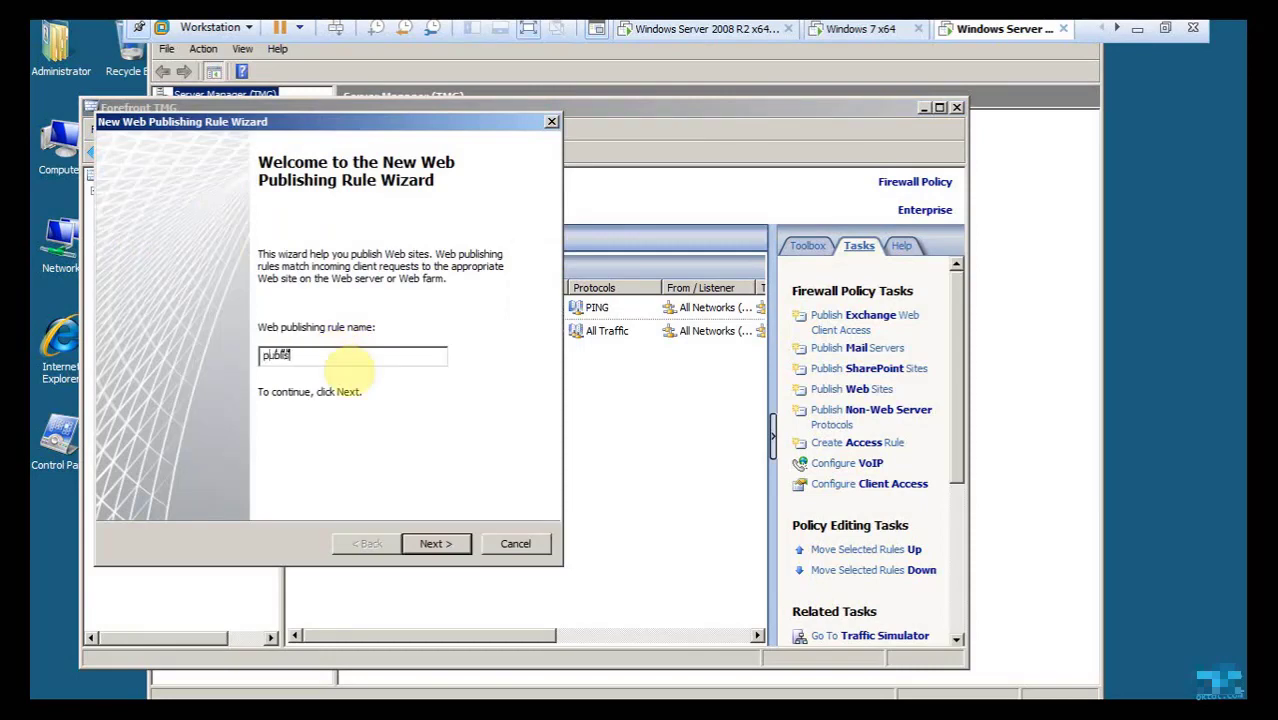
pyautogui.write('h b')
pyautogui.write('site')
pyautogui.click(450, 545)
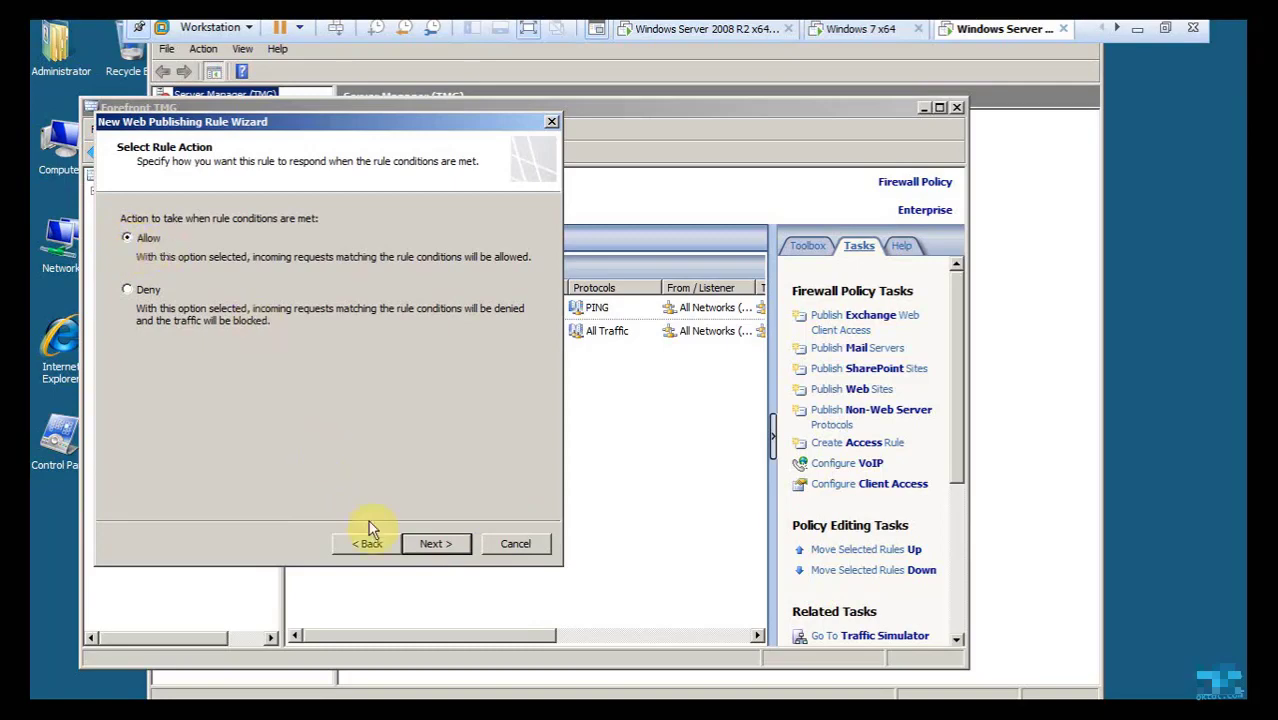
pyautogui.click(434, 546)
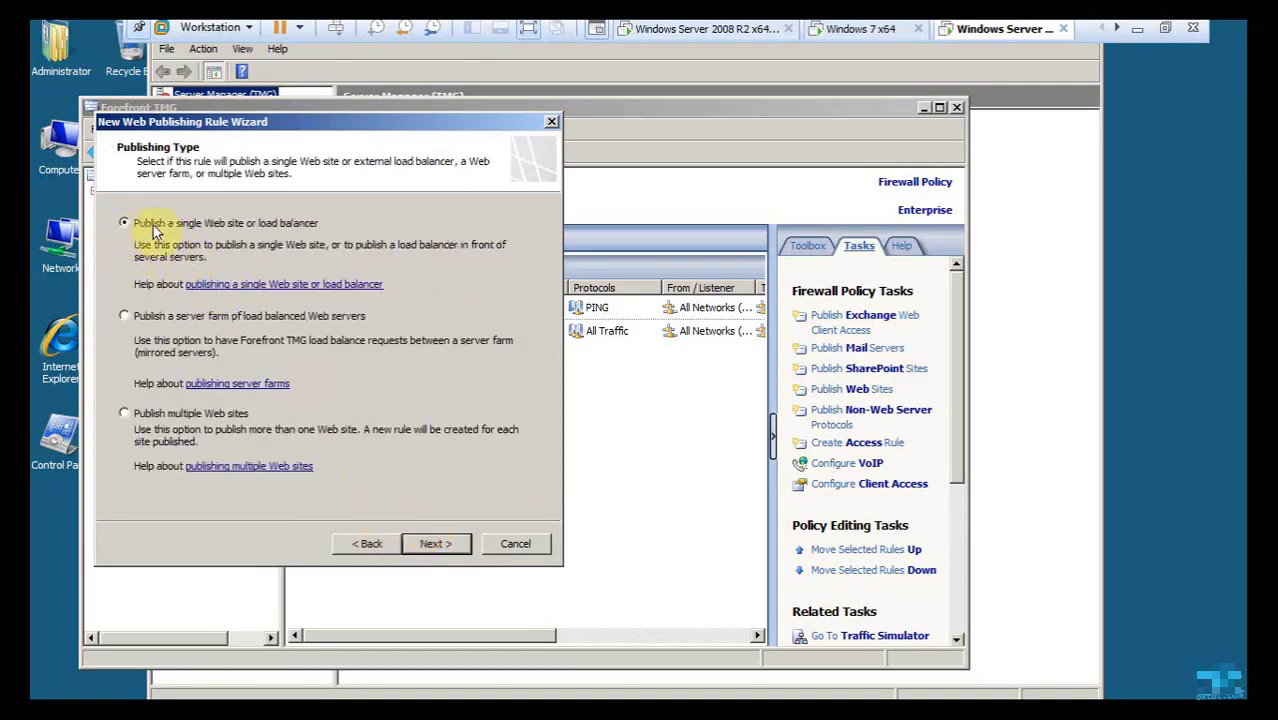
# Choose to publish a single Web site or load balancer and use non-secured connections to the published Web server.
pyautogui.click(1136, 36)
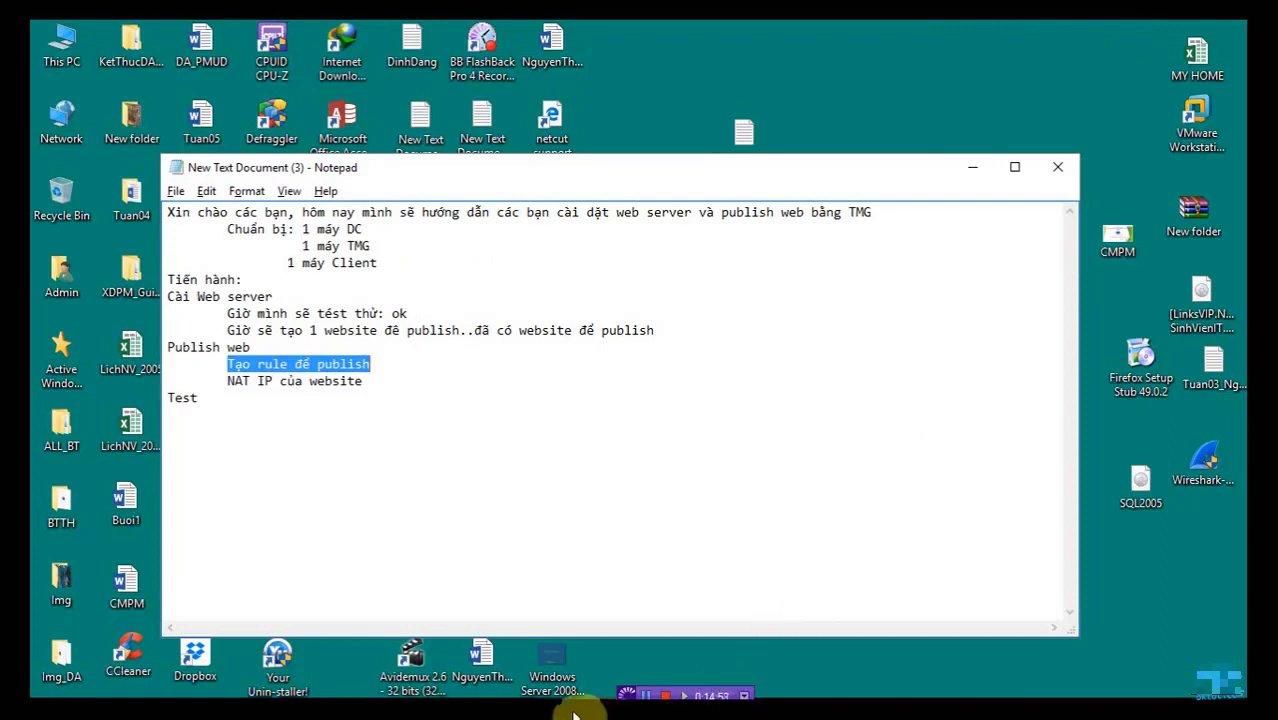
pyautogui.moveTo(507, 712)
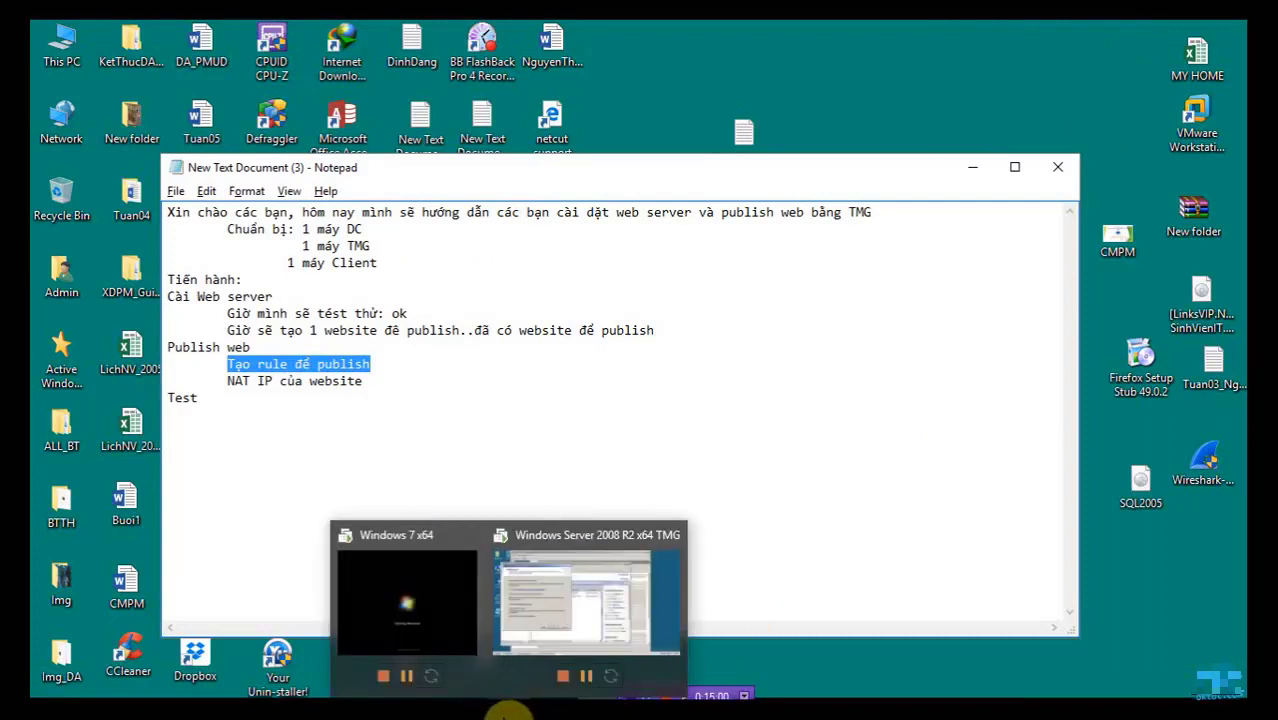
pyautogui.click(538, 590)
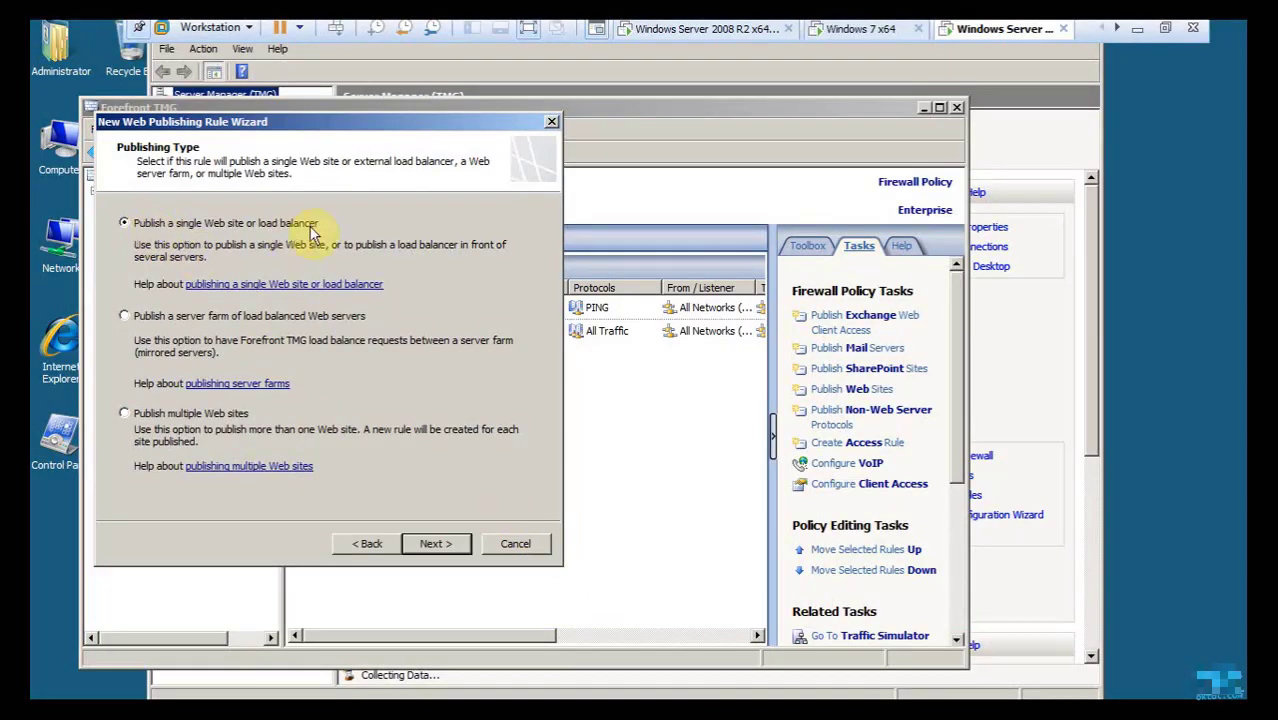
pyautogui.click(437, 548)
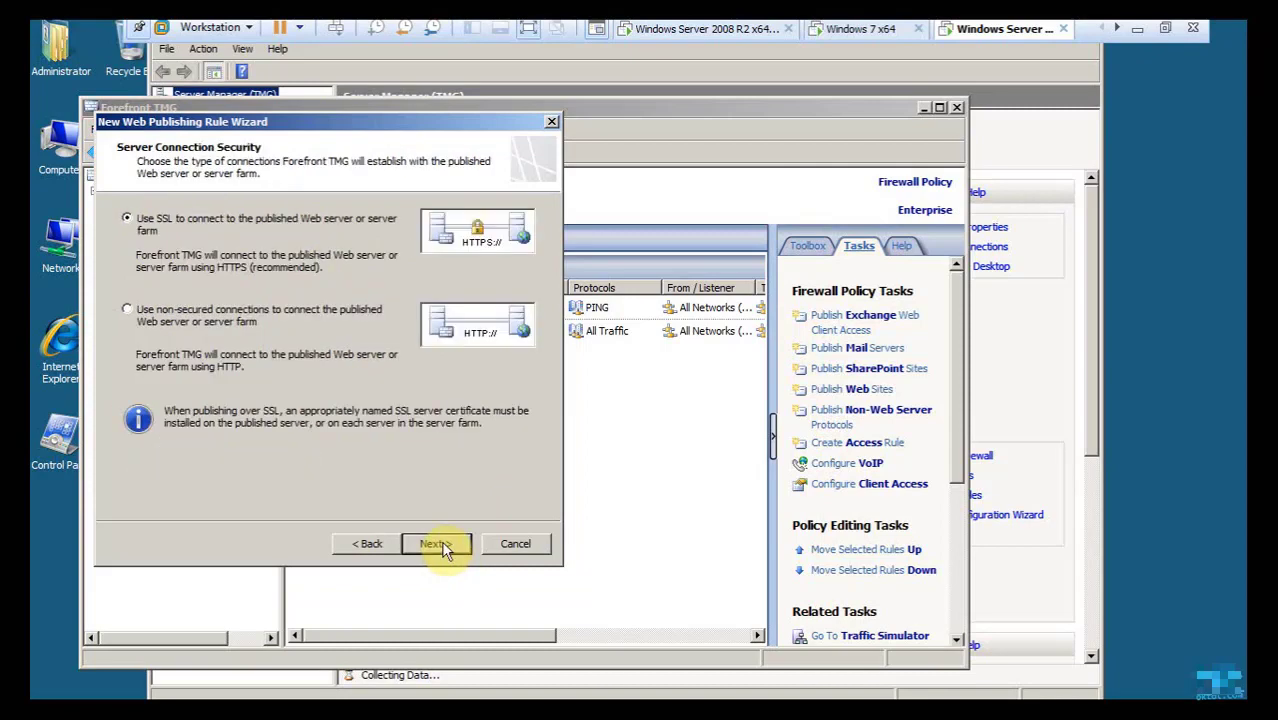
pyautogui.click(127, 311)
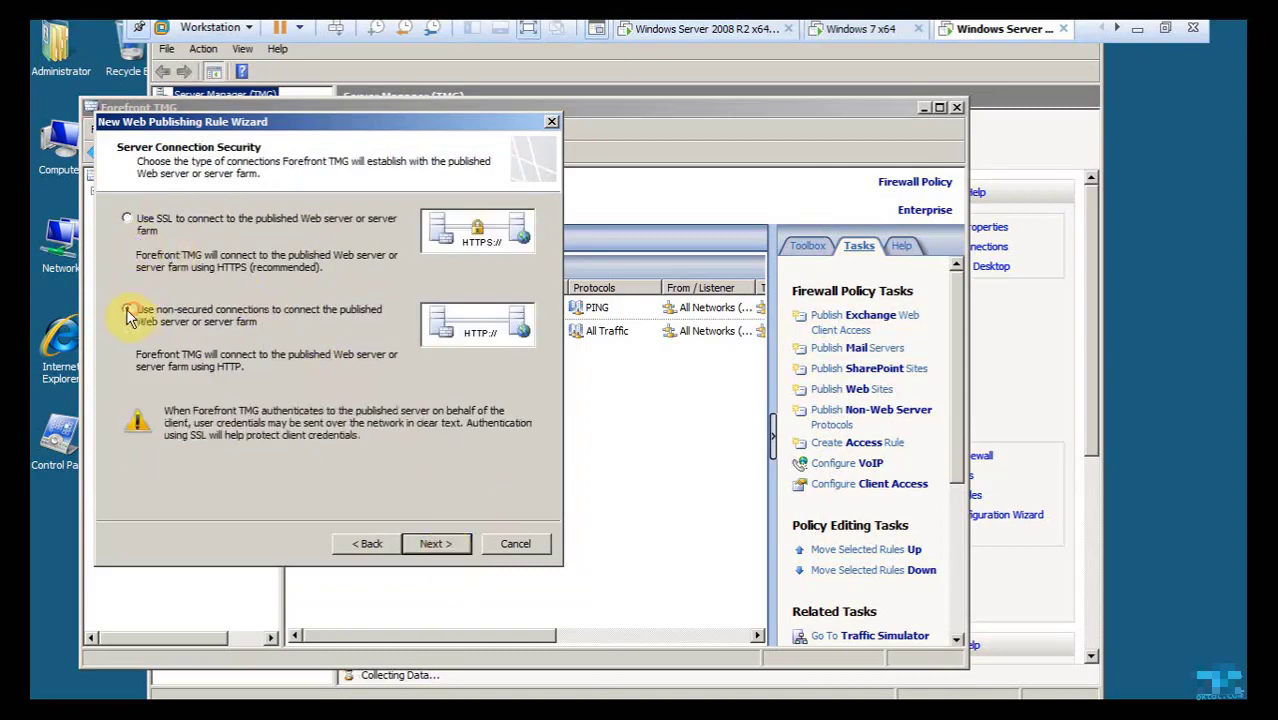
pyautogui.click(437, 544)
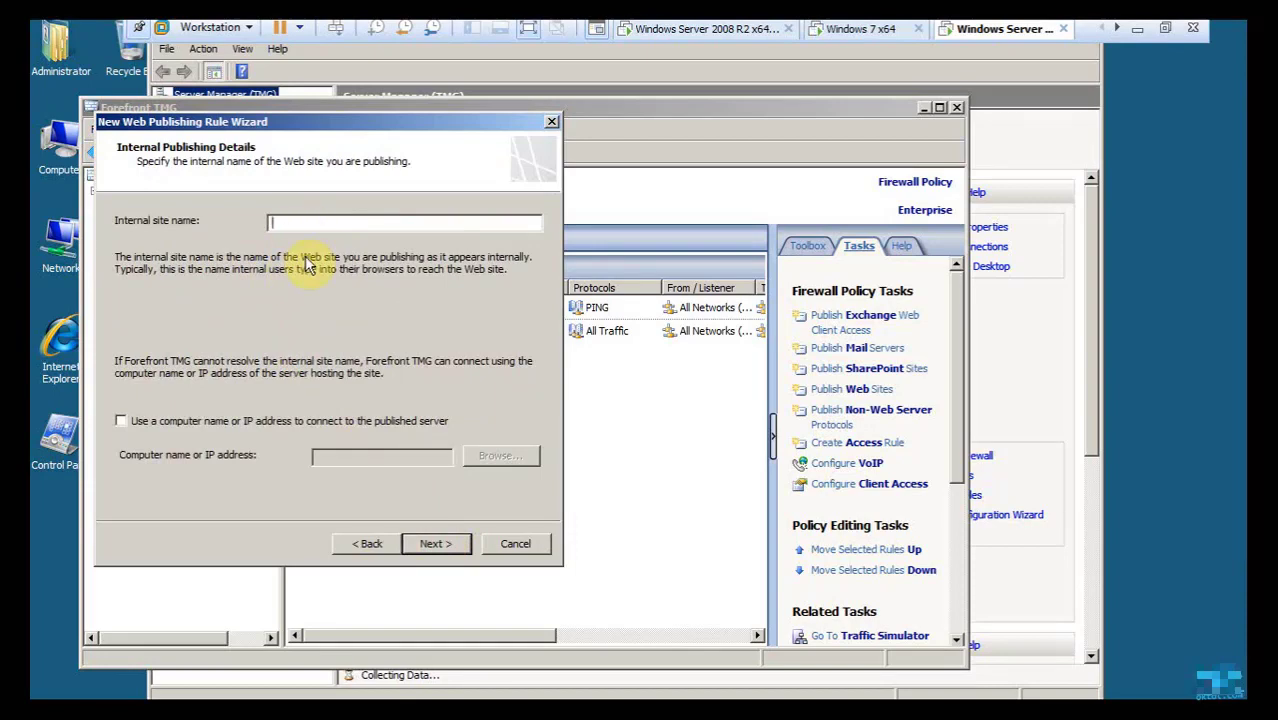
# Set the internal site name to the website's domain, connect to the published server at 192.168.1.2 and leave the path empty.
pyautogui.write('hieunguyen.com')
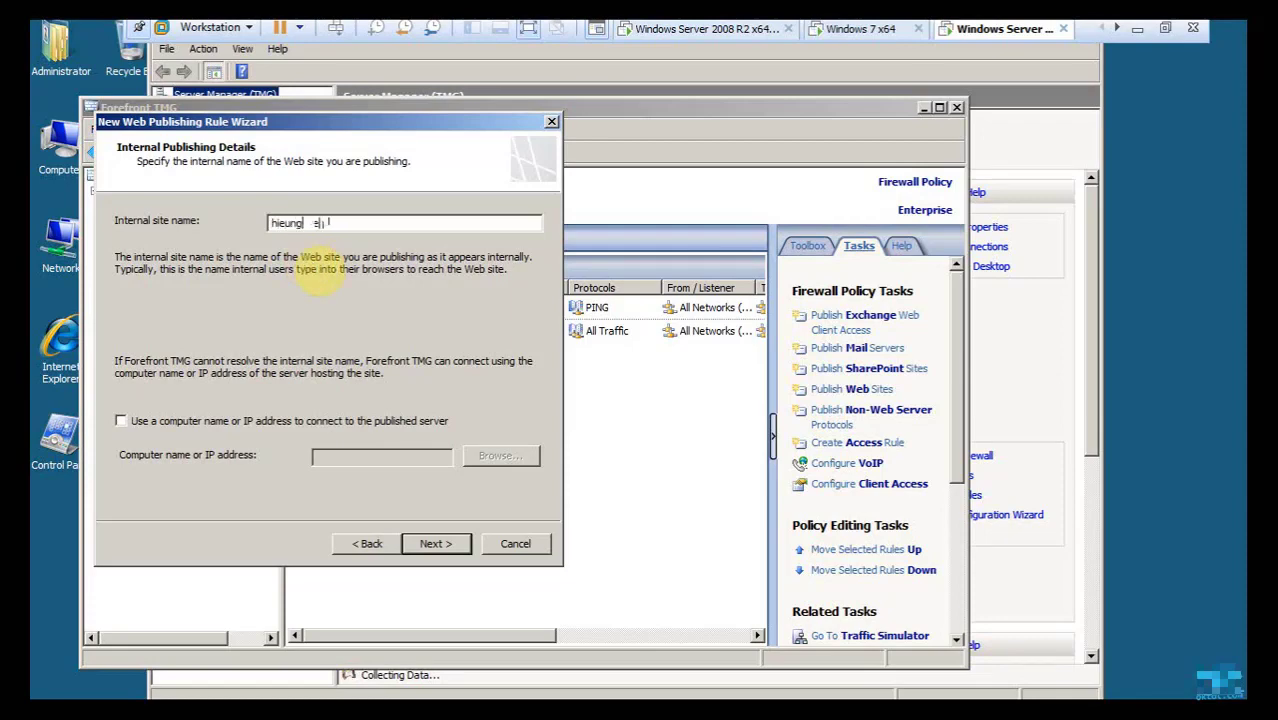
pyautogui.click(212, 421)
pyautogui.click(350, 458)
pyautogui.write('192')
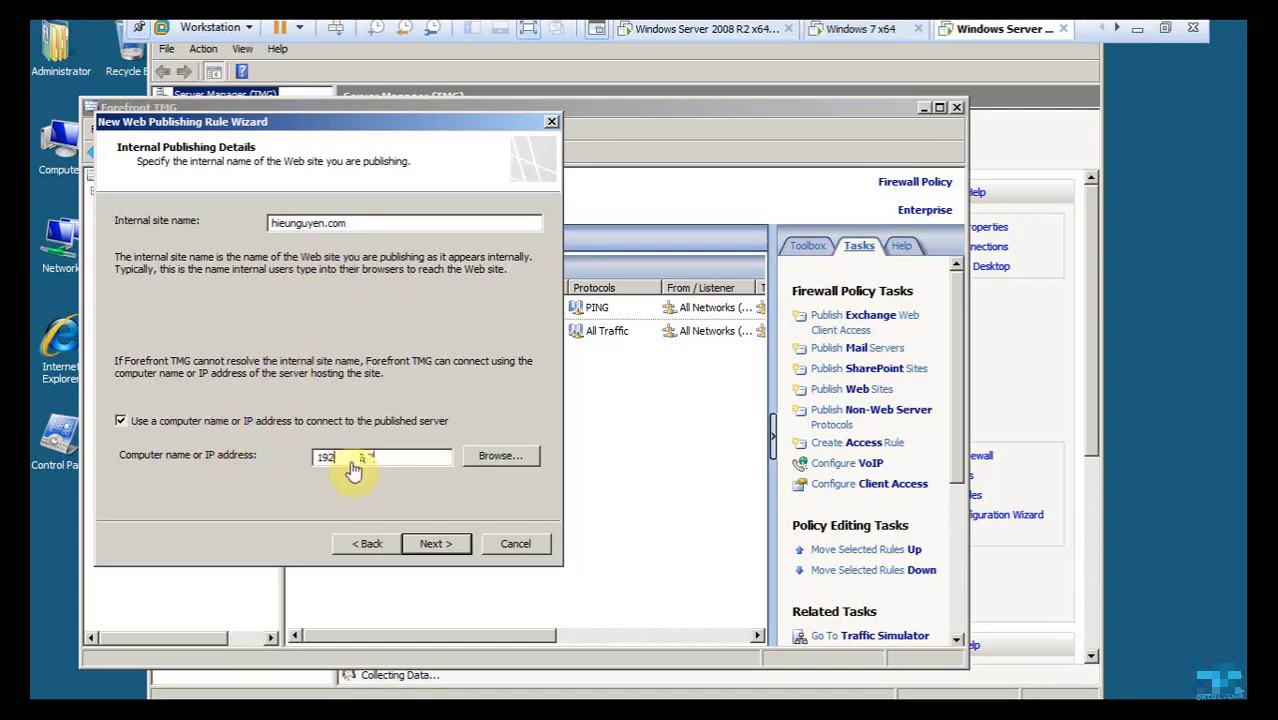
pyautogui.write('.168.1.2')
pyautogui.click(437, 543)
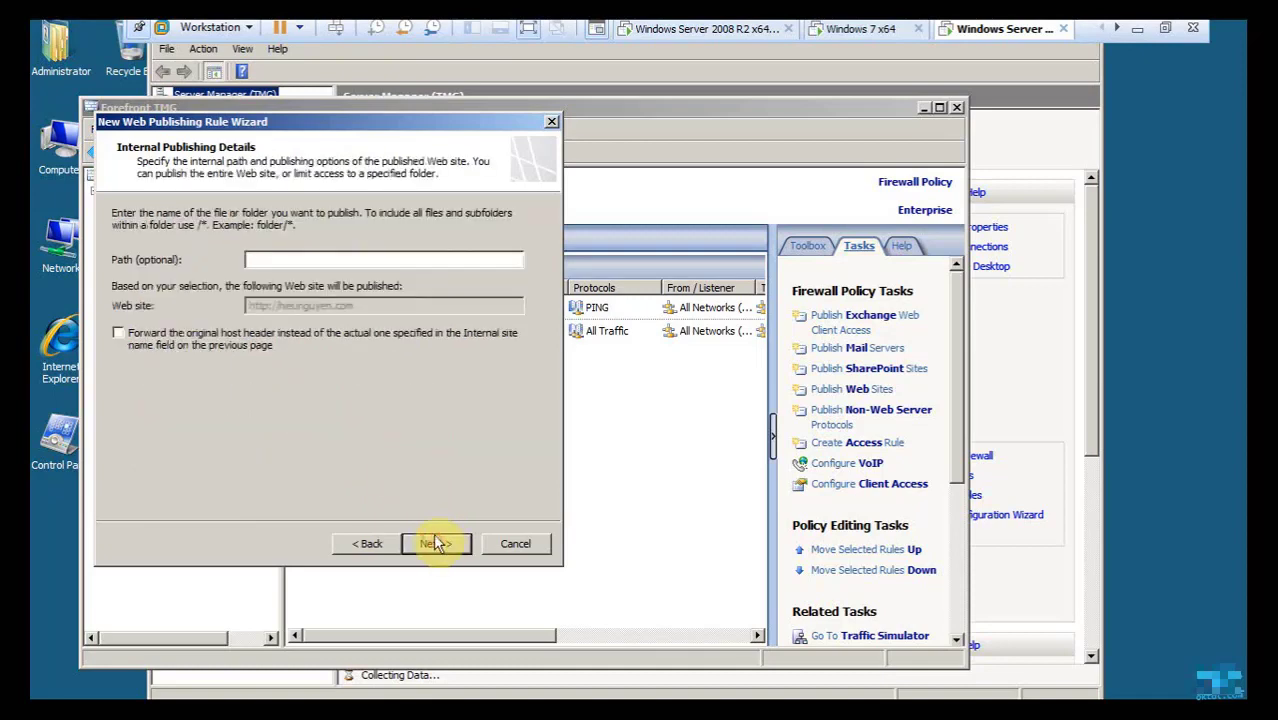
pyautogui.click(445, 546)
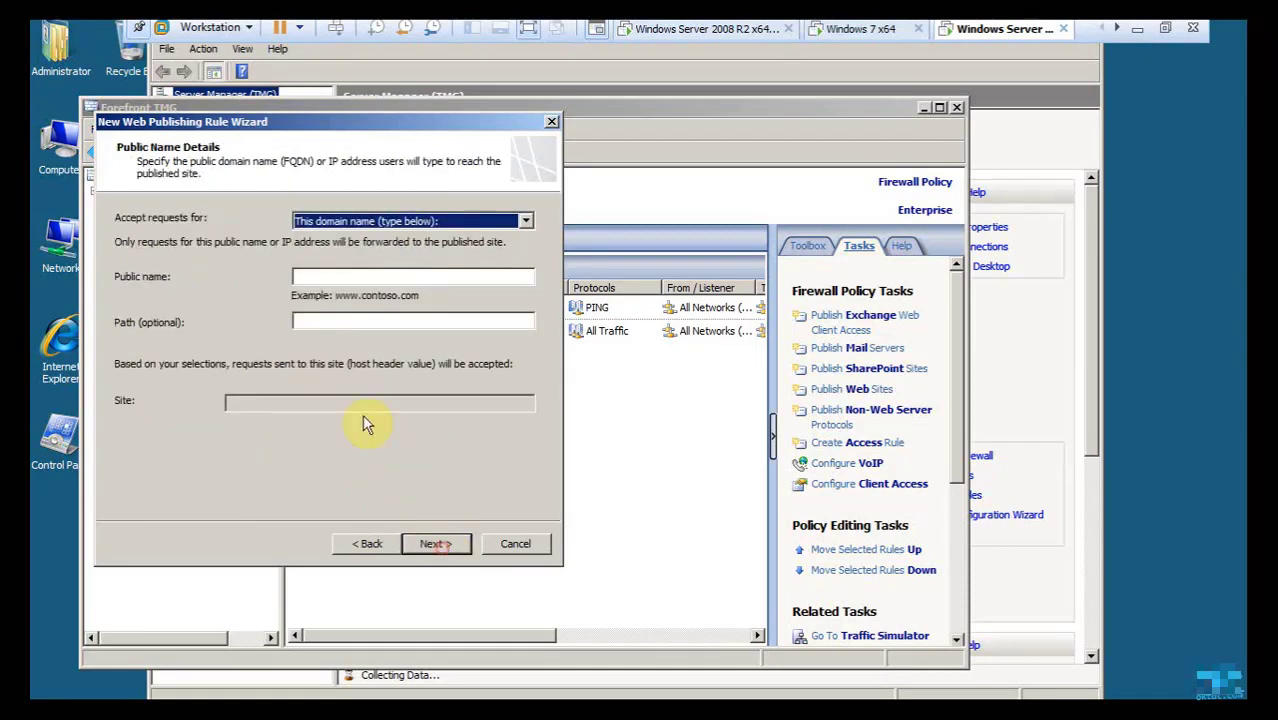
# Accept requests for the website's domain name by entering it with the www prefix as the public name.
pyautogui.click(338, 276)
pyautogui.write('h')
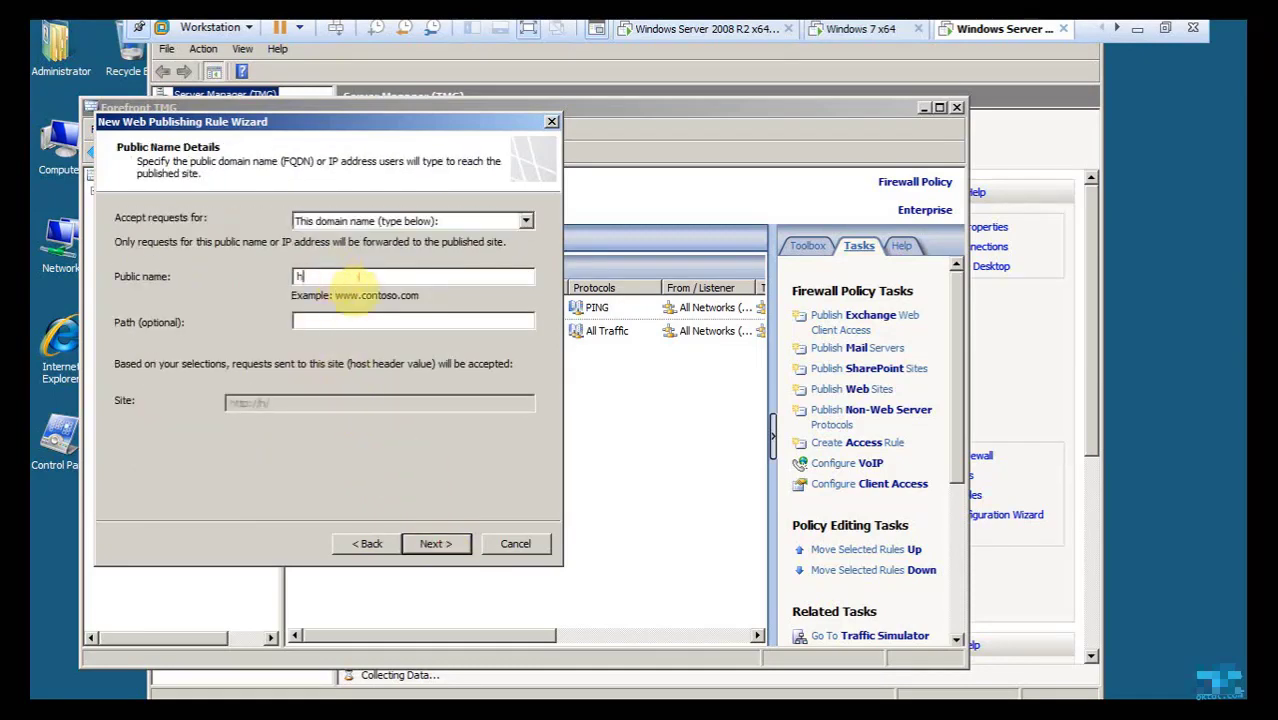
pyautogui.write('ieun')
pyautogui.press('BackSpace')
pyautogui.press('BackSpace')
pyautogui.press('BackSpace')
pyautogui.press('BackSpace')
pyautogui.press('BackSpace')
pyautogui.write('www')
pyautogui.write('w')
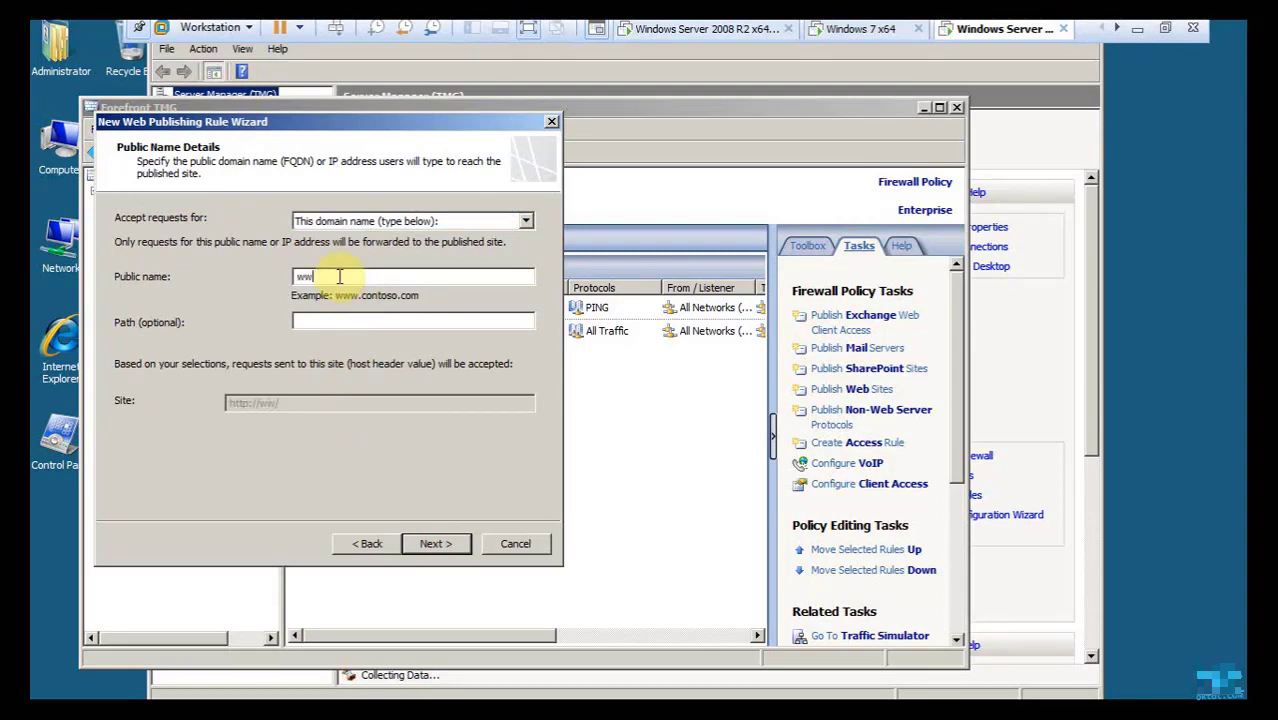
pyautogui.write('w')
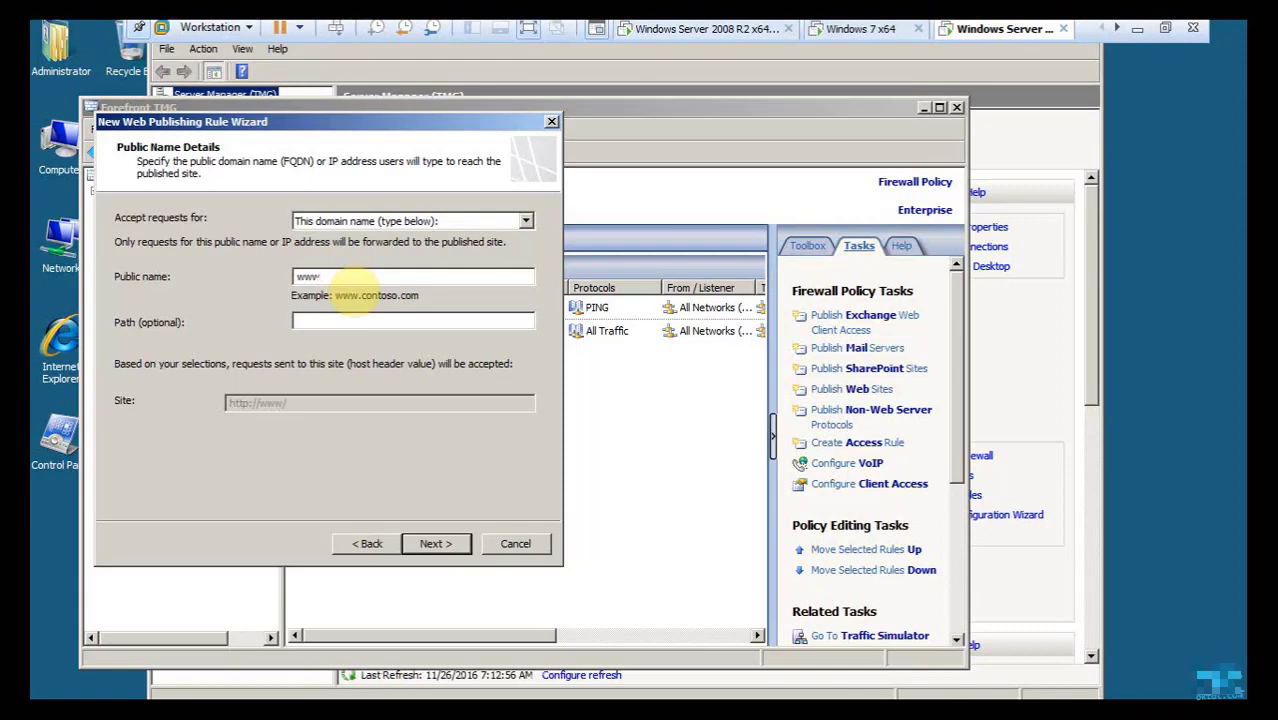
pyautogui.write('.nguy')
pyautogui.press('BackSpace')
pyautogui.press('BackSpace')
pyautogui.press('BackSpace')
pyautogui.press('BackSpace')
pyautogui.write('he.com')
pyautogui.click(436, 545)
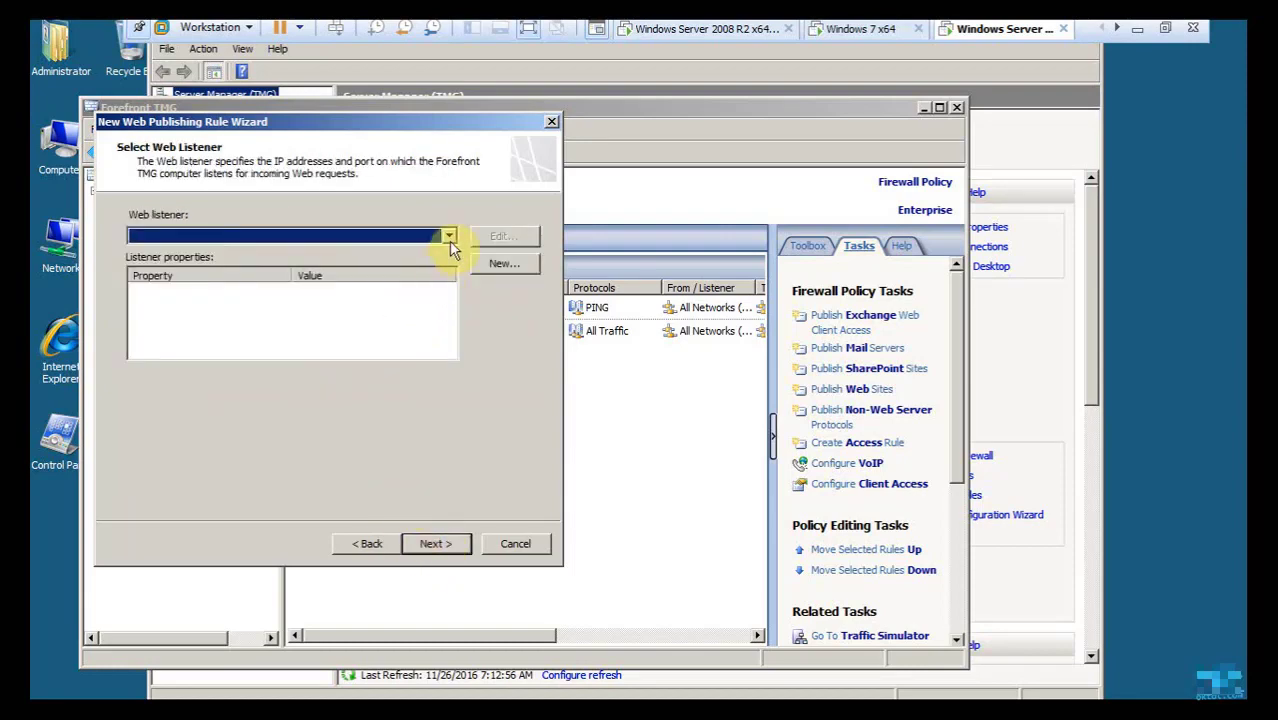
# Create a new Web listener for the publishing rule and name it listener web.
pyautogui.click(497, 264)
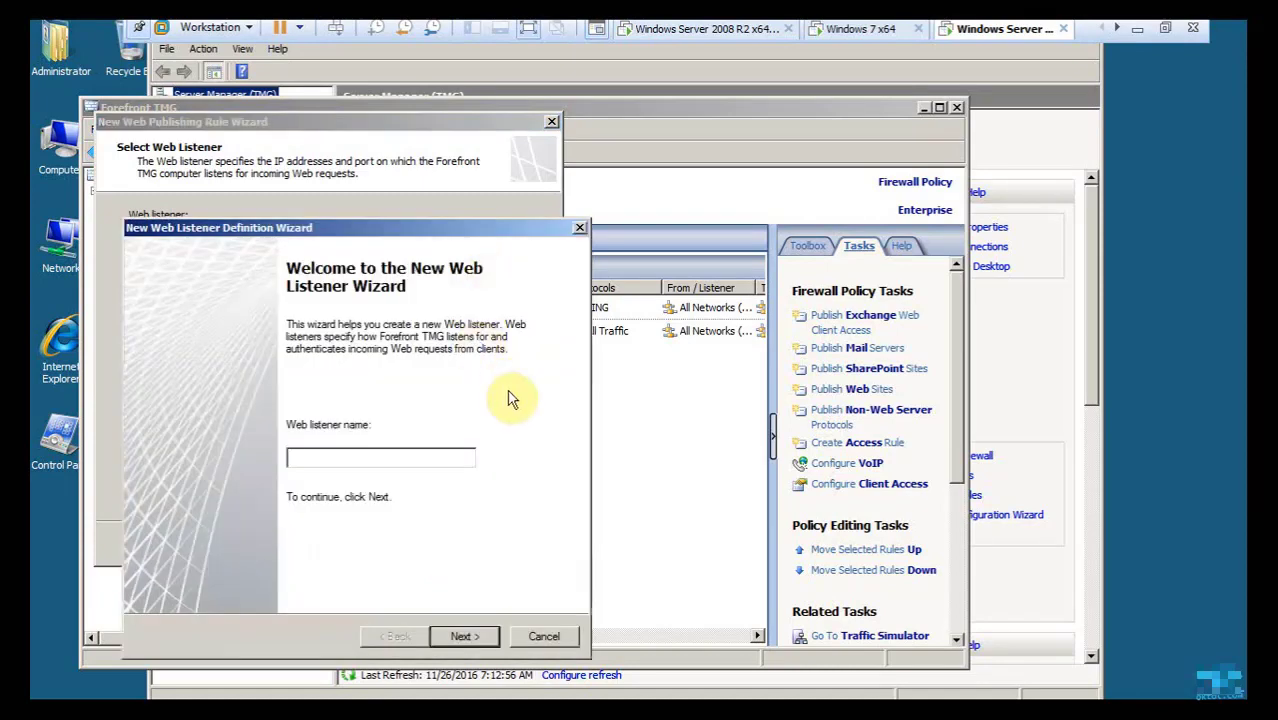
pyautogui.write('bbb')
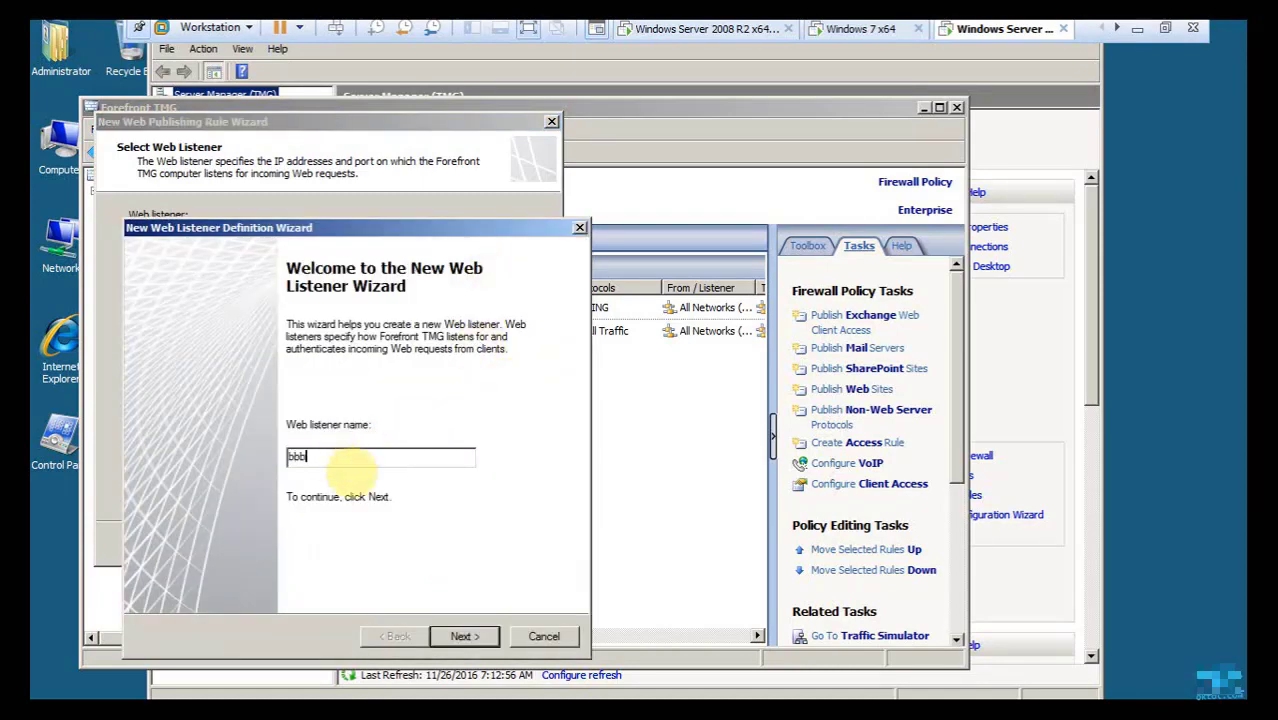
pyautogui.write('bbbbbbbbb')
pyautogui.press('BackSpace')
pyautogui.press('BackSpace')
pyautogui.press('BackSpace')
pyautogui.press('BackSpace')
pyautogui.press('BackSpace')
pyautogui.press('BackSpace')
pyautogui.press('BackSpace')
pyautogui.press('BackSpace')
pyautogui.press('BackSpace')
pyautogui.press('BackSpace')
pyautogui.press('BackSpace')
pyautogui.press('BackSpace')
pyautogui.write('listener be')
pyautogui.press('BackSpace')
pyautogui.write('w')
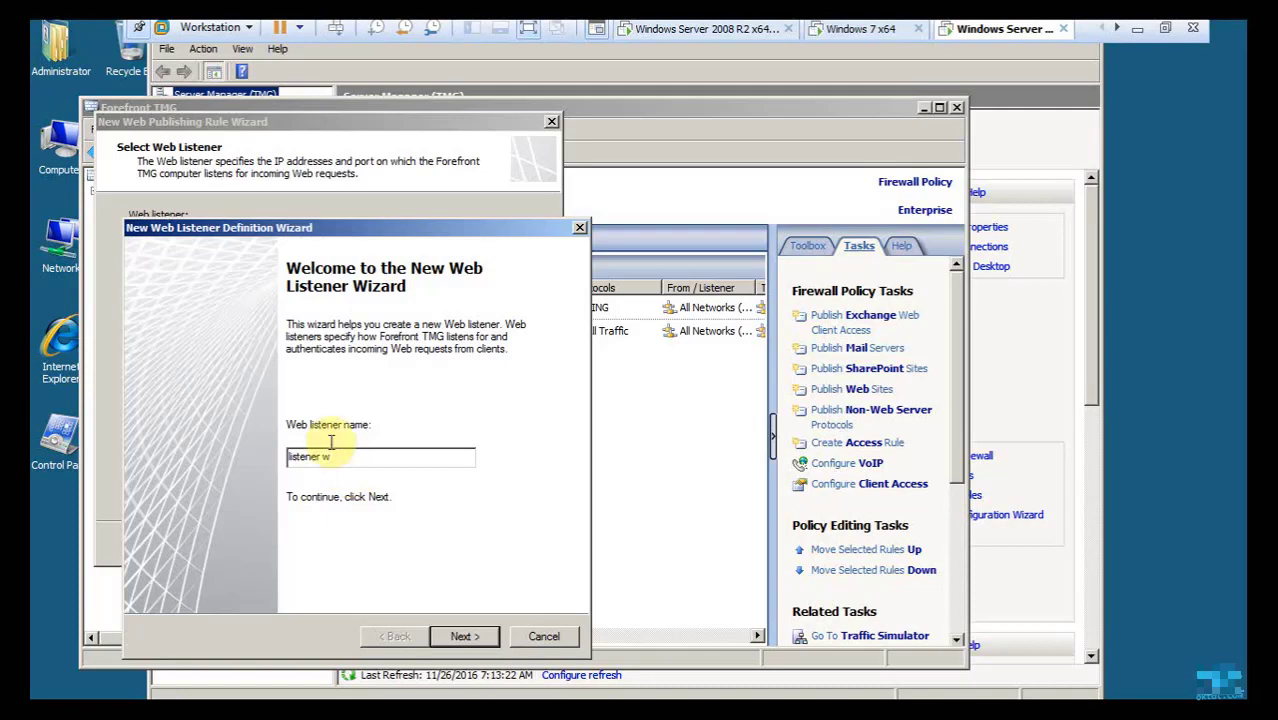
pyautogui.write(' o')
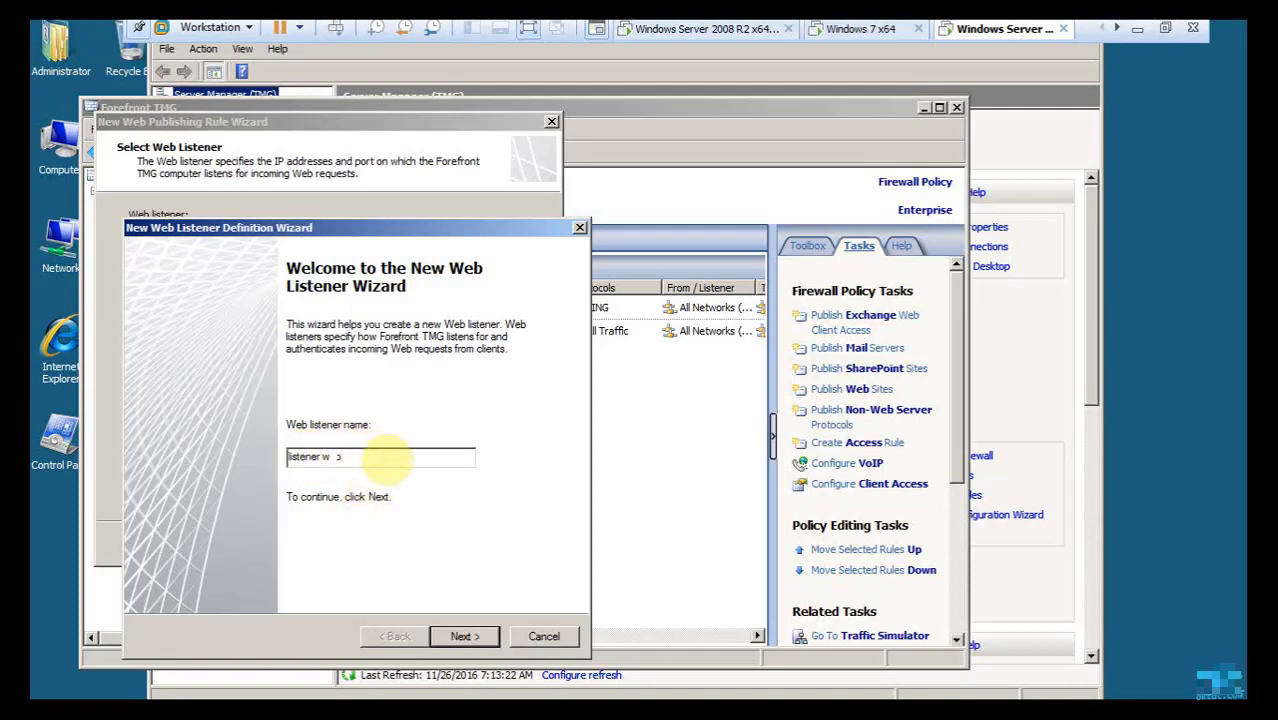
pyautogui.write('b')
pyautogui.click(464, 636)
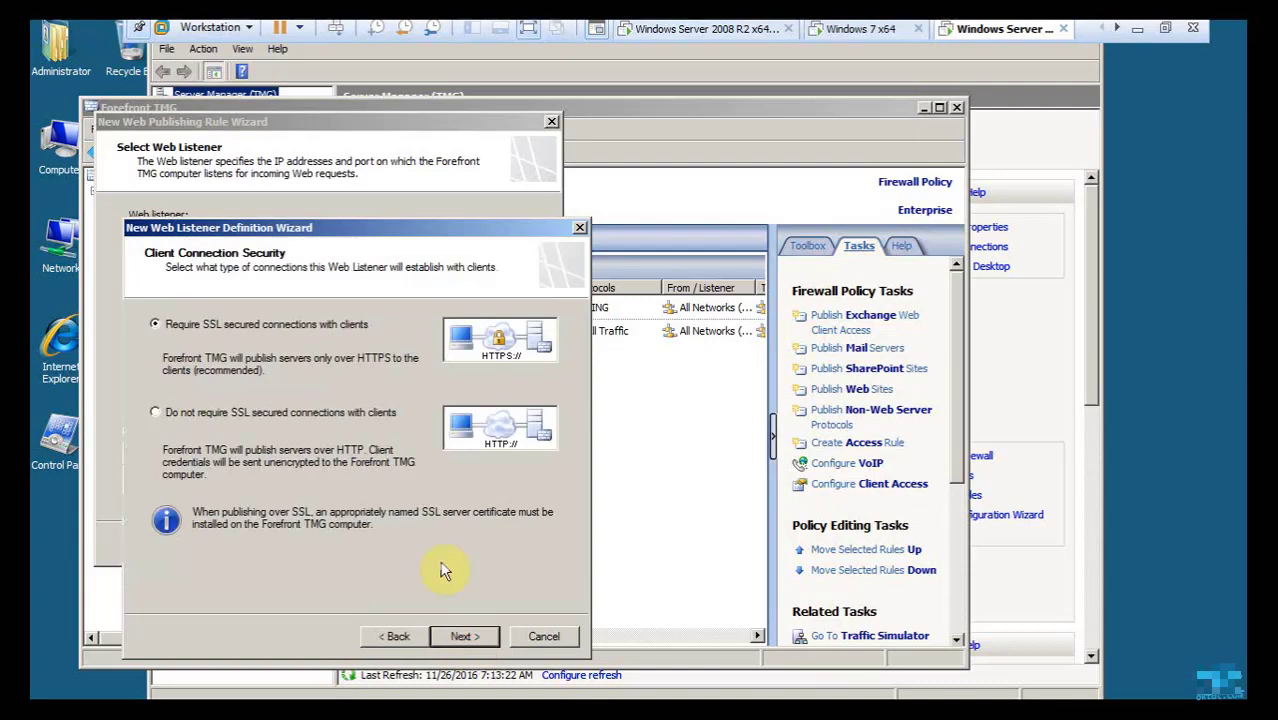
# Set the listener not to require SSL secured connections with clients and to listen on the External network.
pyautogui.click(222, 413)
pyautogui.click(466, 636)
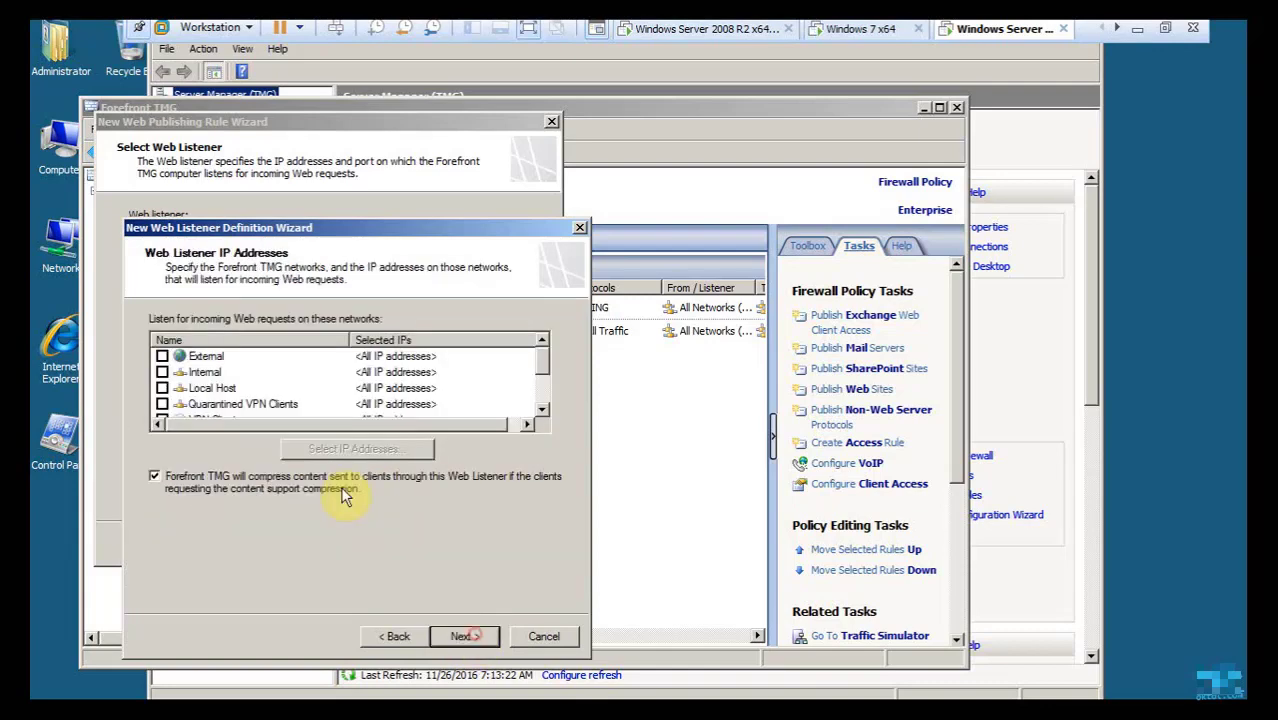
pyautogui.click(162, 356)
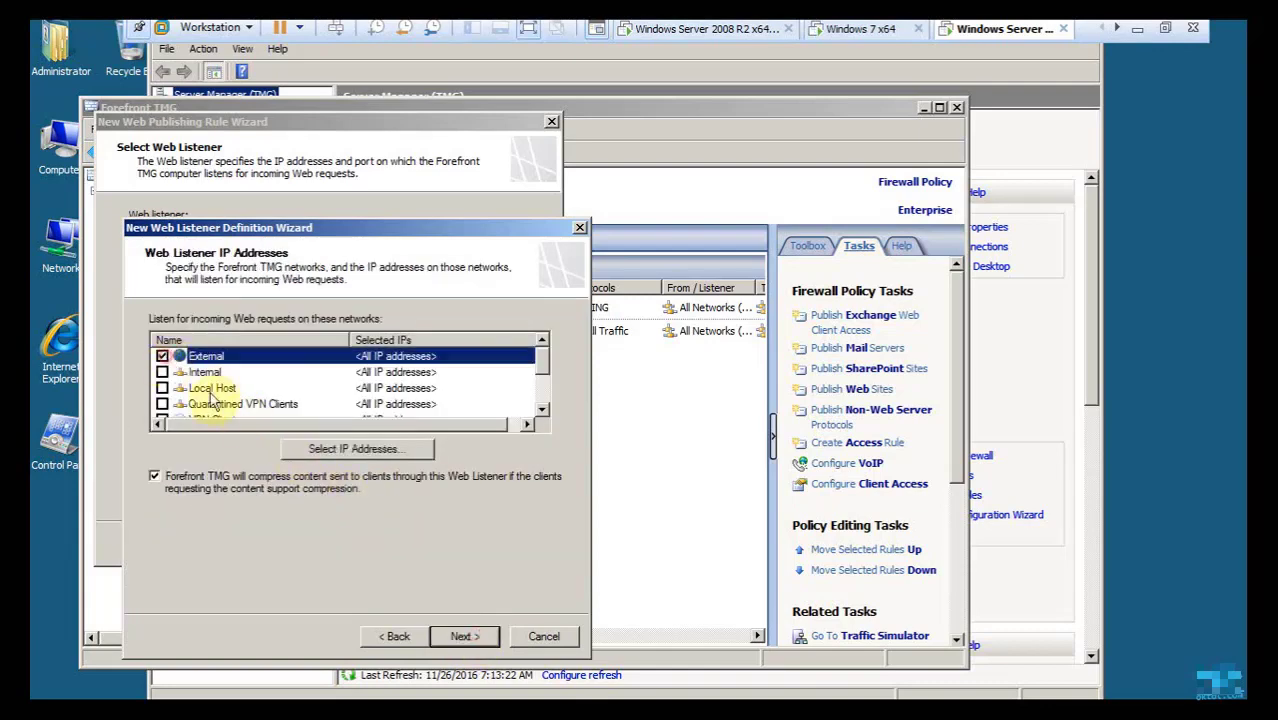
pyautogui.click(464, 636)
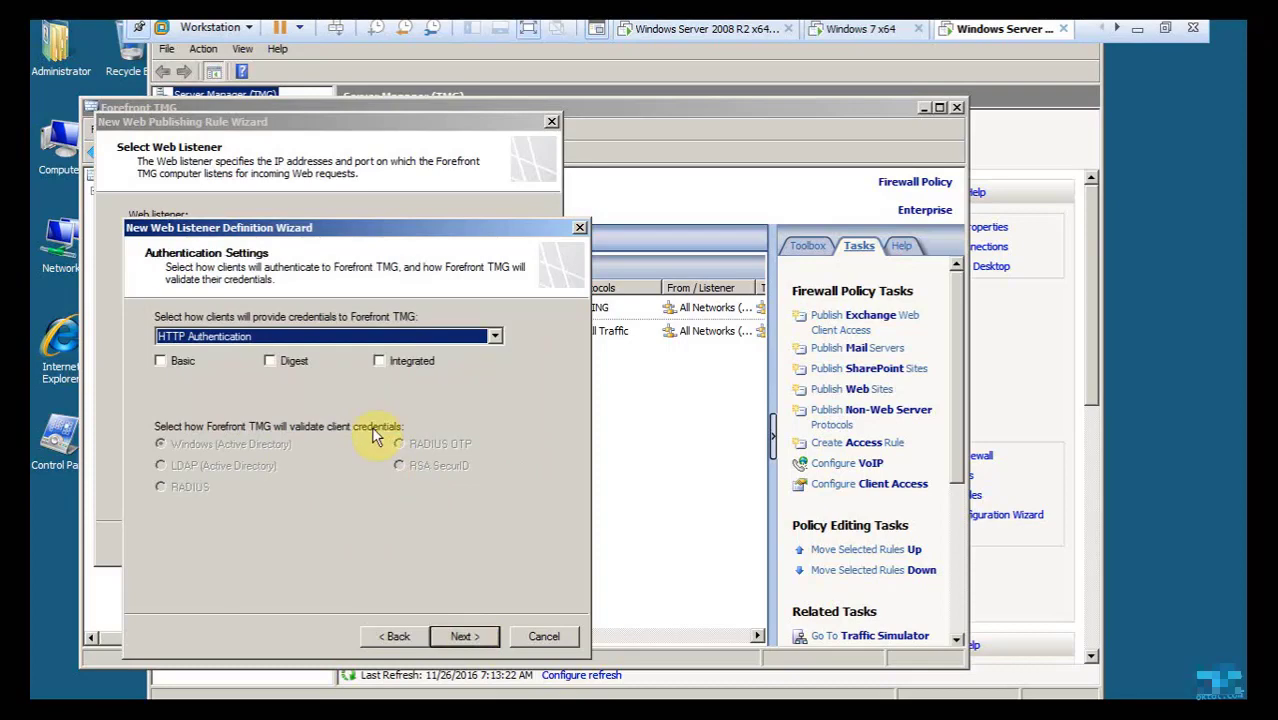
# Choose No Authentication for the listener, accept the single sign-on settings and finish creating it.
pyautogui.click(271, 338)
pyautogui.click(226, 381)
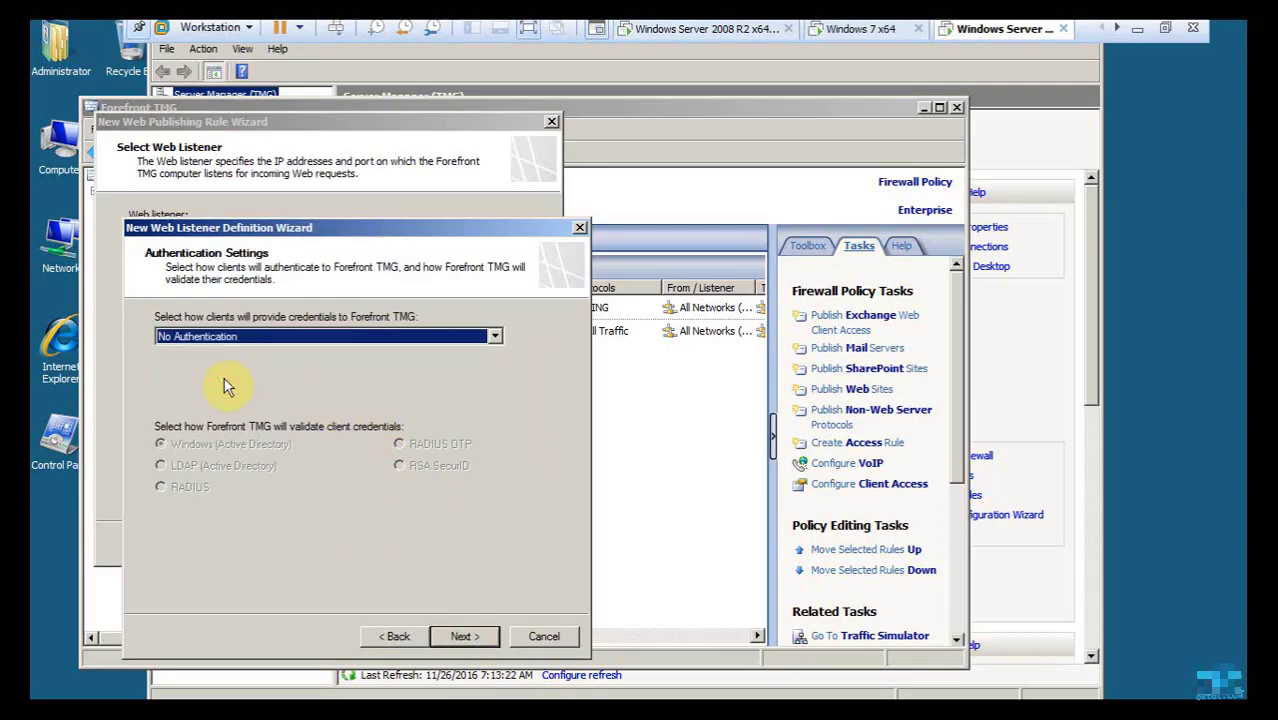
pyautogui.click(463, 636)
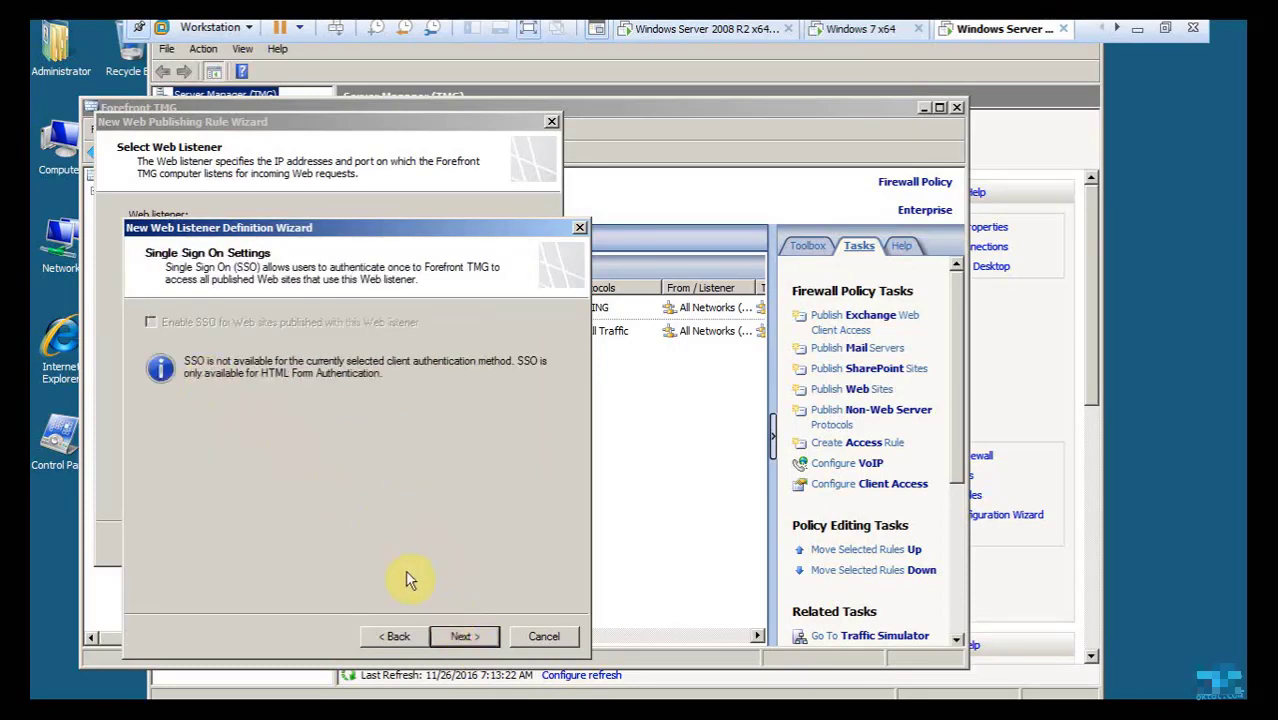
pyautogui.click(463, 636)
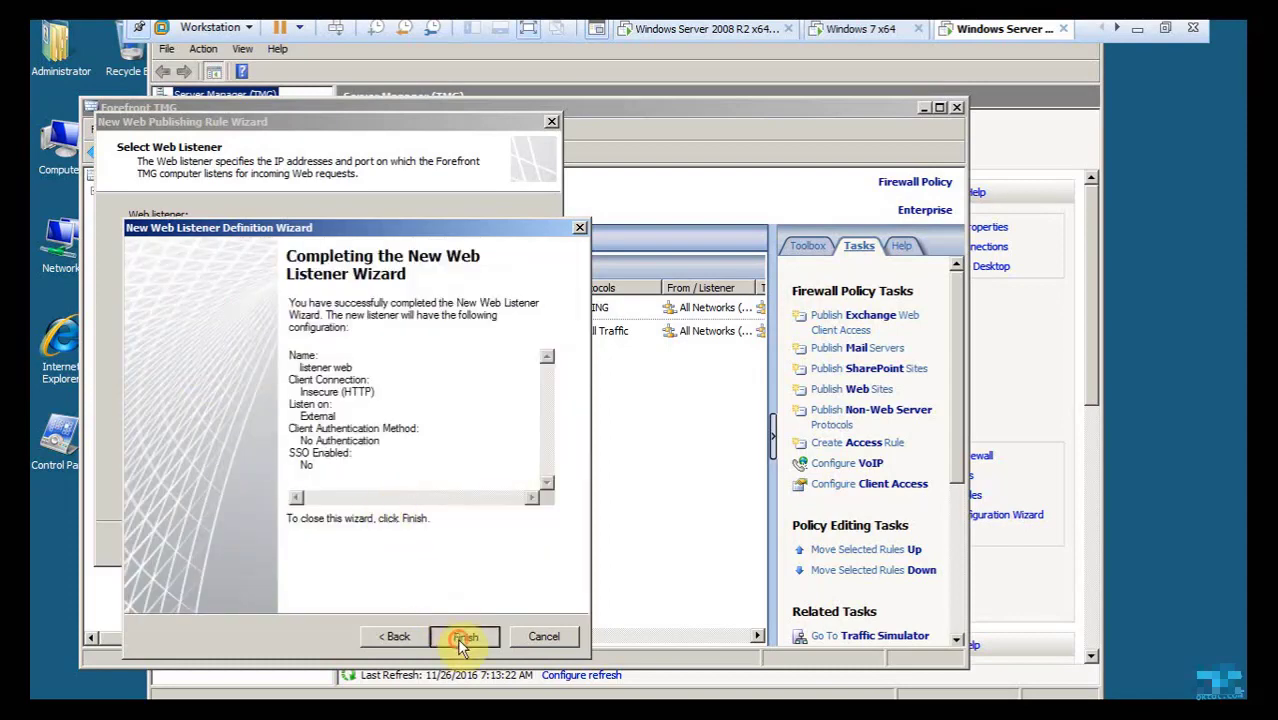
pyautogui.click(462, 638)
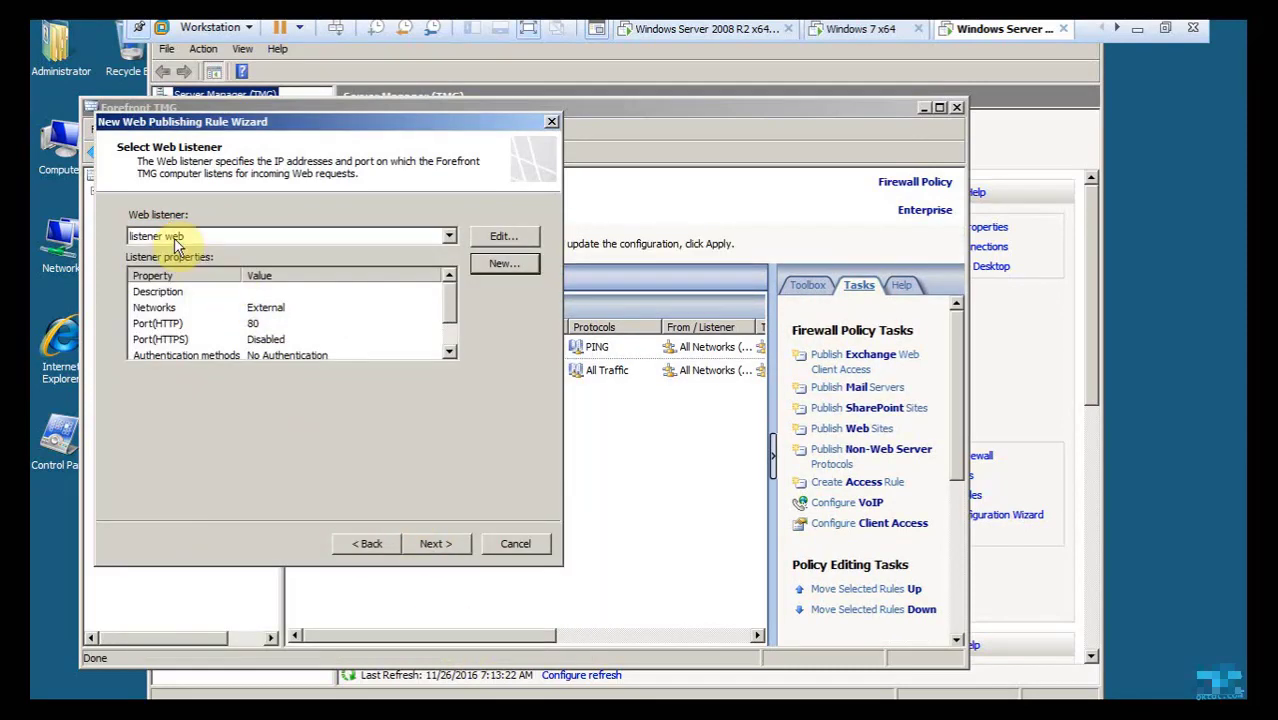
# Use the new listener with no authentication delegation, keep All Users as the user set and finish the publishing rule.
pyautogui.scroll(-2, 448, 345)
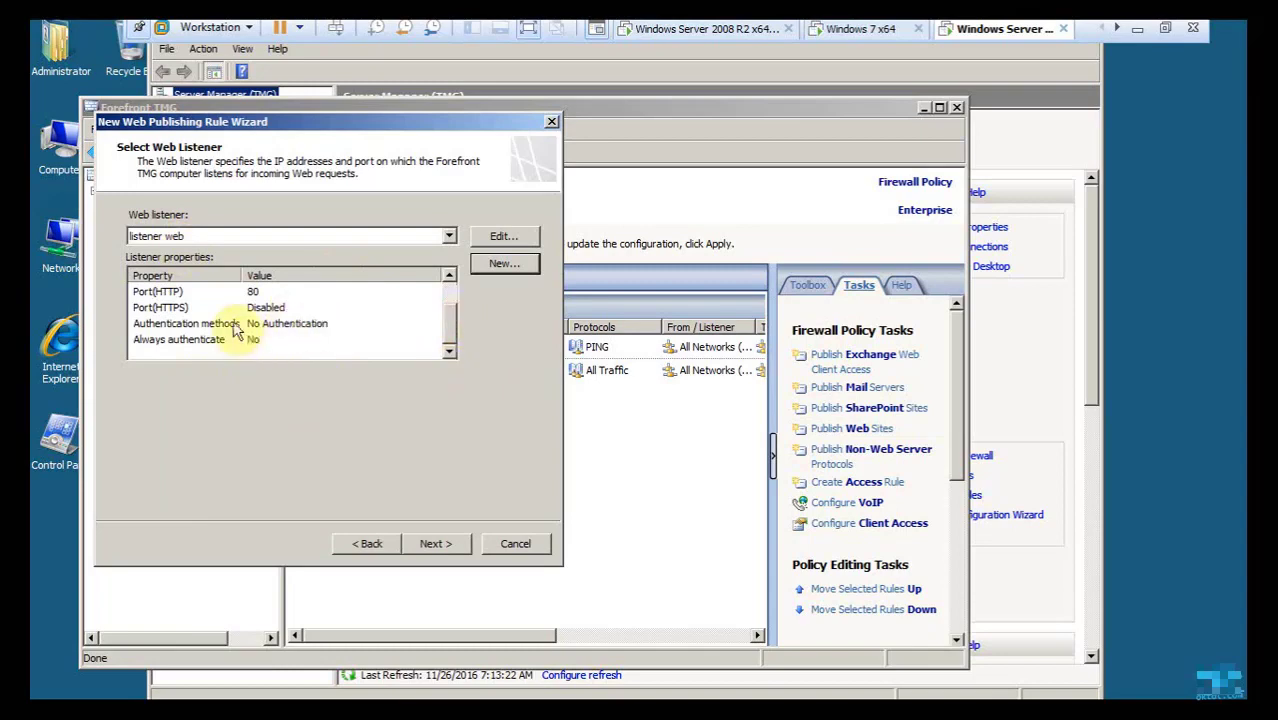
pyautogui.click(440, 543)
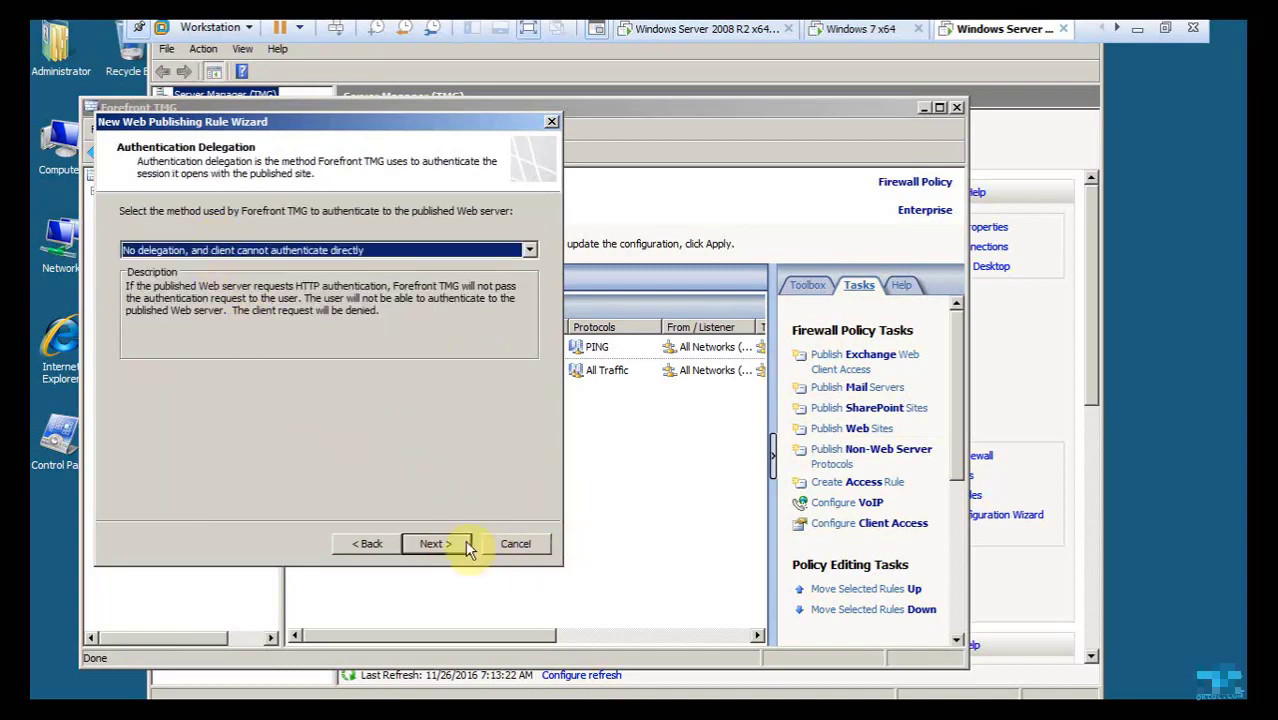
pyautogui.click(458, 542)
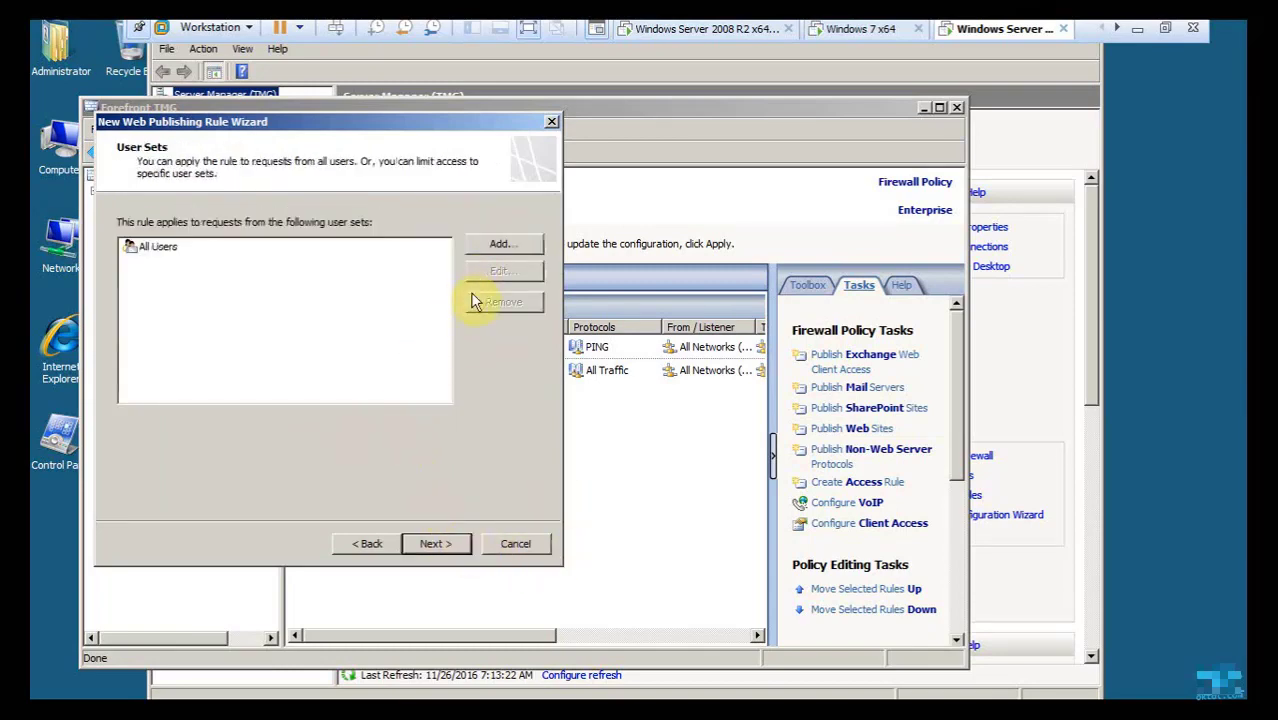
pyautogui.click(441, 543)
pyautogui.click(441, 545)
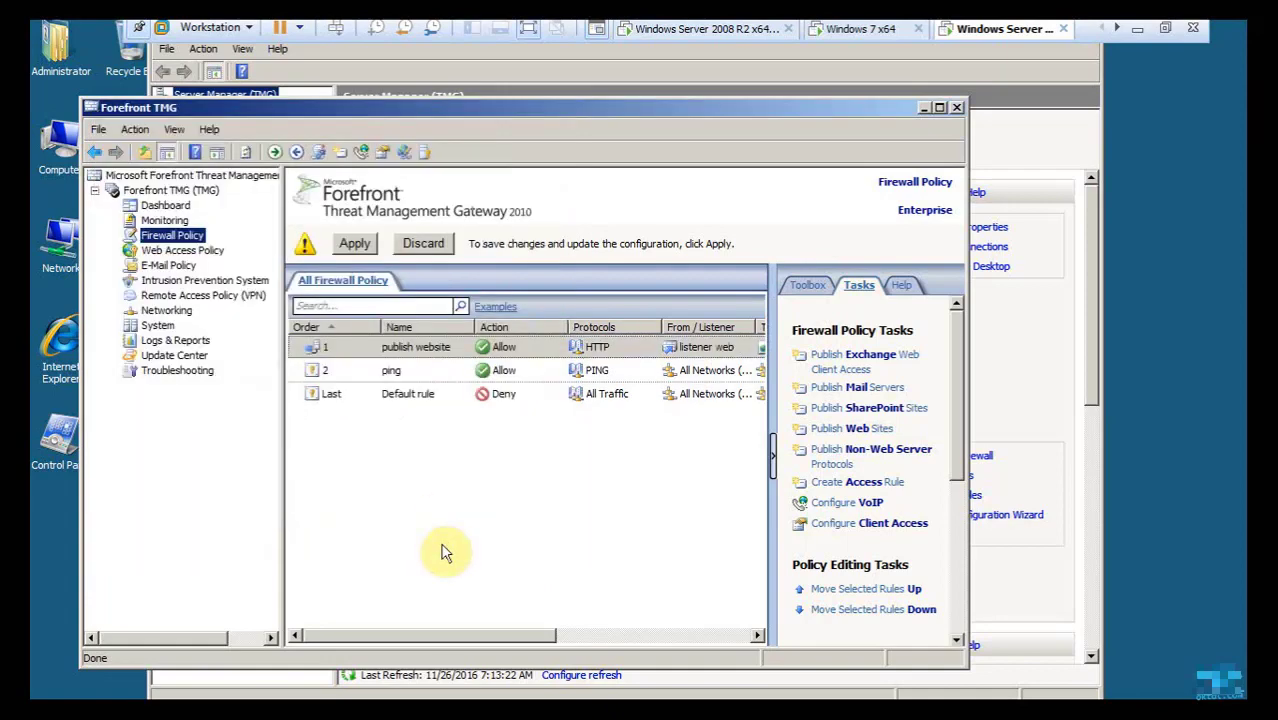
# Apply the firewall configuration changes, consulting the website NAT line in the notes while they are saved.
pyautogui.click(354, 243)
pyautogui.click(648, 485)
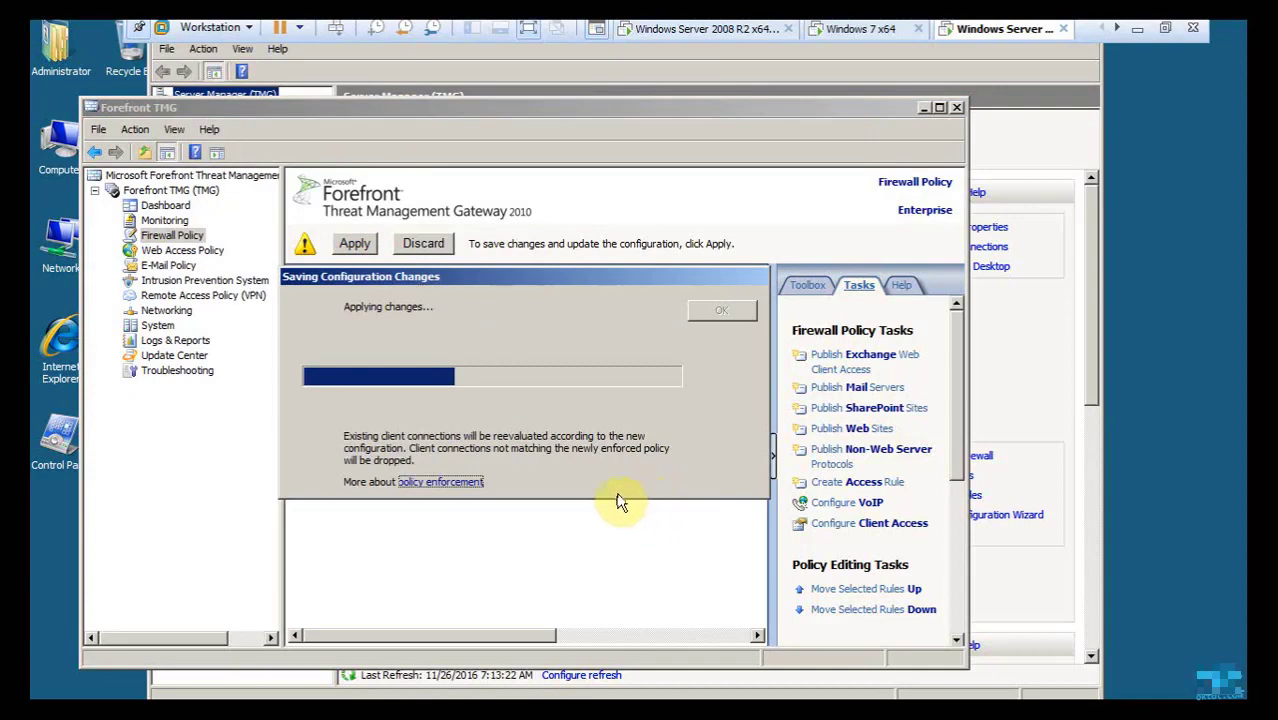
pyautogui.click(1137, 28)
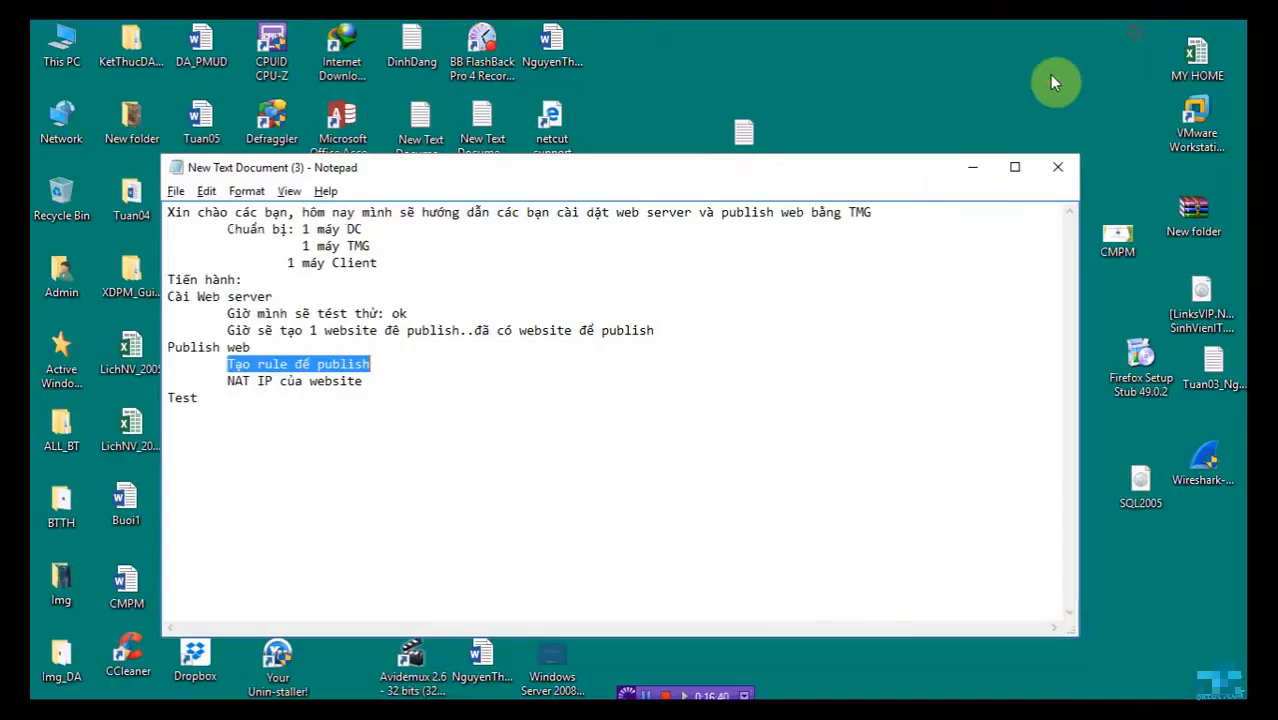
pyautogui.moveTo(240, 385)
pyautogui.mouseDown()
pyautogui.moveTo(379, 397)
pyautogui.moveTo(226, 382)
pyautogui.mouseUp()
pyautogui.click(377, 387)
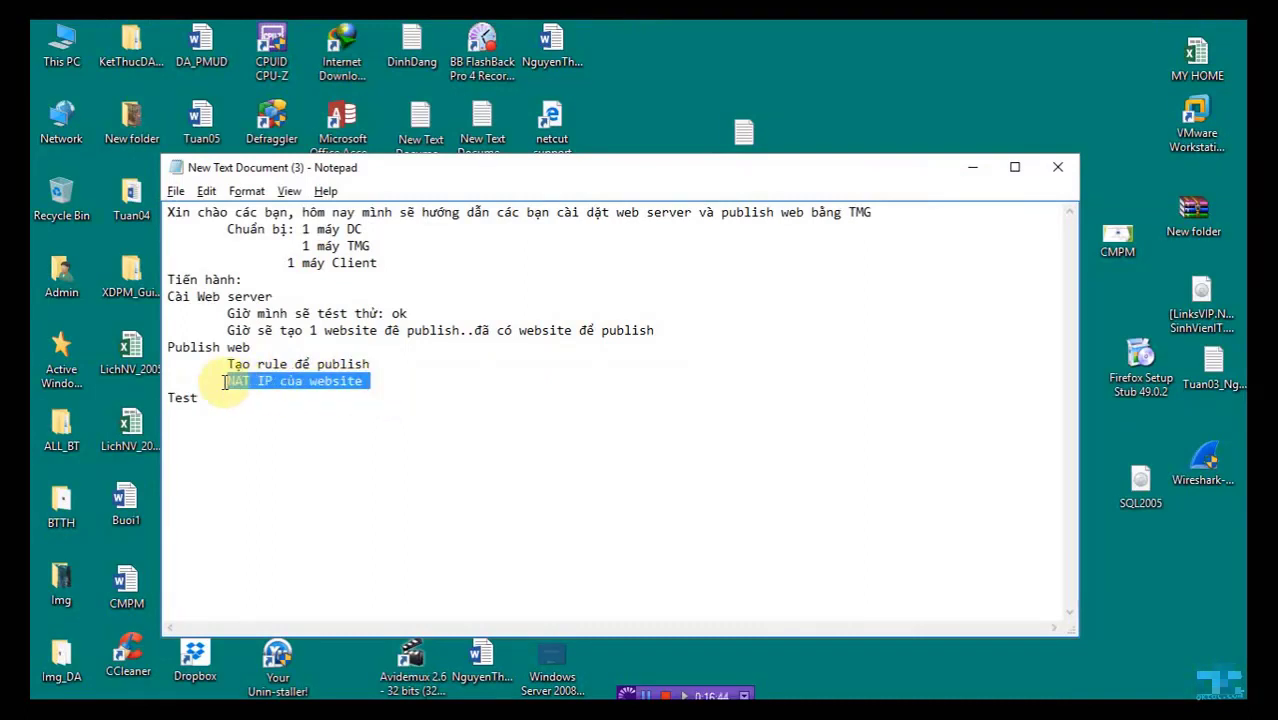
pyautogui.moveTo(480, 714)
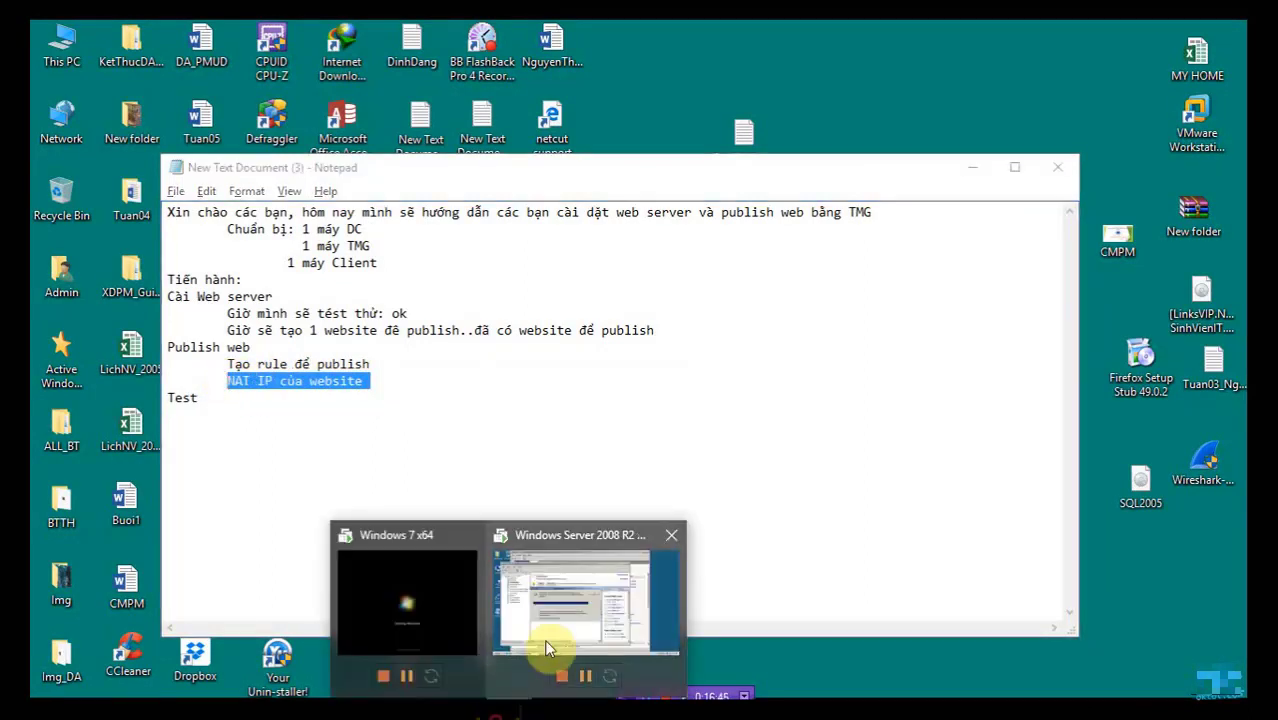
pyautogui.click(545, 640)
pyautogui.click(718, 311)
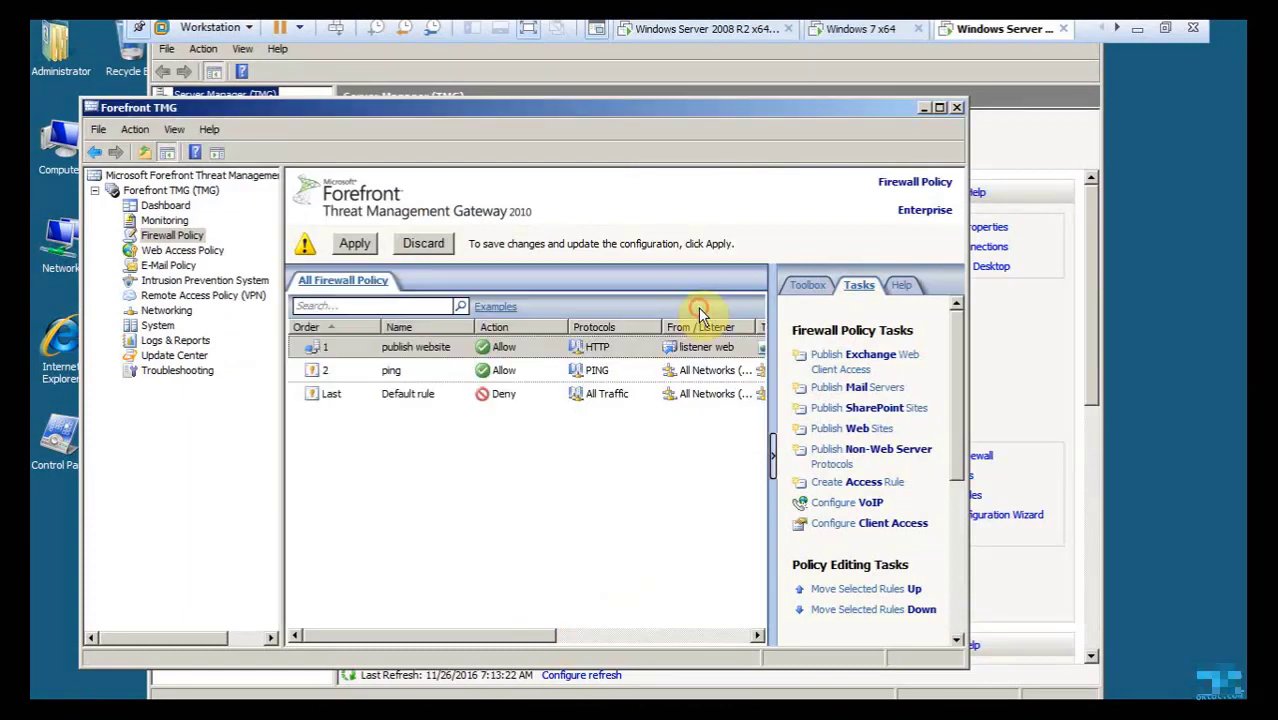
# Start a new network rule under Networking, name it NAT IP WEB and continue to its traffic sources.
pyautogui.click(164, 311)
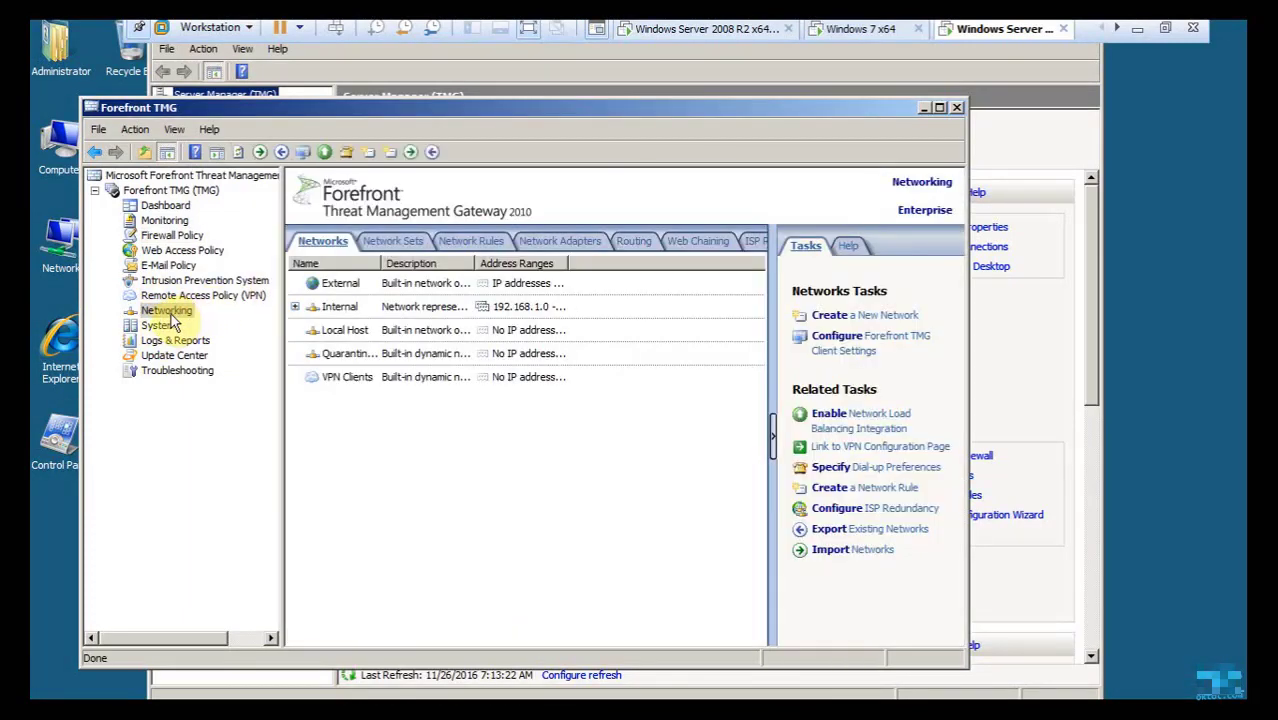
pyautogui.rightClick(171, 318)
pyautogui.moveTo(267, 420)
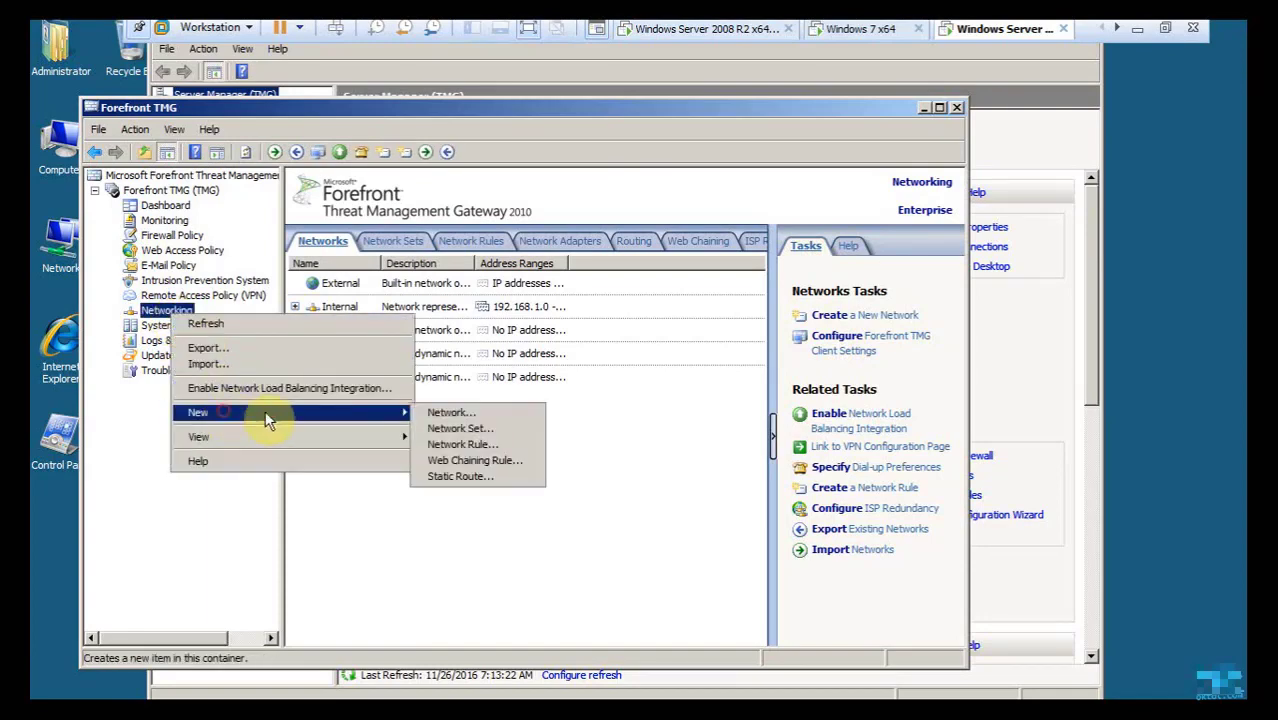
pyautogui.click(488, 445)
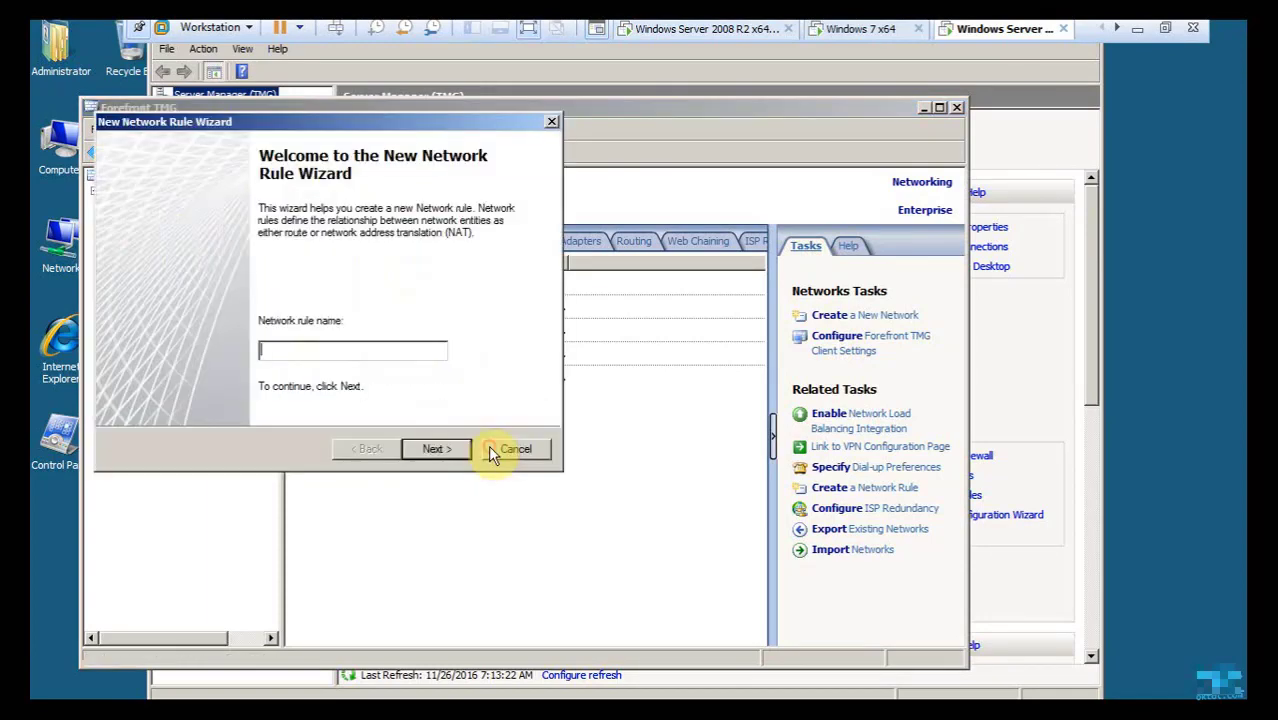
pyautogui.write('N')
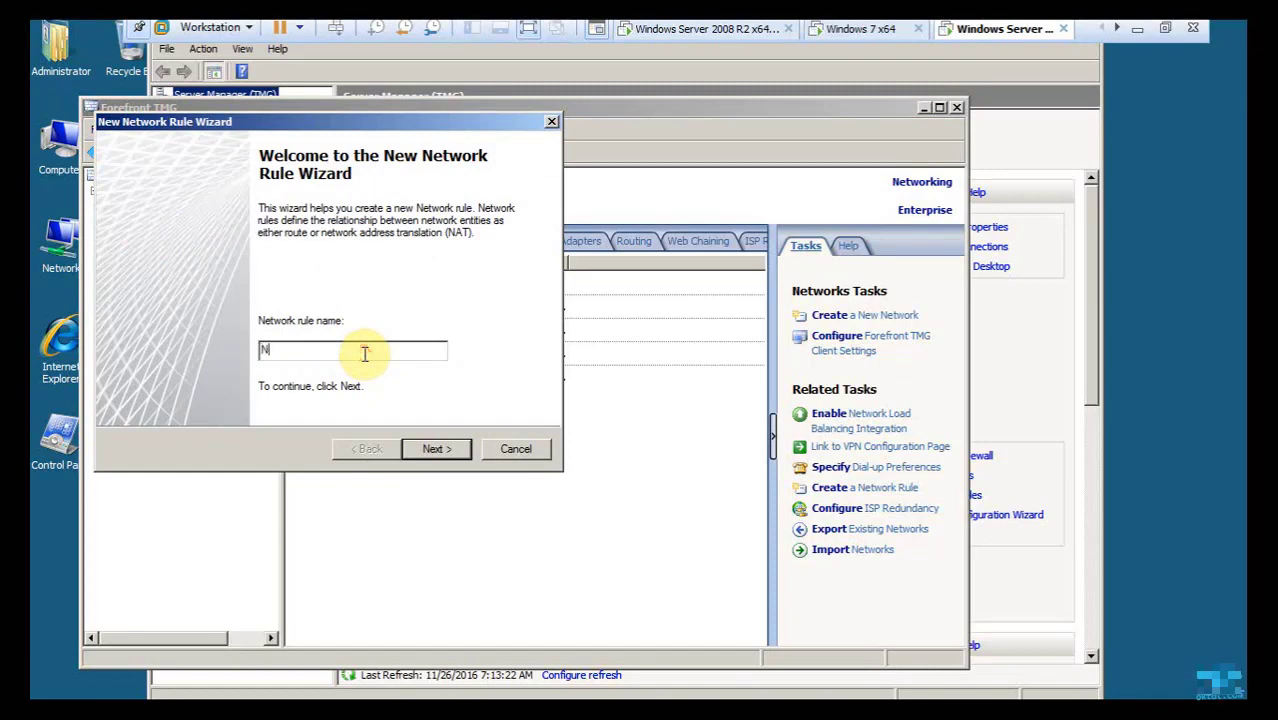
pyautogui.write('AT IP vvvvv')
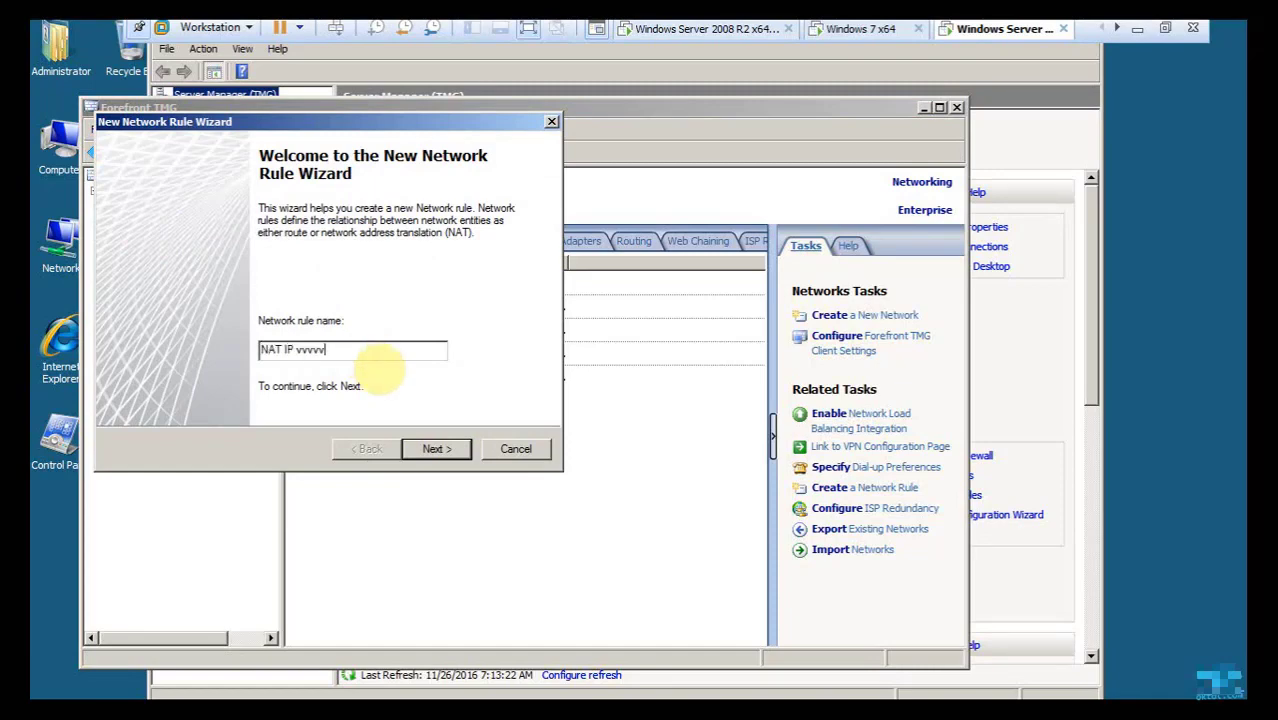
pyautogui.write('vvvvvvvvvvvvvvvvvvvv')
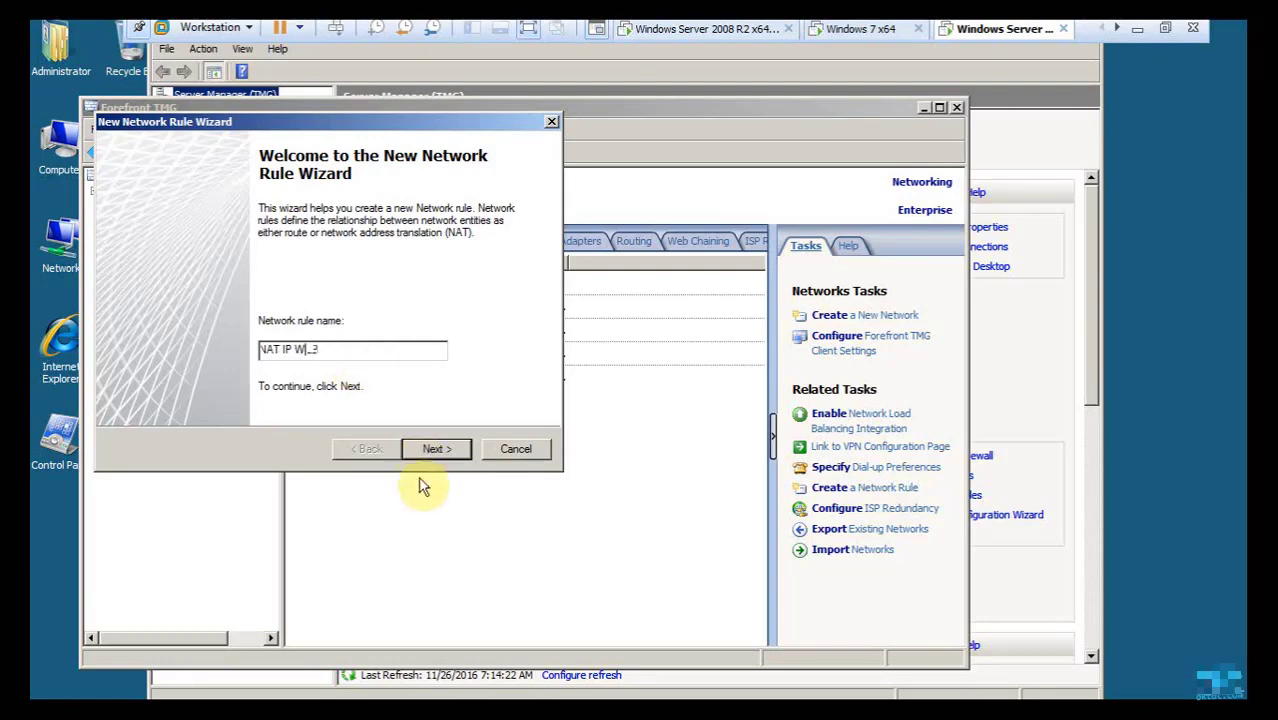
pyautogui.click(432, 449)
# Create a new computer entity for the rule, entering the website's domain as its name and the web server's IP address.
pyautogui.click(503, 241)
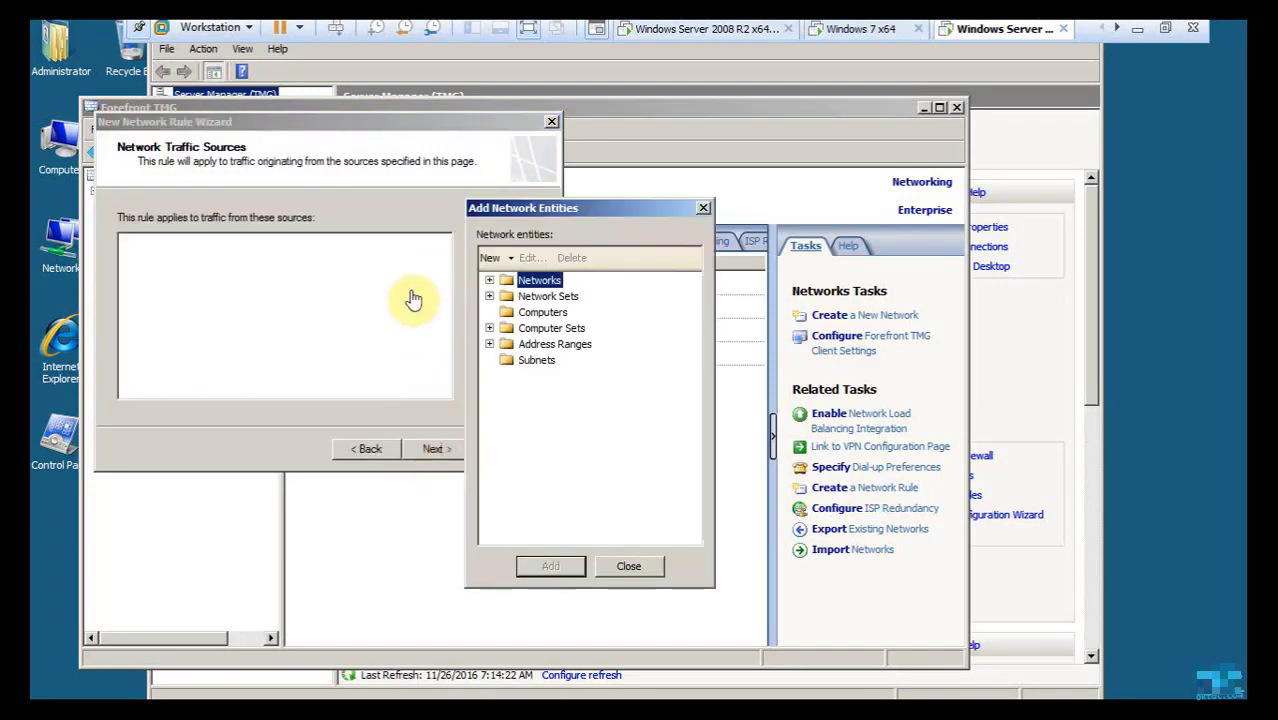
pyautogui.click(491, 258)
pyautogui.click(512, 313)
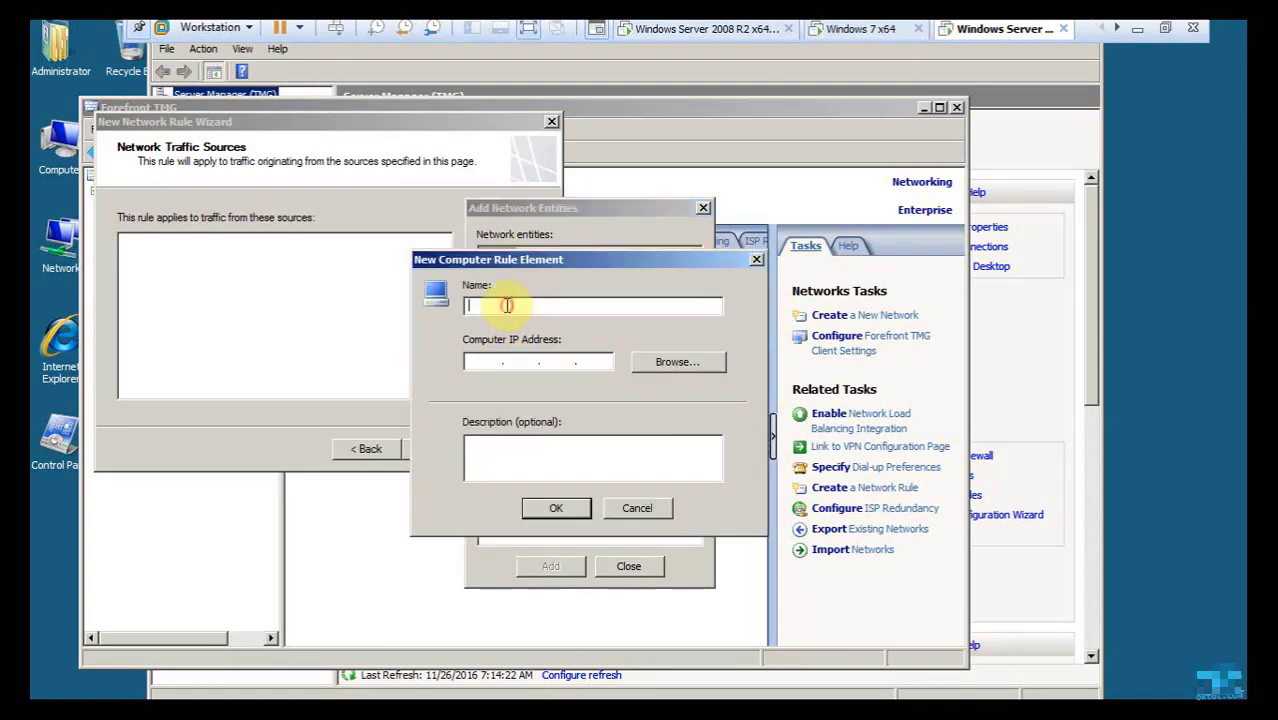
pyautogui.write('hieunguyen.com')
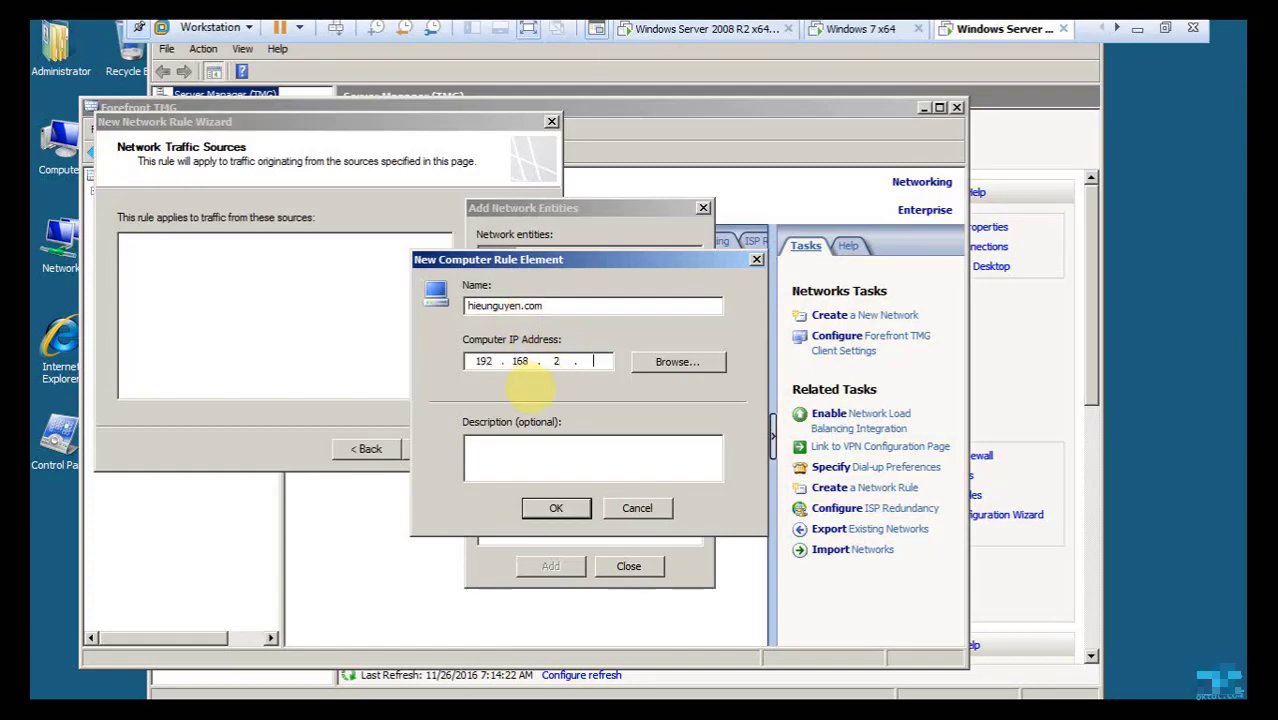
pyautogui.click(559, 510)
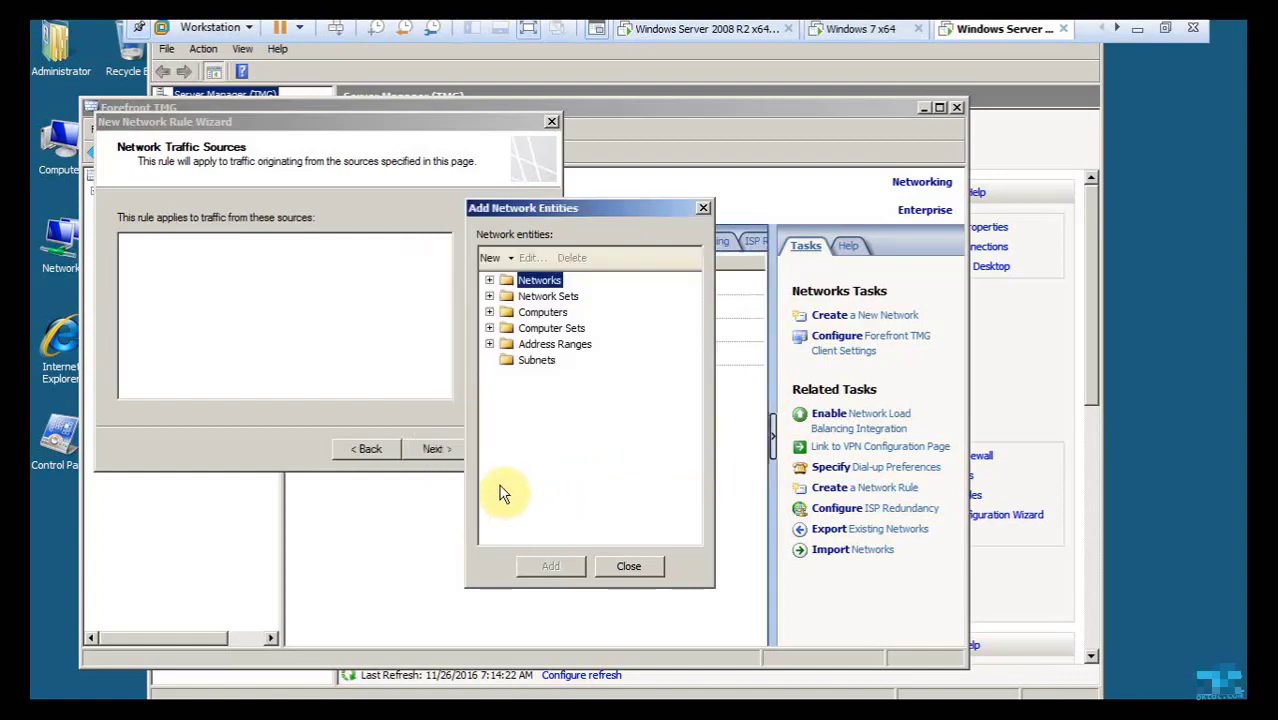
# Add the newly created computer entity as the rule's traffic source and continue to the destinations.
pyautogui.click(489, 312)
pyautogui.click(566, 328)
pyautogui.click(550, 566)
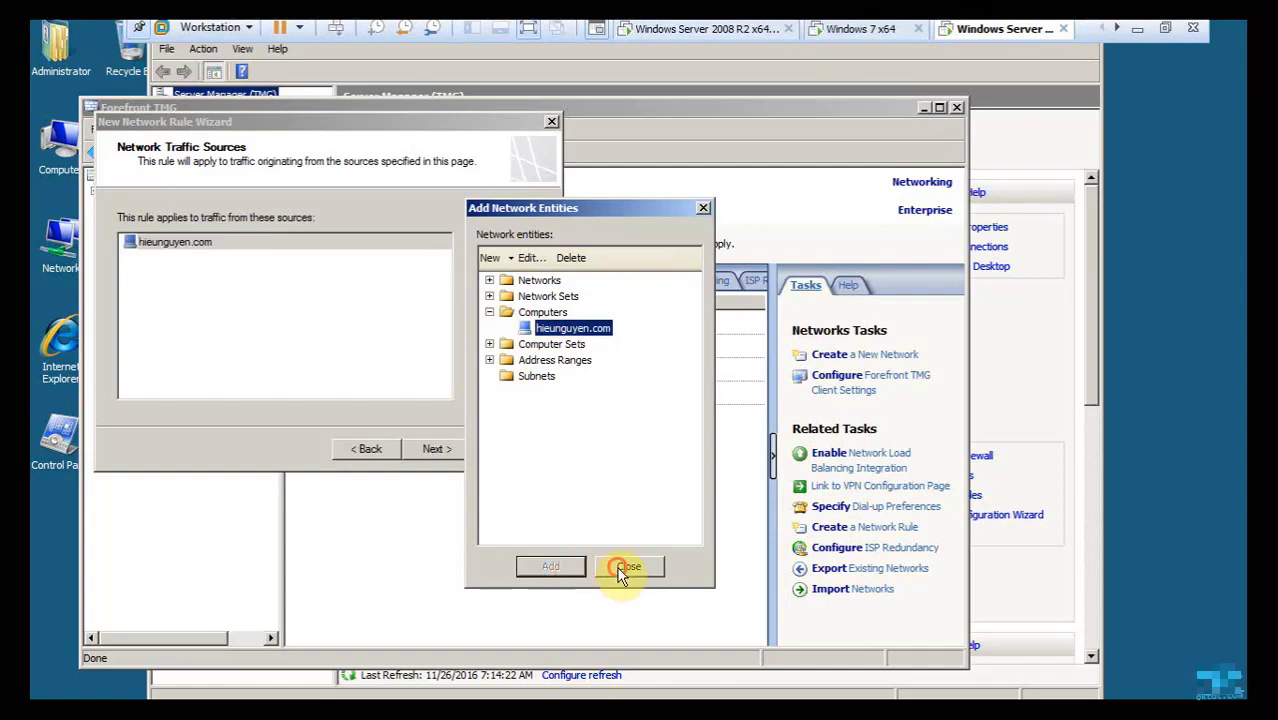
pyautogui.click(620, 566)
pyautogui.click(440, 452)
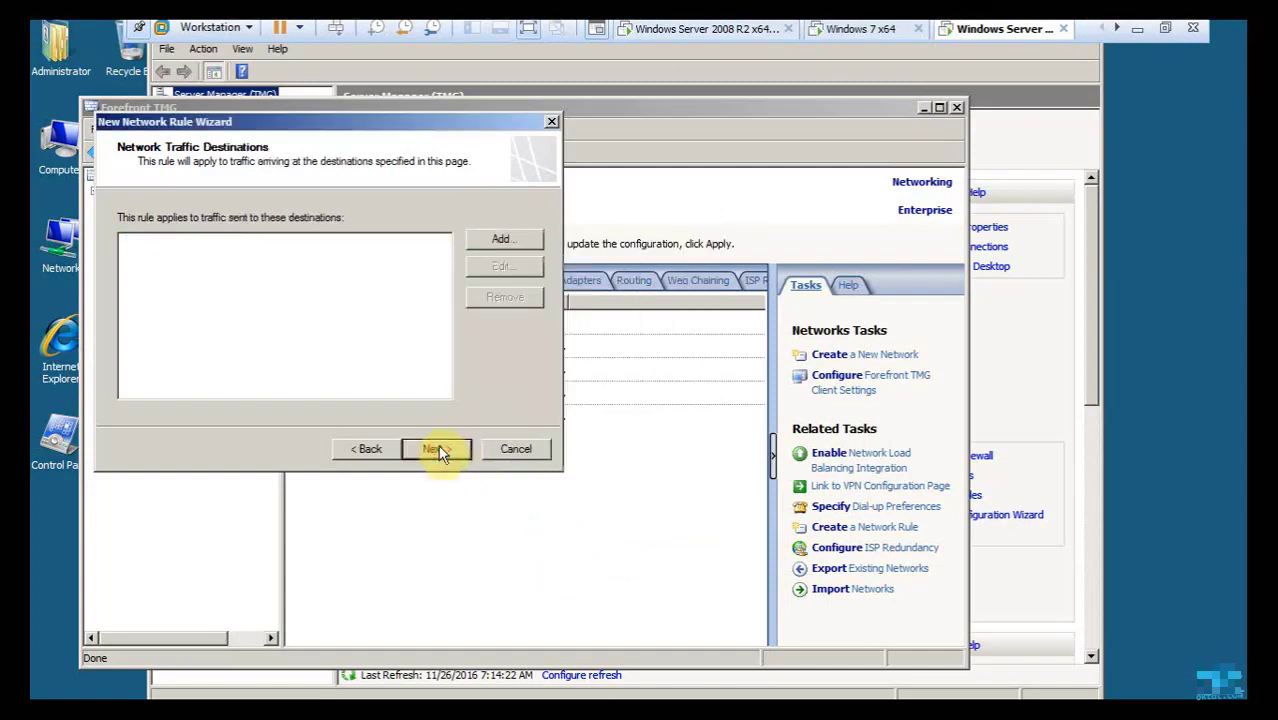
# Add the External network as the rule's traffic destination and continue to the network relationship.
pyautogui.click(500, 242)
pyautogui.doubleClick(538, 281)
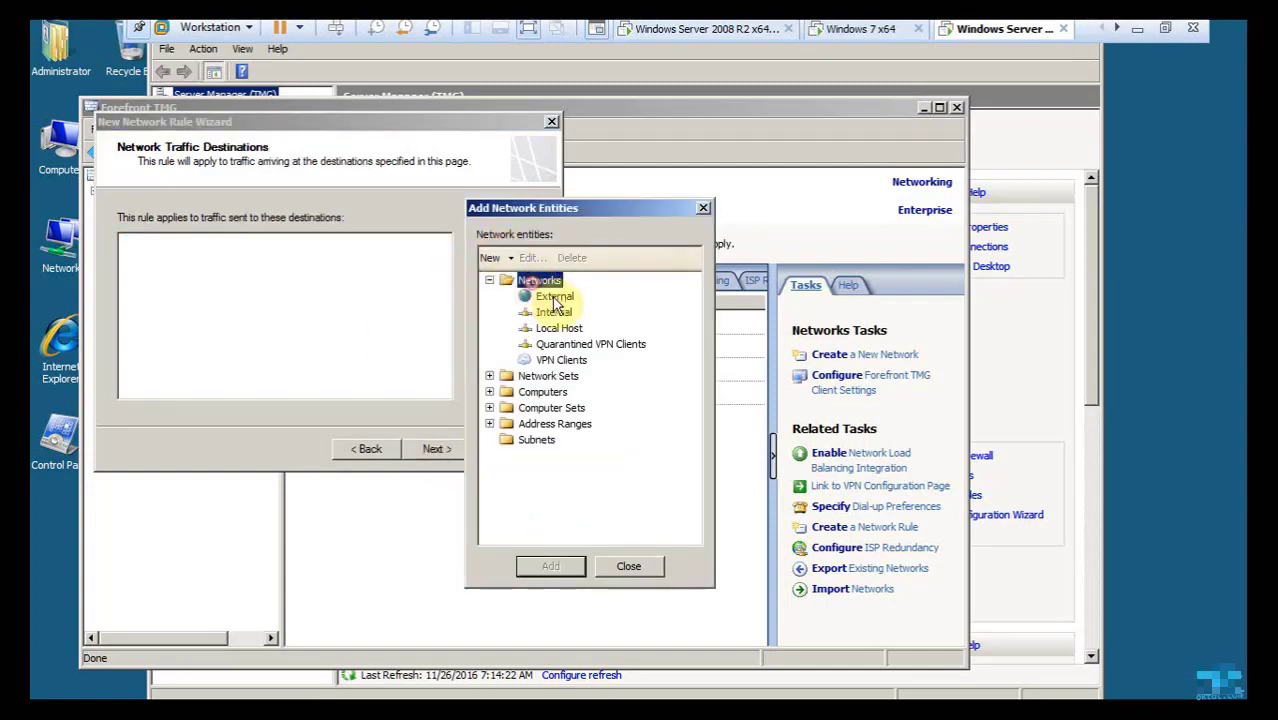
pyautogui.click(555, 298)
pyautogui.click(550, 566)
pyautogui.click(628, 566)
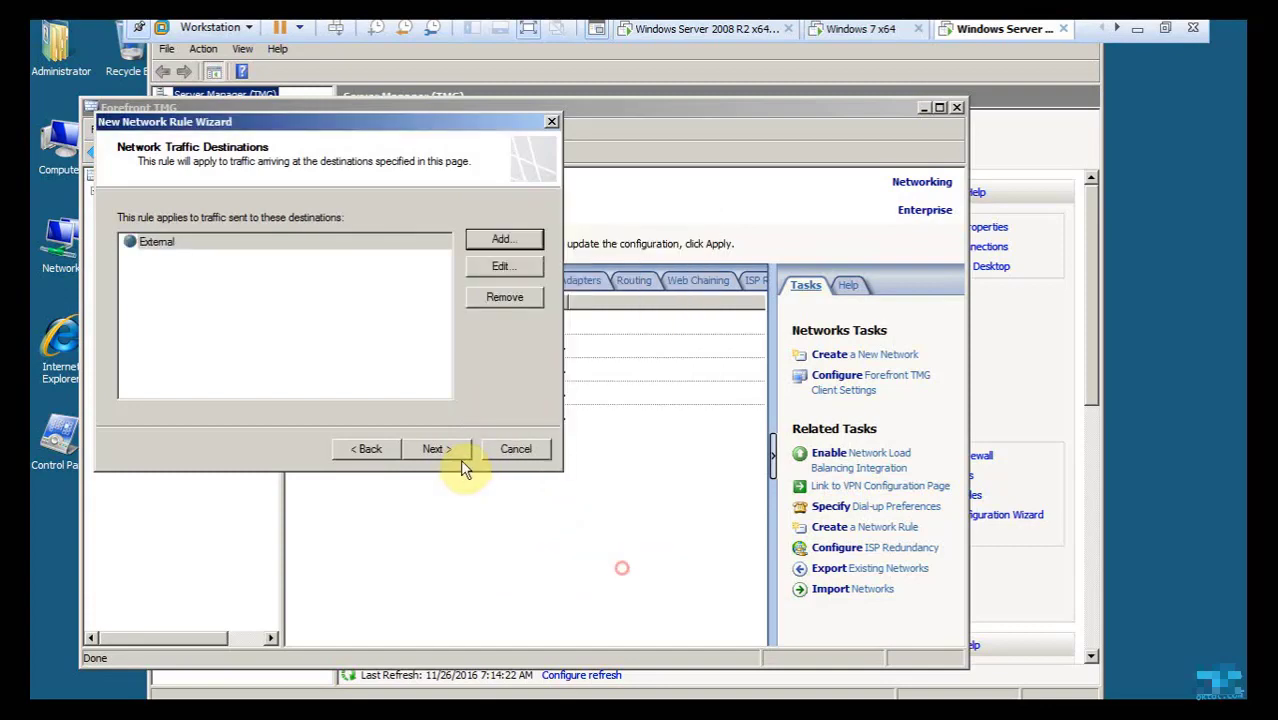
pyautogui.click(442, 450)
# Accept Network Address Translation, set 192.168.1.123 as the specified NAT IP address and finish the network rule.
pyautogui.click(443, 451)
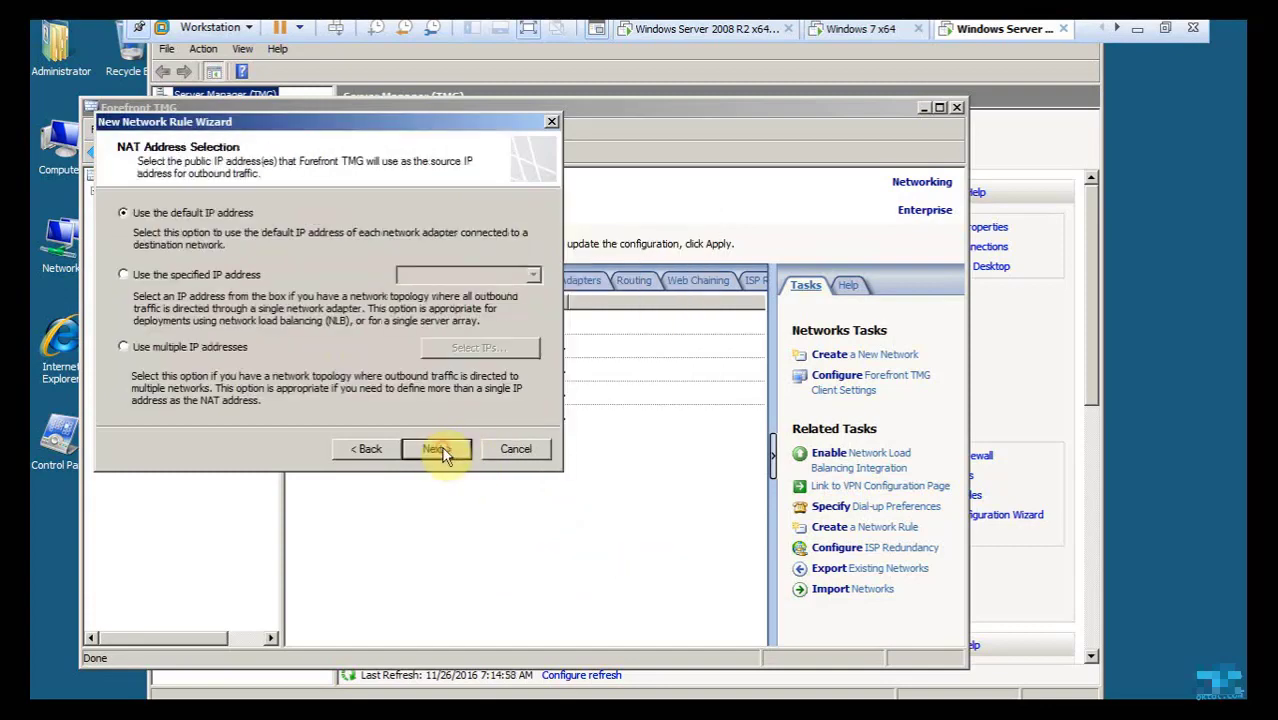
pyautogui.click(205, 276)
pyautogui.click(444, 278)
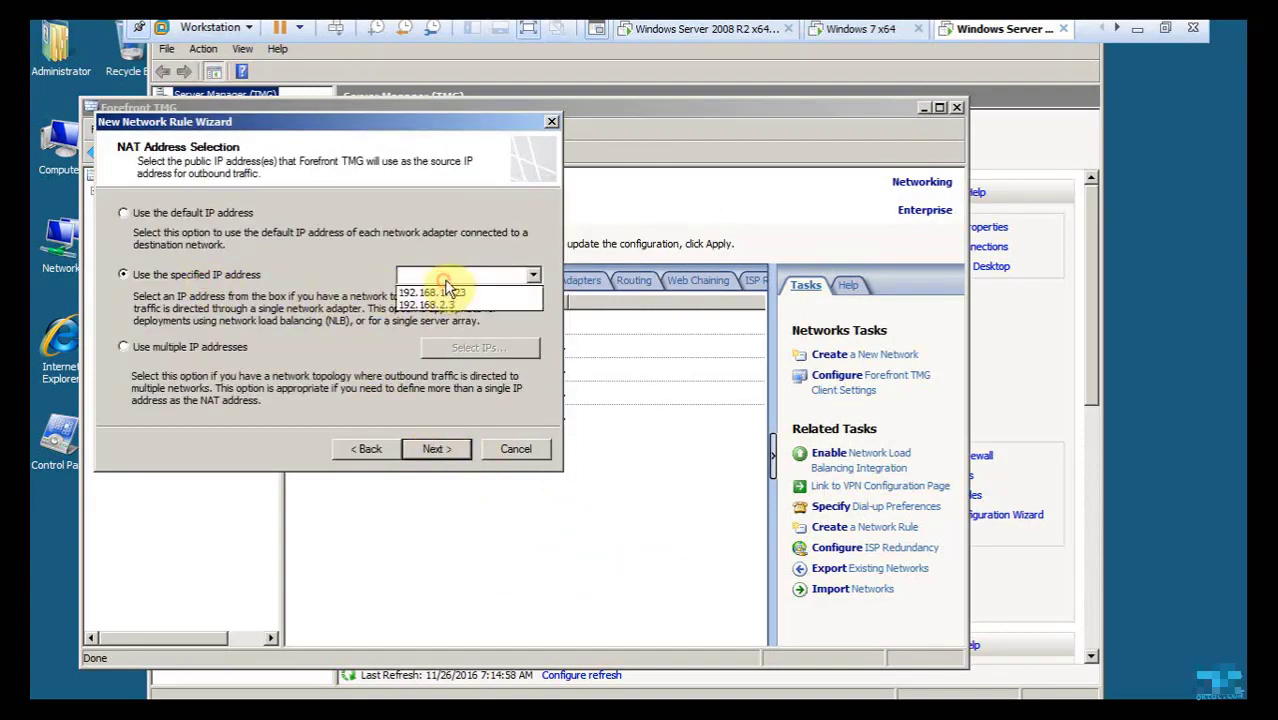
pyautogui.click(456, 292)
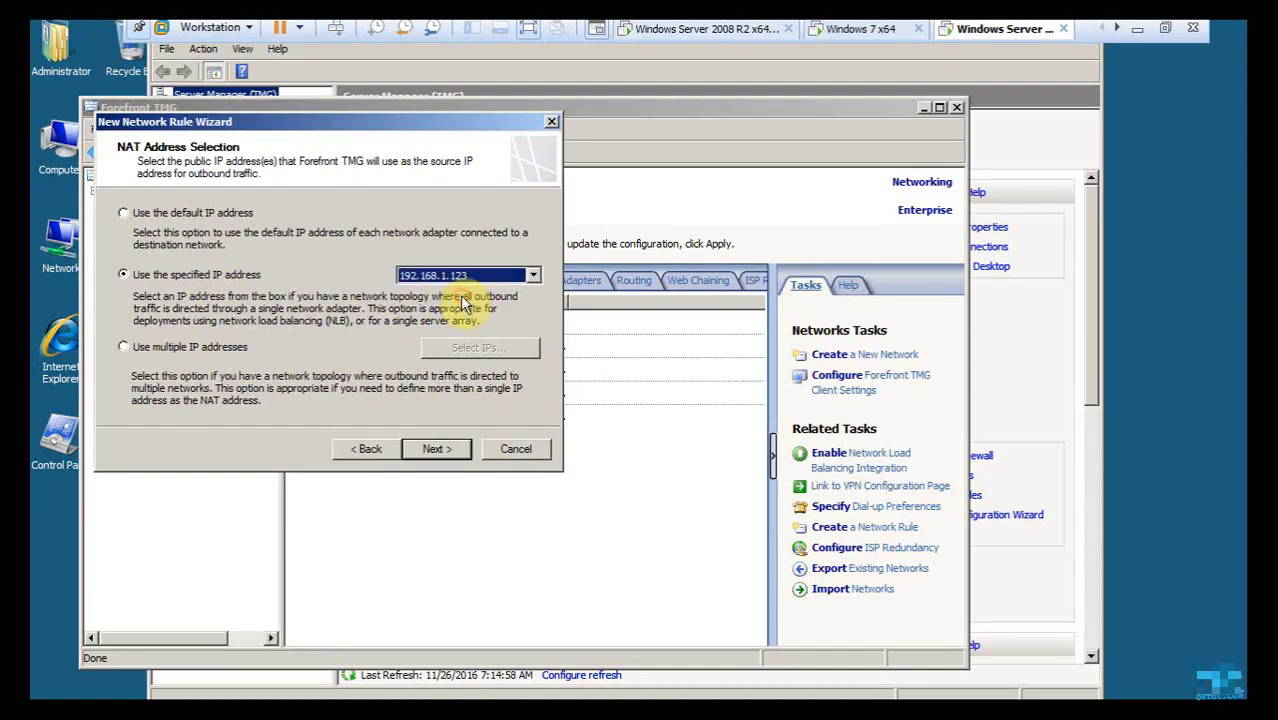
pyautogui.click(446, 455)
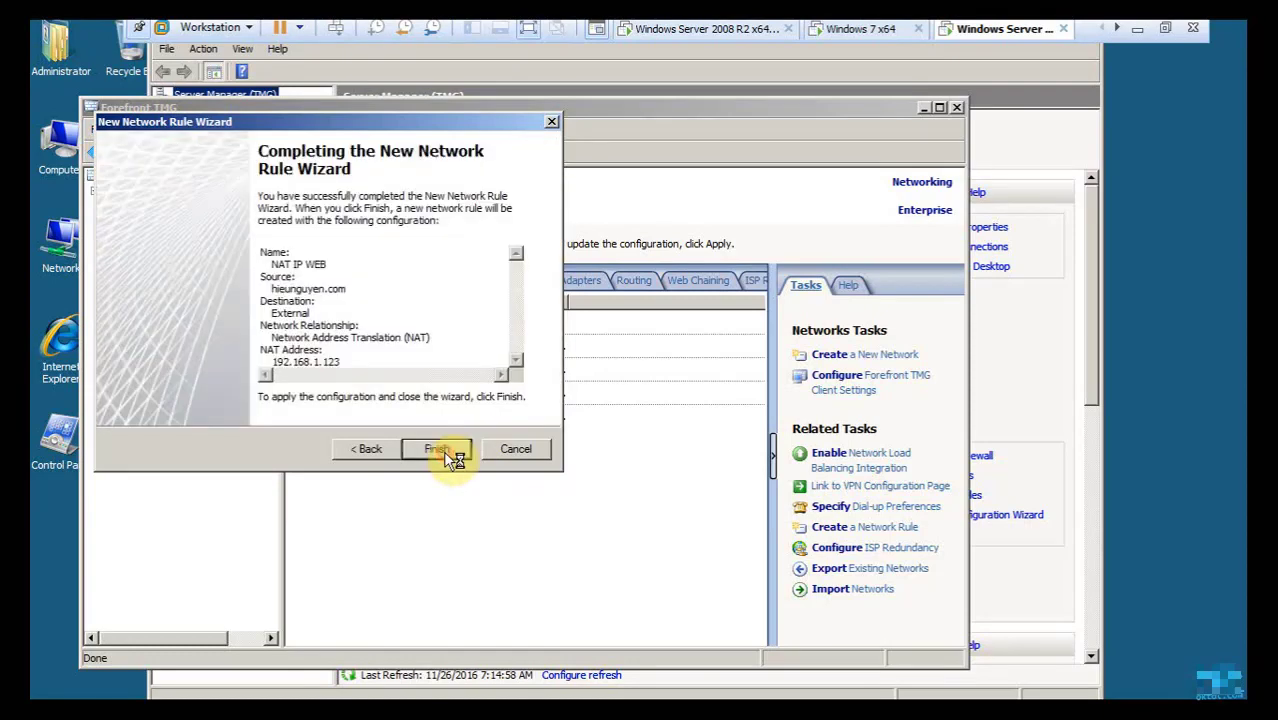
pyautogui.click(435, 449)
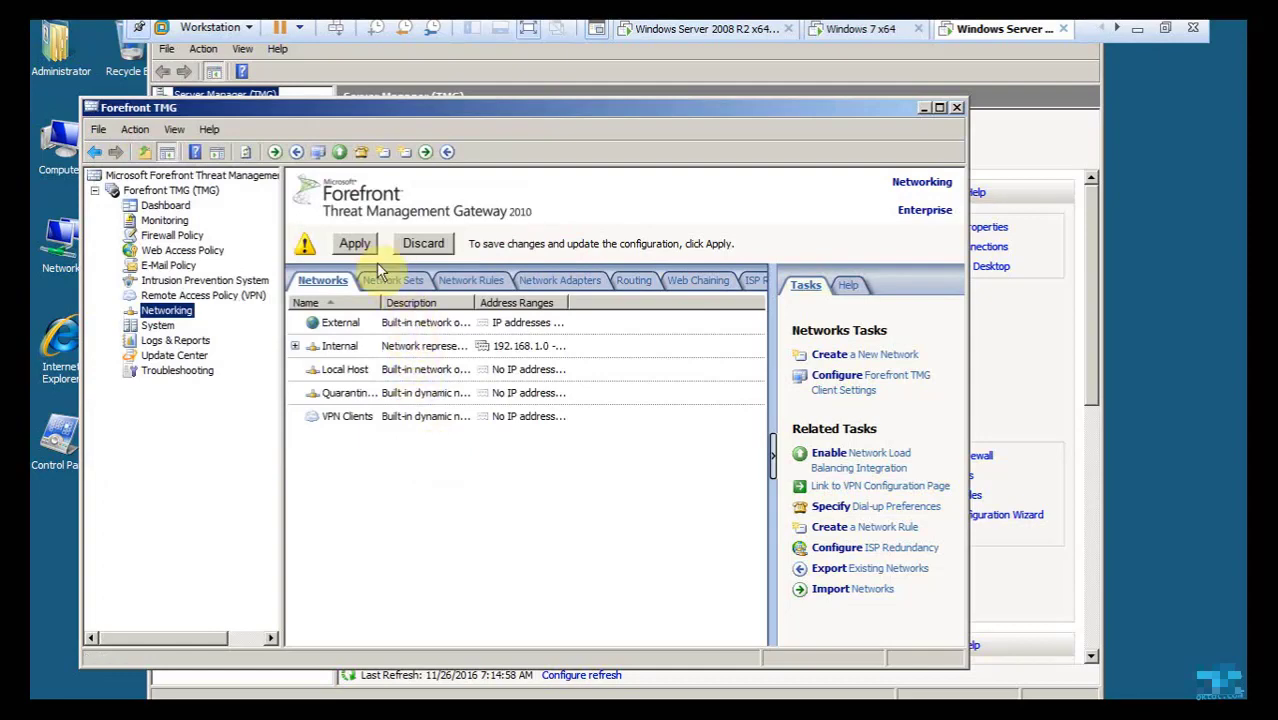
# Apply the networking configuration changes without a change description and close the saving dialog once it completes.
pyautogui.click(354, 244)
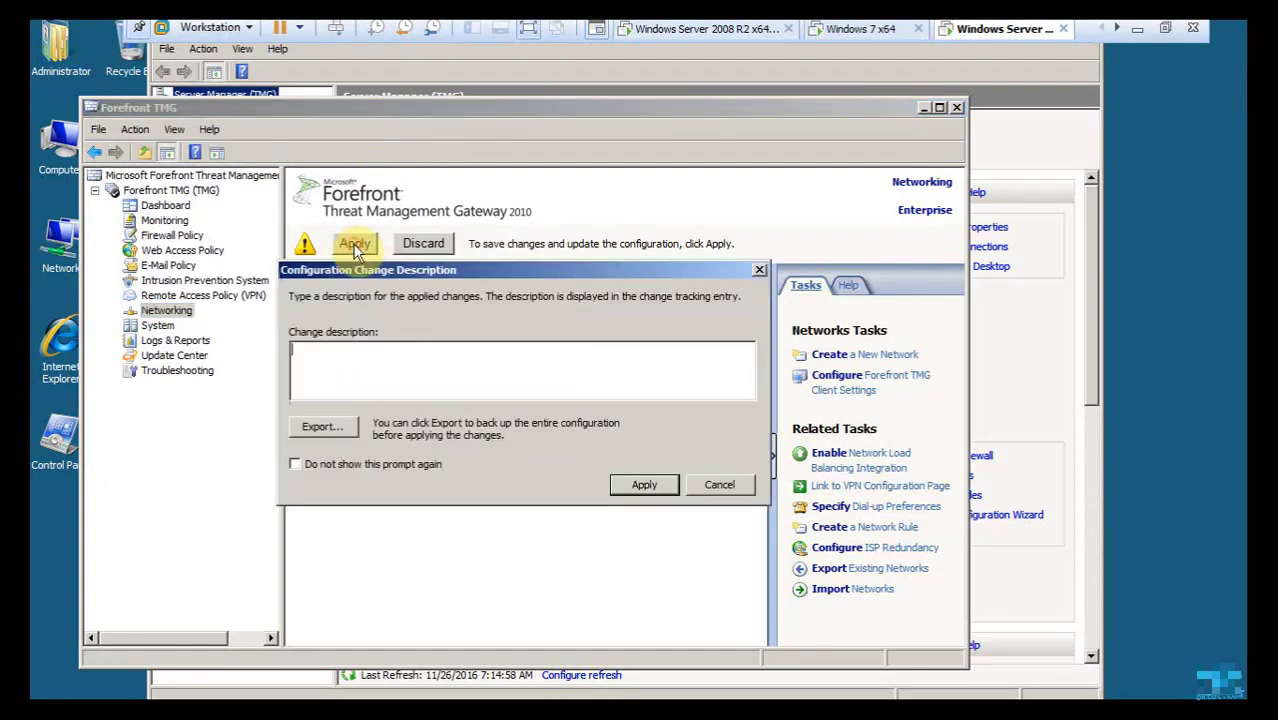
pyautogui.click(644, 485)
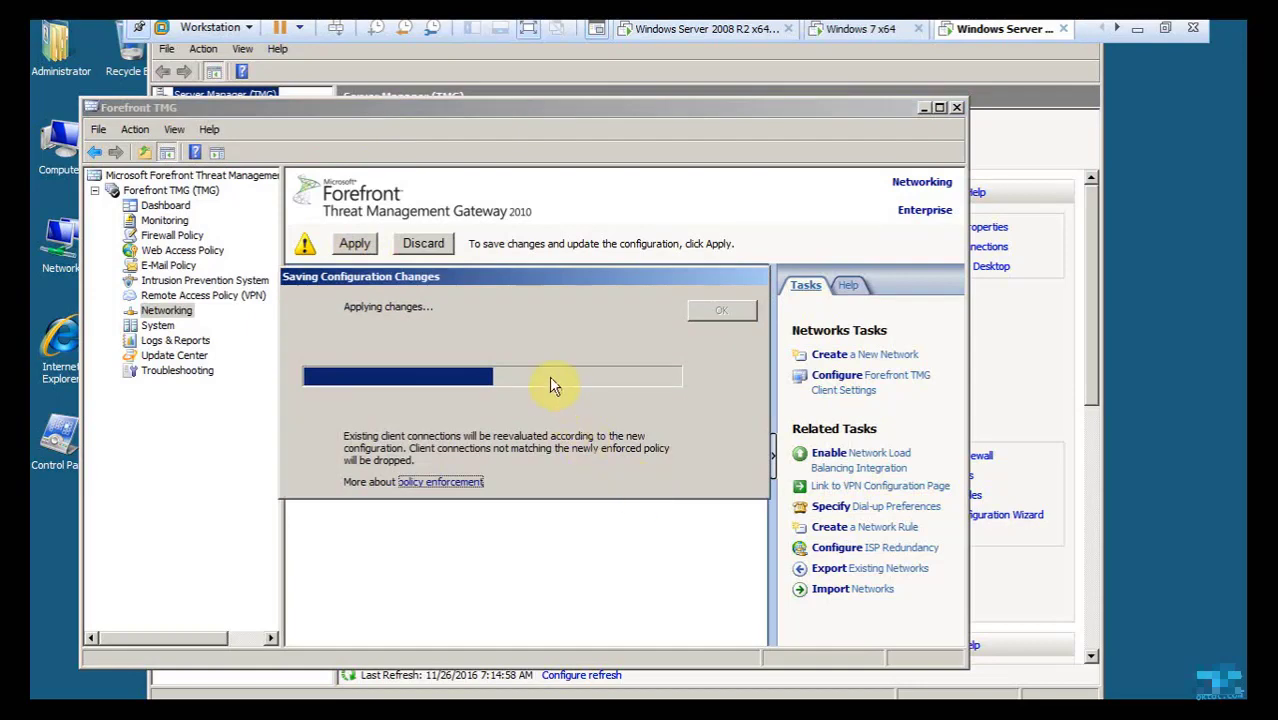
pyautogui.click(720, 312)
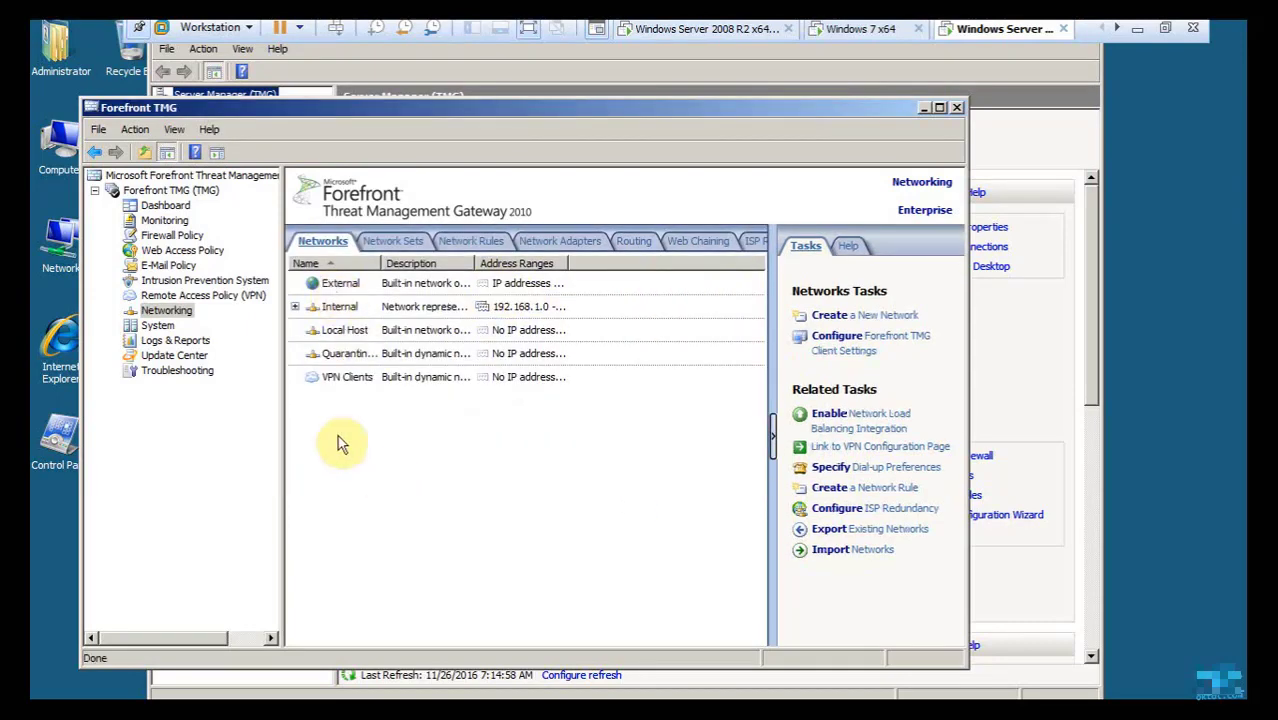
# Minimize the Forefront TMG console and the virtual machine window, and highlight the Test line in the notes.
pyautogui.click(922, 108)
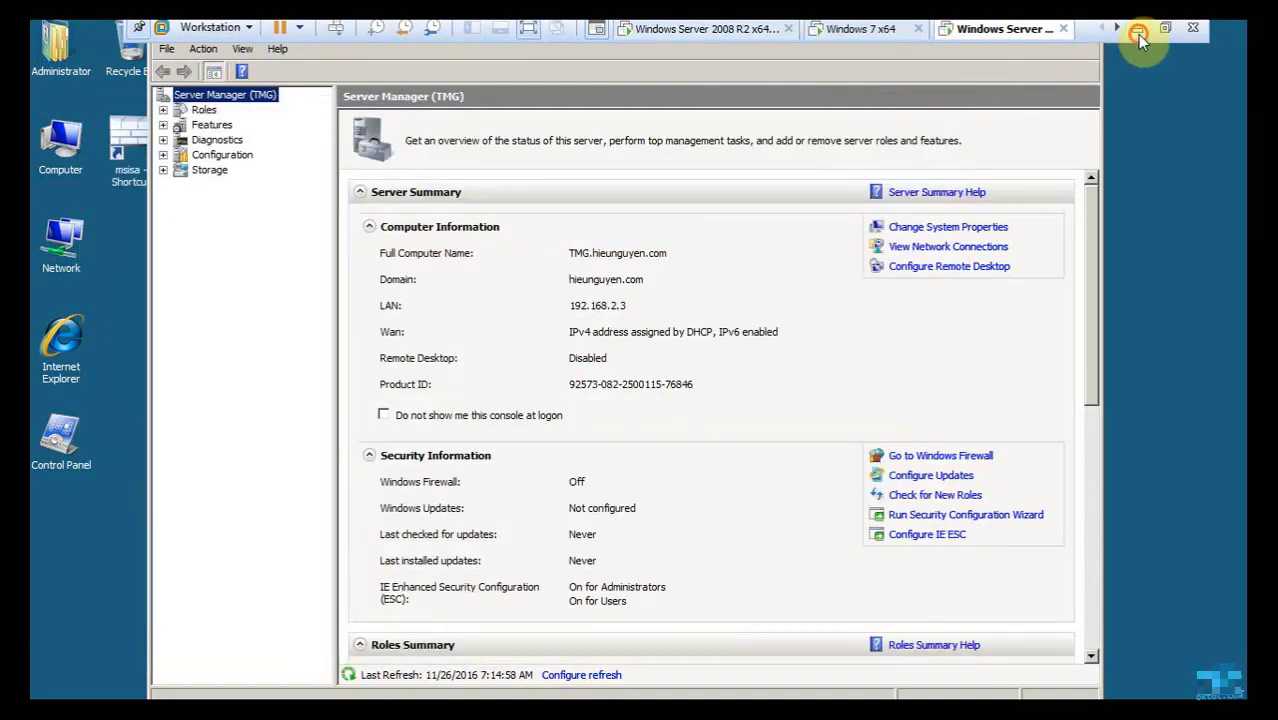
pyautogui.click(1137, 29)
pyautogui.moveTo(235, 402); pyautogui.dragTo(170, 402)
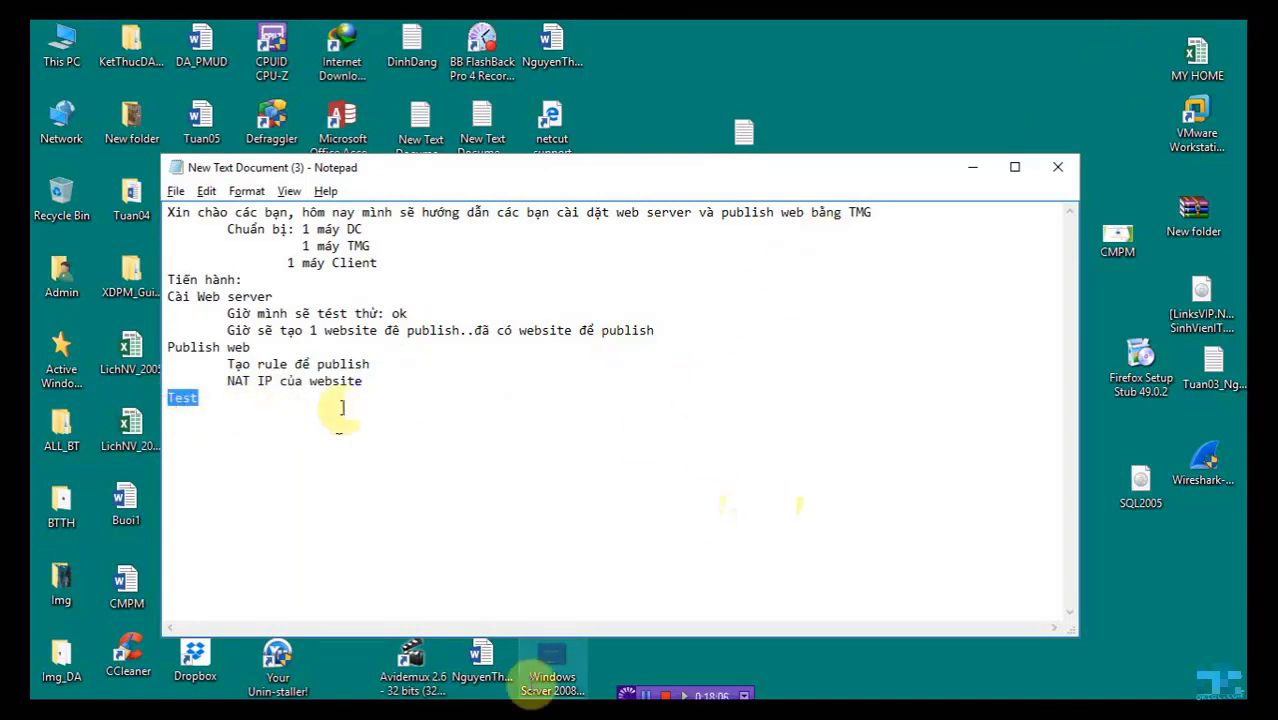
# Switch to the Windows XP Professional virtual machine and open the published website's www address in Internet Explorer.
pyautogui.click(508, 716)
pyautogui.click(532, 620)
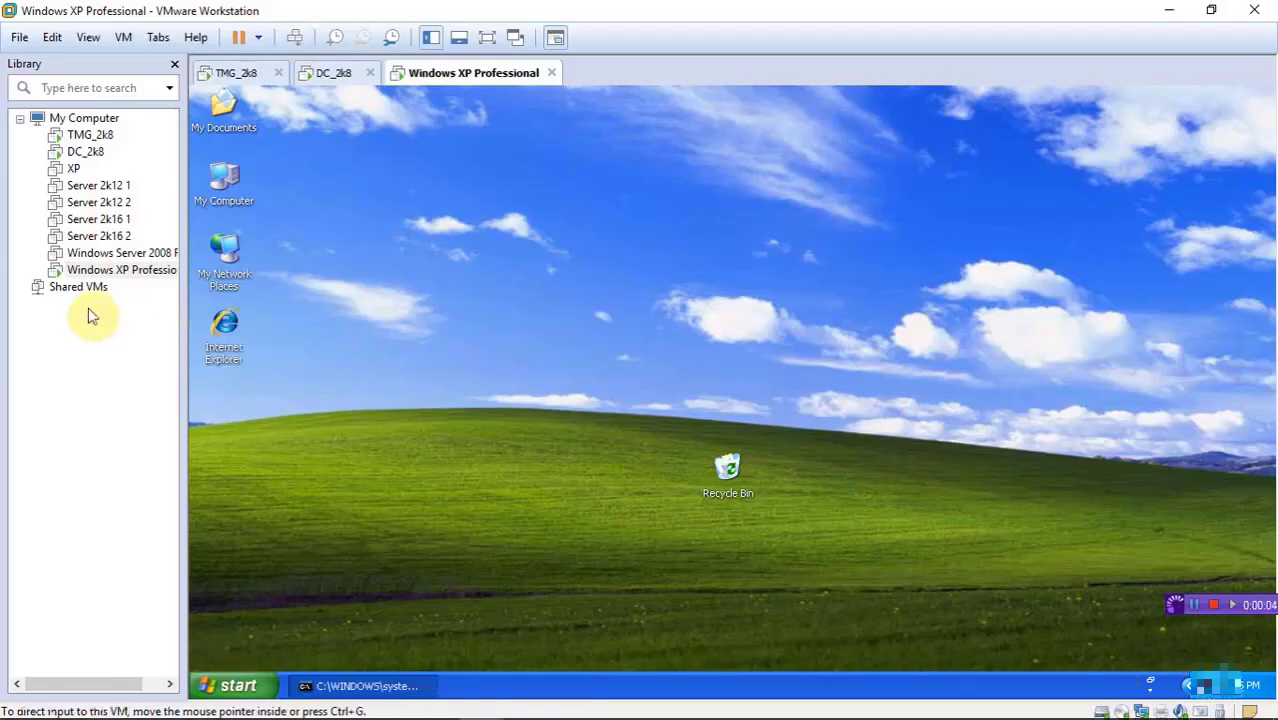
pyautogui.doubleClick(226, 335)
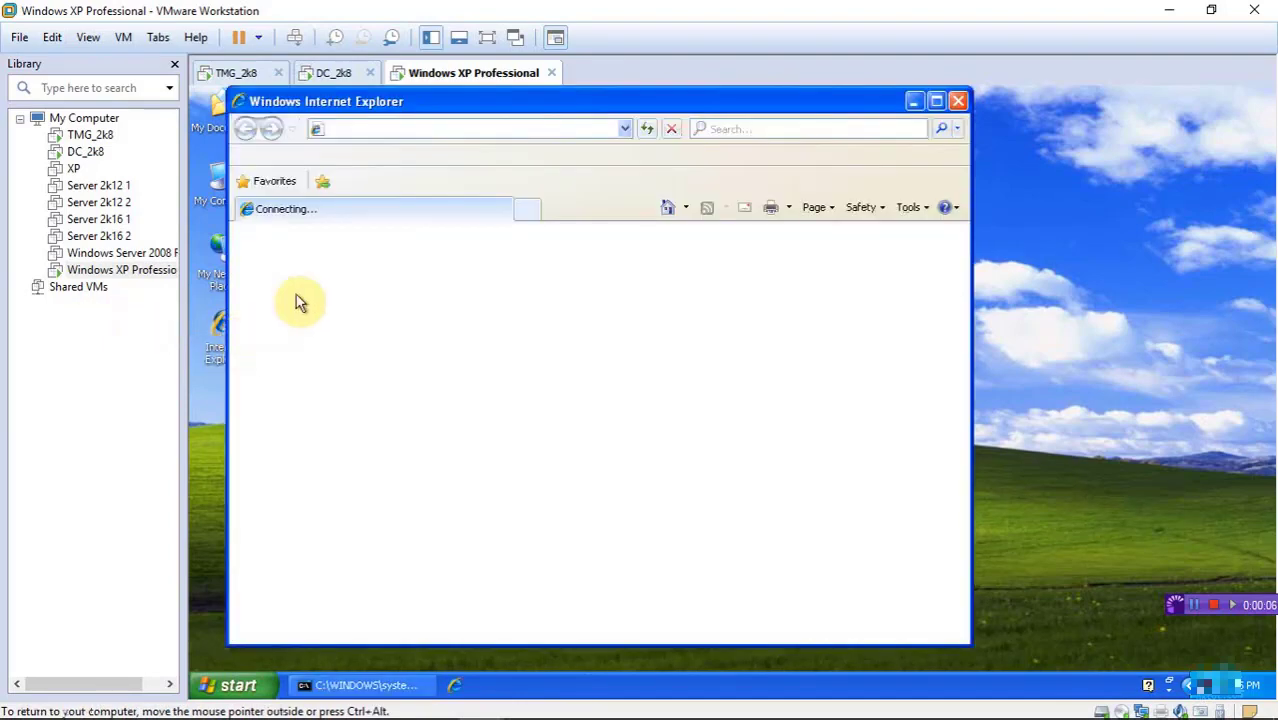
pyautogui.click(412, 128)
pyautogui.write('ww')
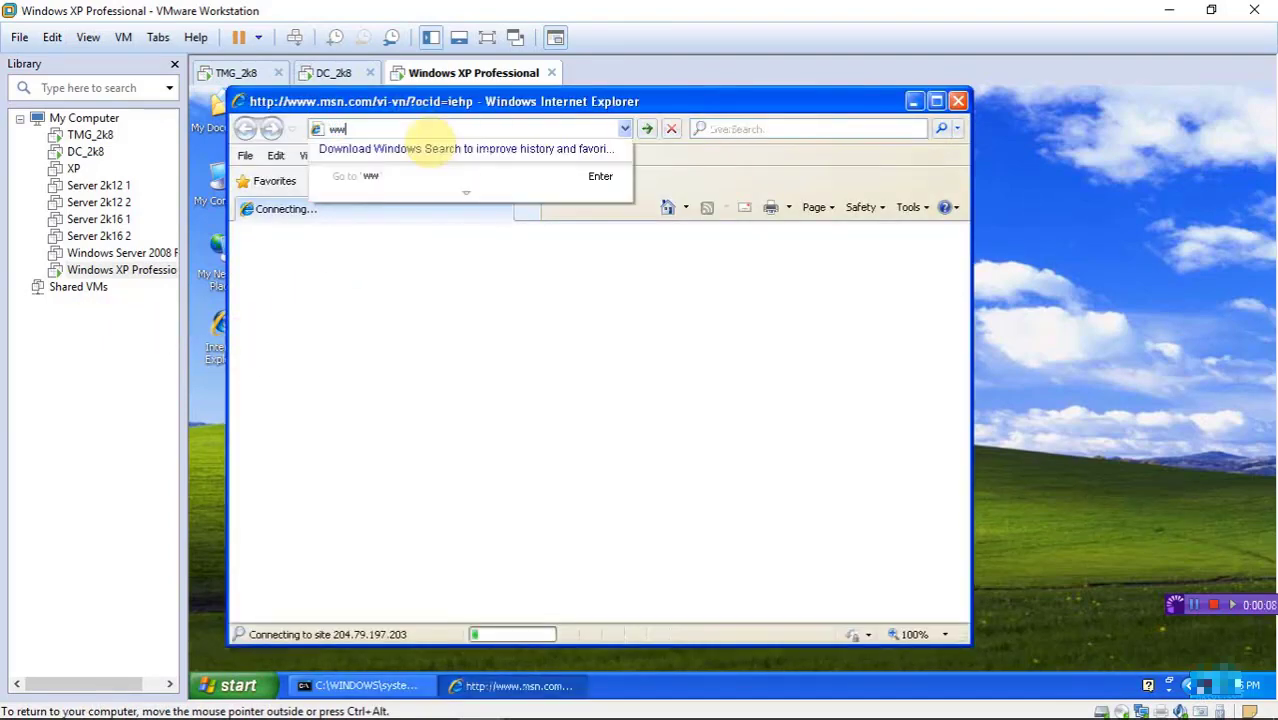
pyautogui.write('w.hieunguyen')
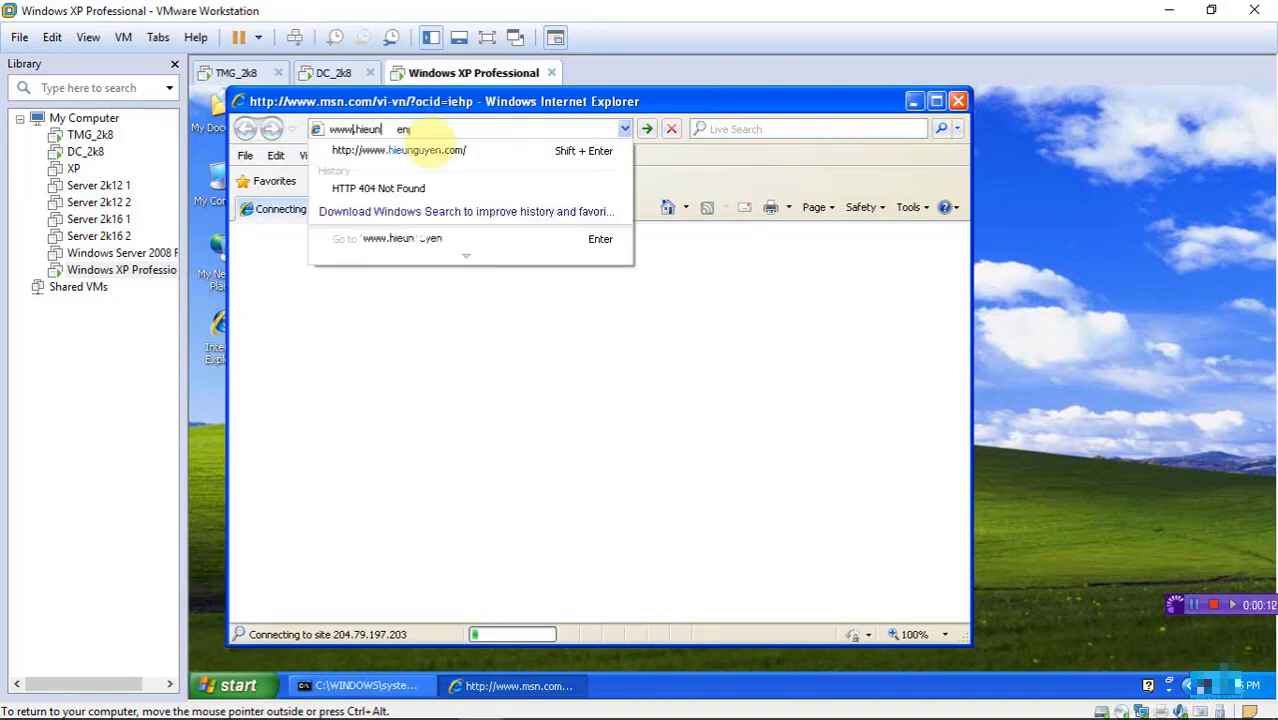
pyautogui.write('.com')
pyautogui.press('Return')
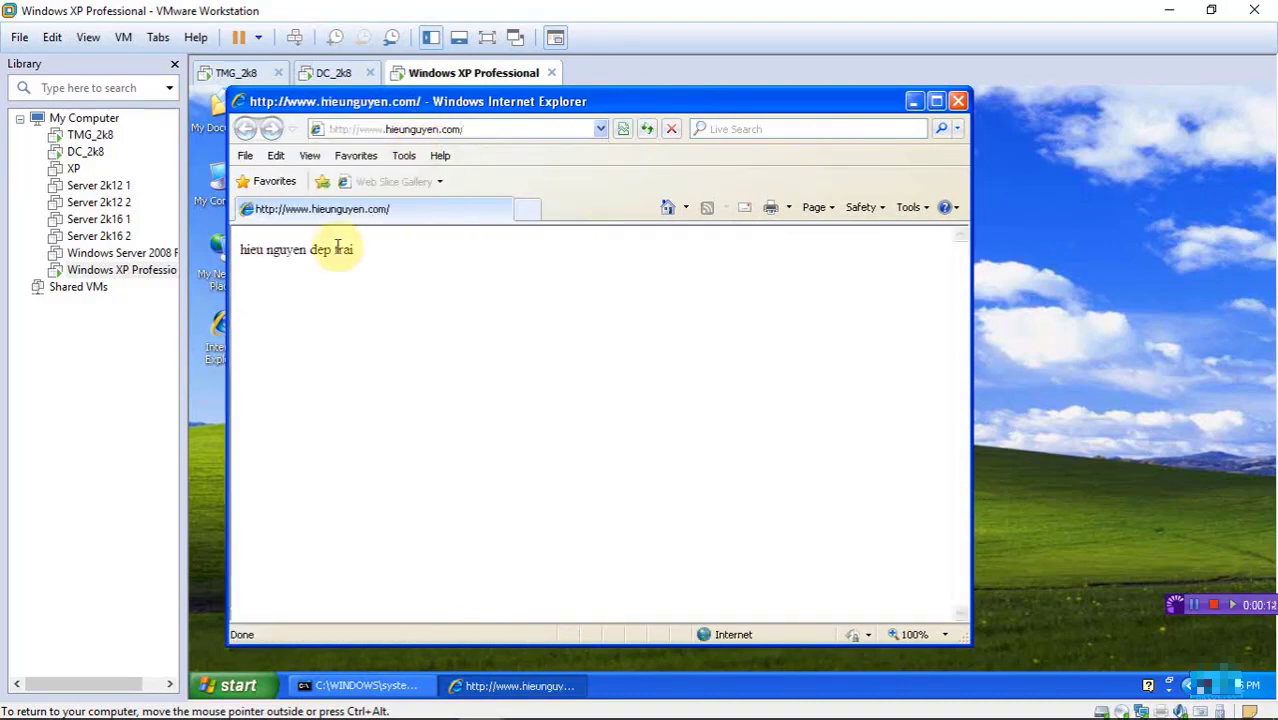